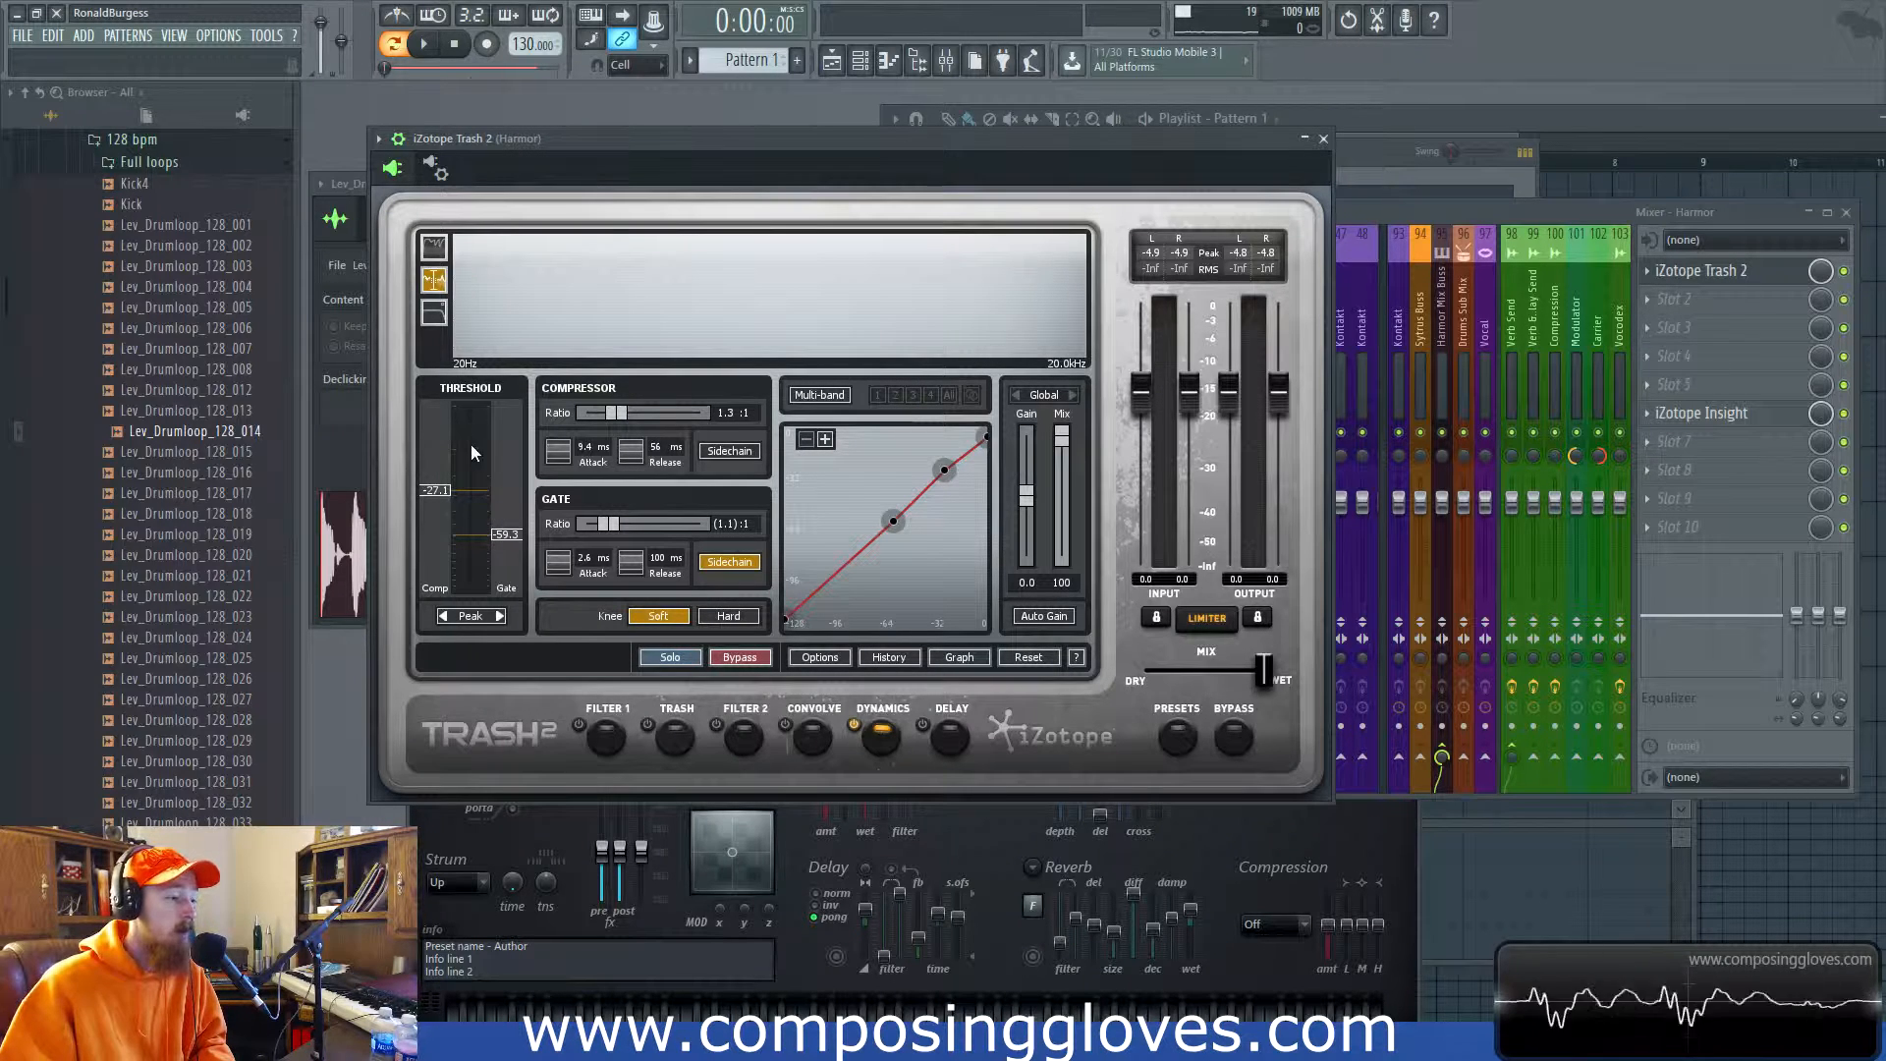
Try an input gain of -1.5 dB, and reset both input channels to 0 dB with the input lock re-enabled.
drag(1144, 166, 1169, 162)
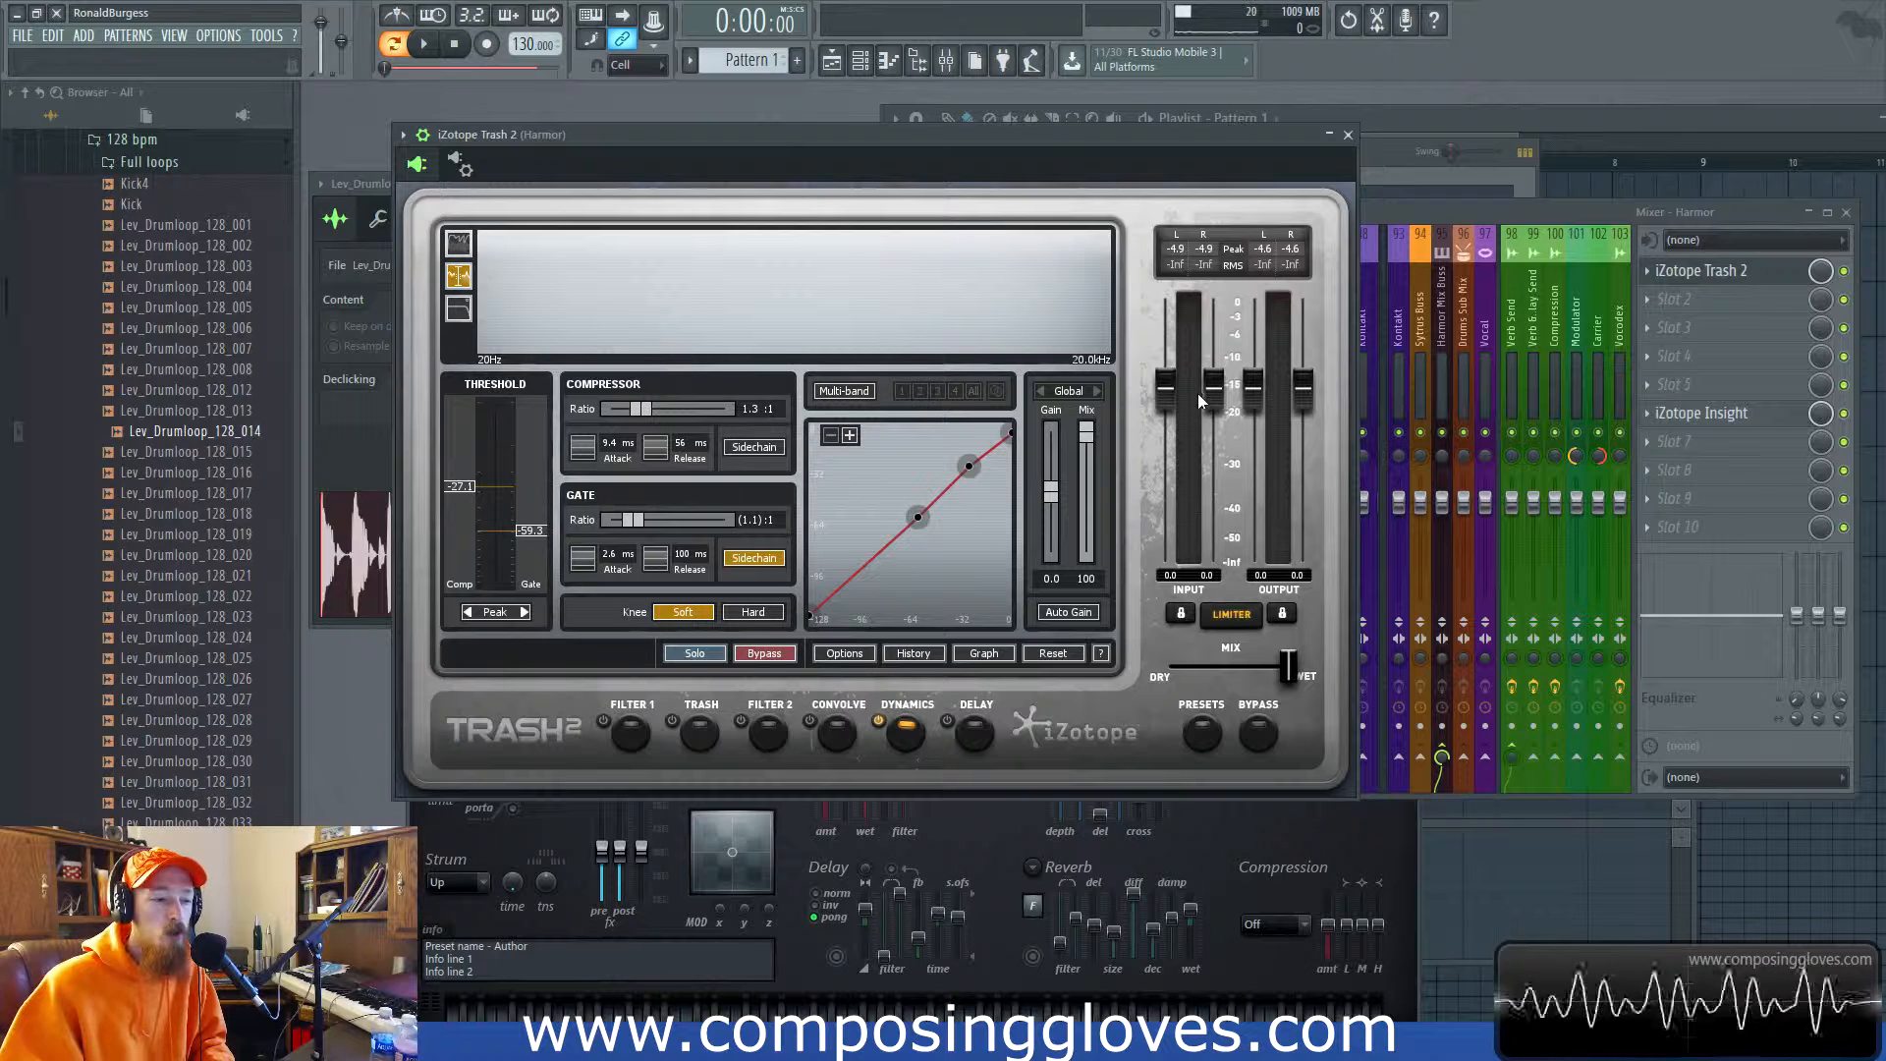
drag(1165, 390, 1165, 404)
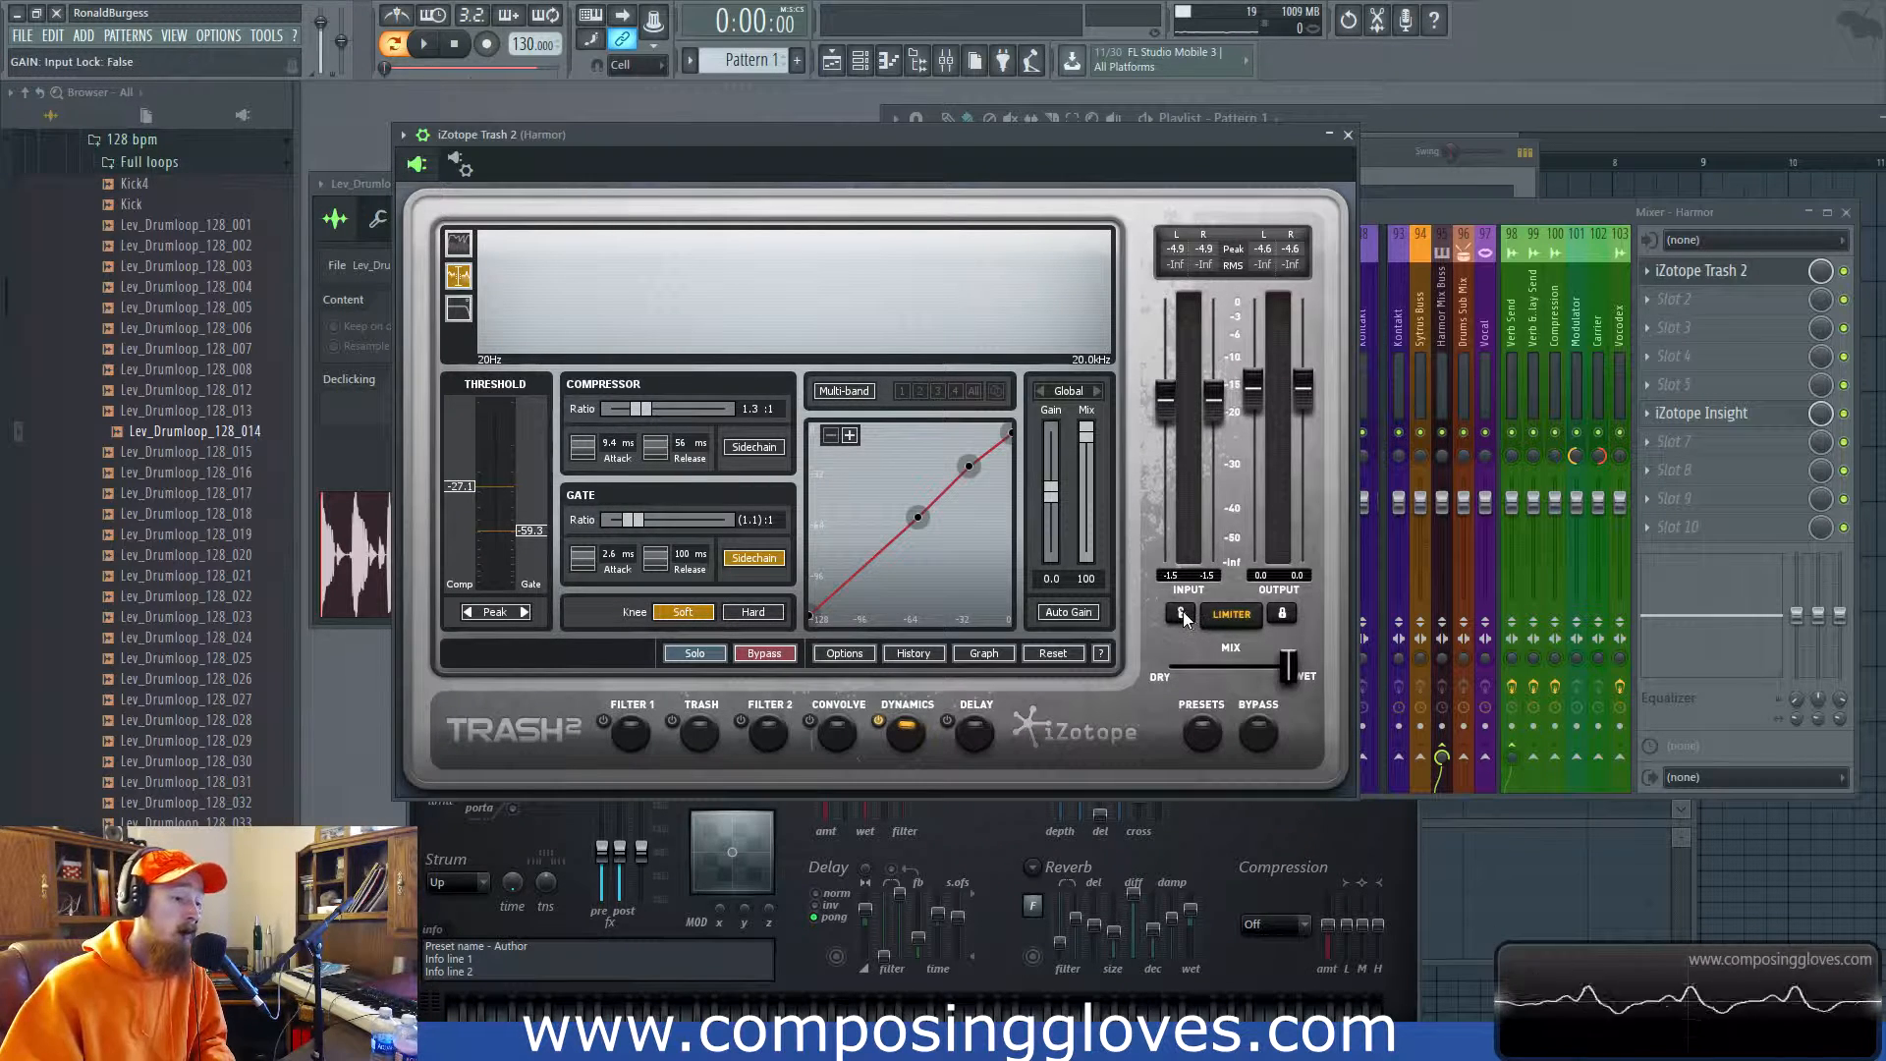
double_click(1169, 414)
double_click(1215, 404)
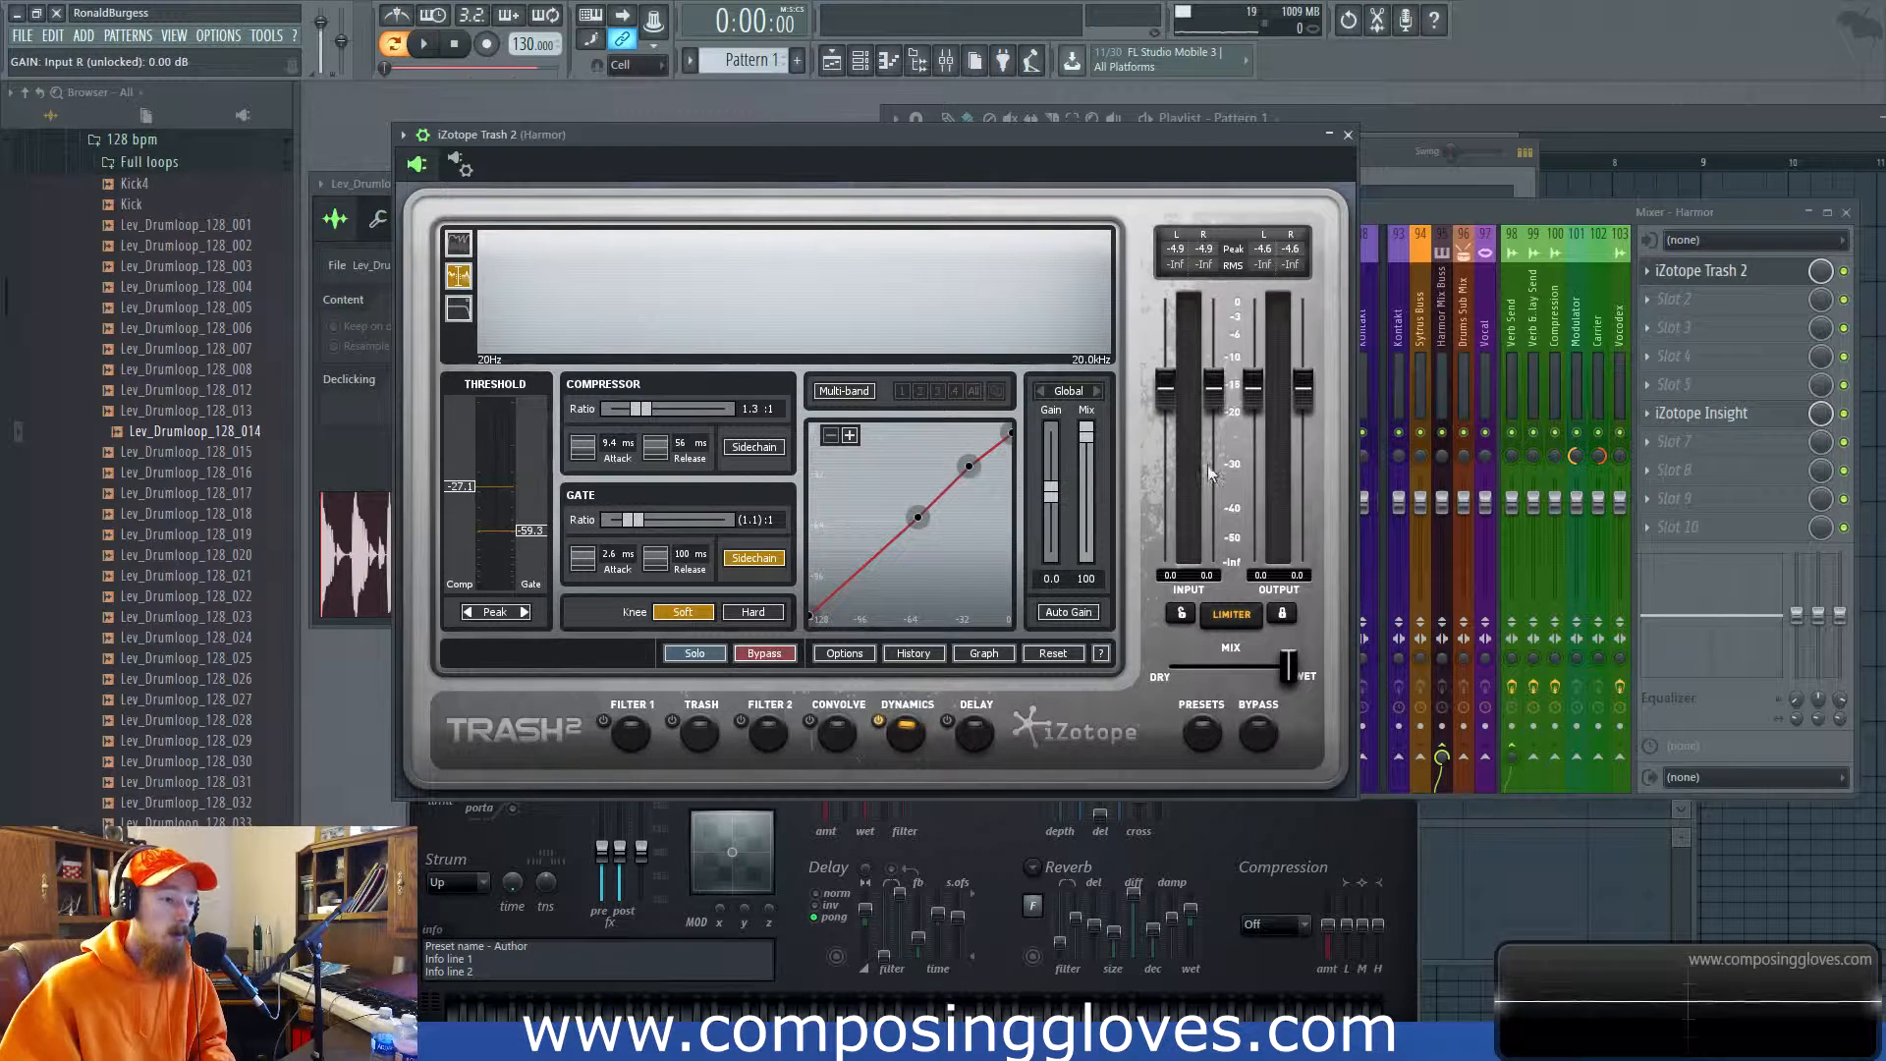
click(1181, 614)
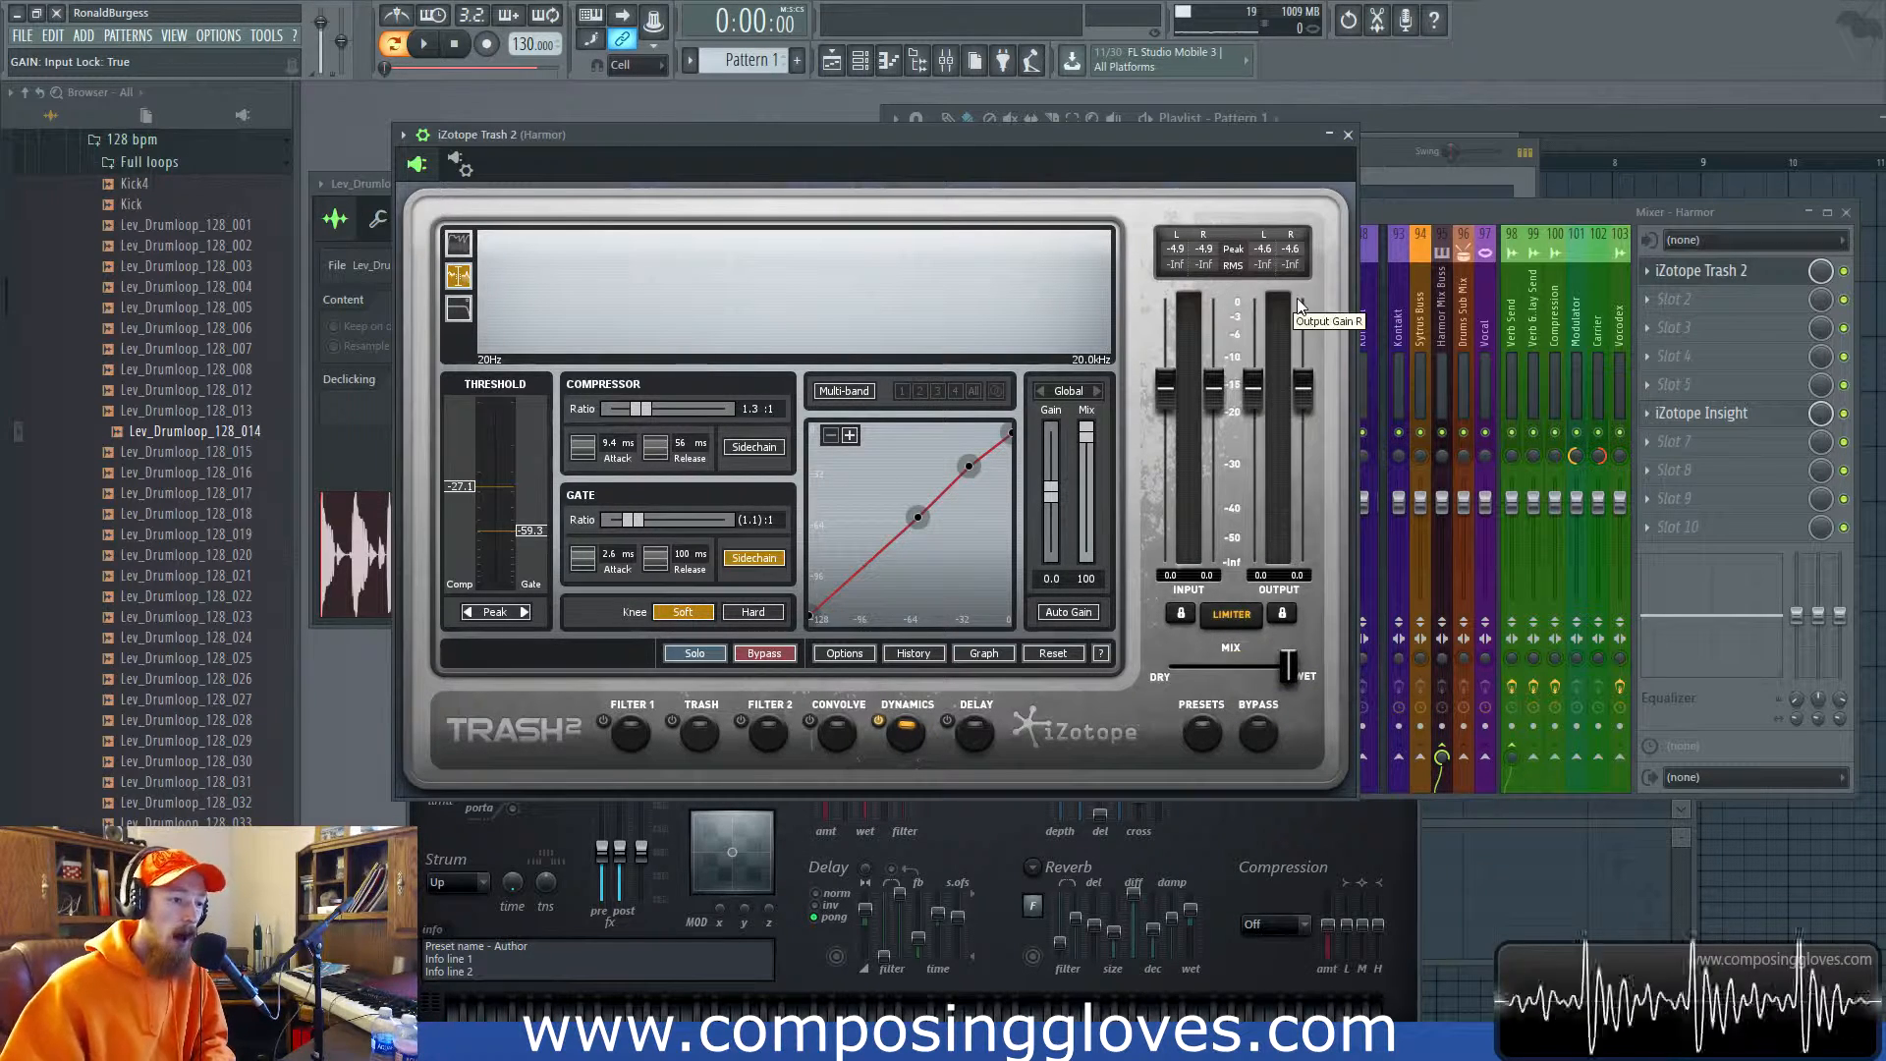
Review the limiter behavior choices in the module options, keeping Quiet, and close the options.
click(1254, 623)
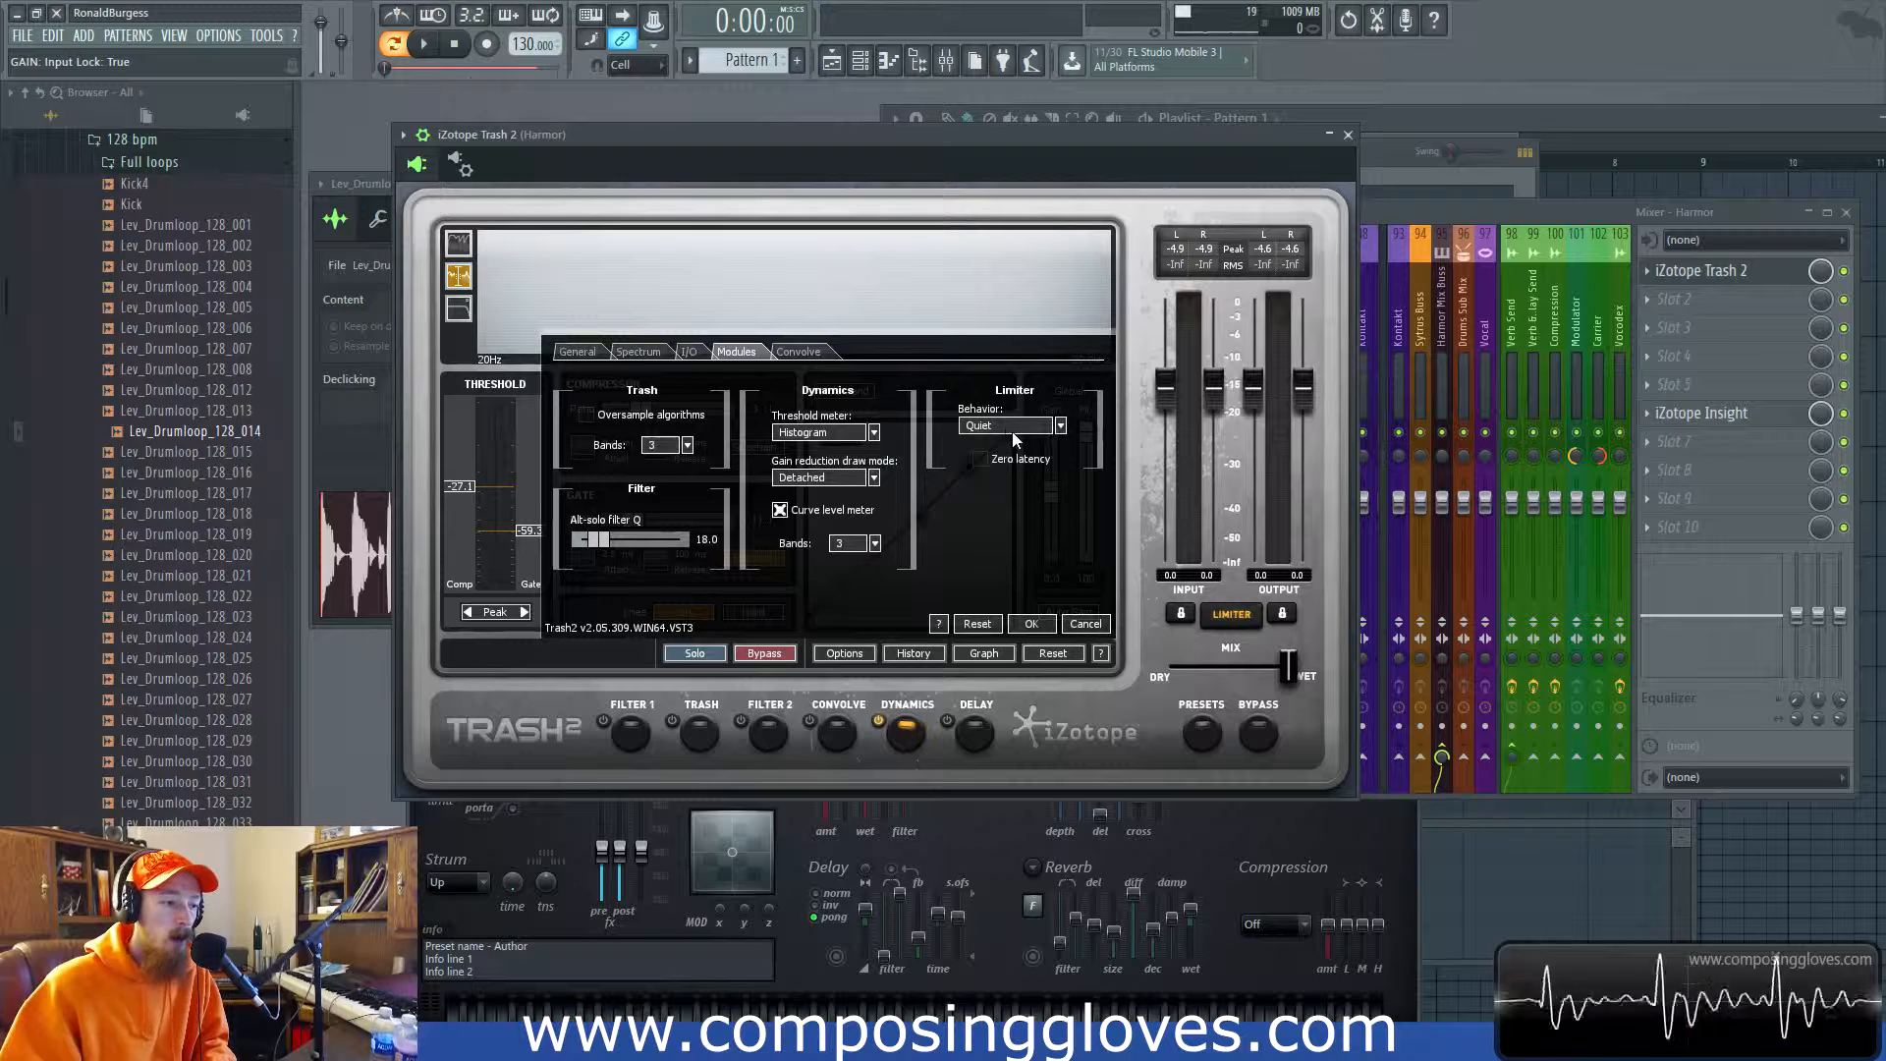
click(1023, 429)
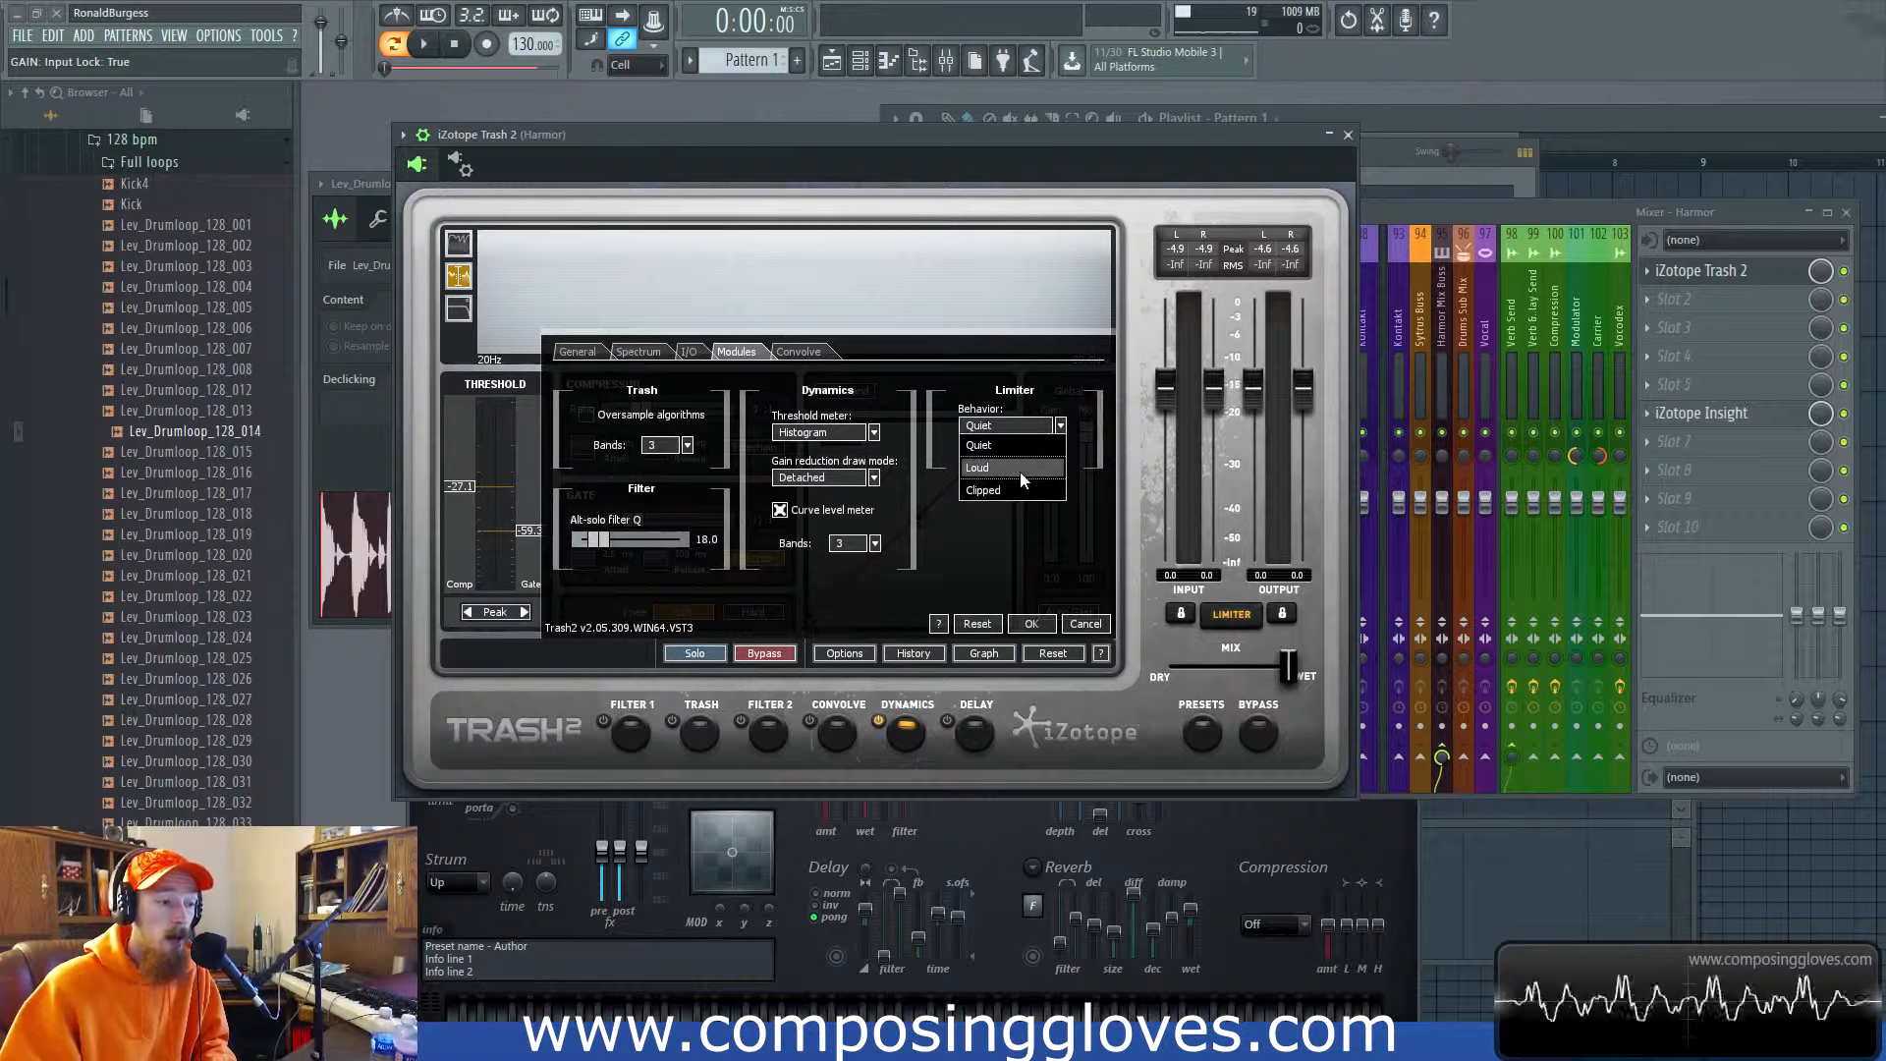
click(1006, 439)
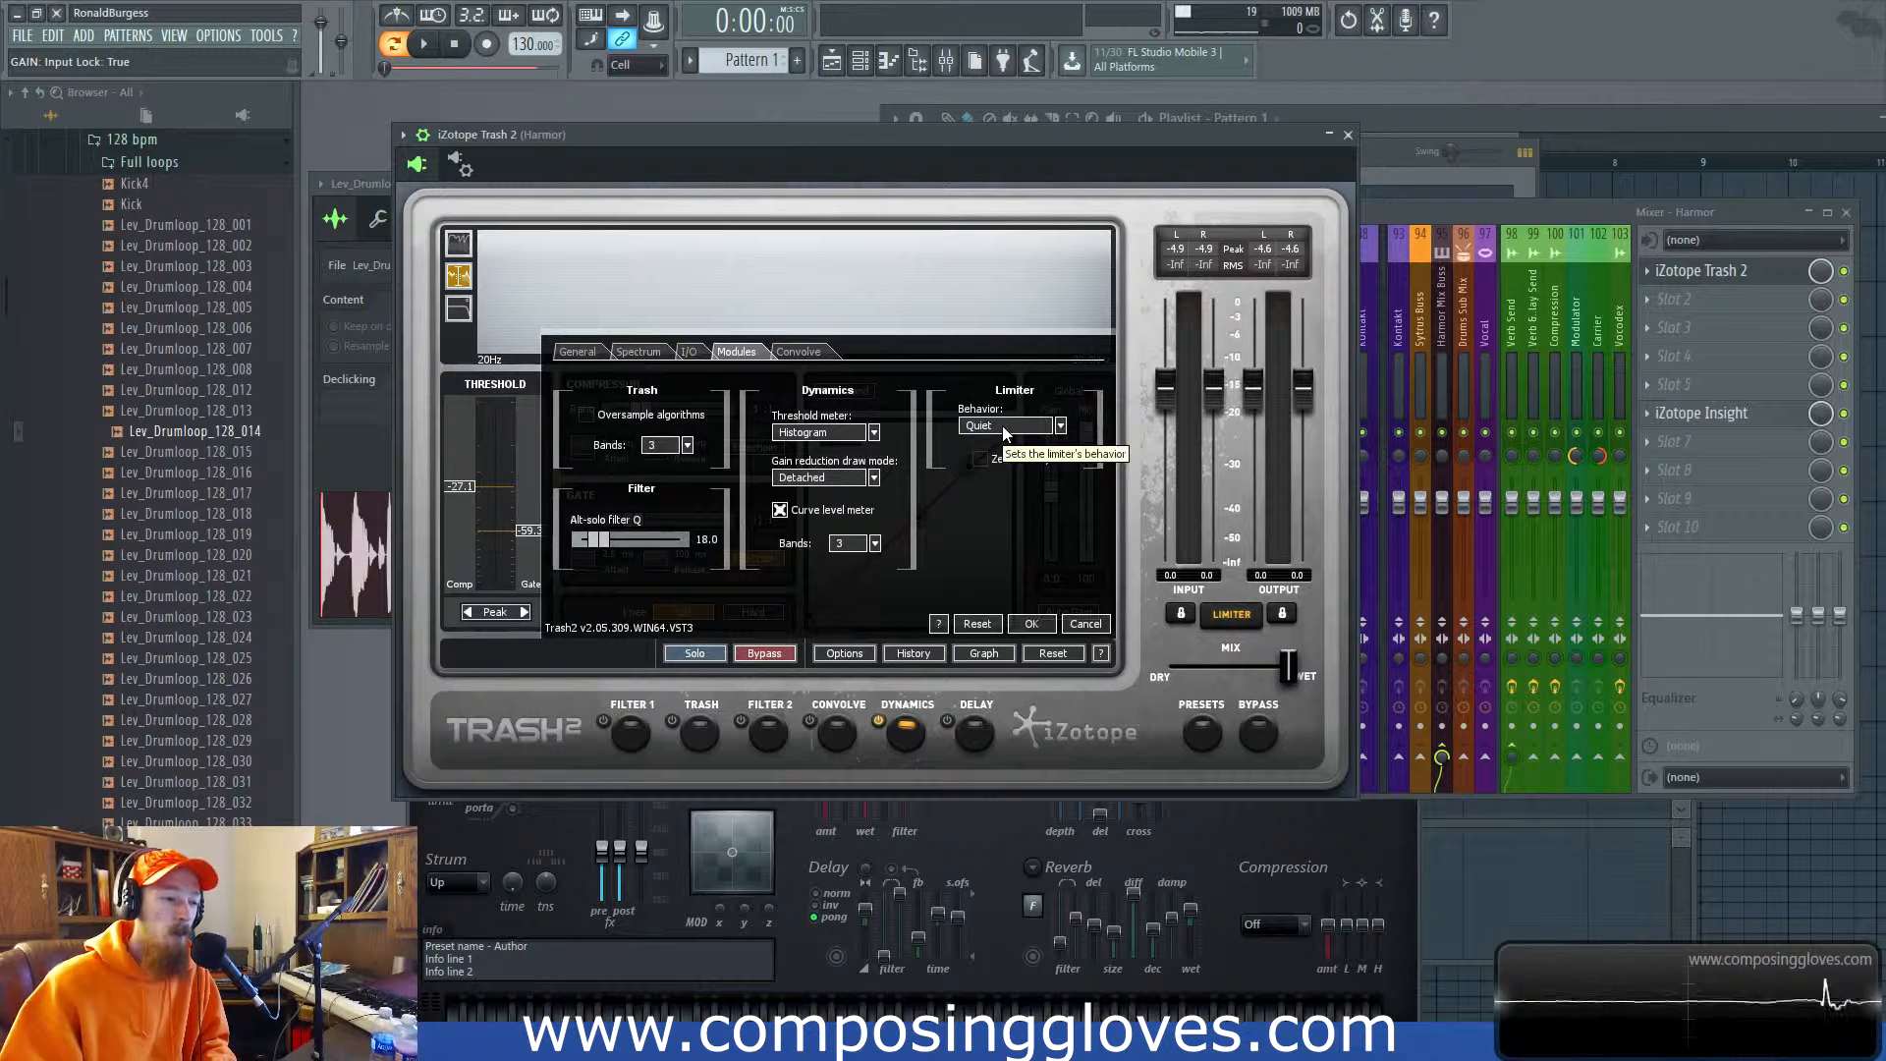
click(1004, 429)
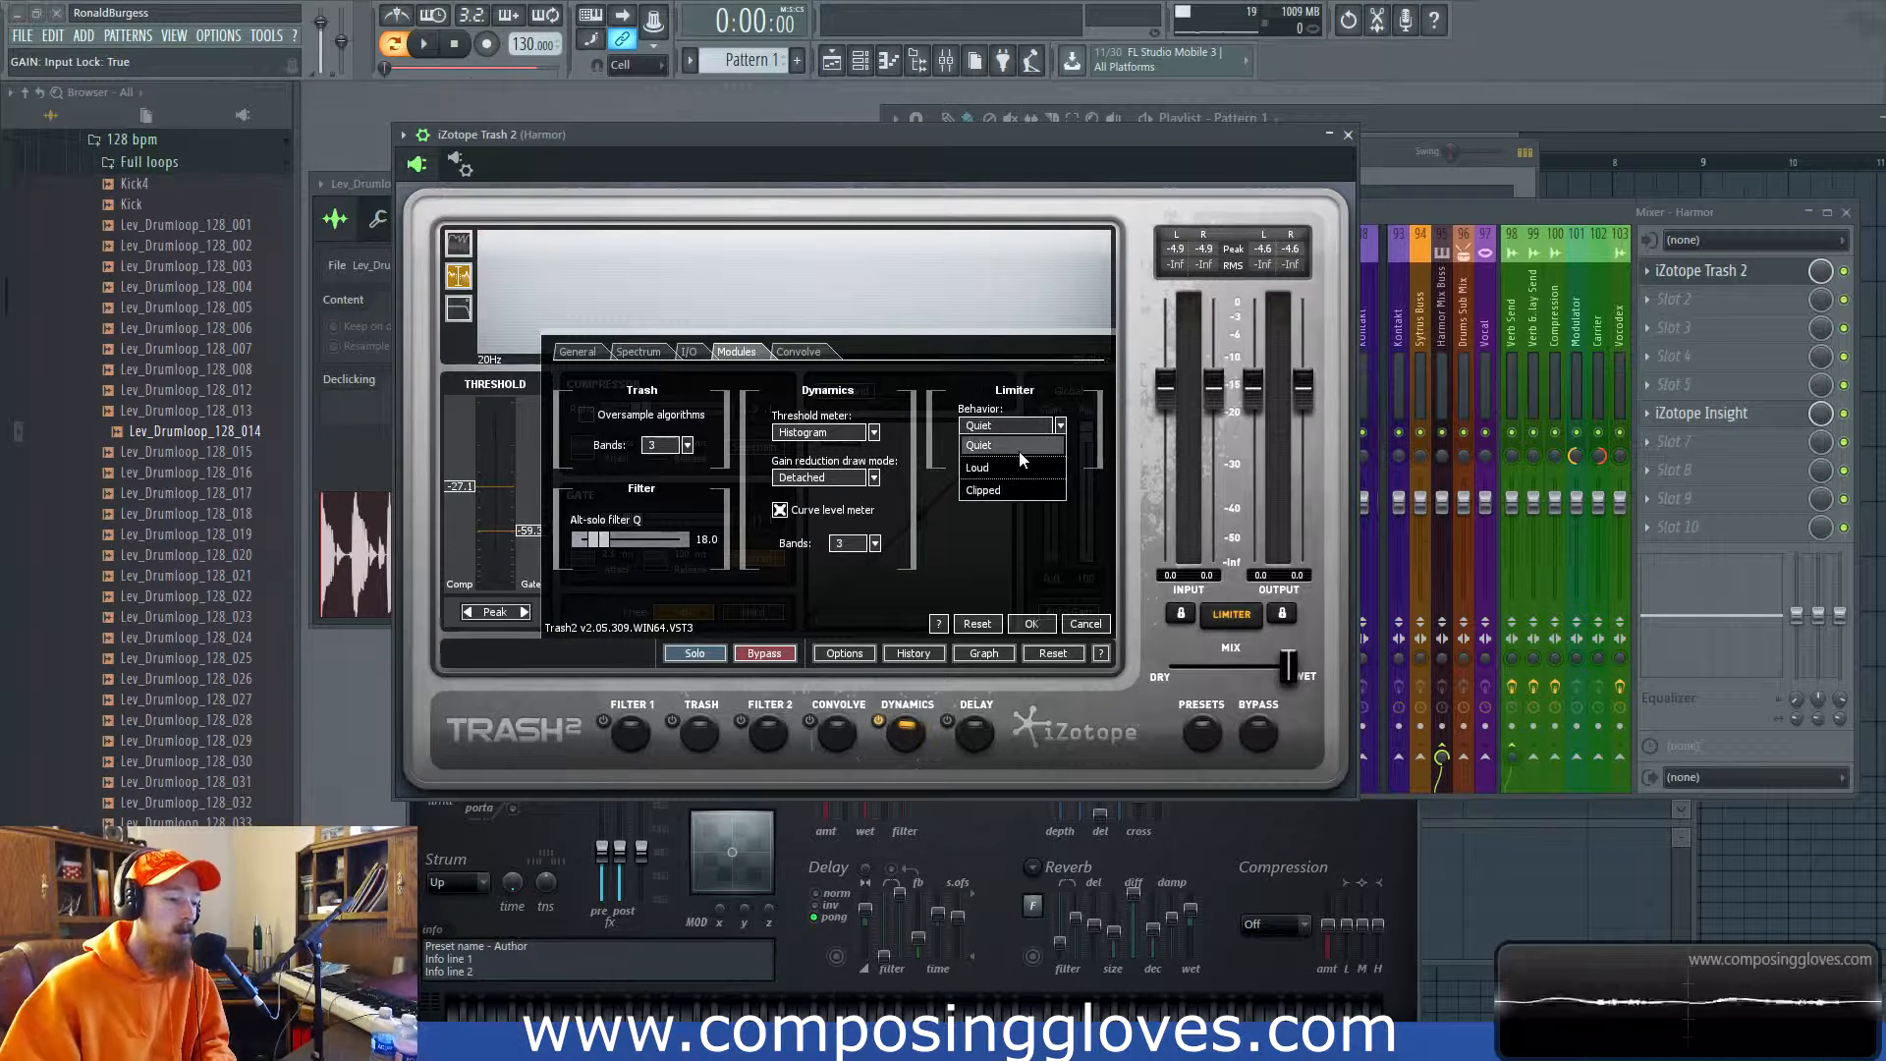
click(1013, 442)
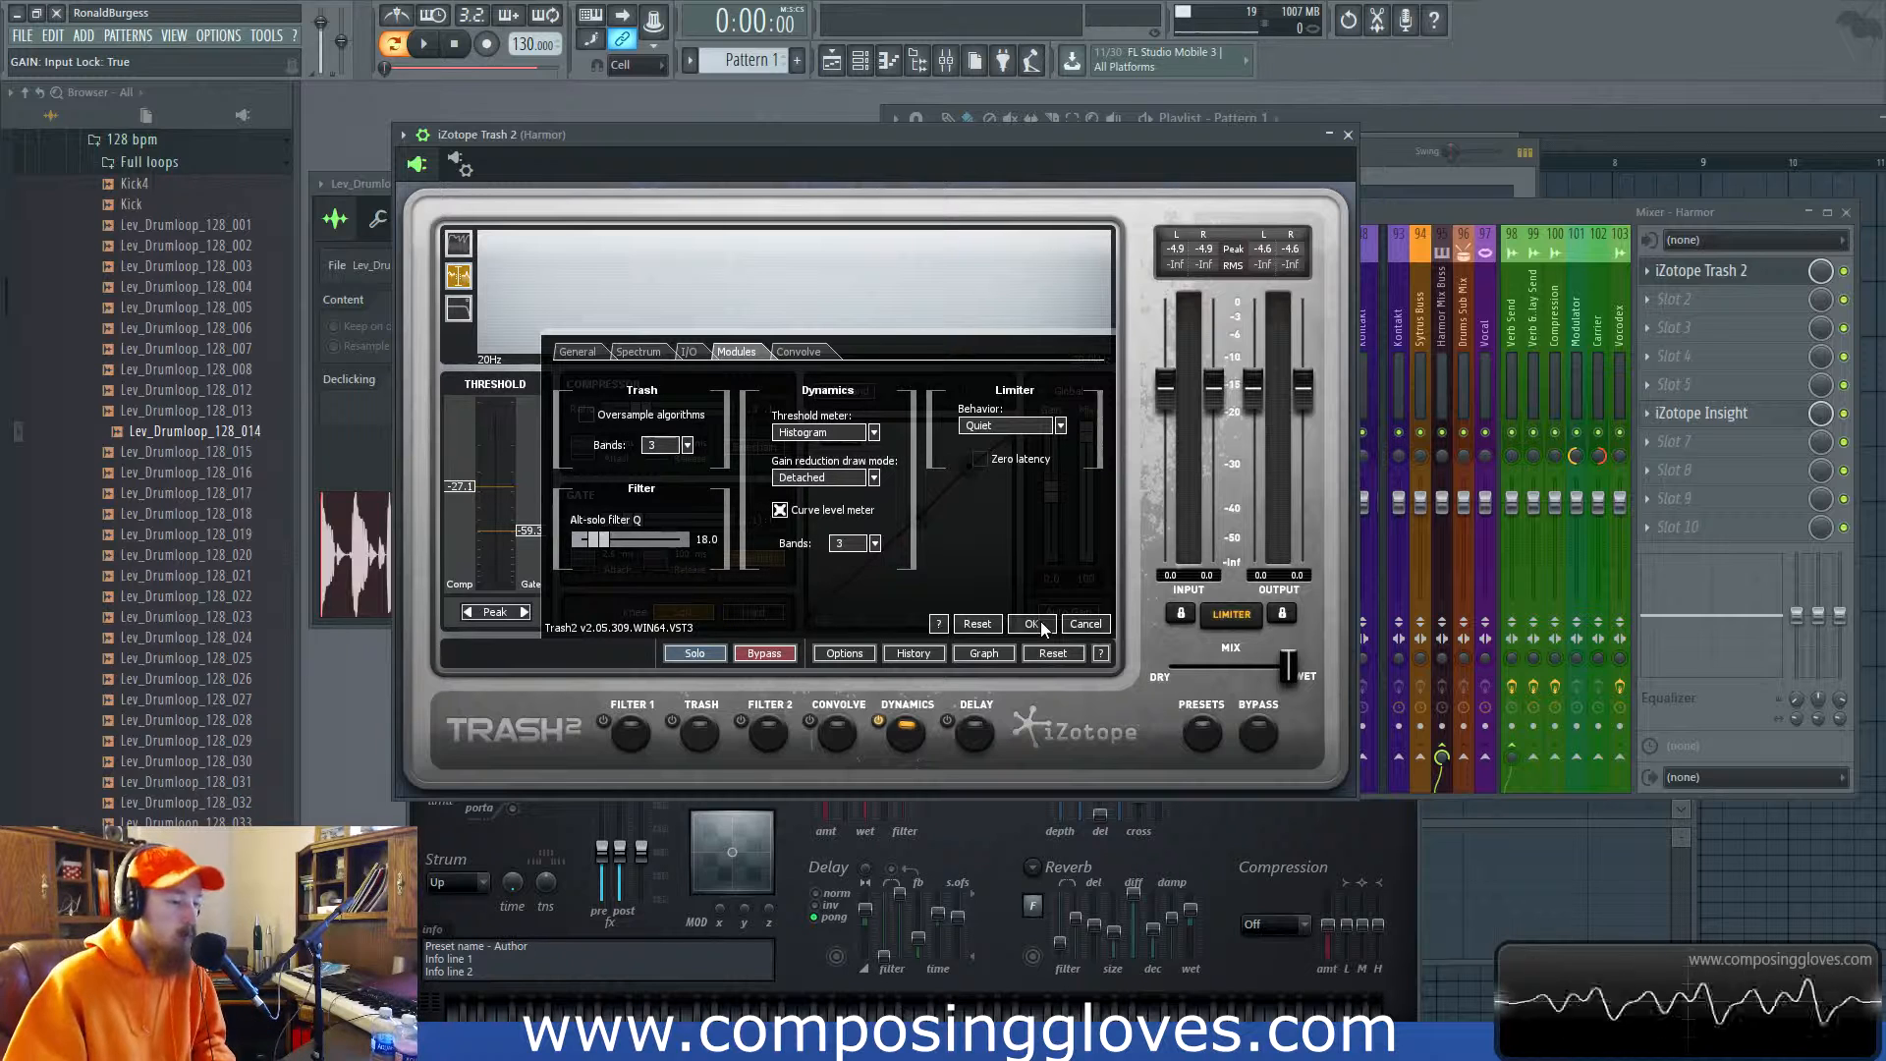
click(1012, 429)
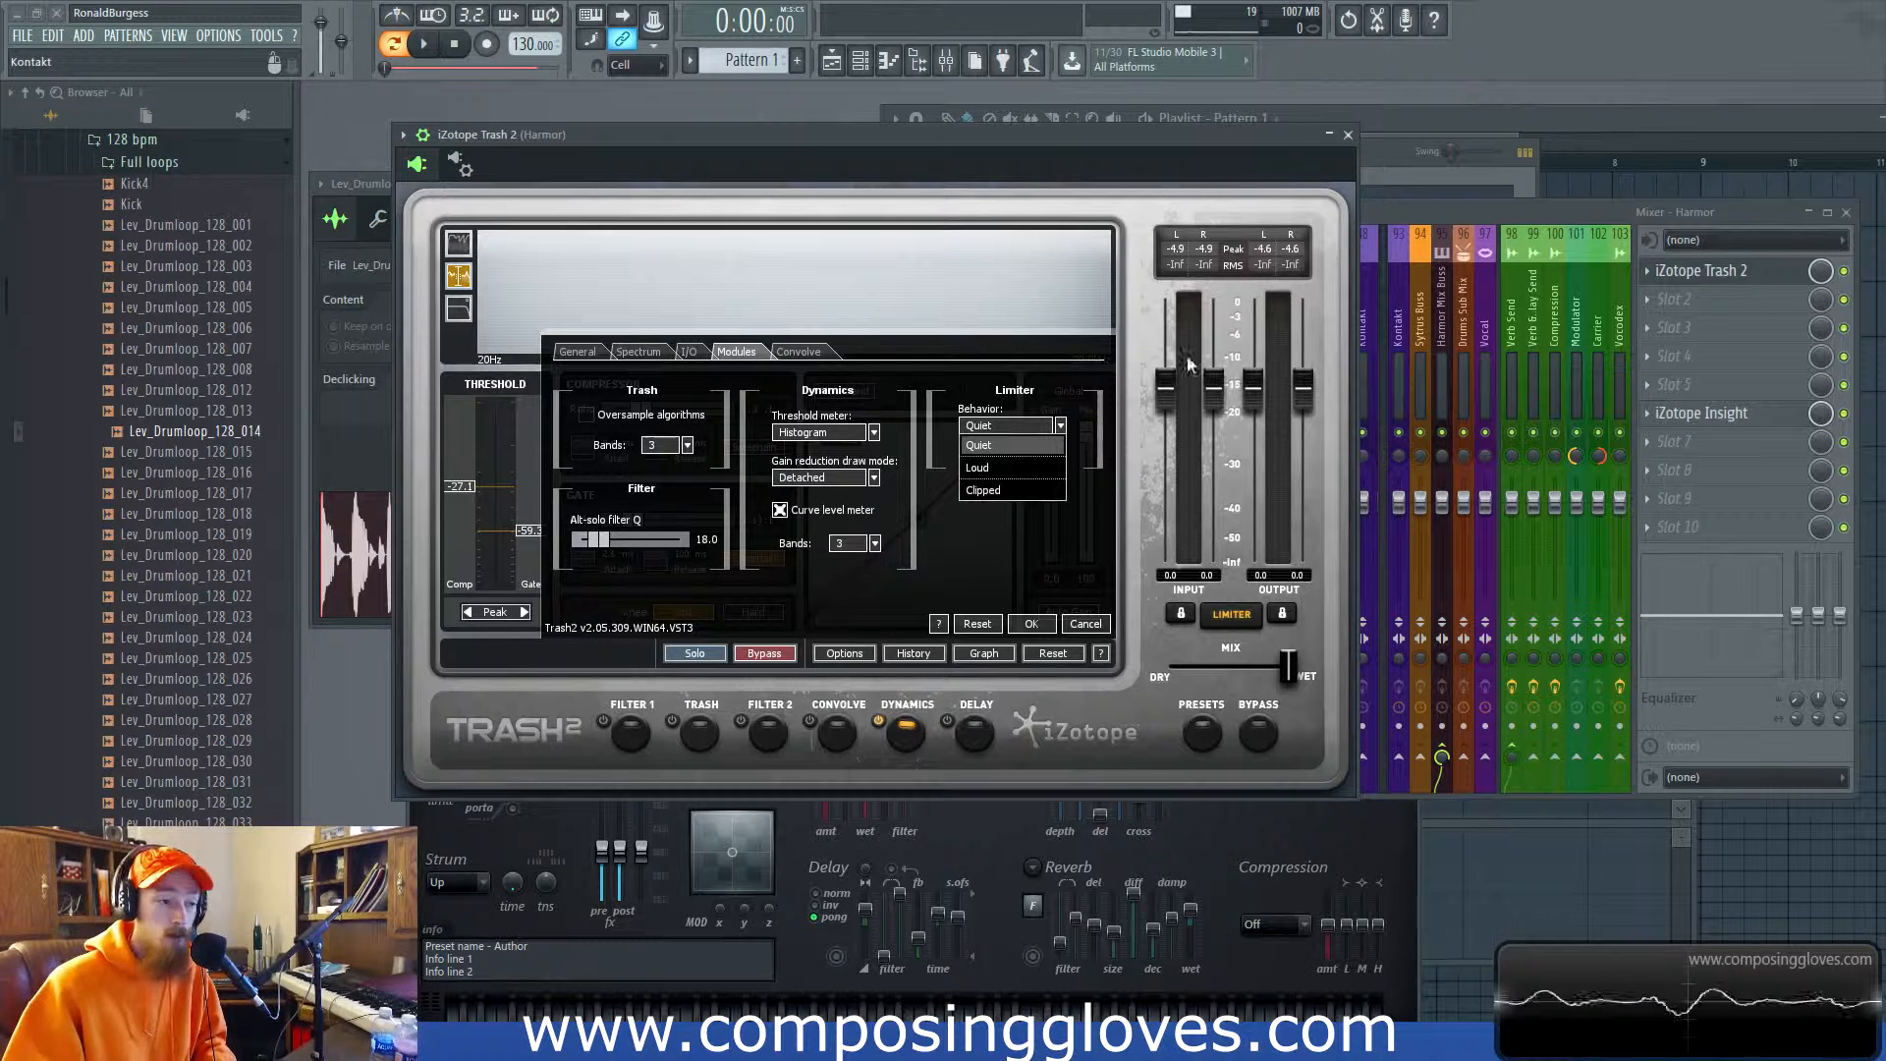
click(1031, 433)
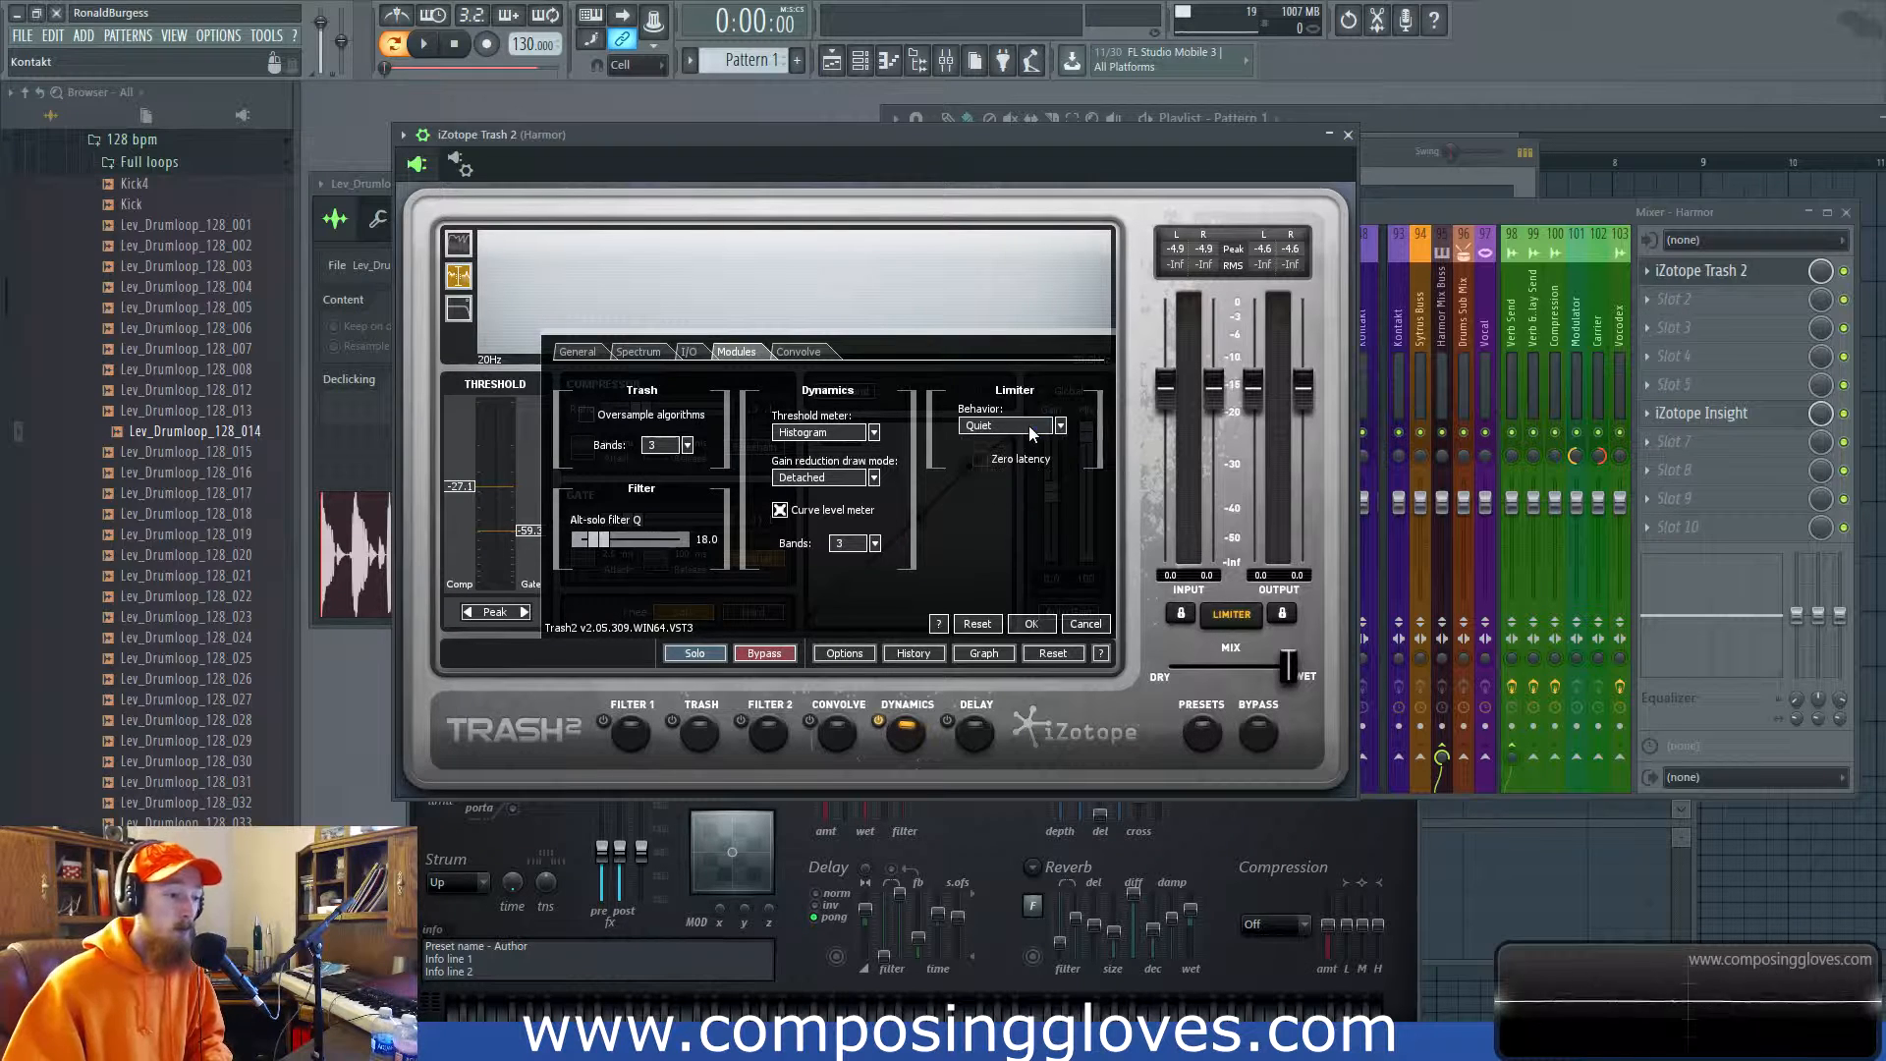
click(1032, 625)
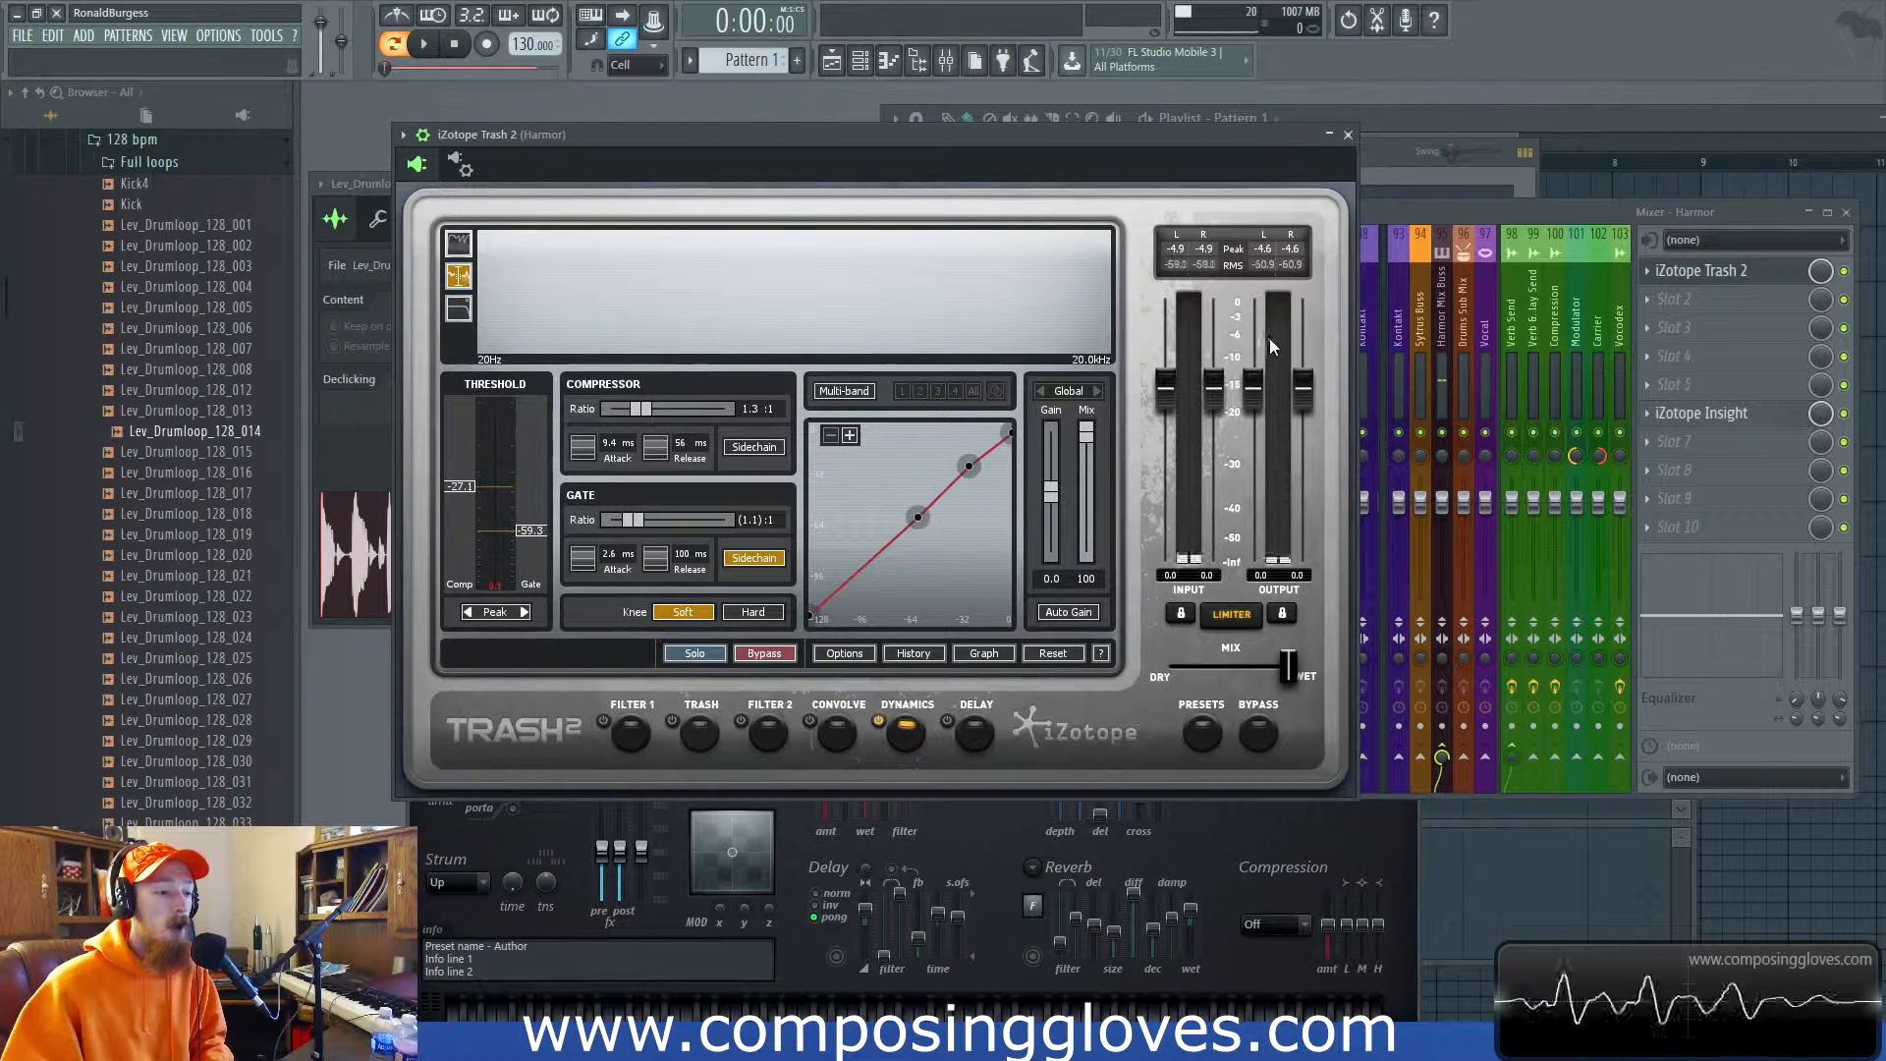
Play the pattern briefly twice to check the input and output level meters.
key(space)
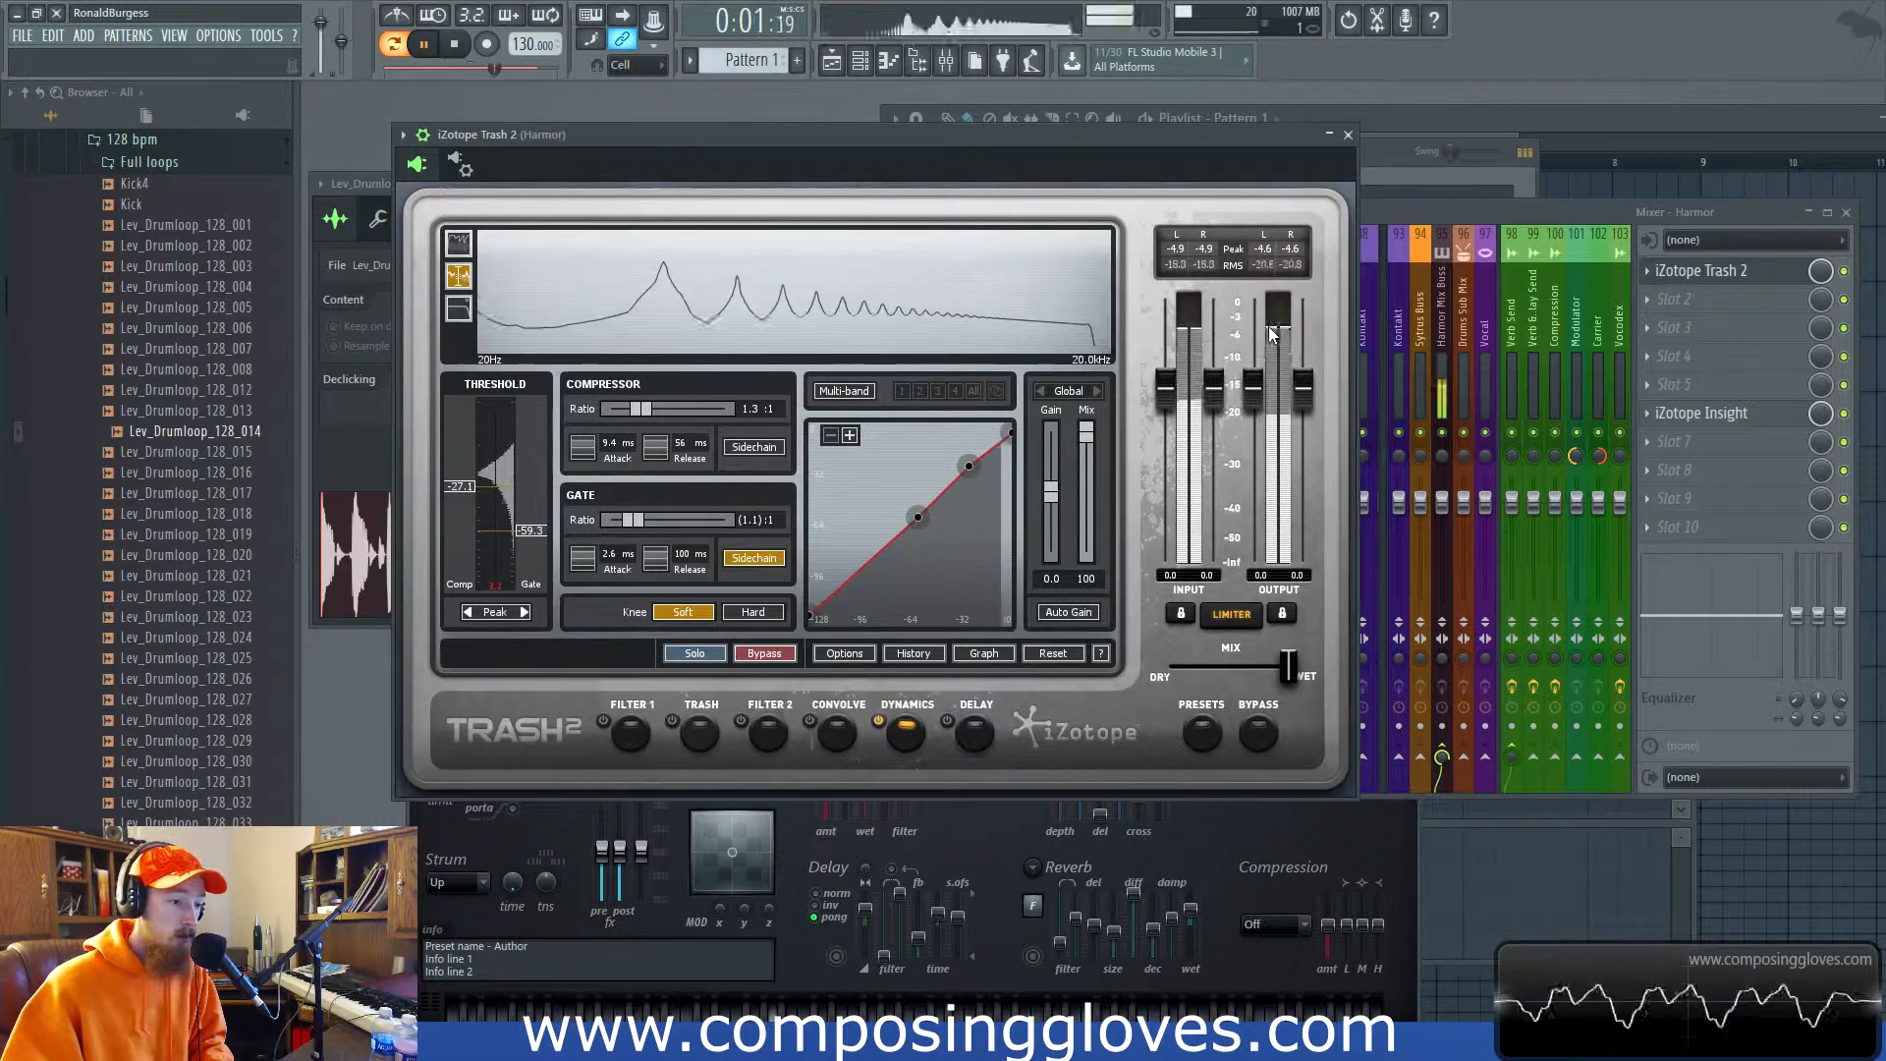
key(space)
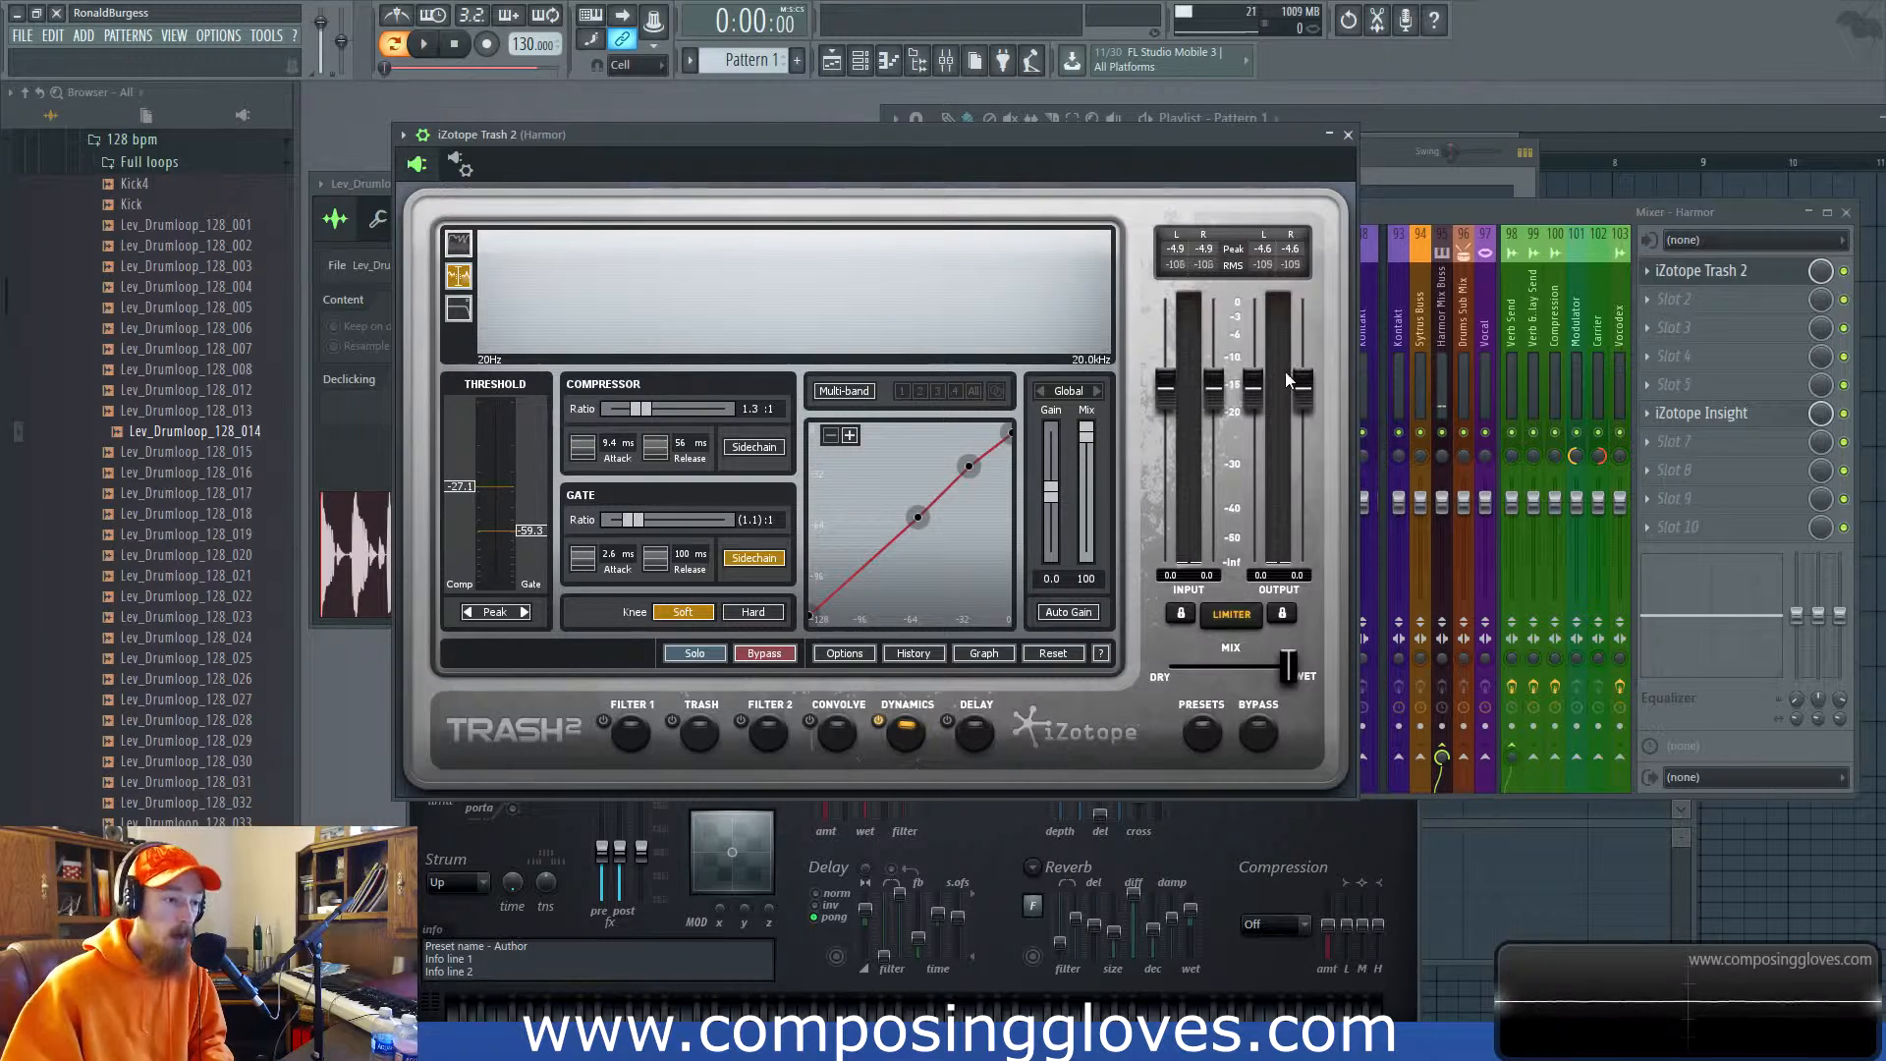
key(space)
key(space)
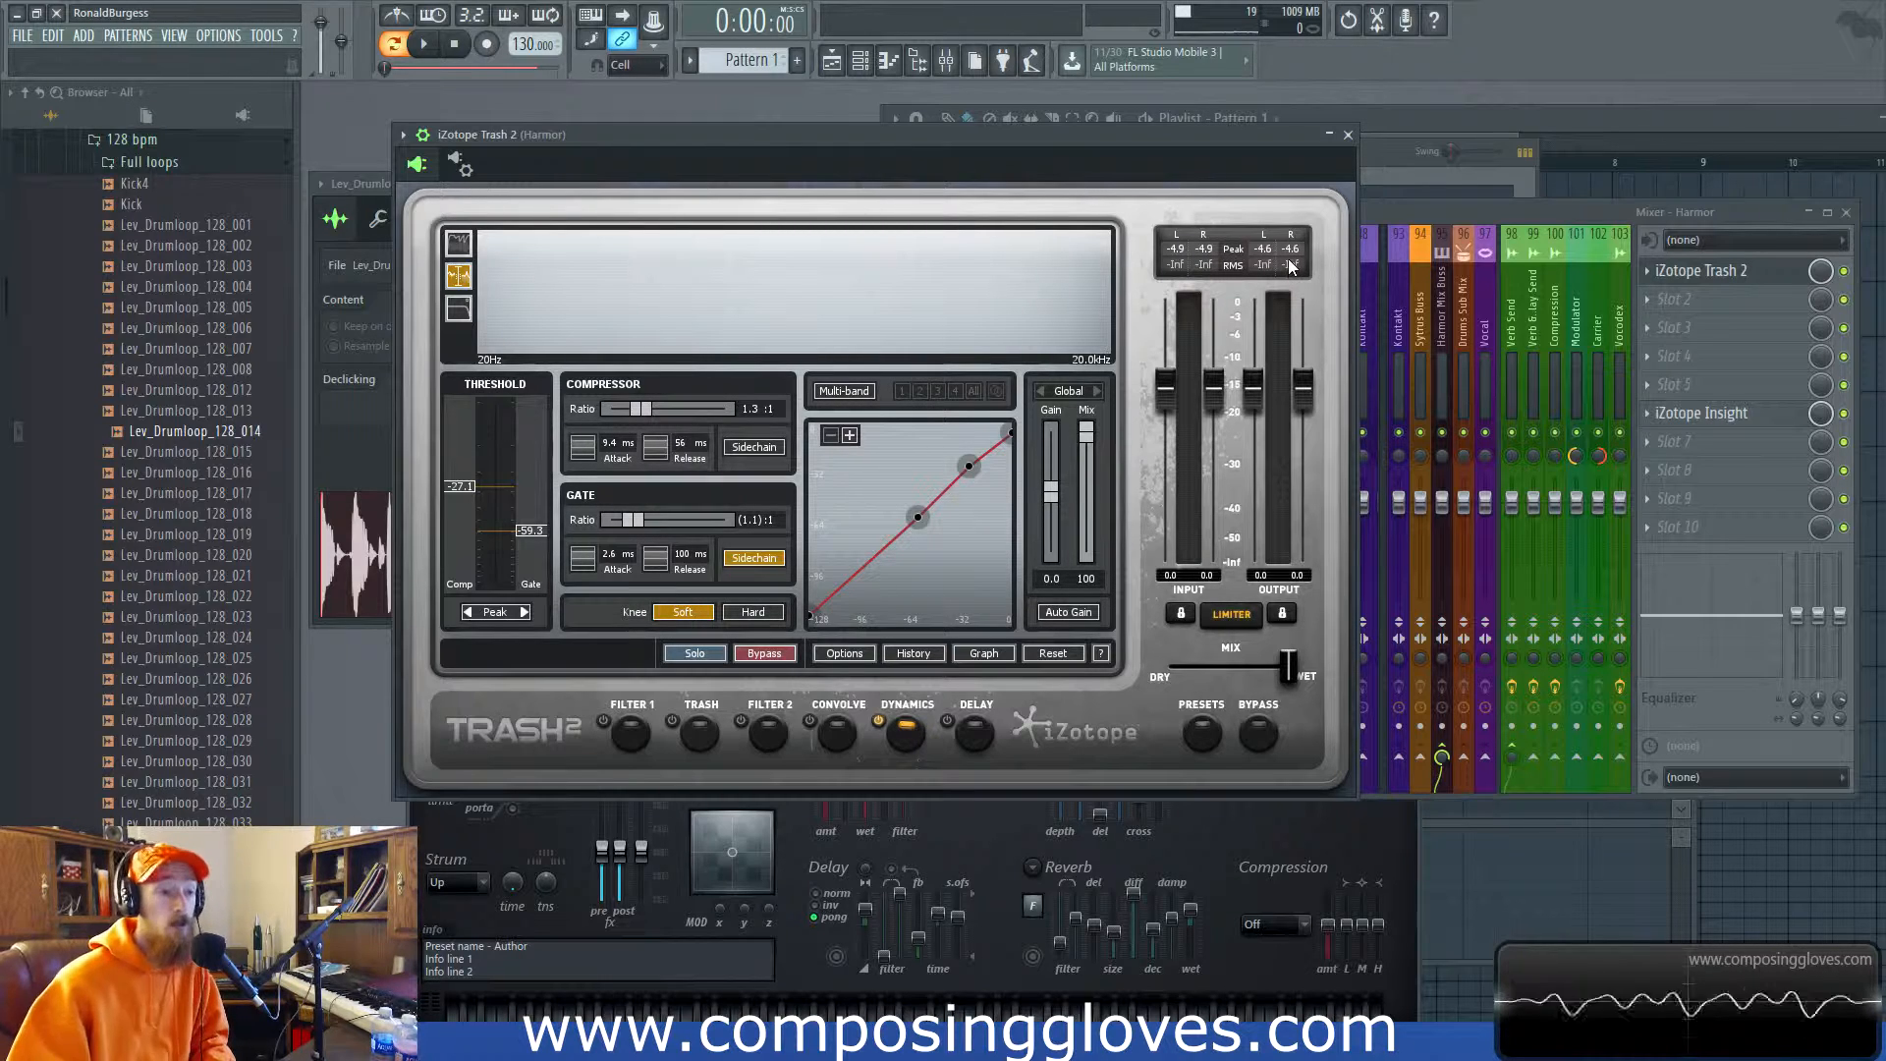
Try disabling the input/output meters in the I/O options during brief playback, and enable them again.
click(1283, 348)
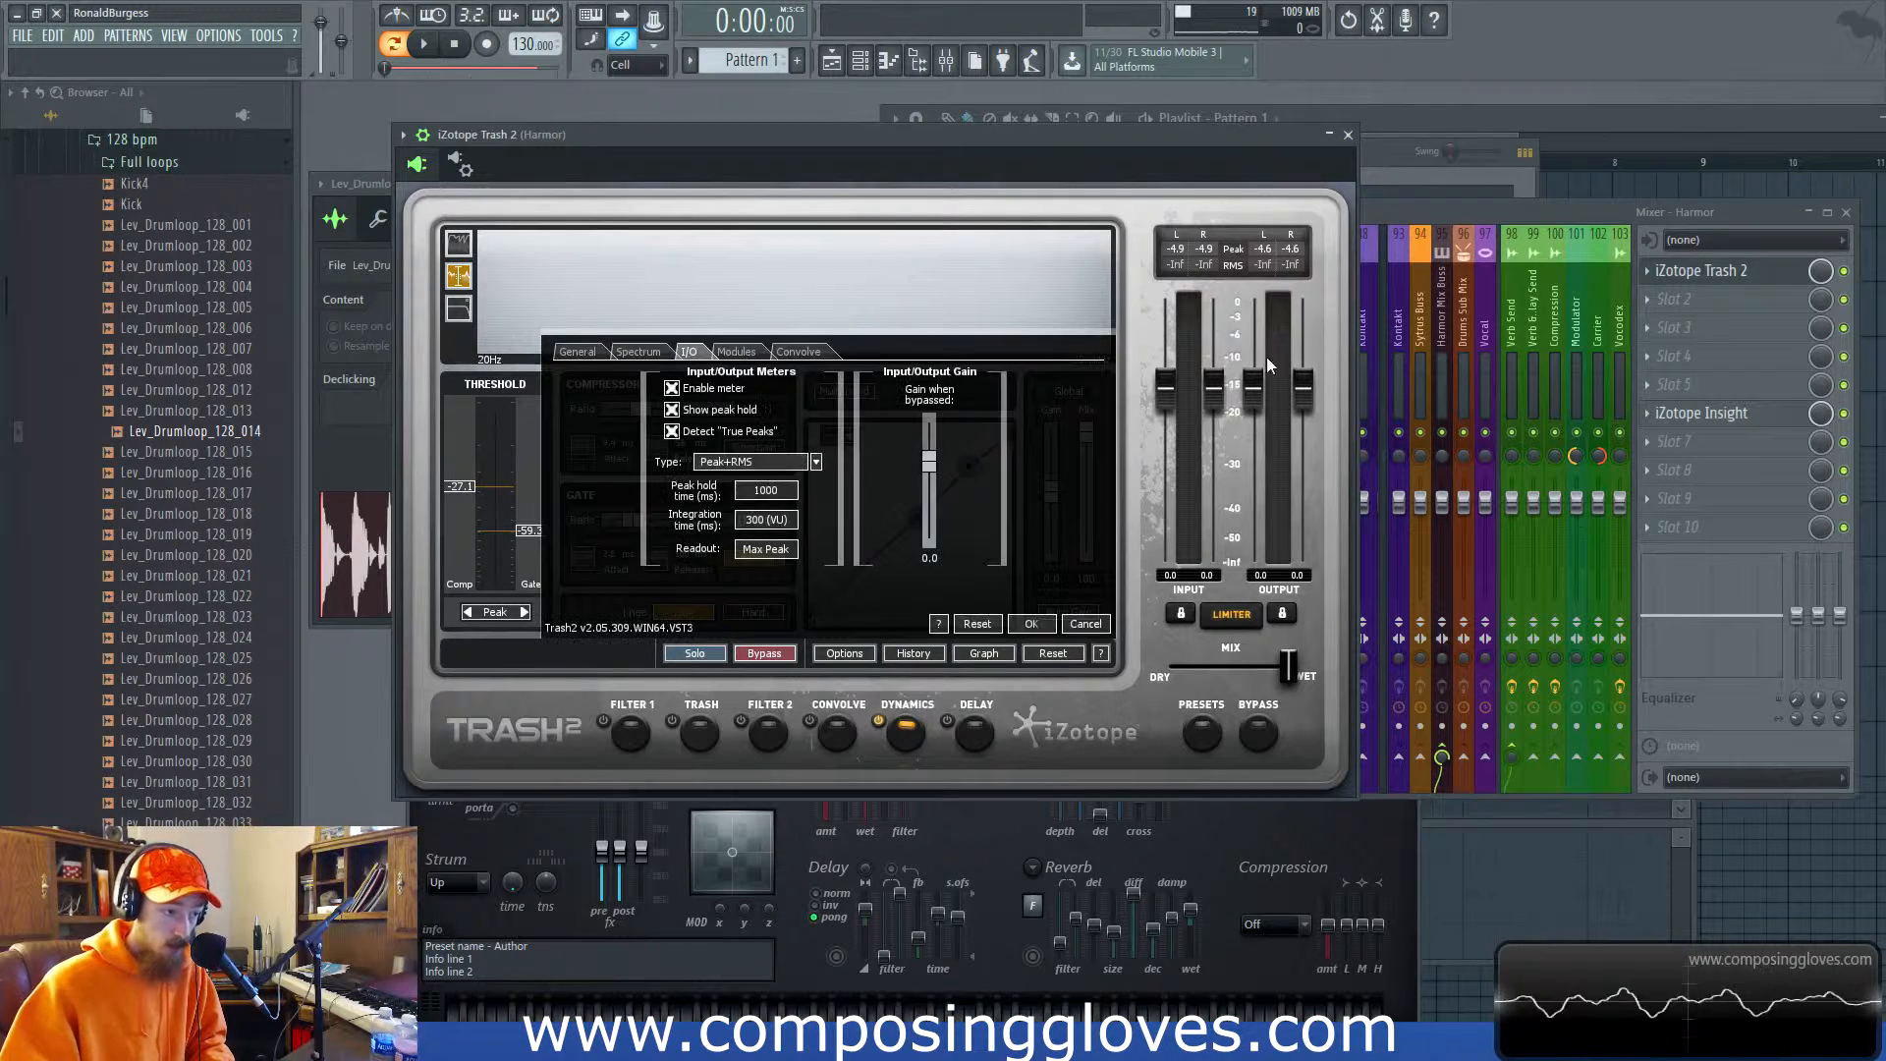
click(705, 389)
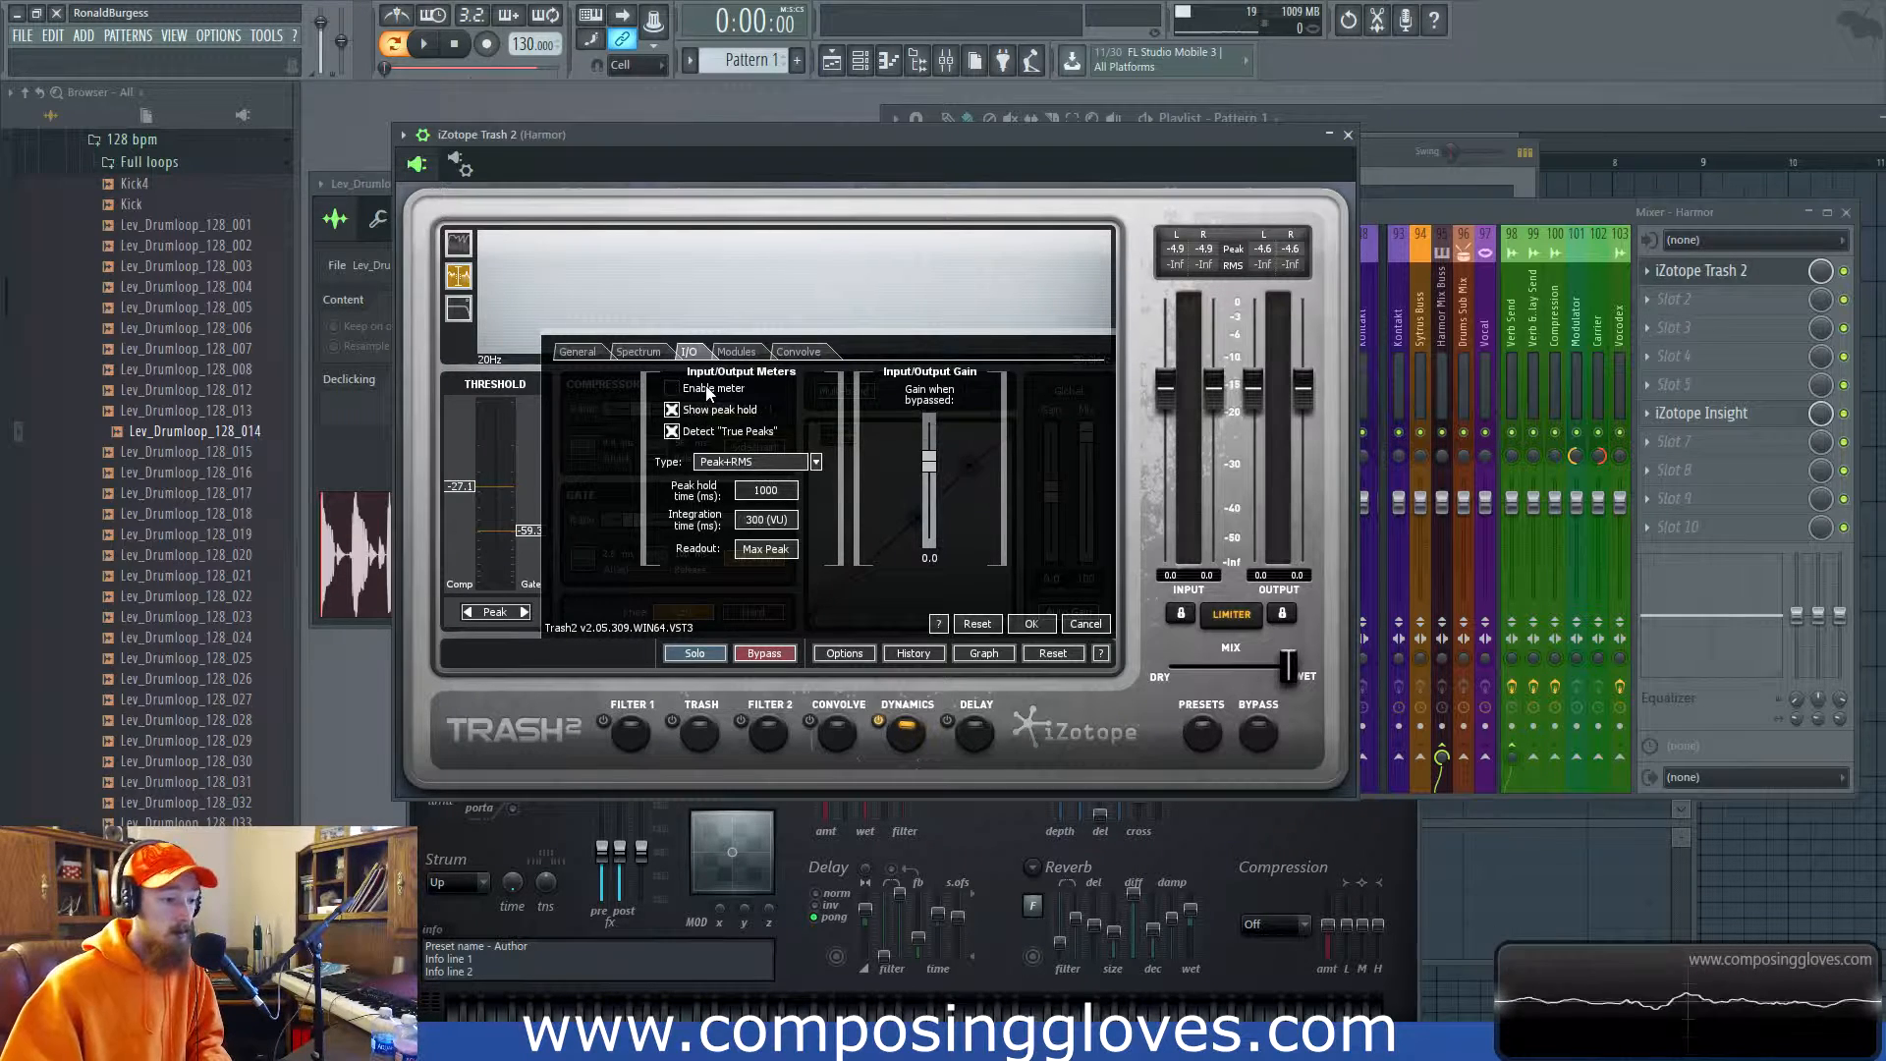
key(space)
click(738, 391)
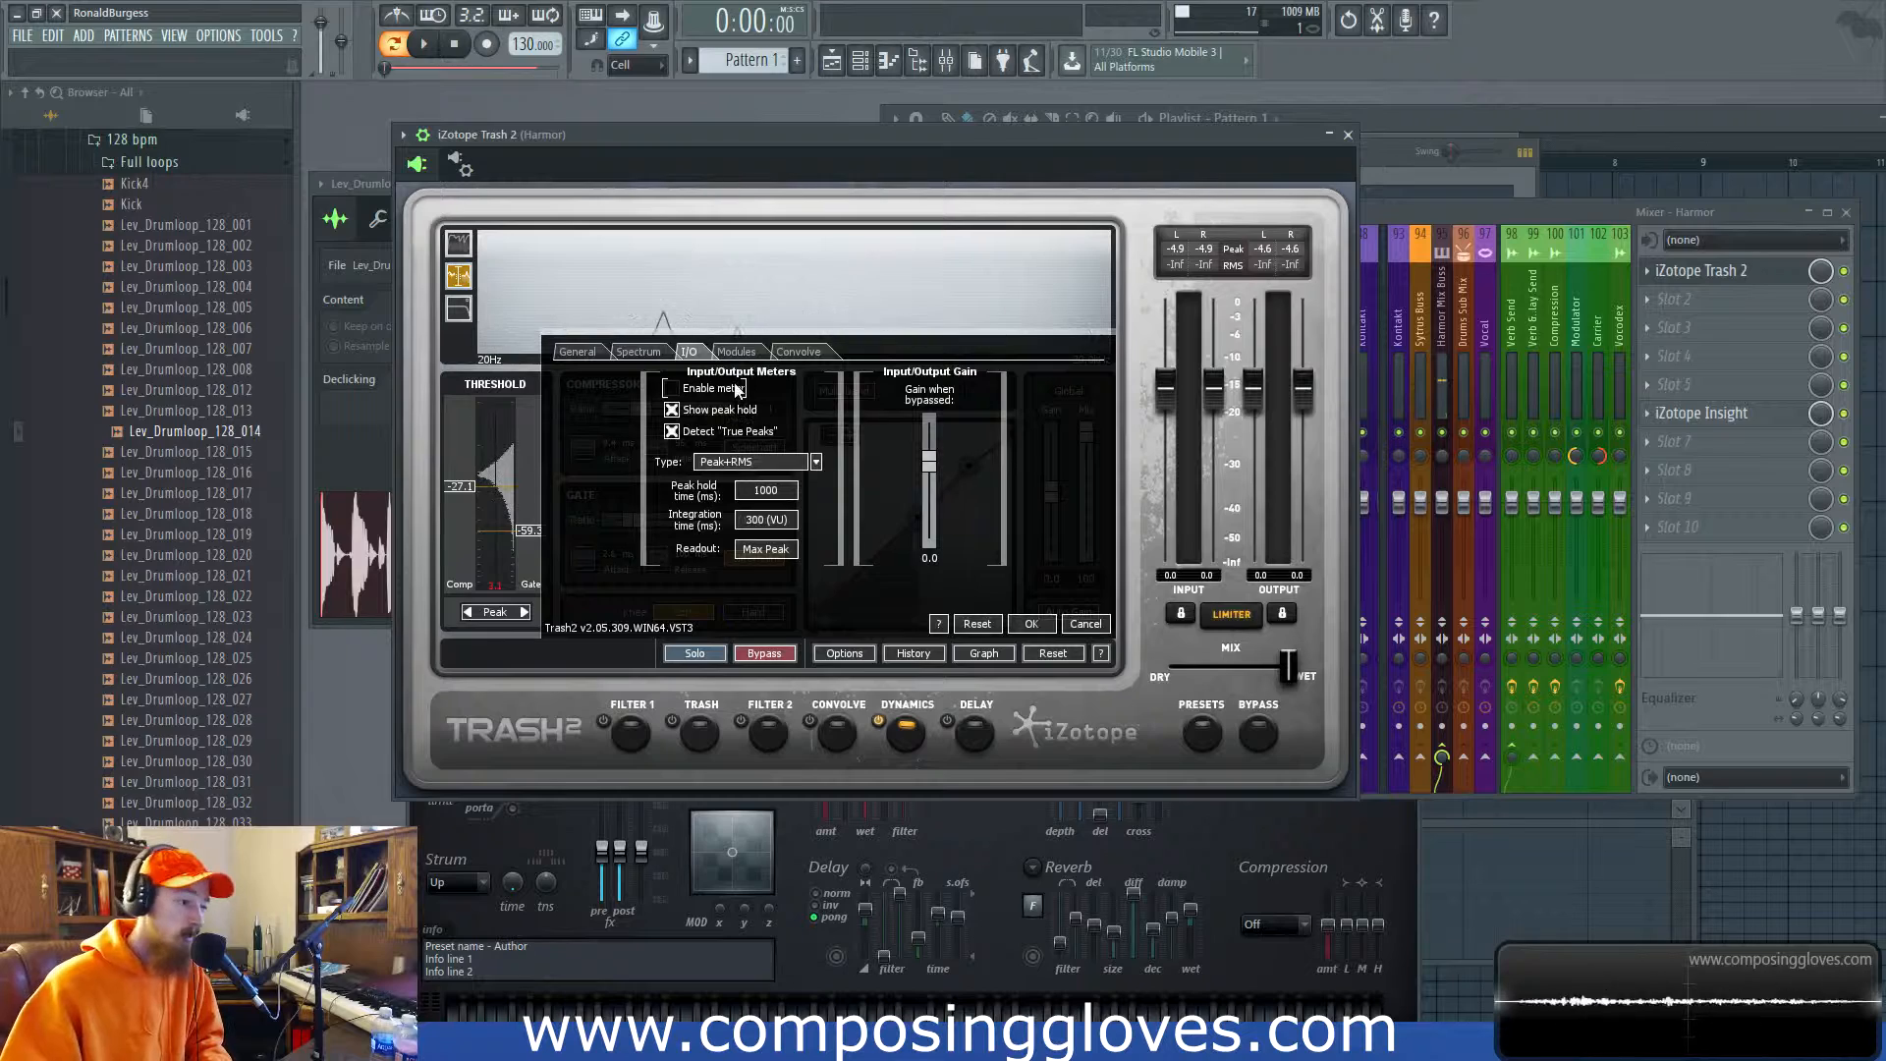
key(space)
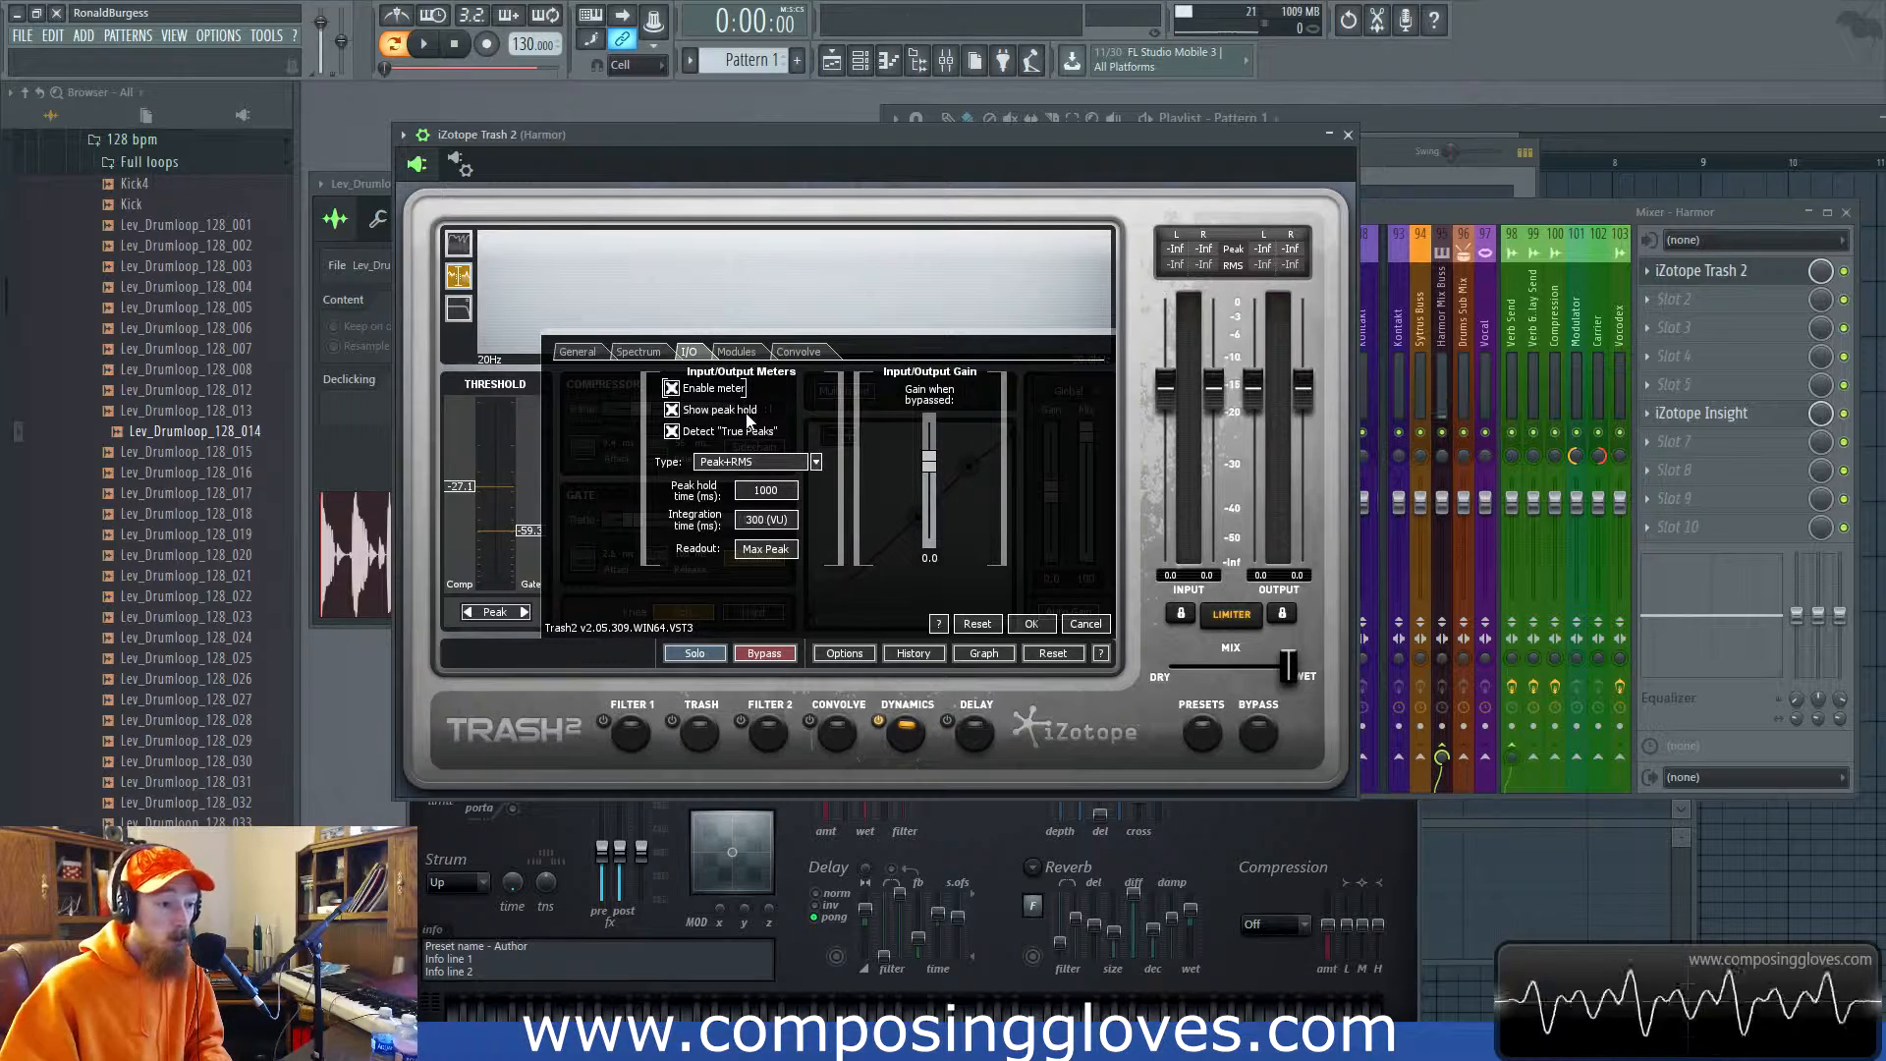
Play the pattern while switching the meters' peak hold display off and back on.
key(space)
click(717, 412)
click(719, 411)
key(space)
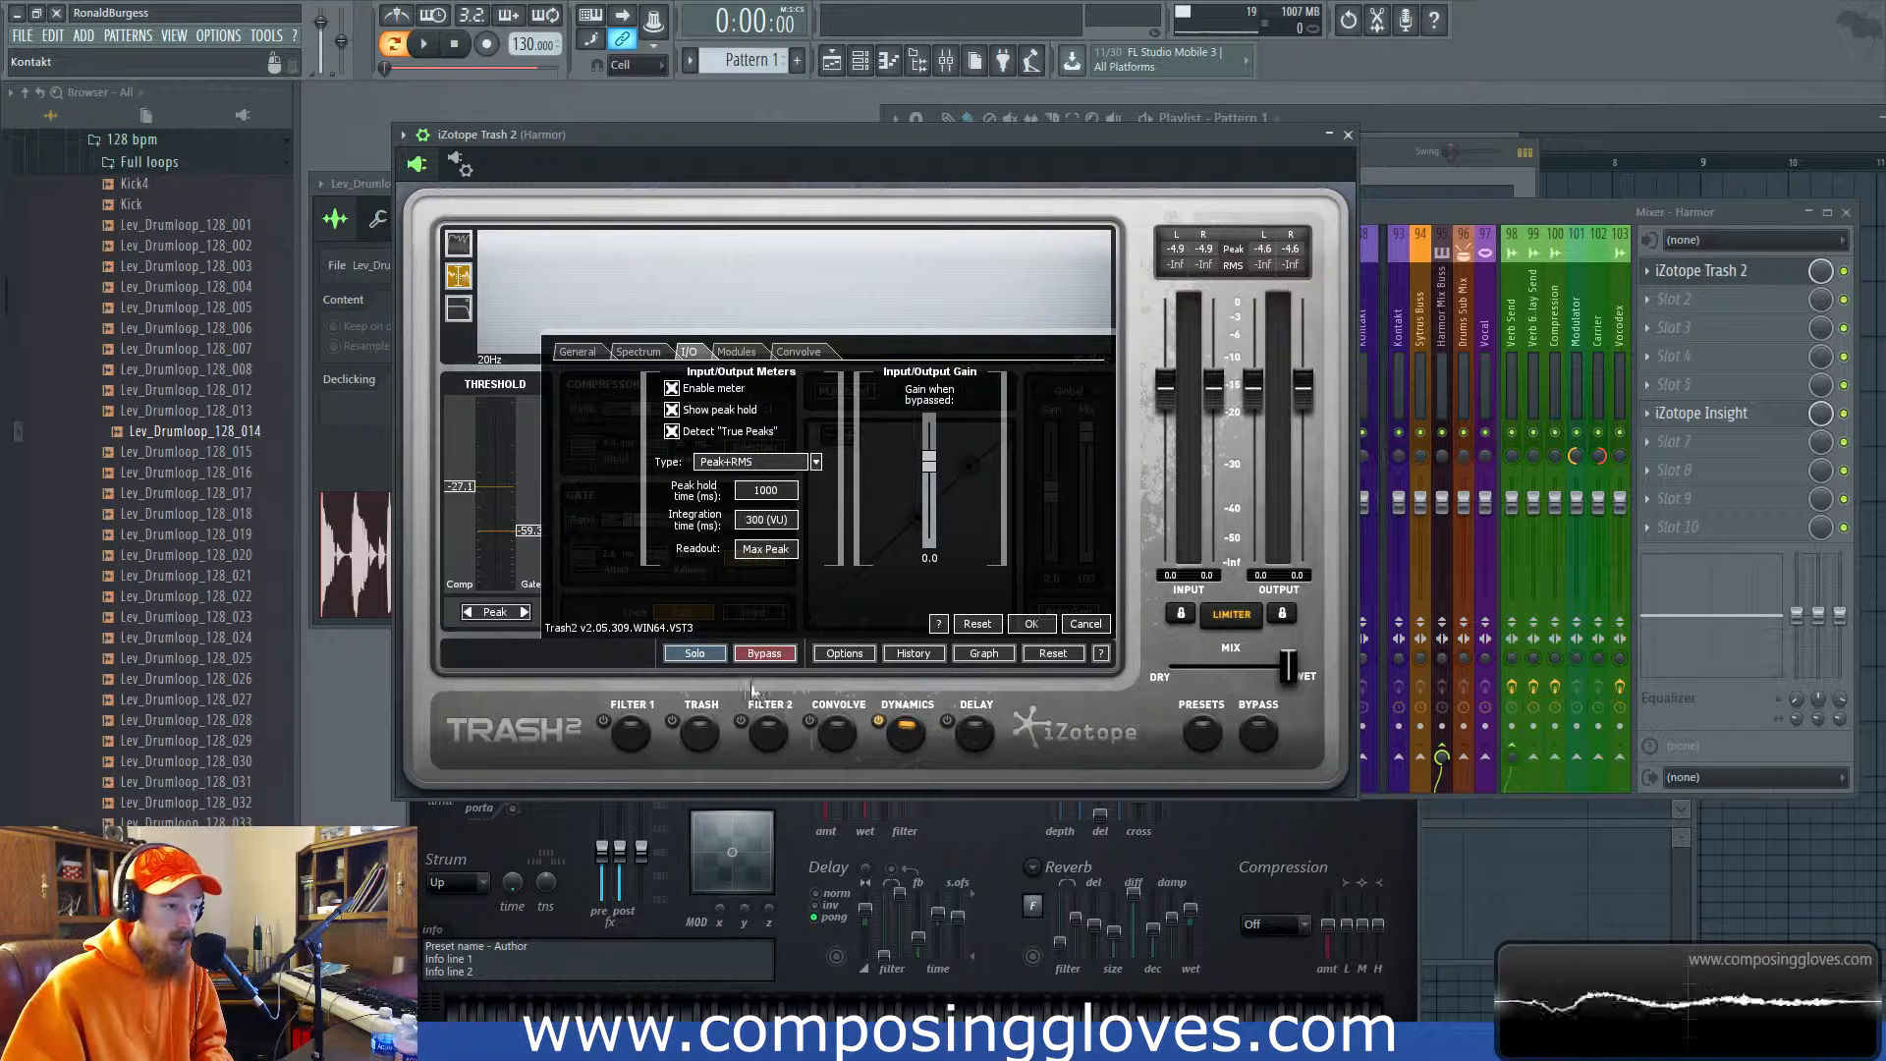
Try the Current meter readout with a short playback, and restore the readout to Max Peak.
click(776, 550)
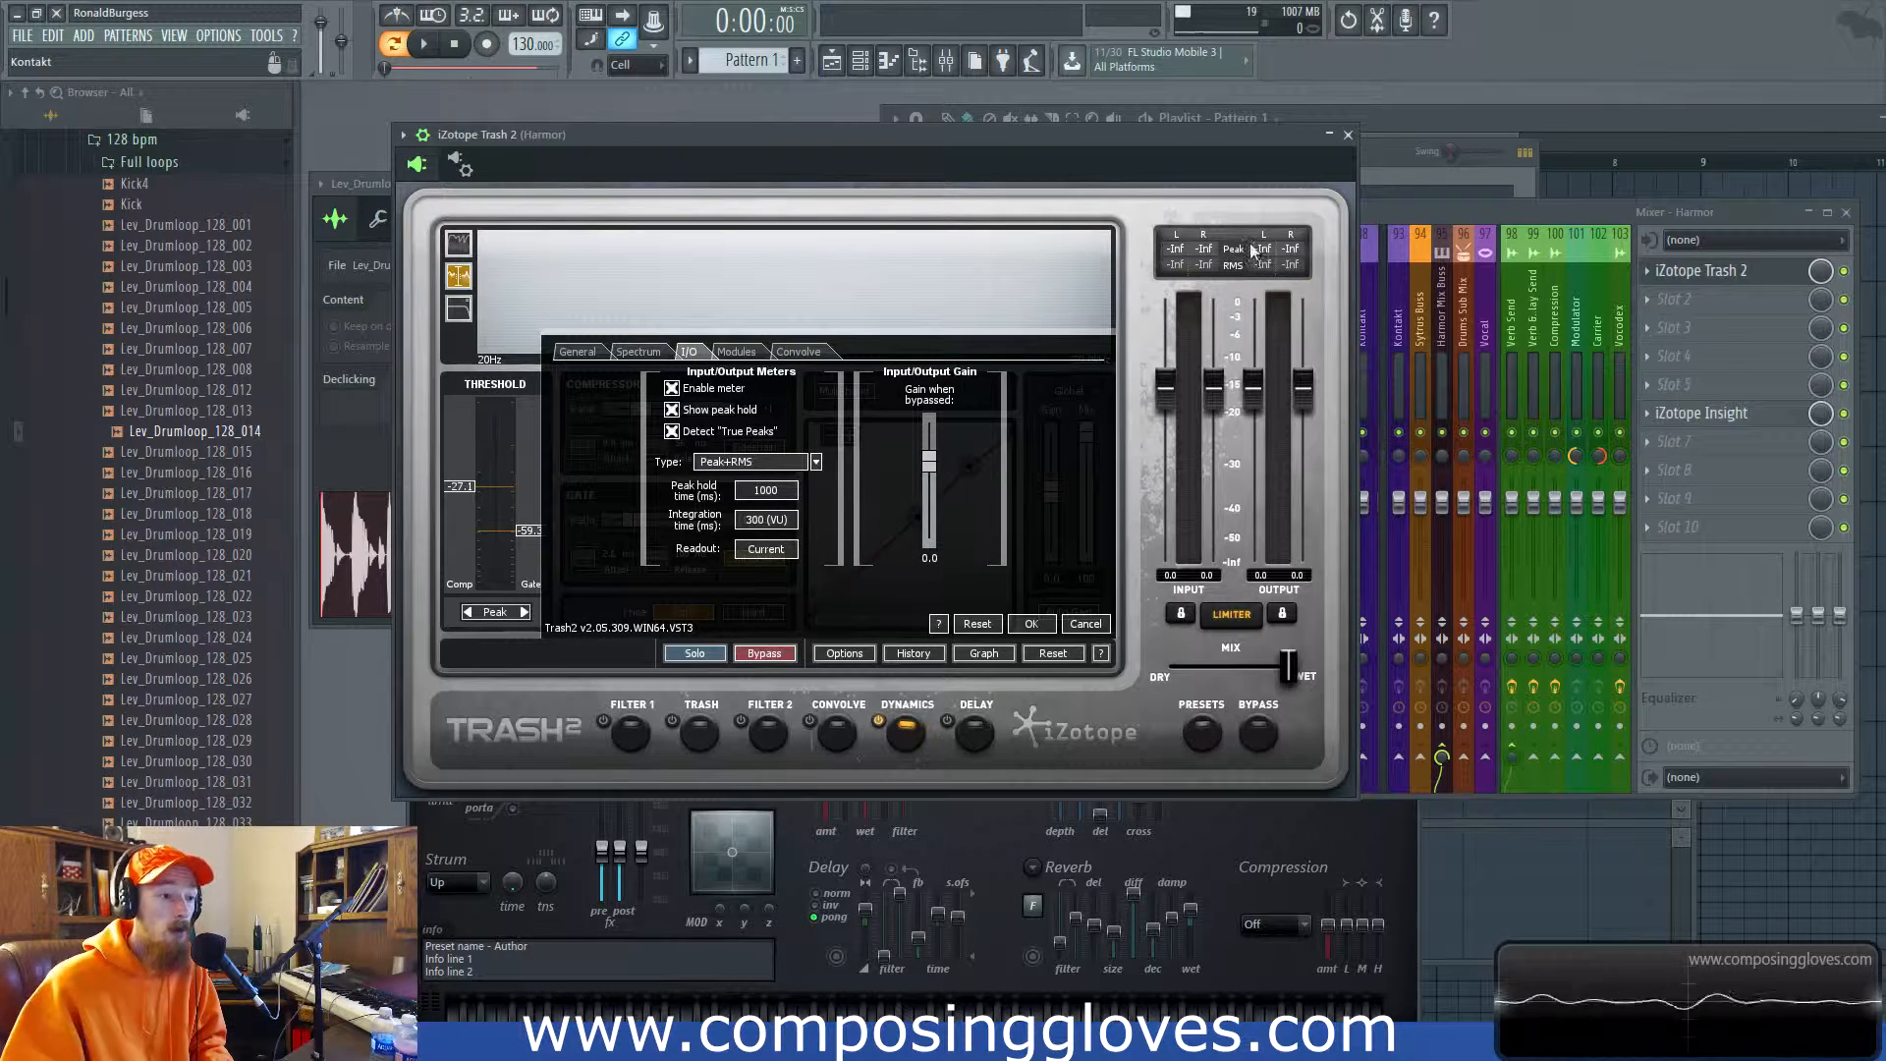
key(space)
key(space)
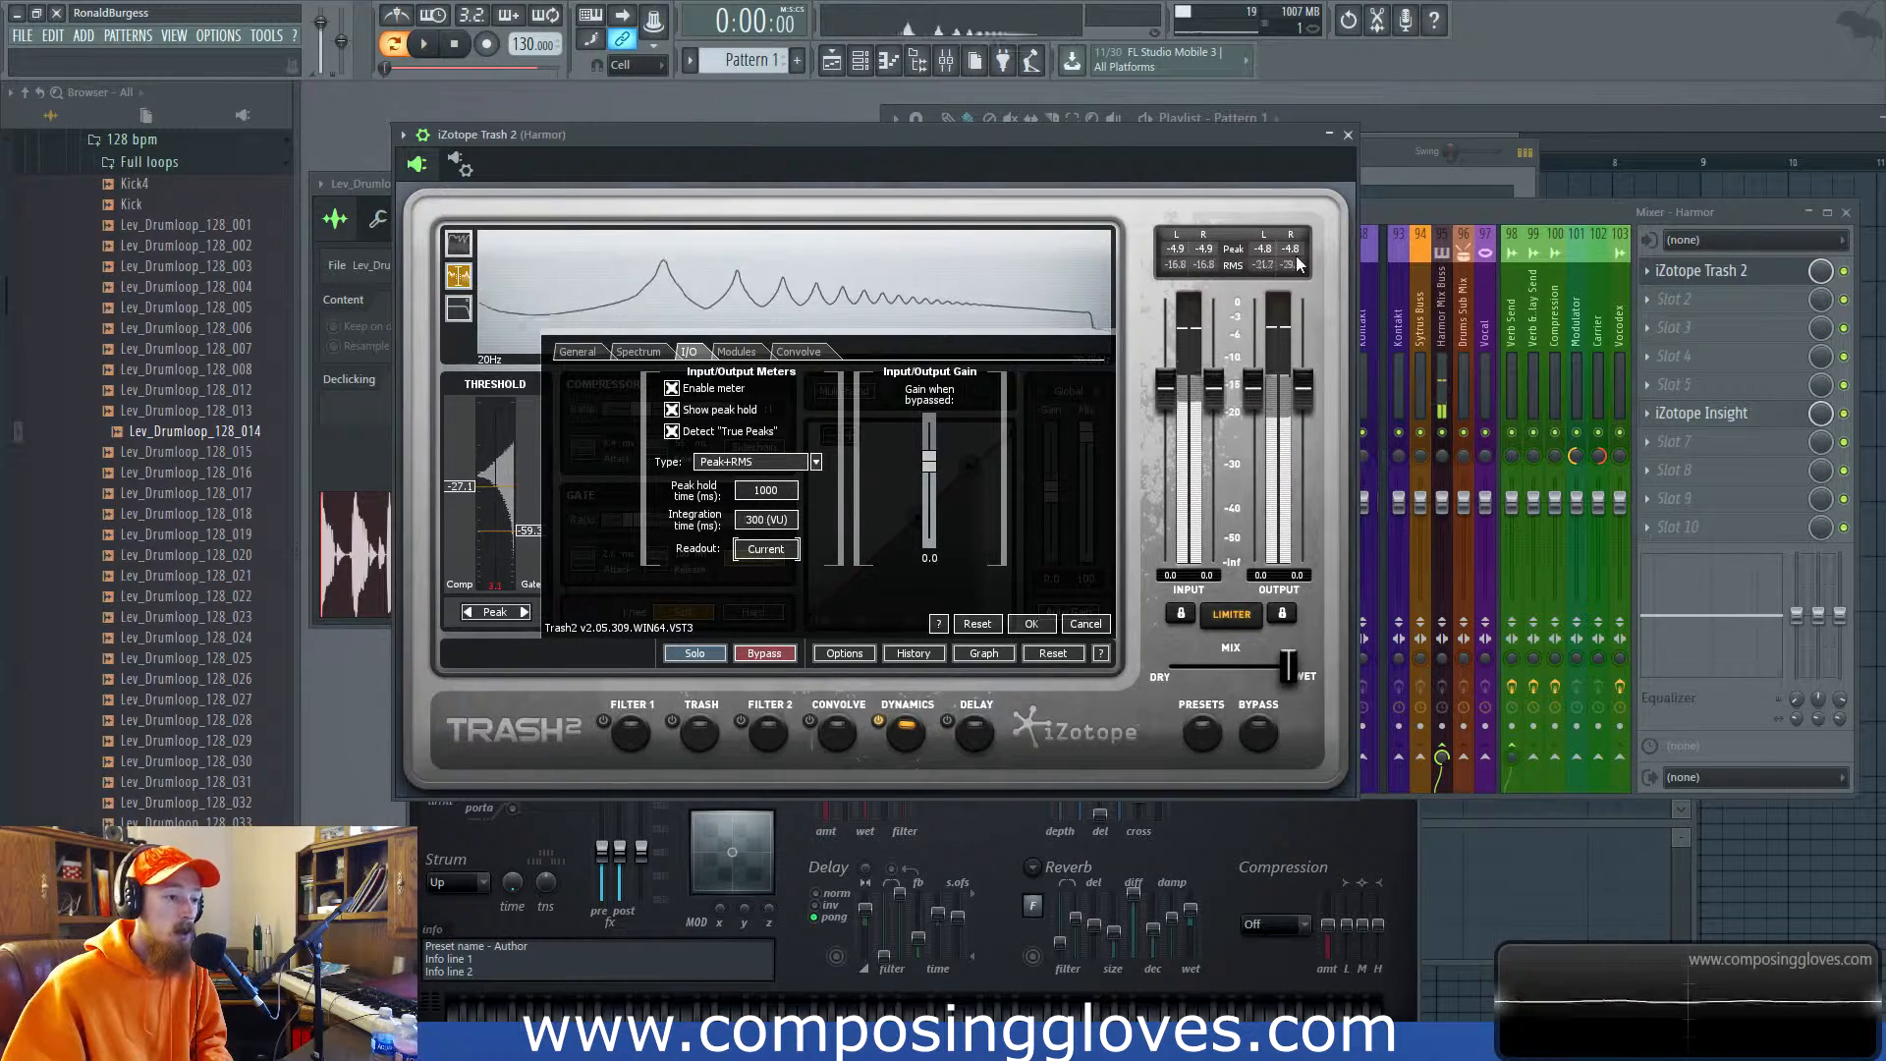
click(775, 546)
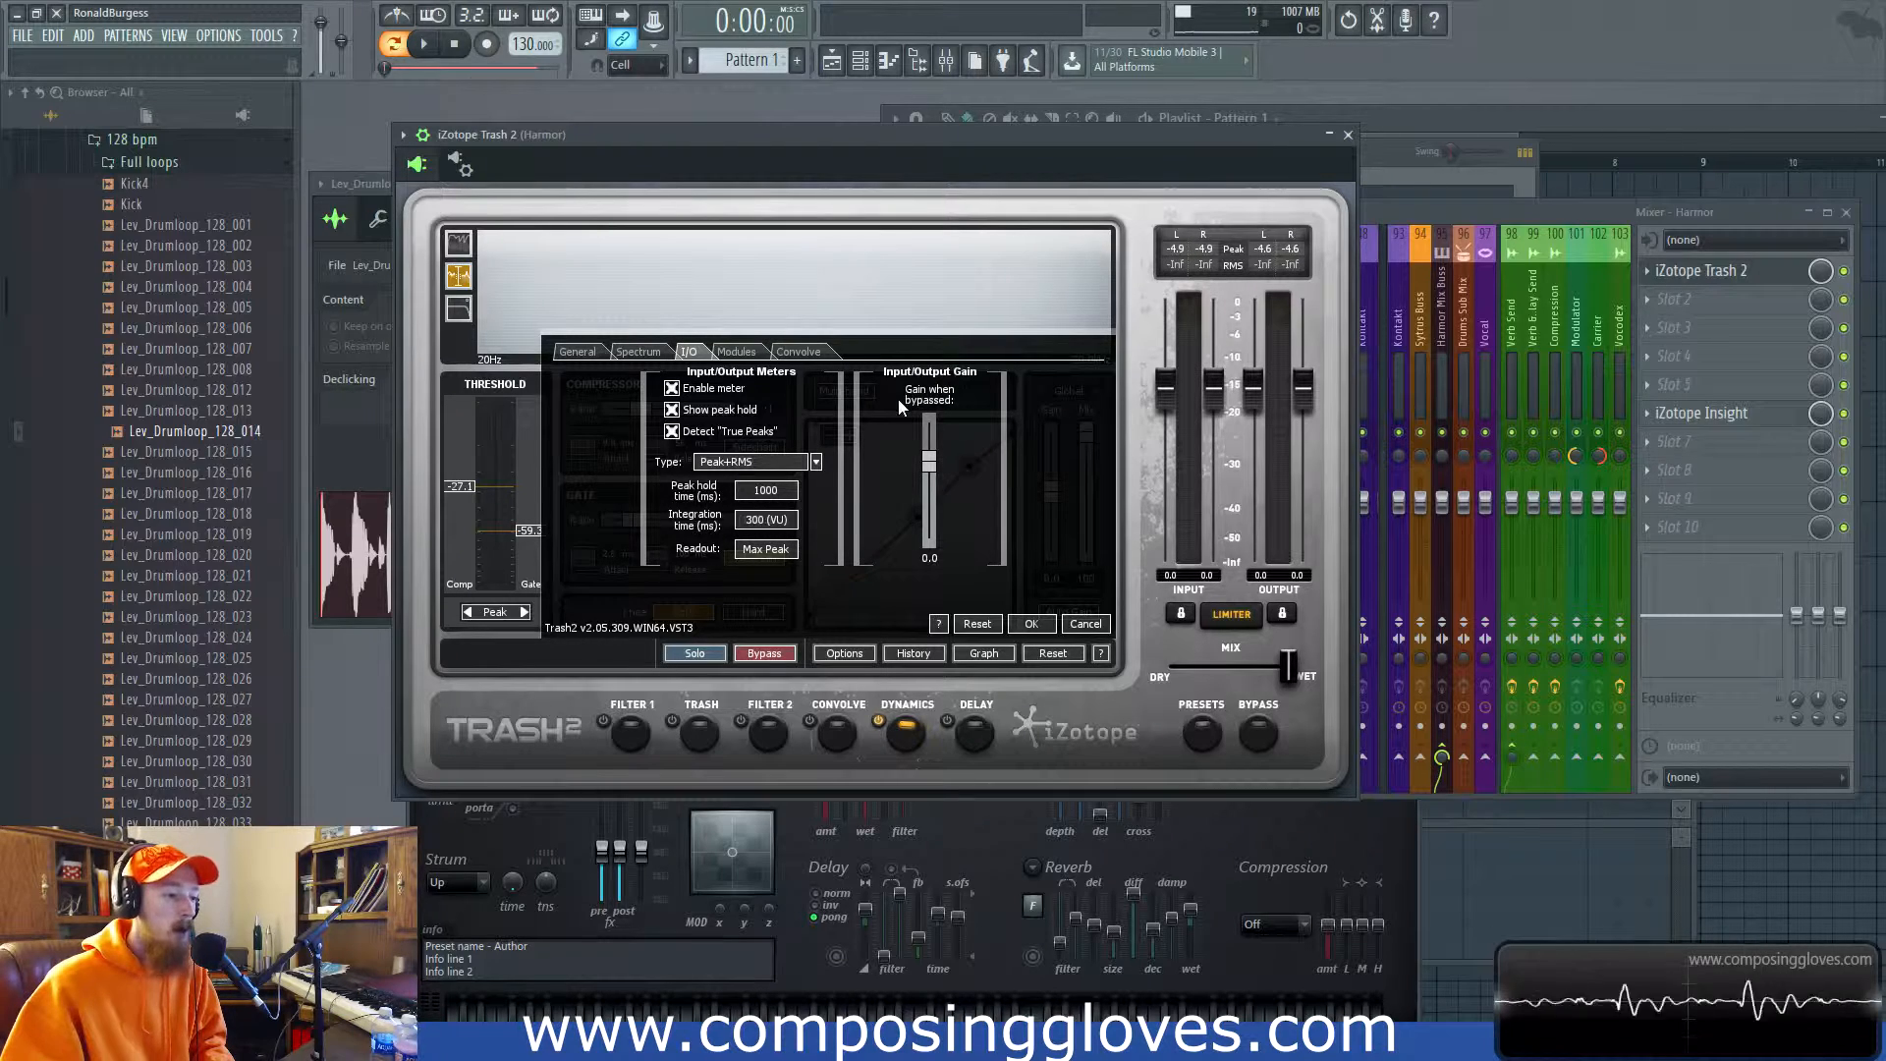
Switch the plugin's global bypass on and off twice to demonstrate bypassing.
click(1255, 731)
click(1258, 735)
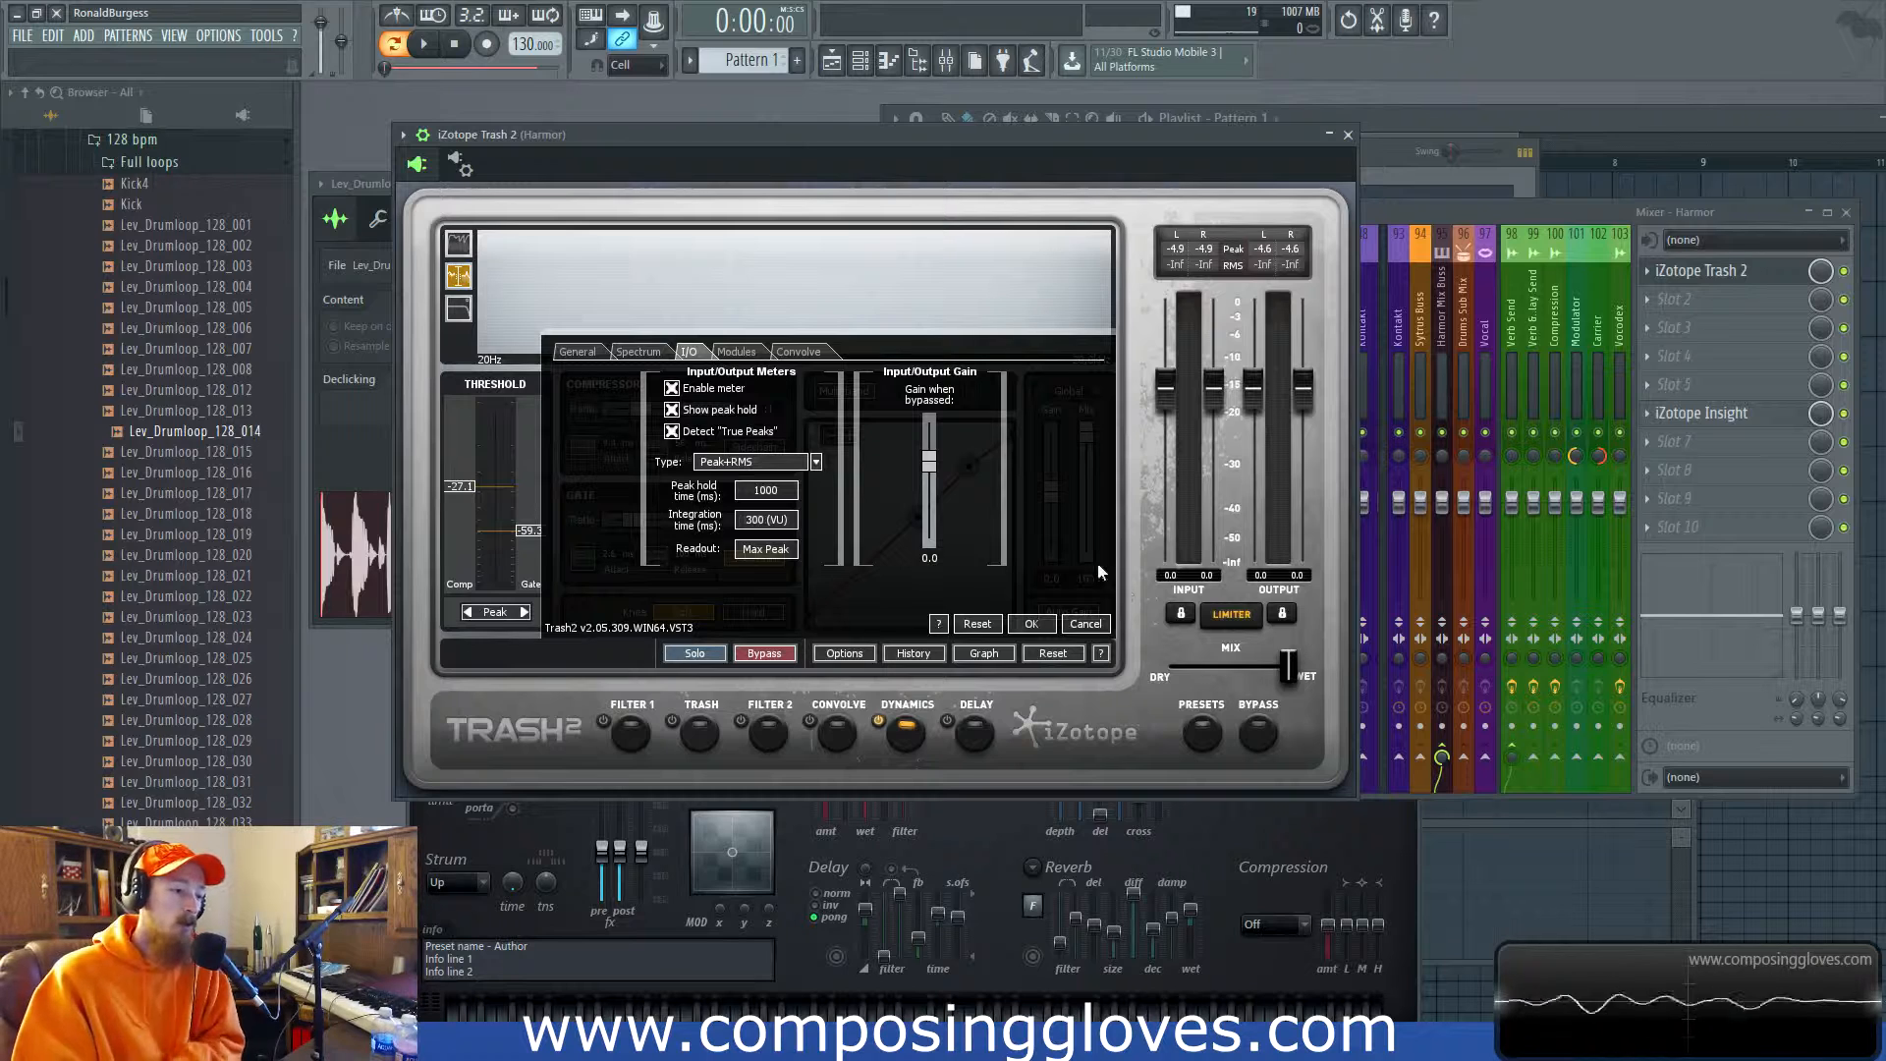
click(1260, 730)
click(1260, 730)
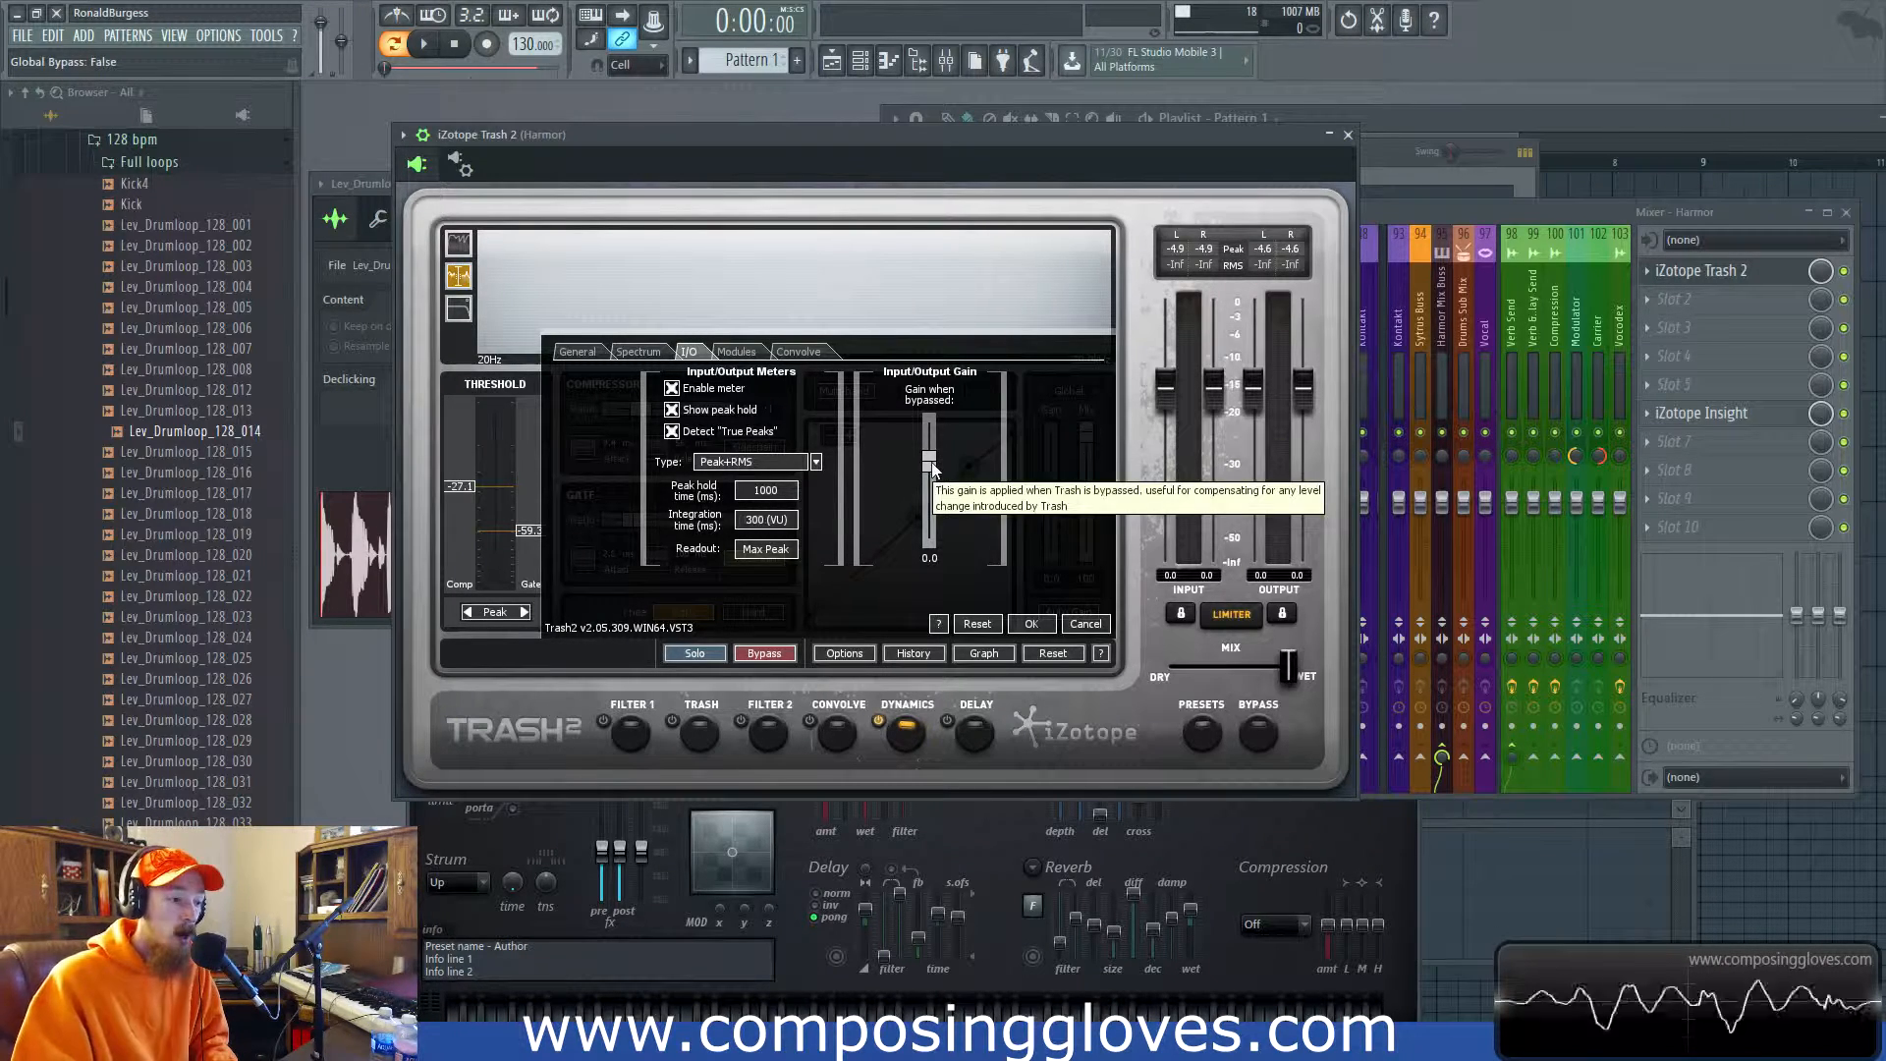
Set the gain when bypassed to -2.6, apply the options, and play the pattern briefly to check the meters.
mouse_move(931, 464)
mouse_down()
mouse_move(931, 497)
mouse_move(931, 456)
mouse_move(931, 476)
mouse_up()
click(1259, 731)
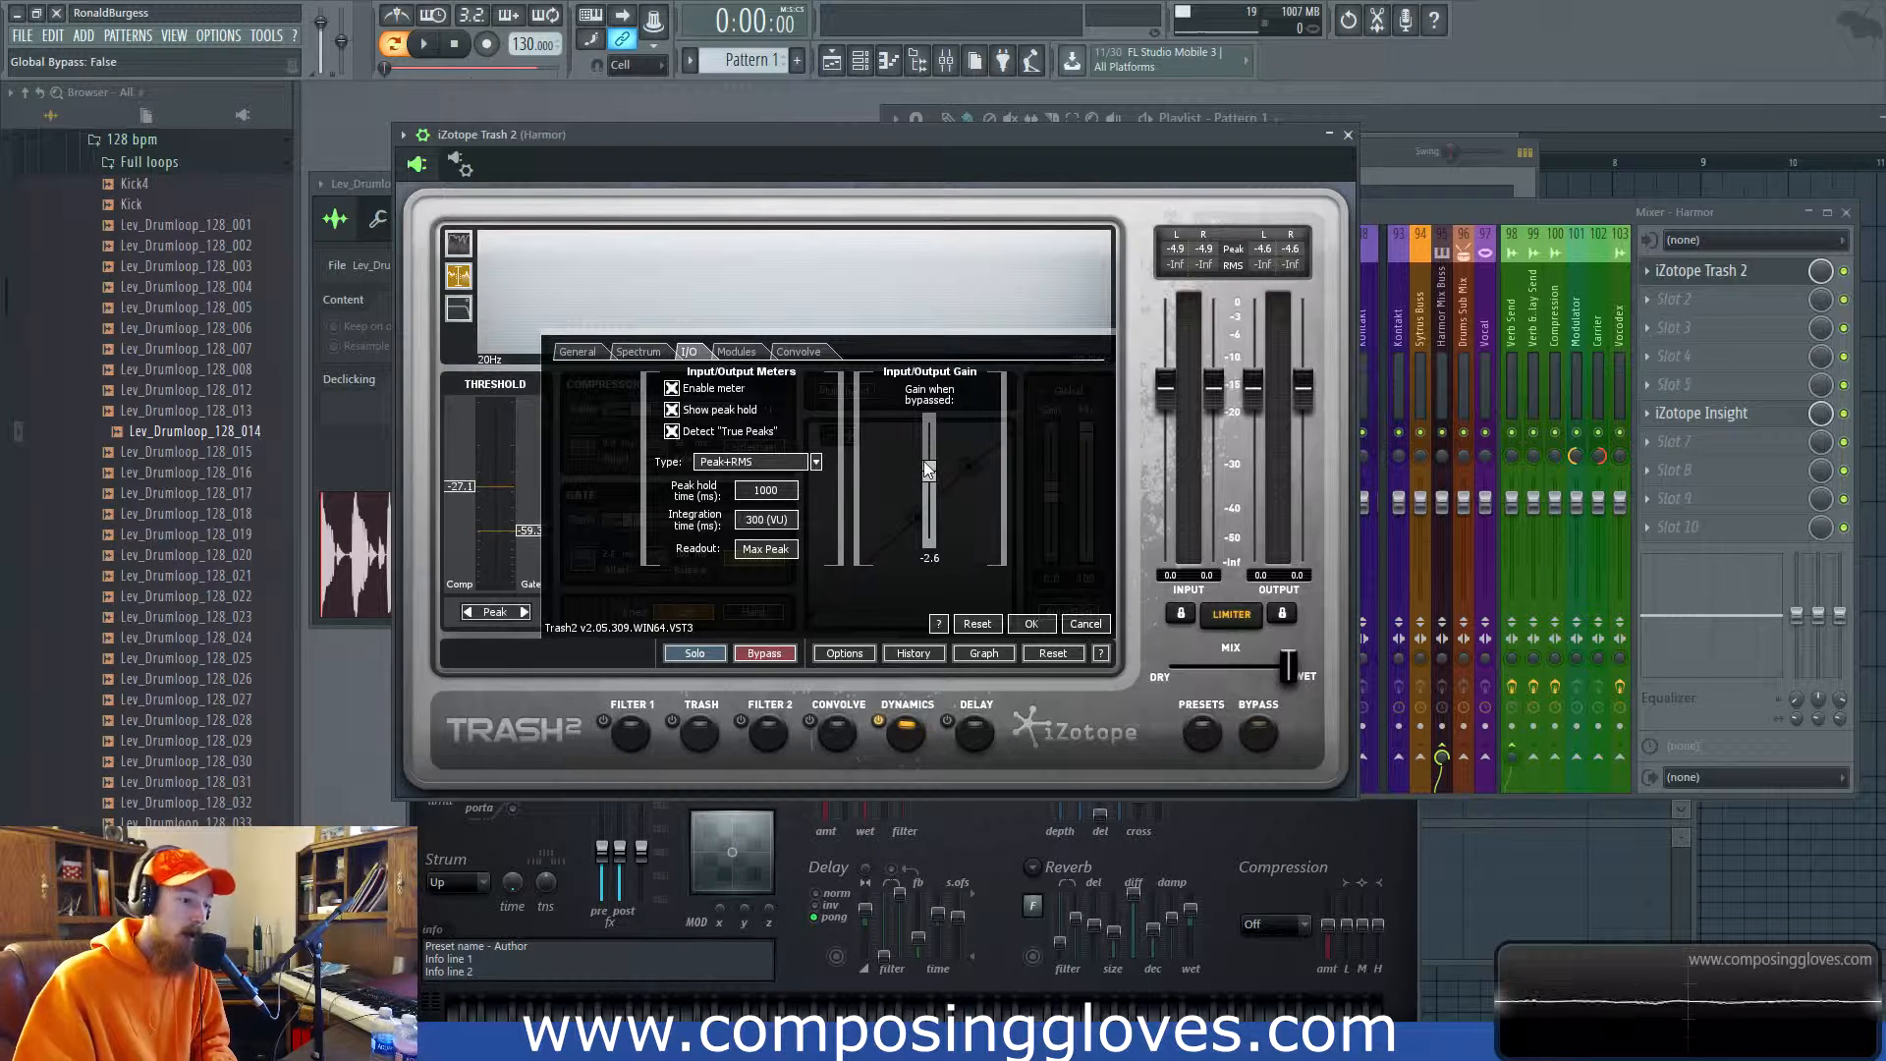
click(1032, 624)
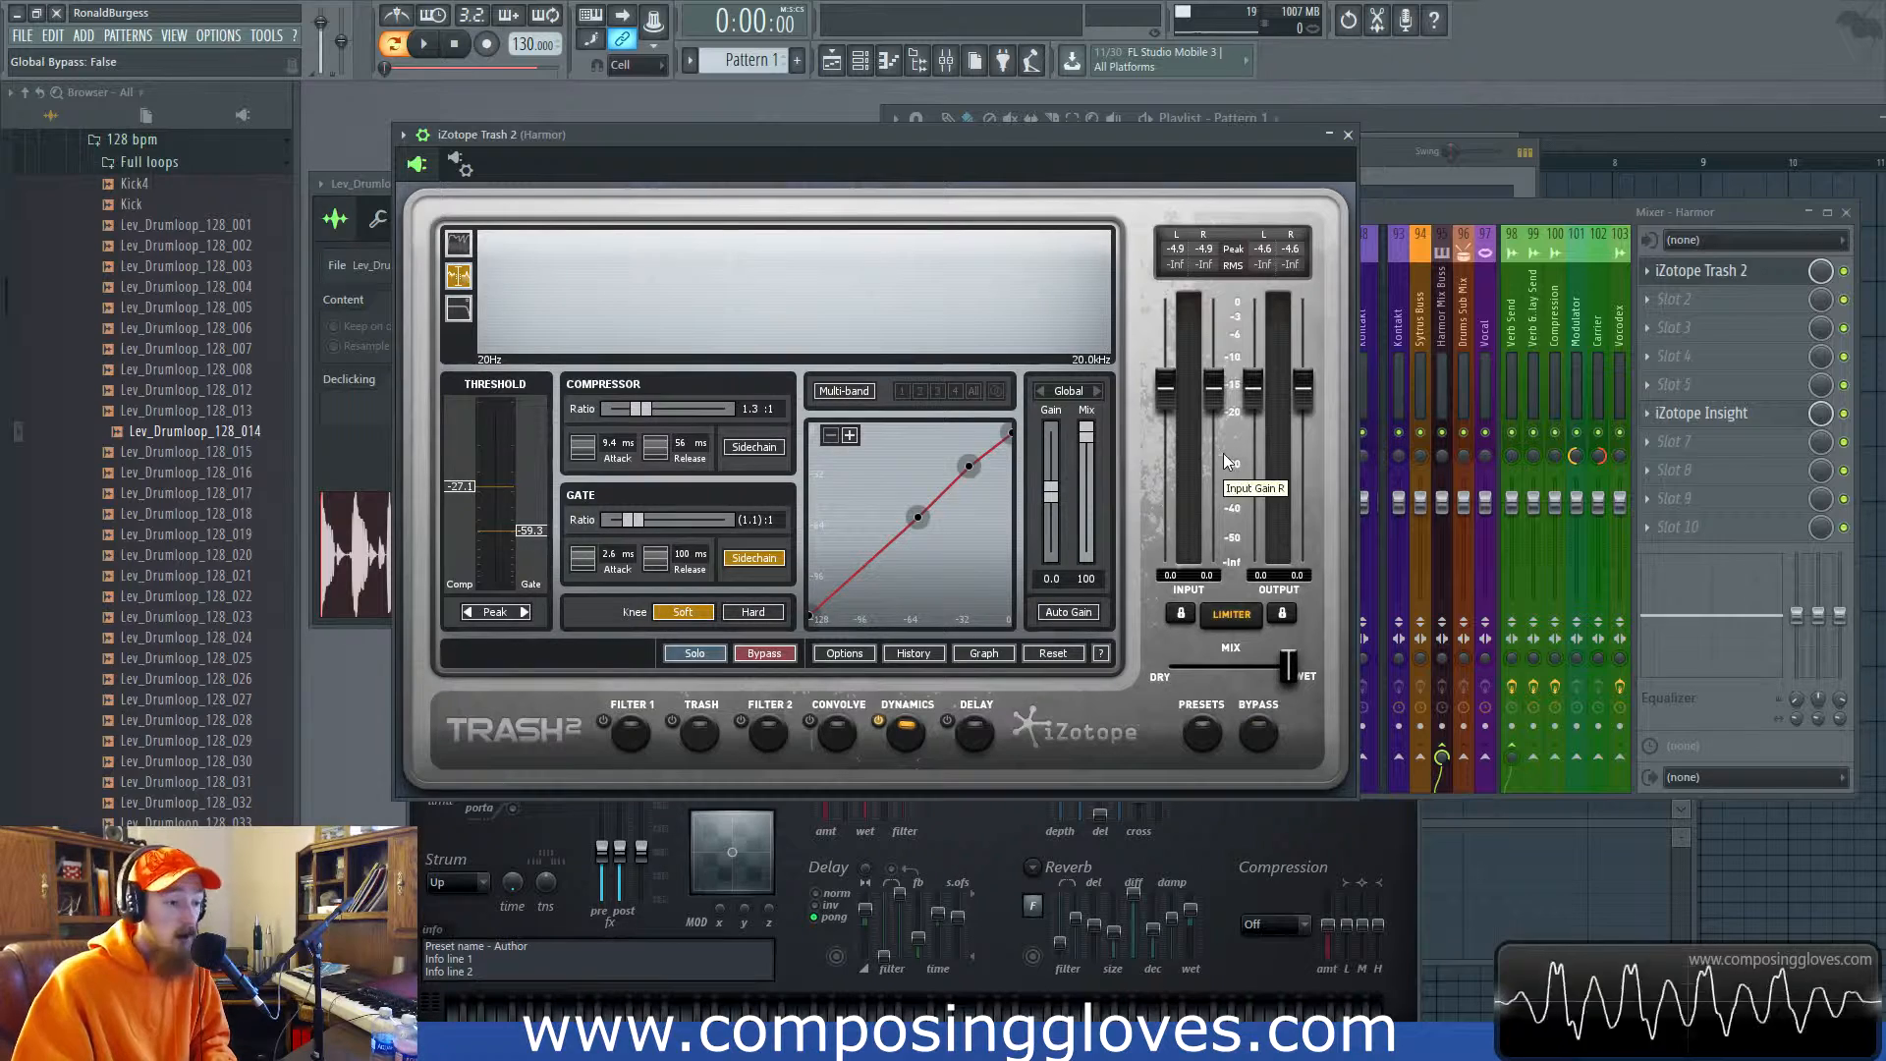
key(space)
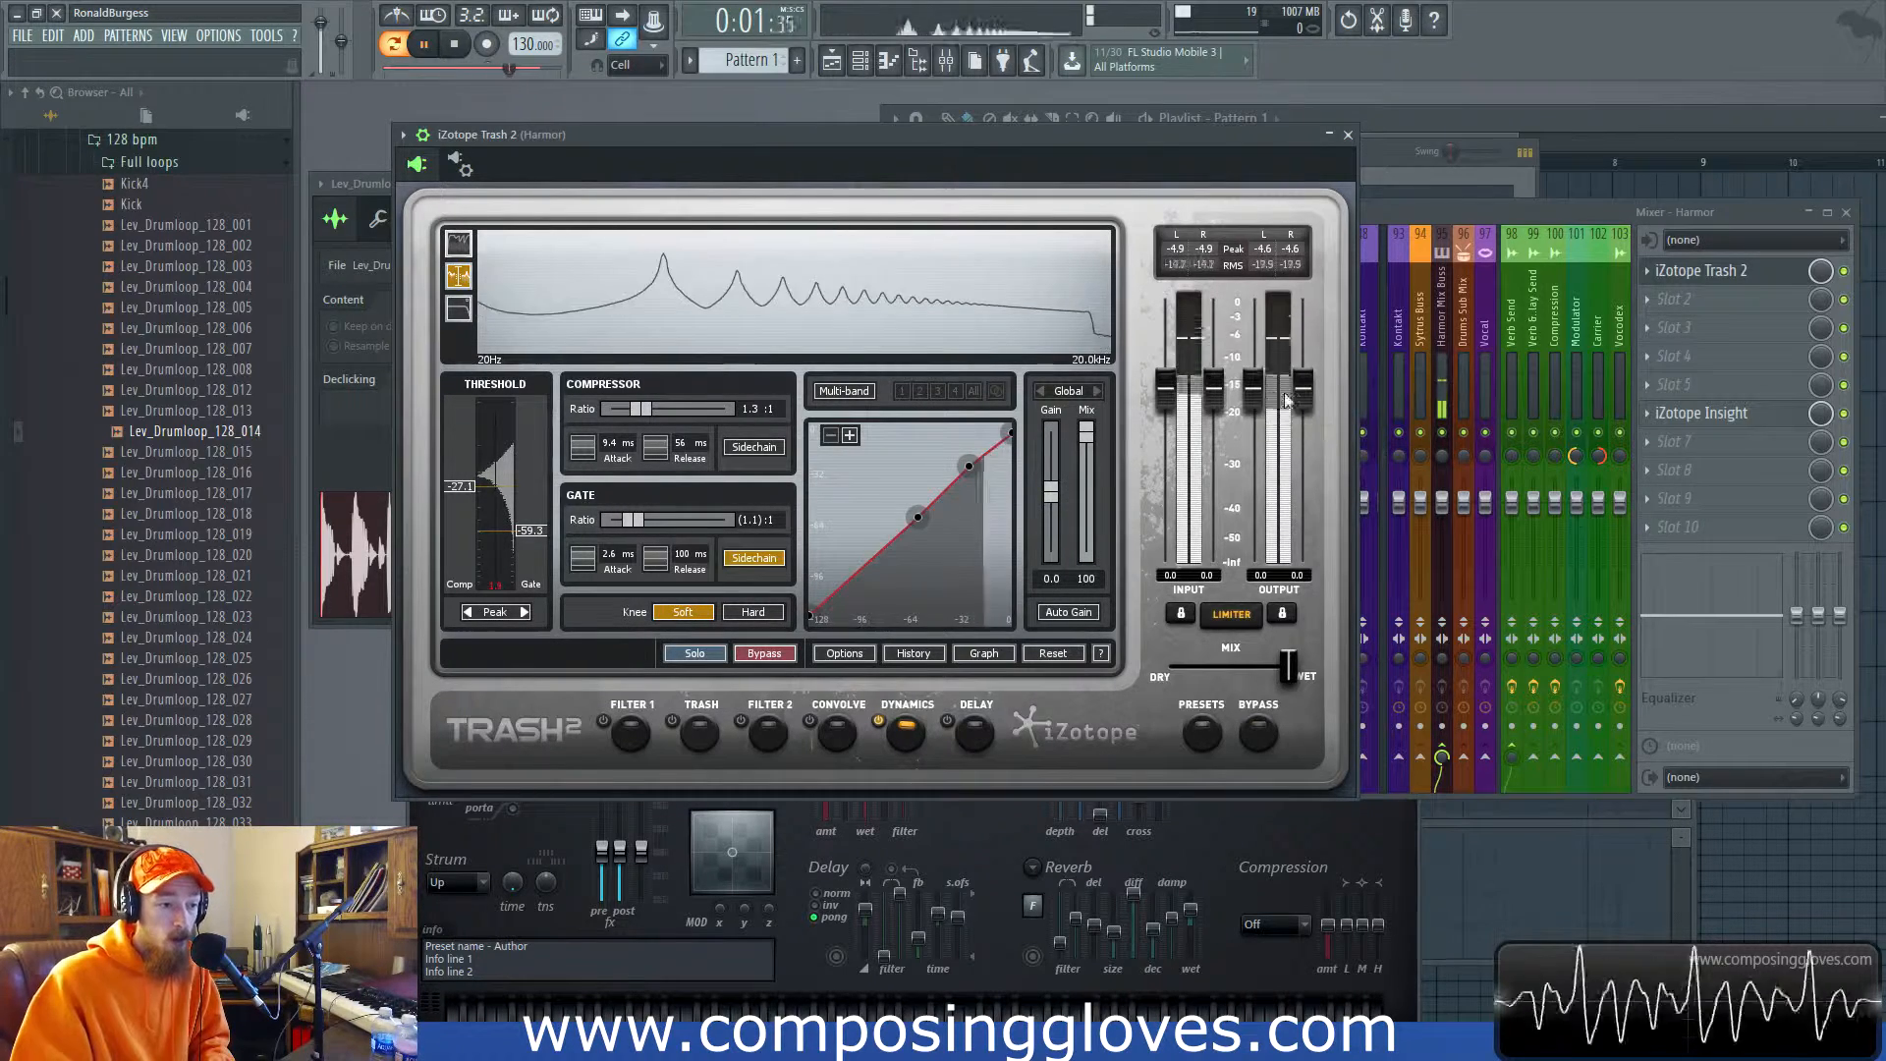
key(space)
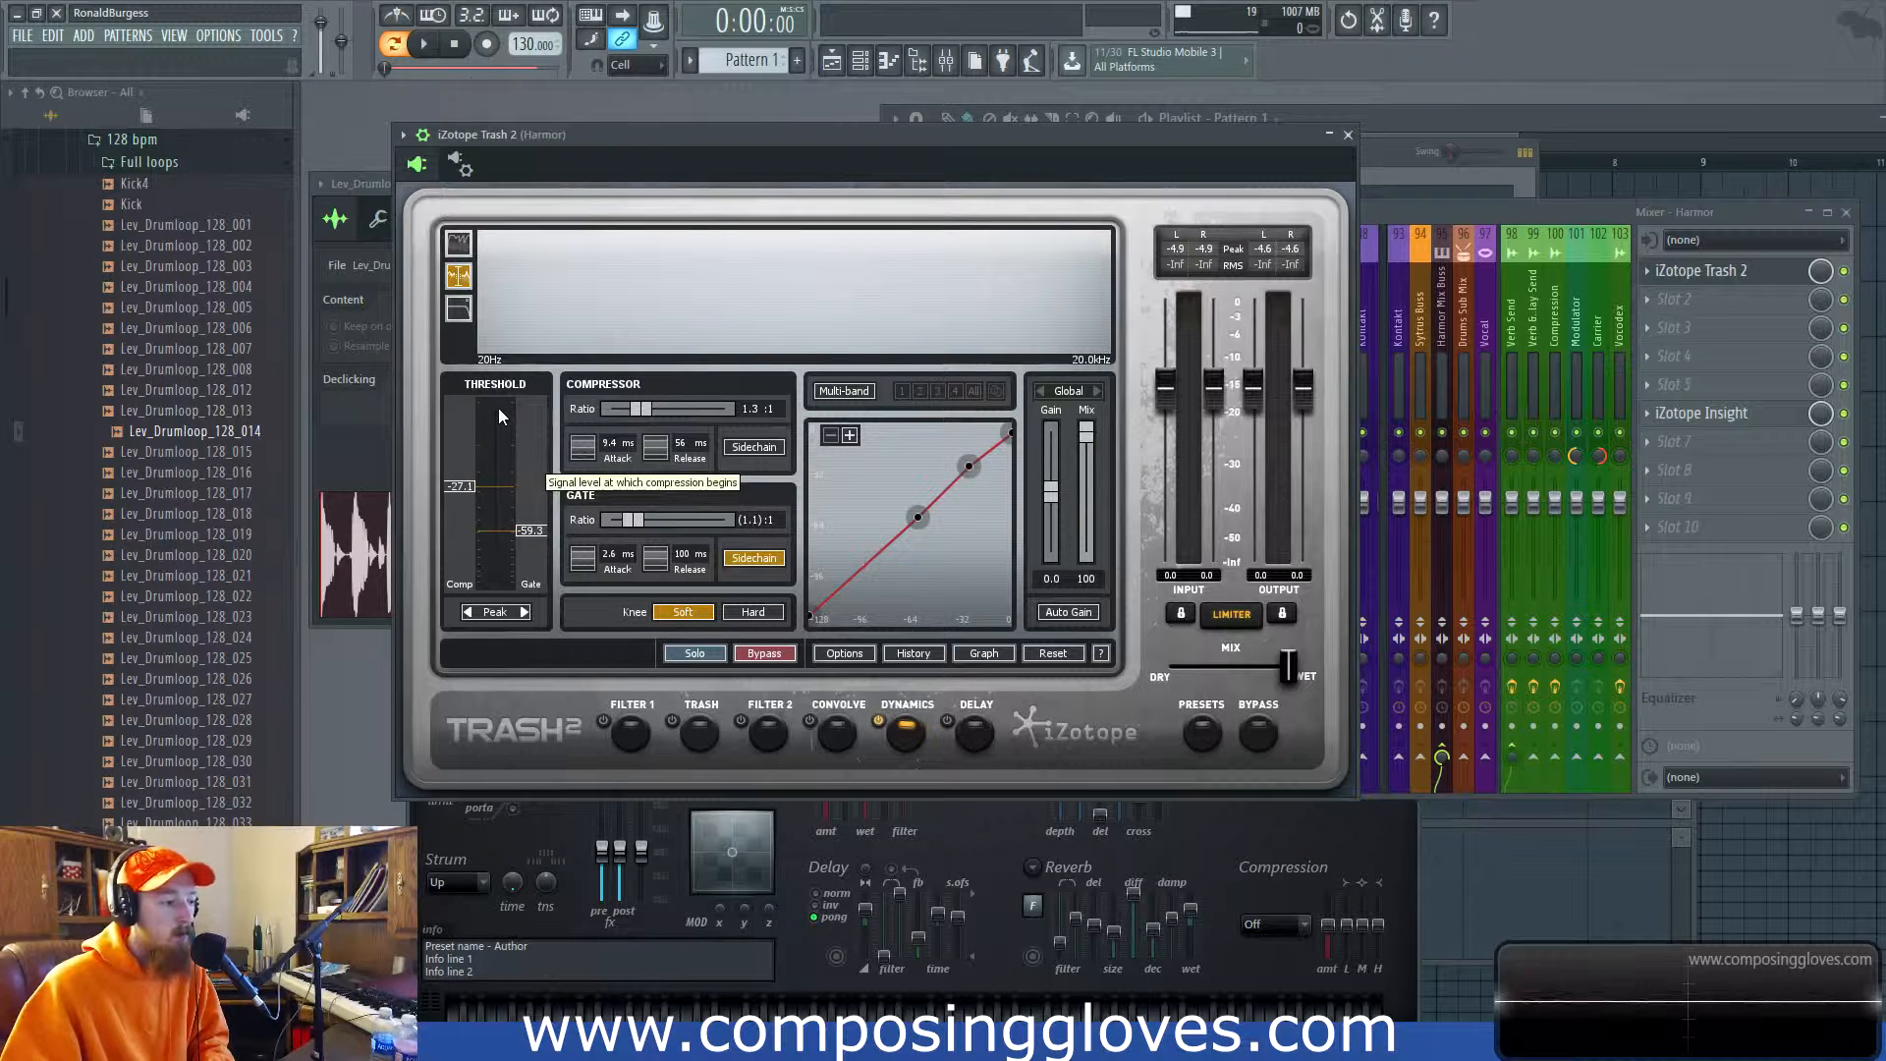
Try Gain Reduction as the dynamics threshold meter in the module options, and restore Histogram before closing them.
click(844, 653)
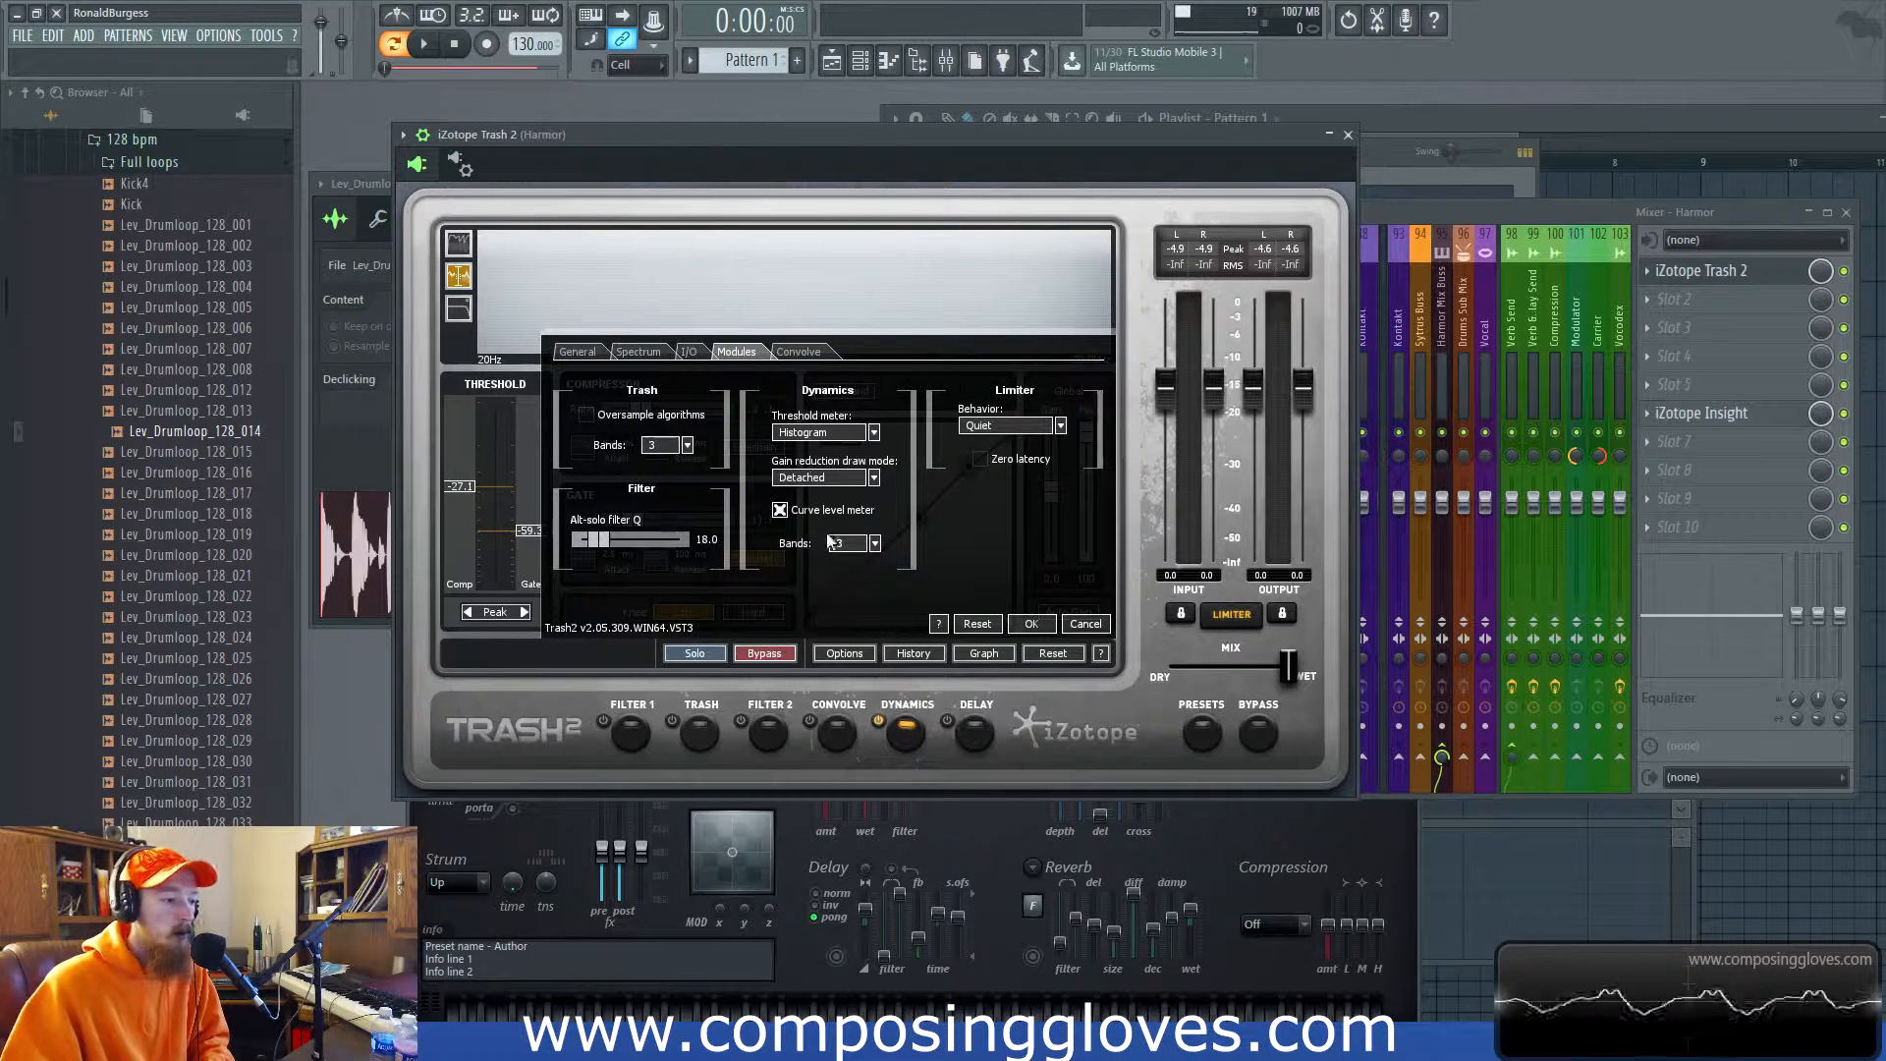
click(598, 351)
click(737, 352)
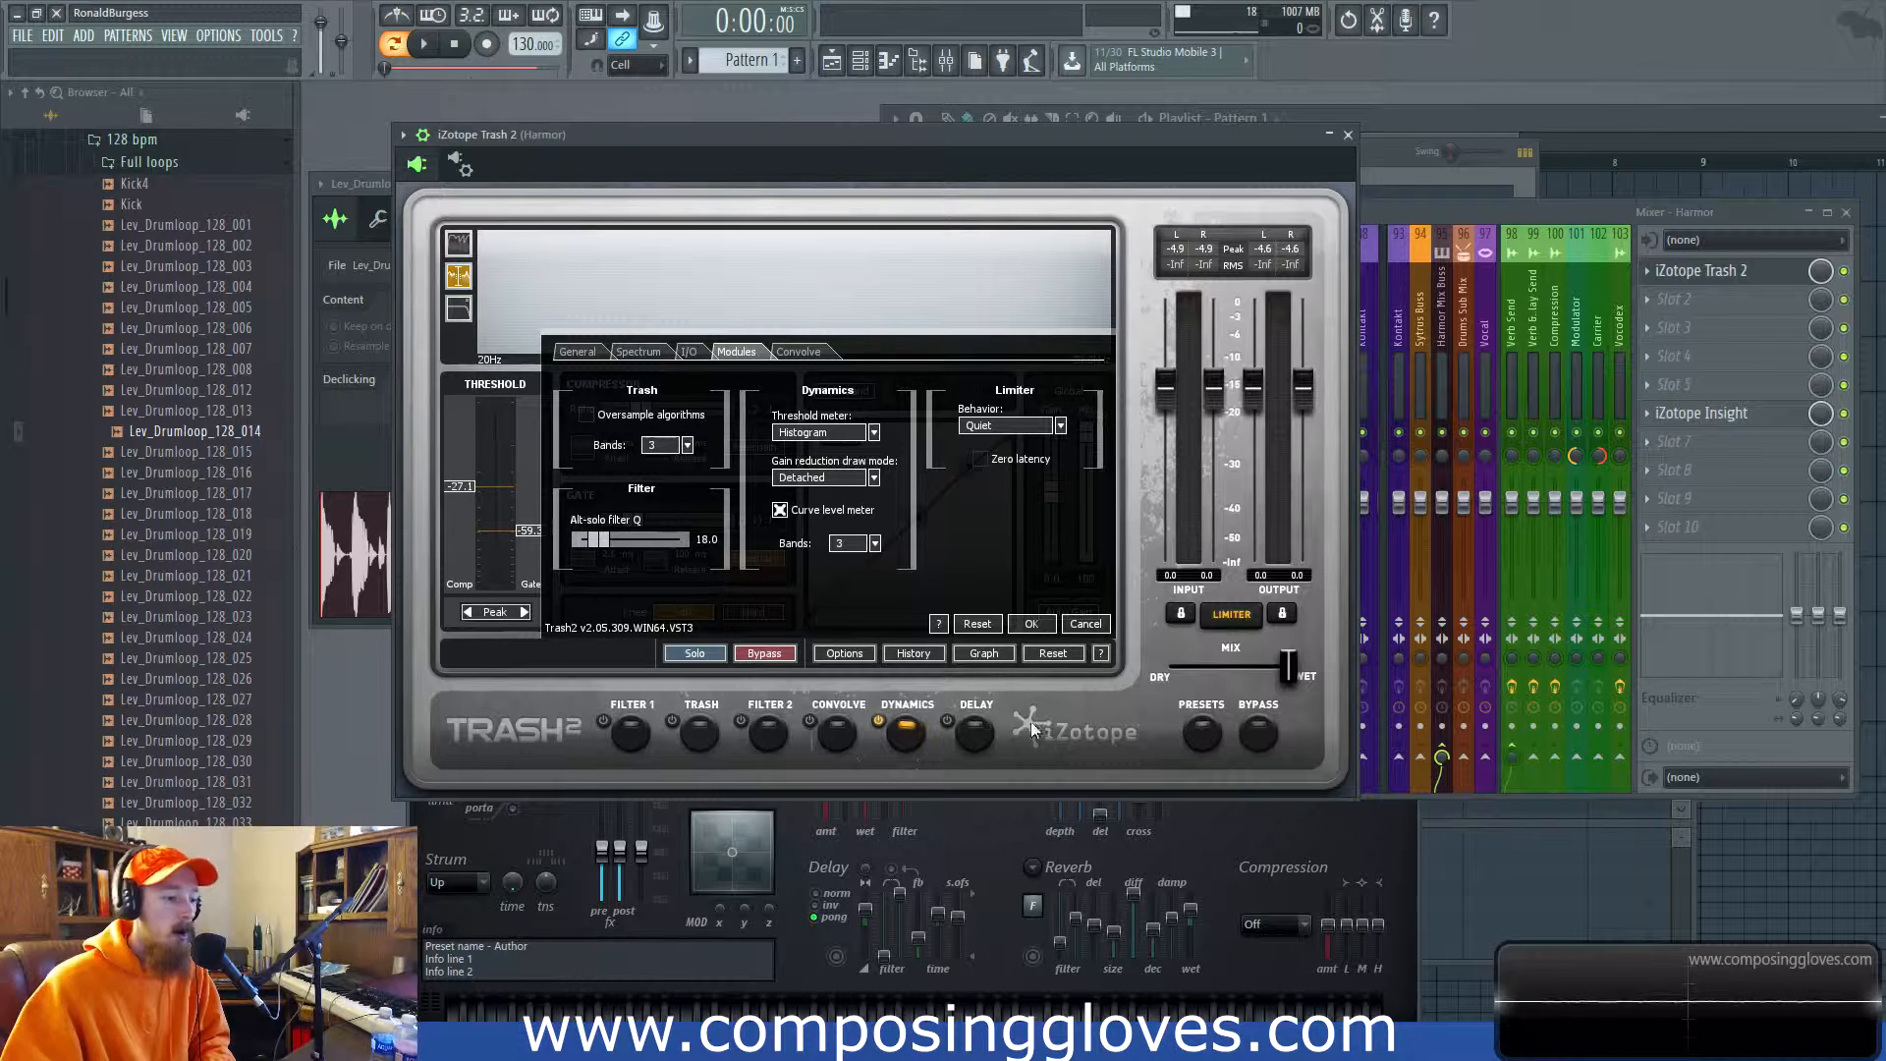
click(831, 430)
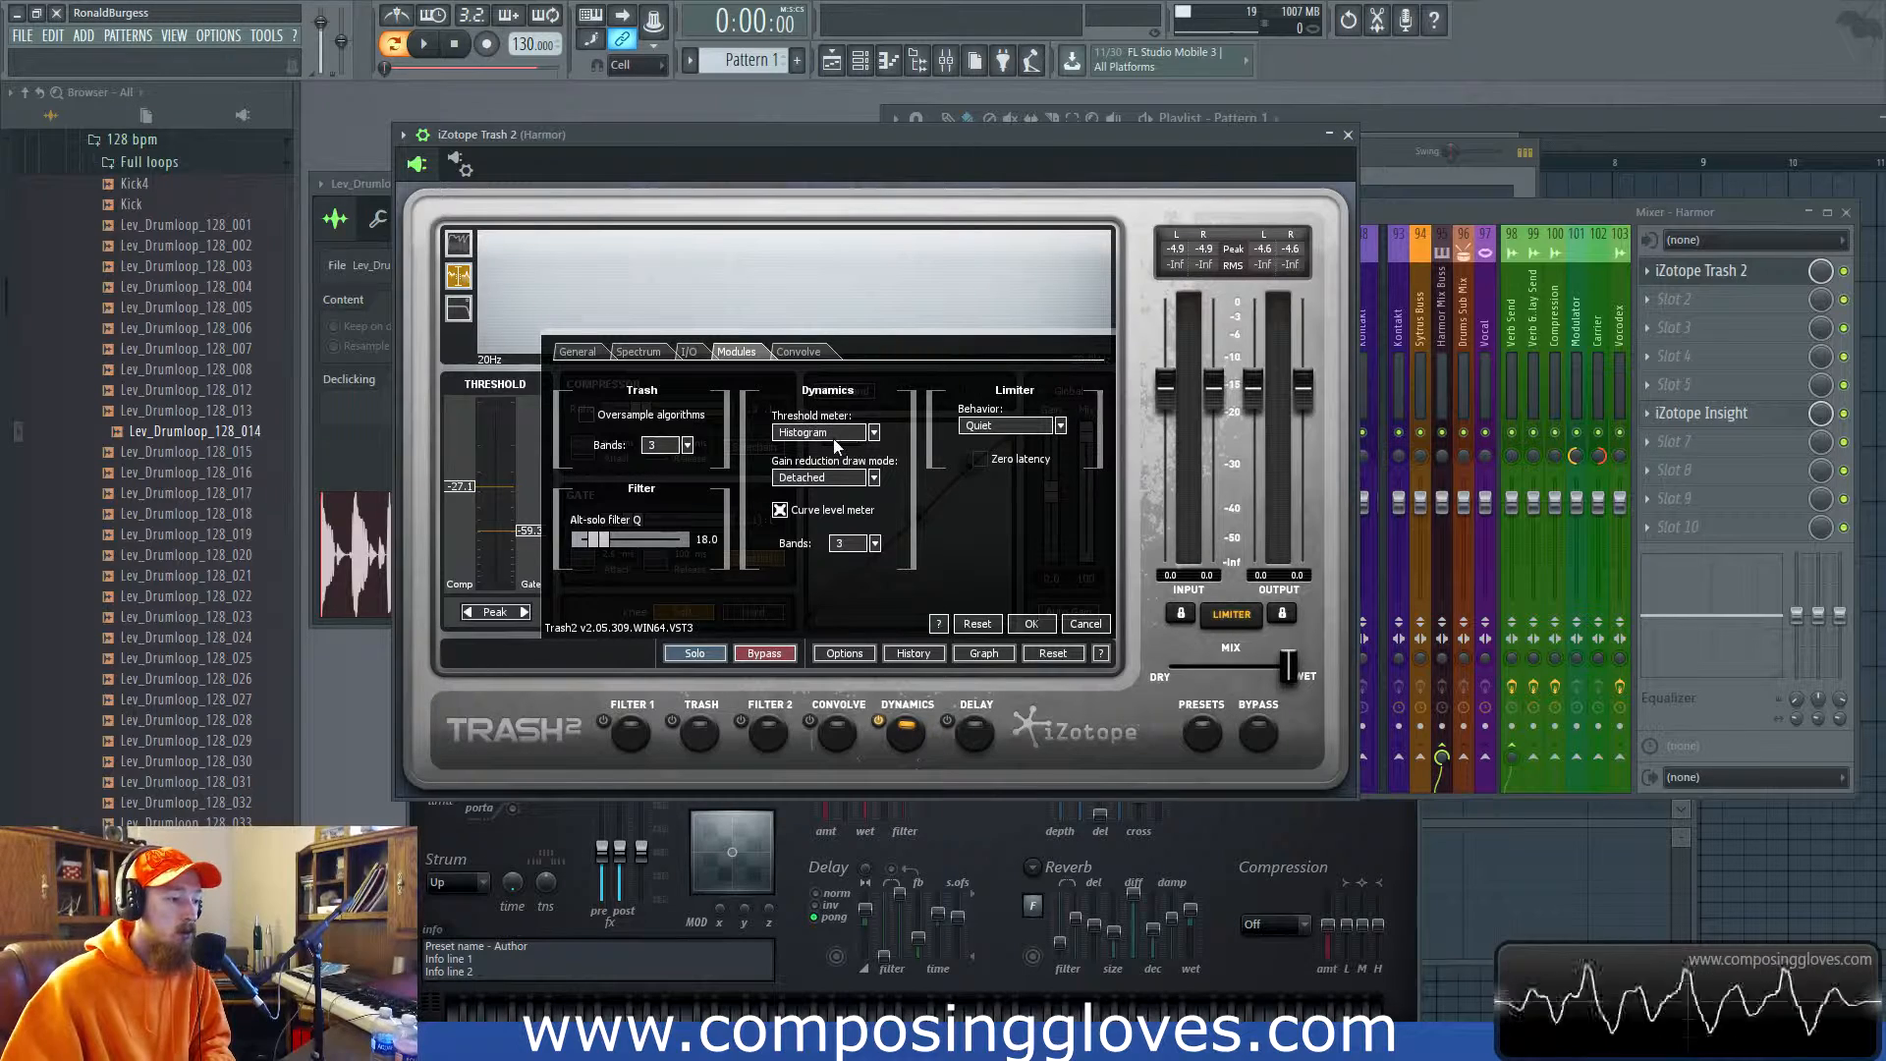
click(815, 476)
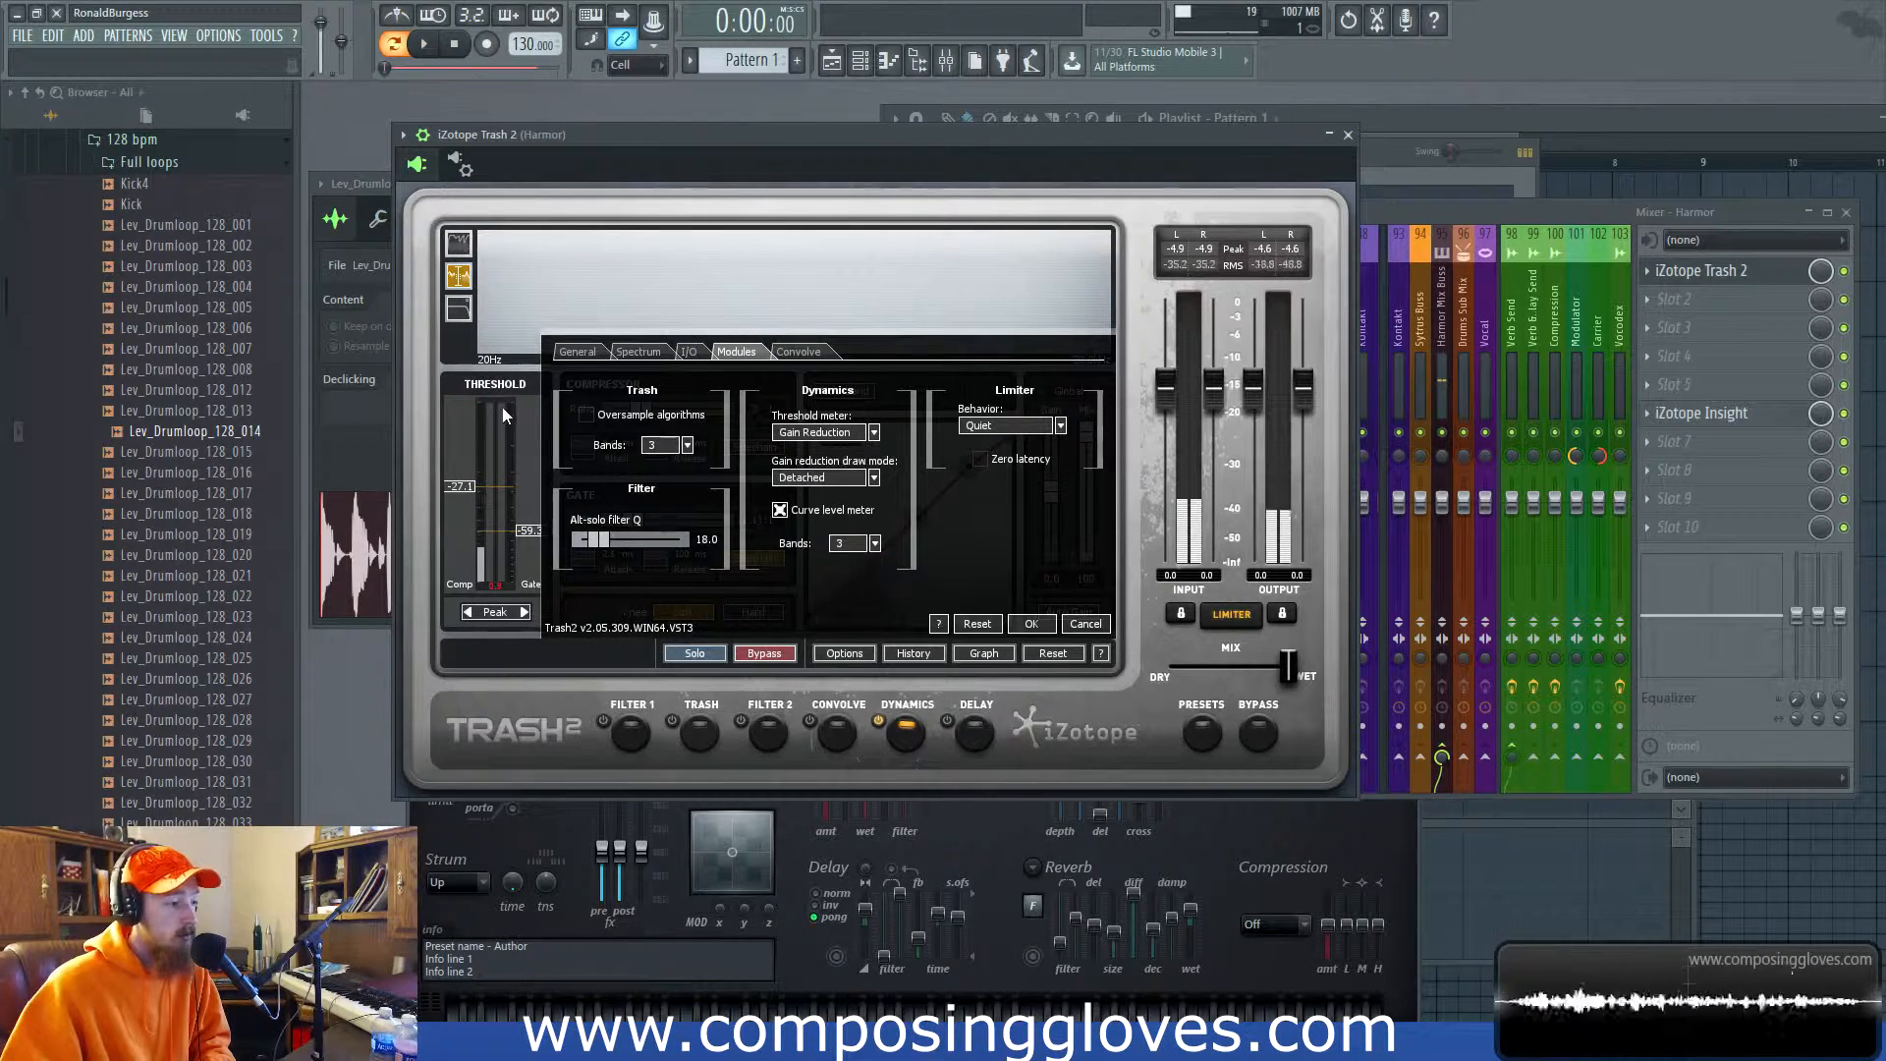
click(831, 434)
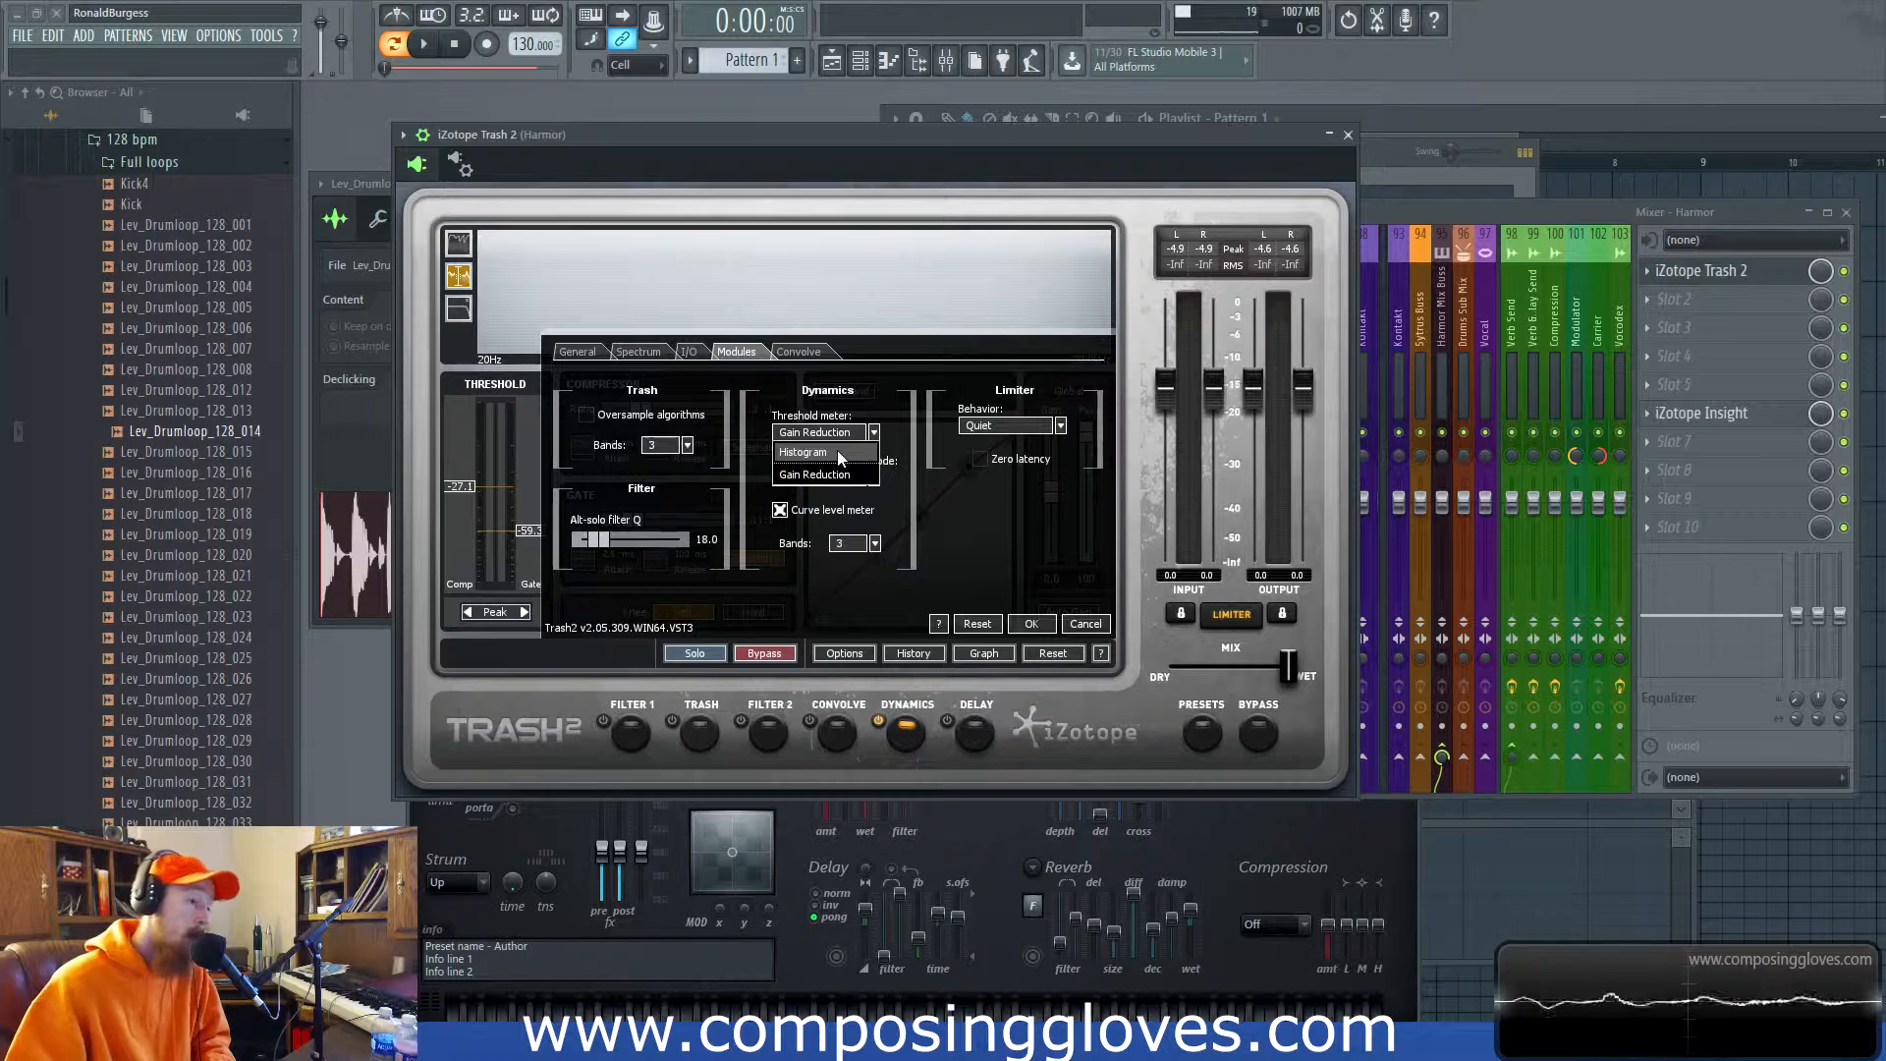
click(837, 451)
click(1023, 623)
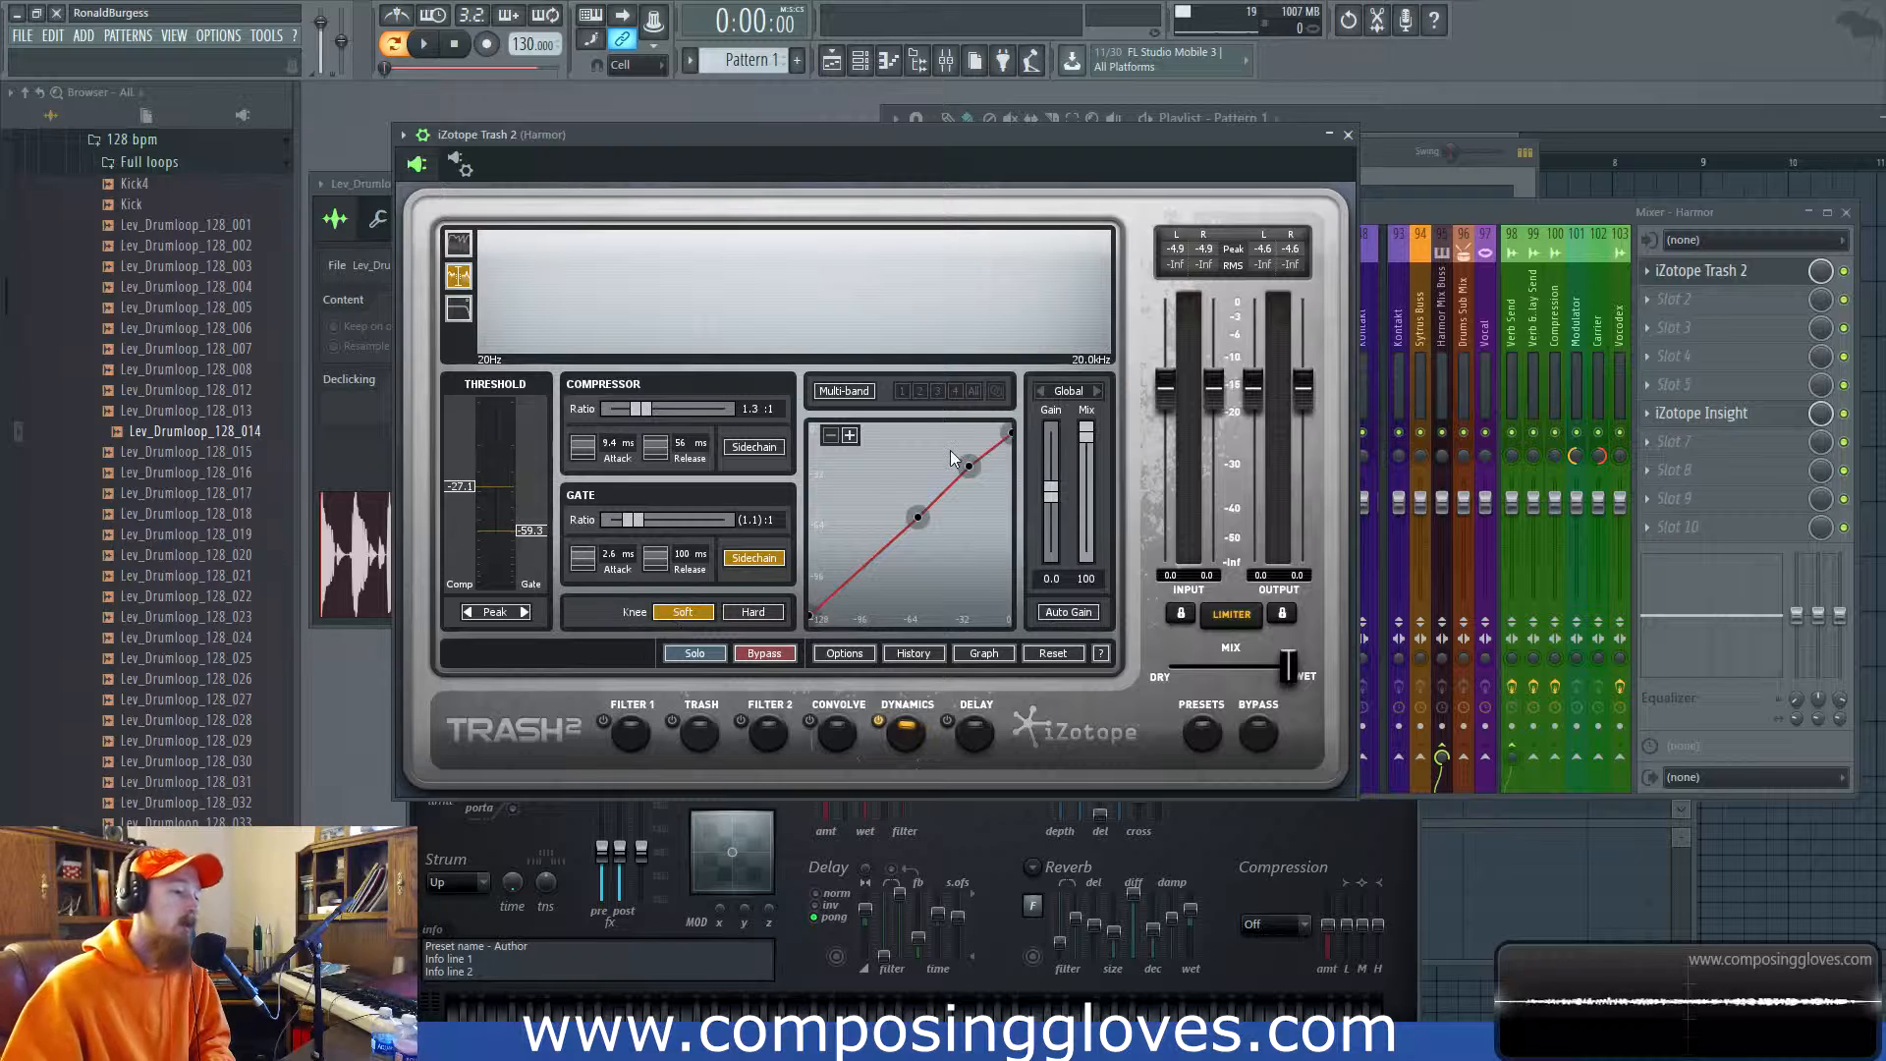
Play the pattern briefly to watch the threshold histogram, and set the compressor threshold to -24.1 dB.
key(space)
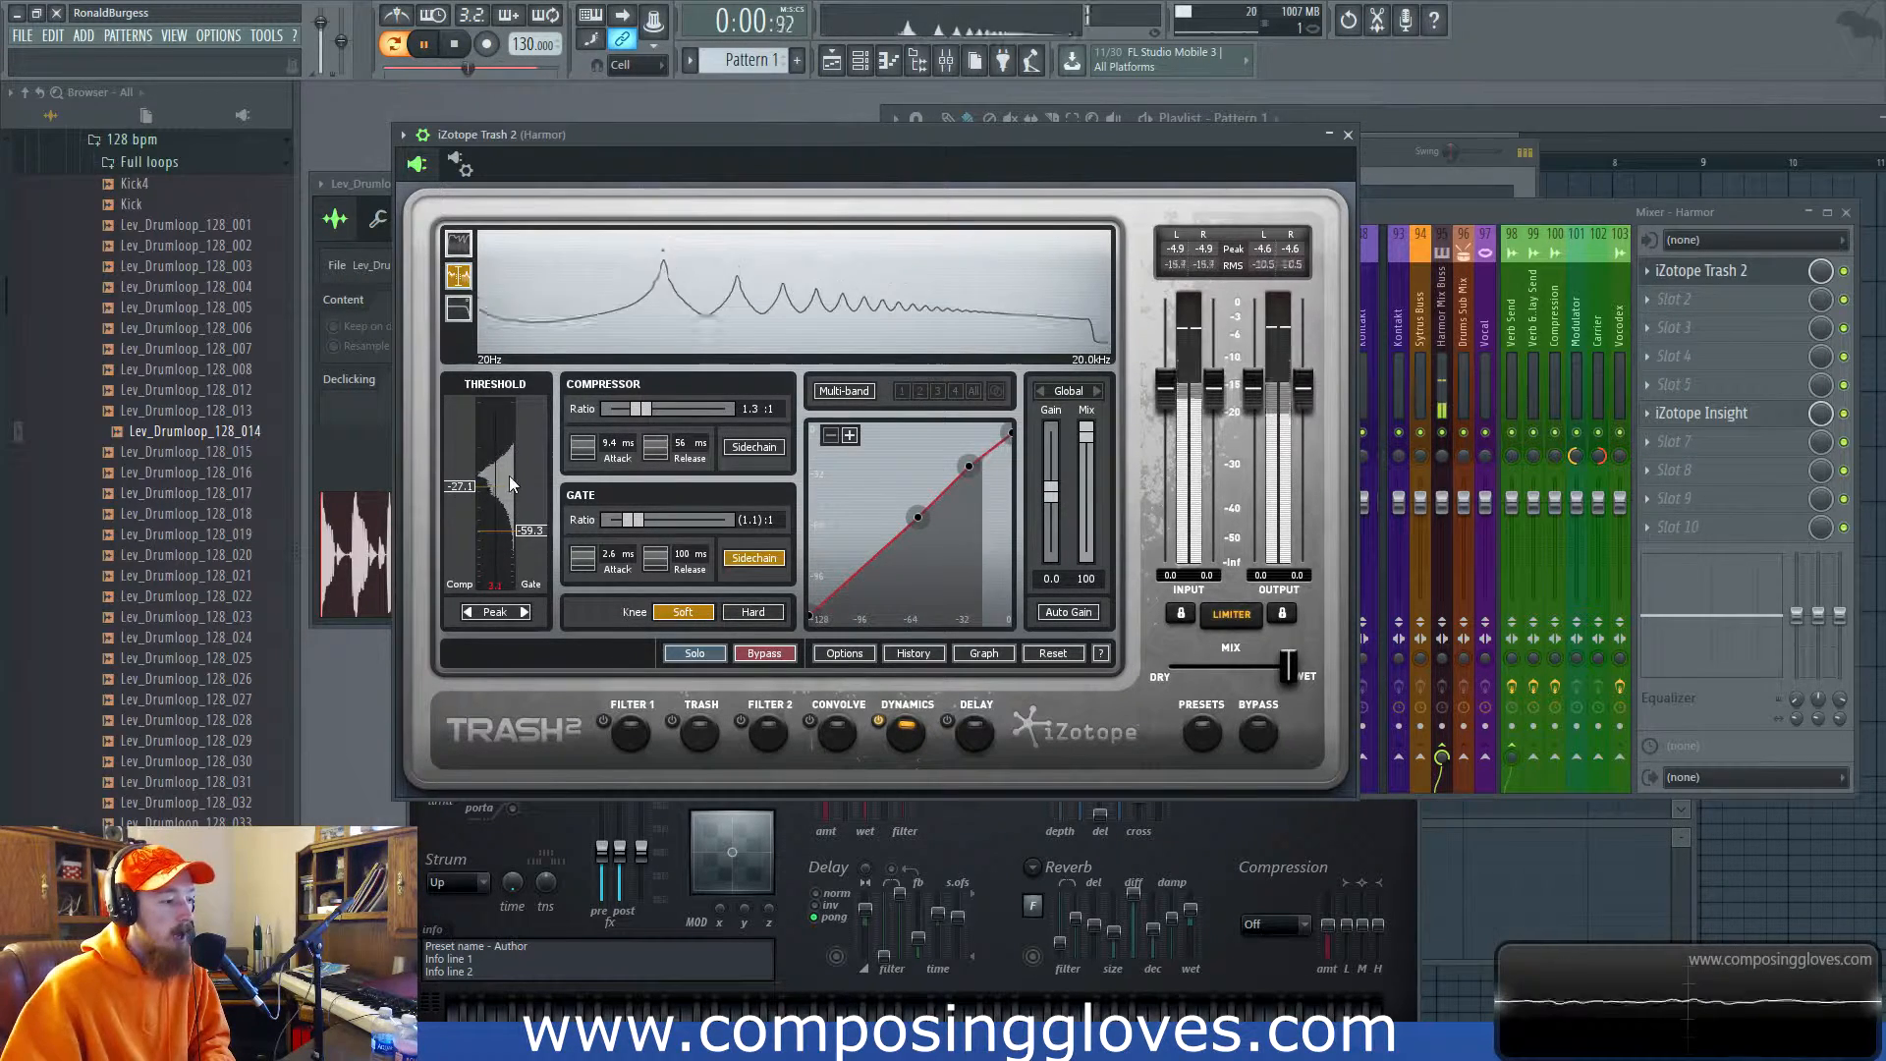
key(space)
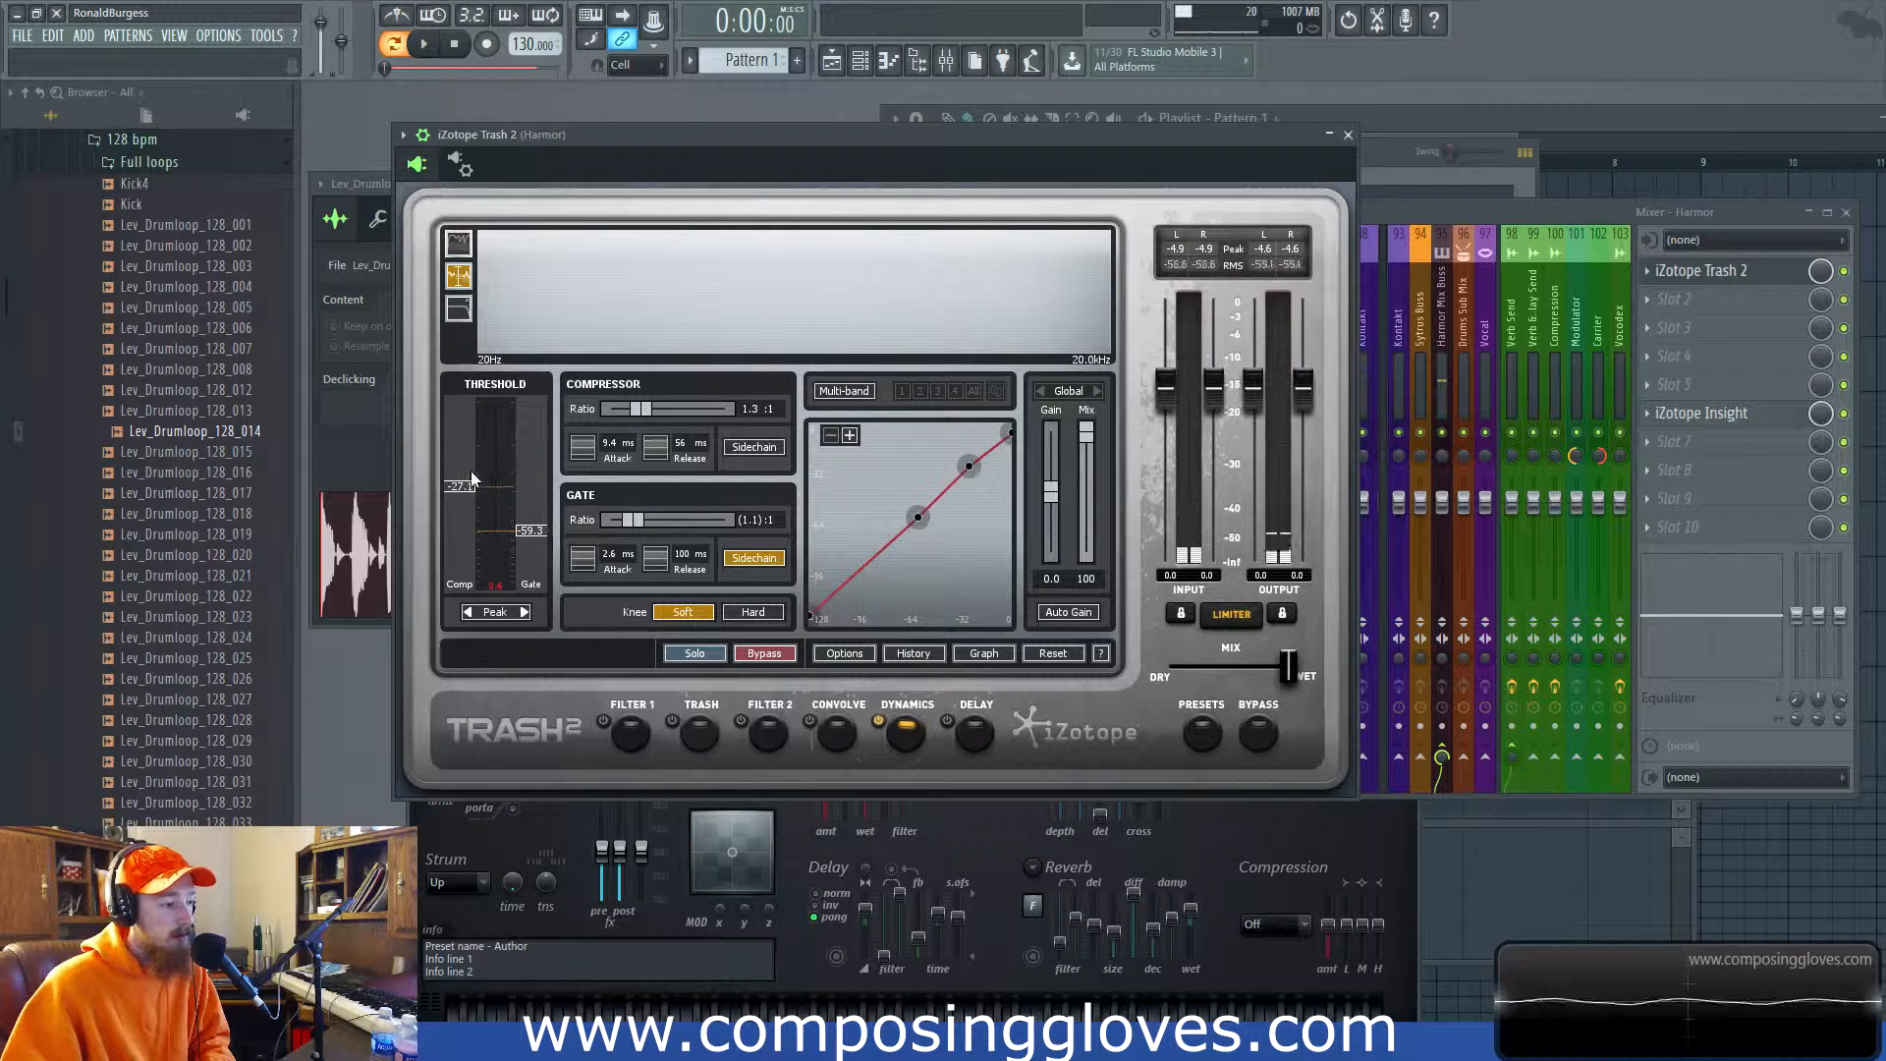
drag(464, 486, 459, 488)
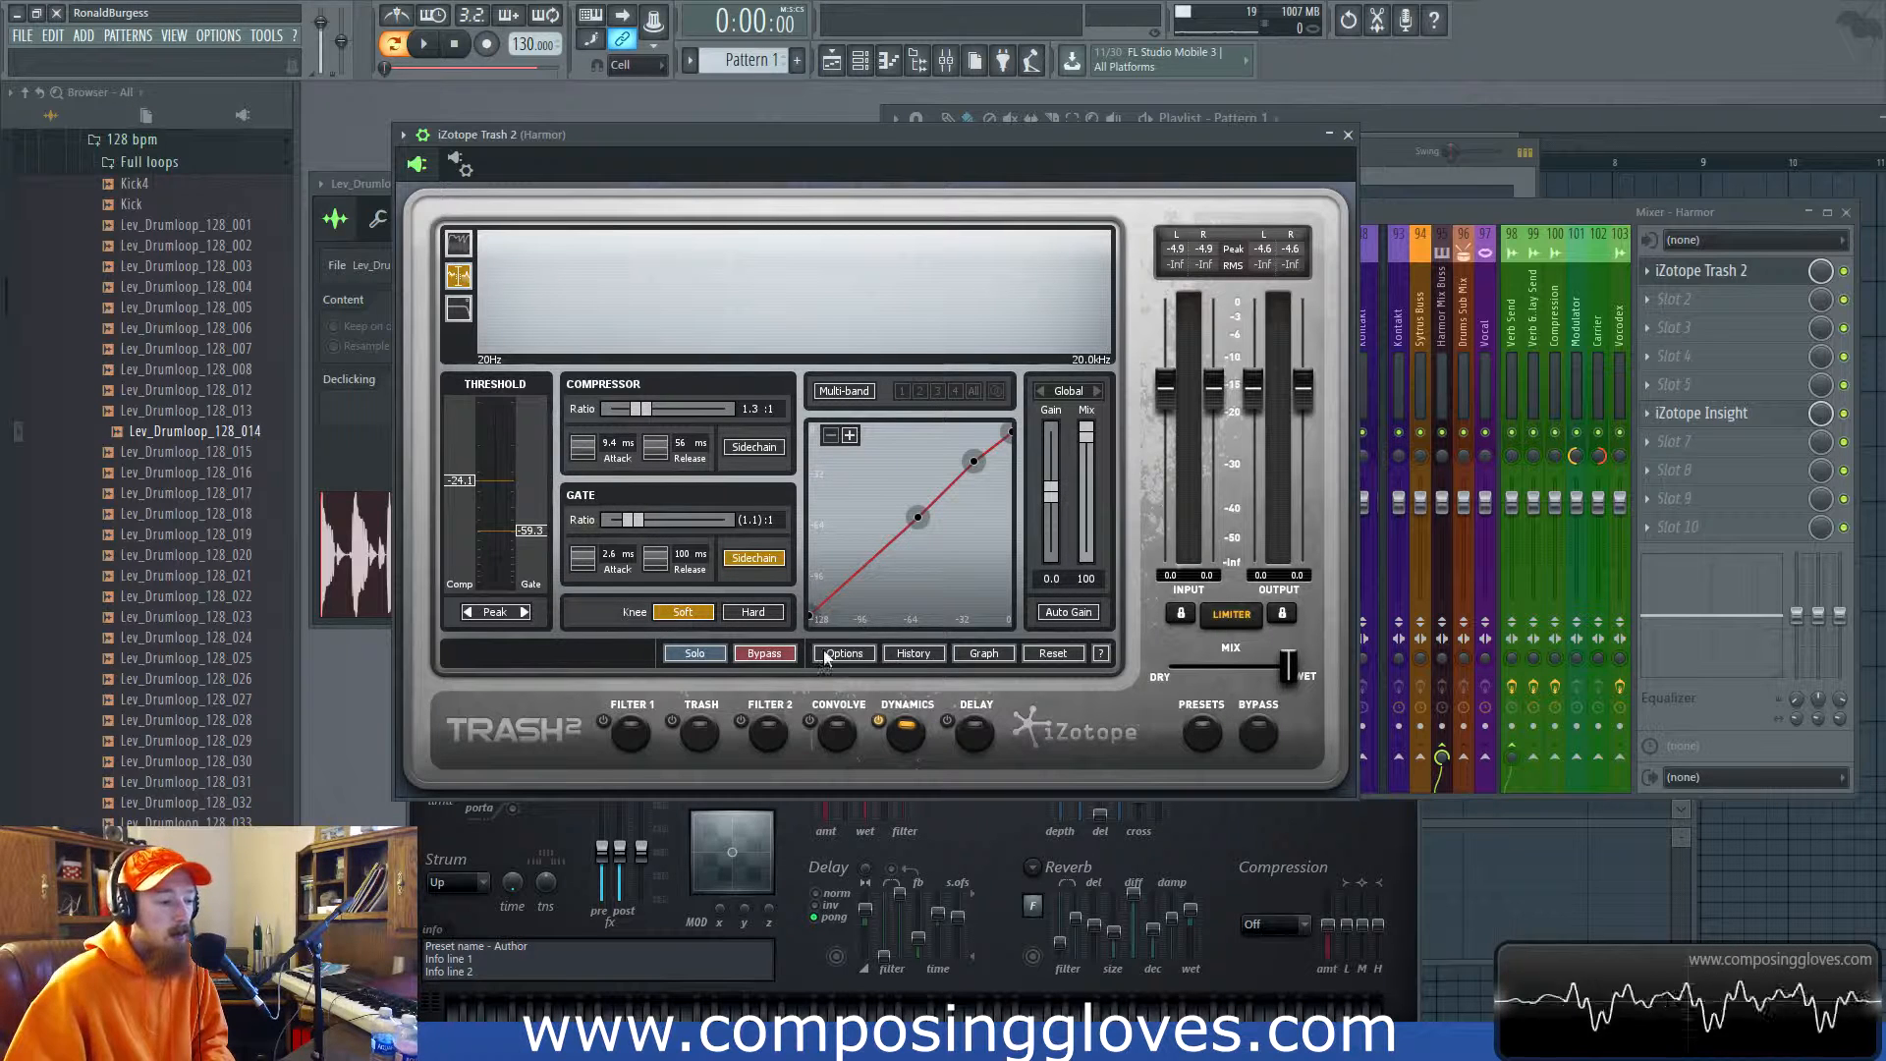
Switch the Dynamics module's bypass on and off twice, and glance at the Filter 2 and Convolve modules before returning to Dynamics.
click(756, 655)
click(756, 655)
click(764, 654)
click(765, 653)
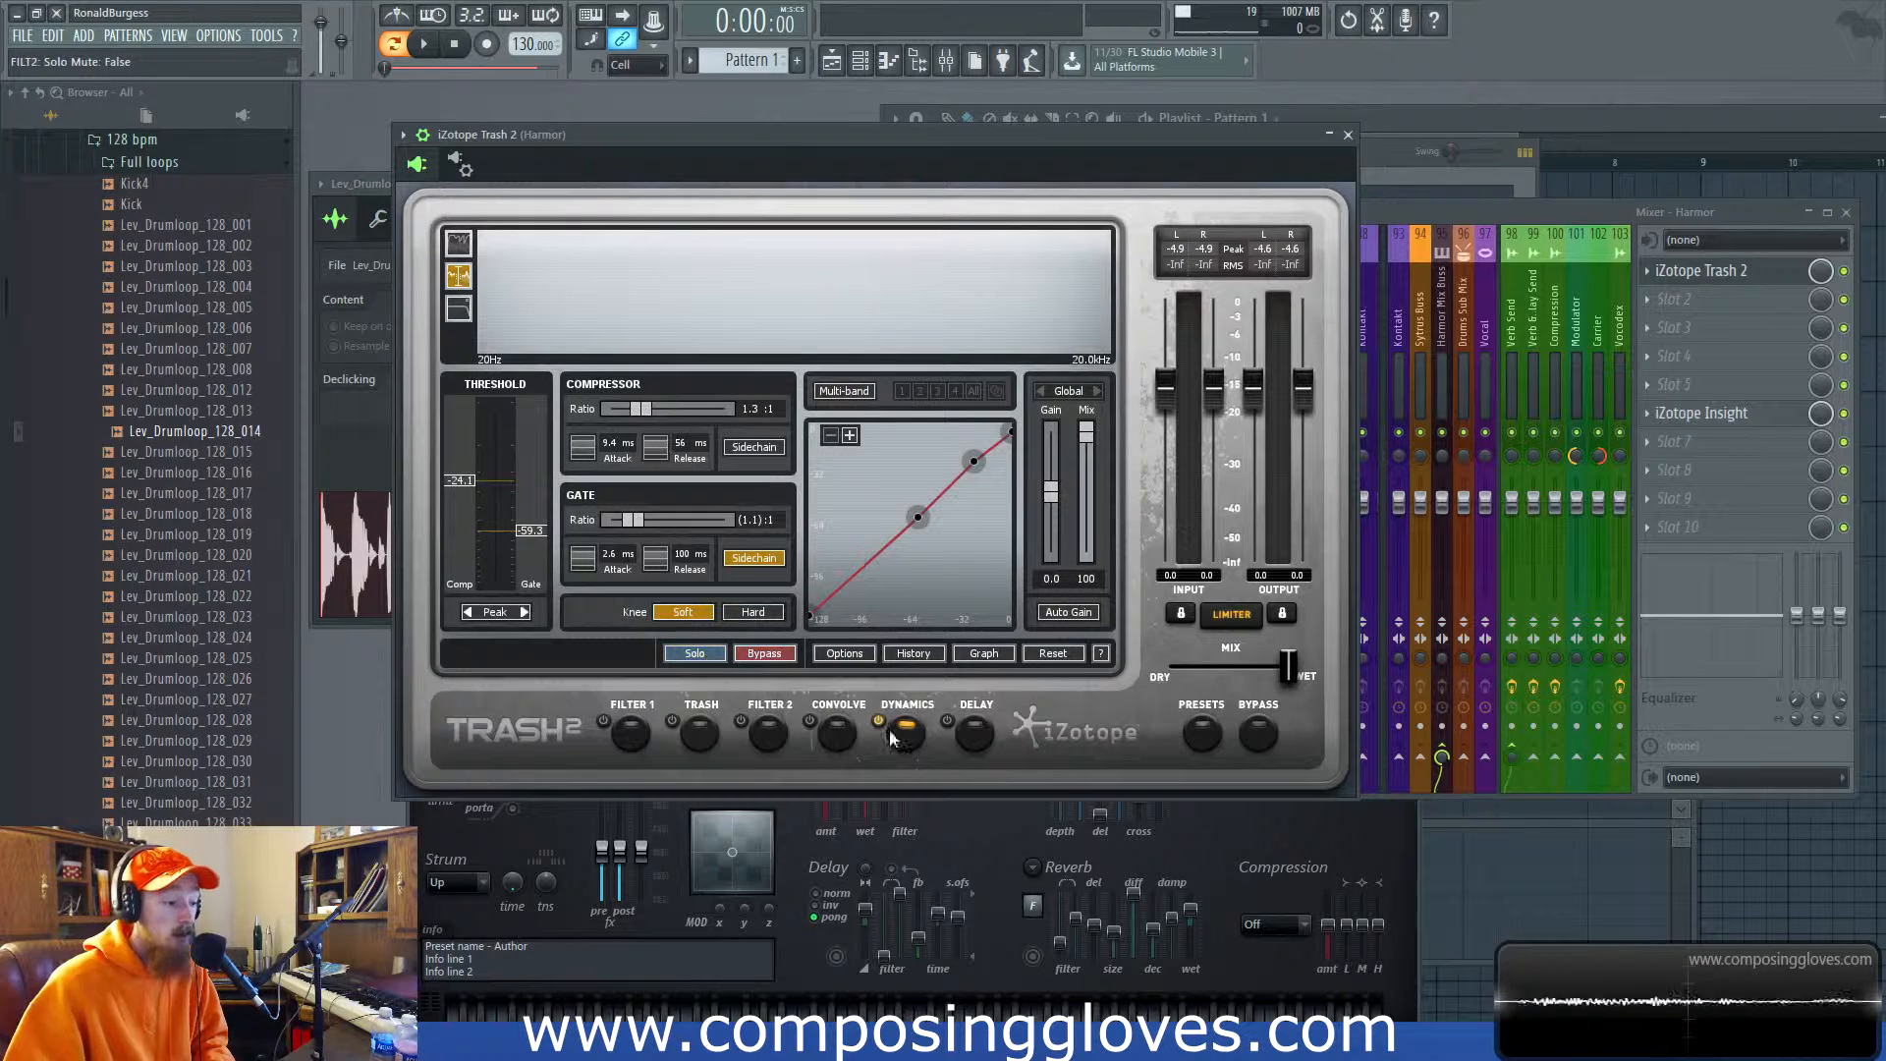
click(771, 729)
click(830, 736)
click(900, 737)
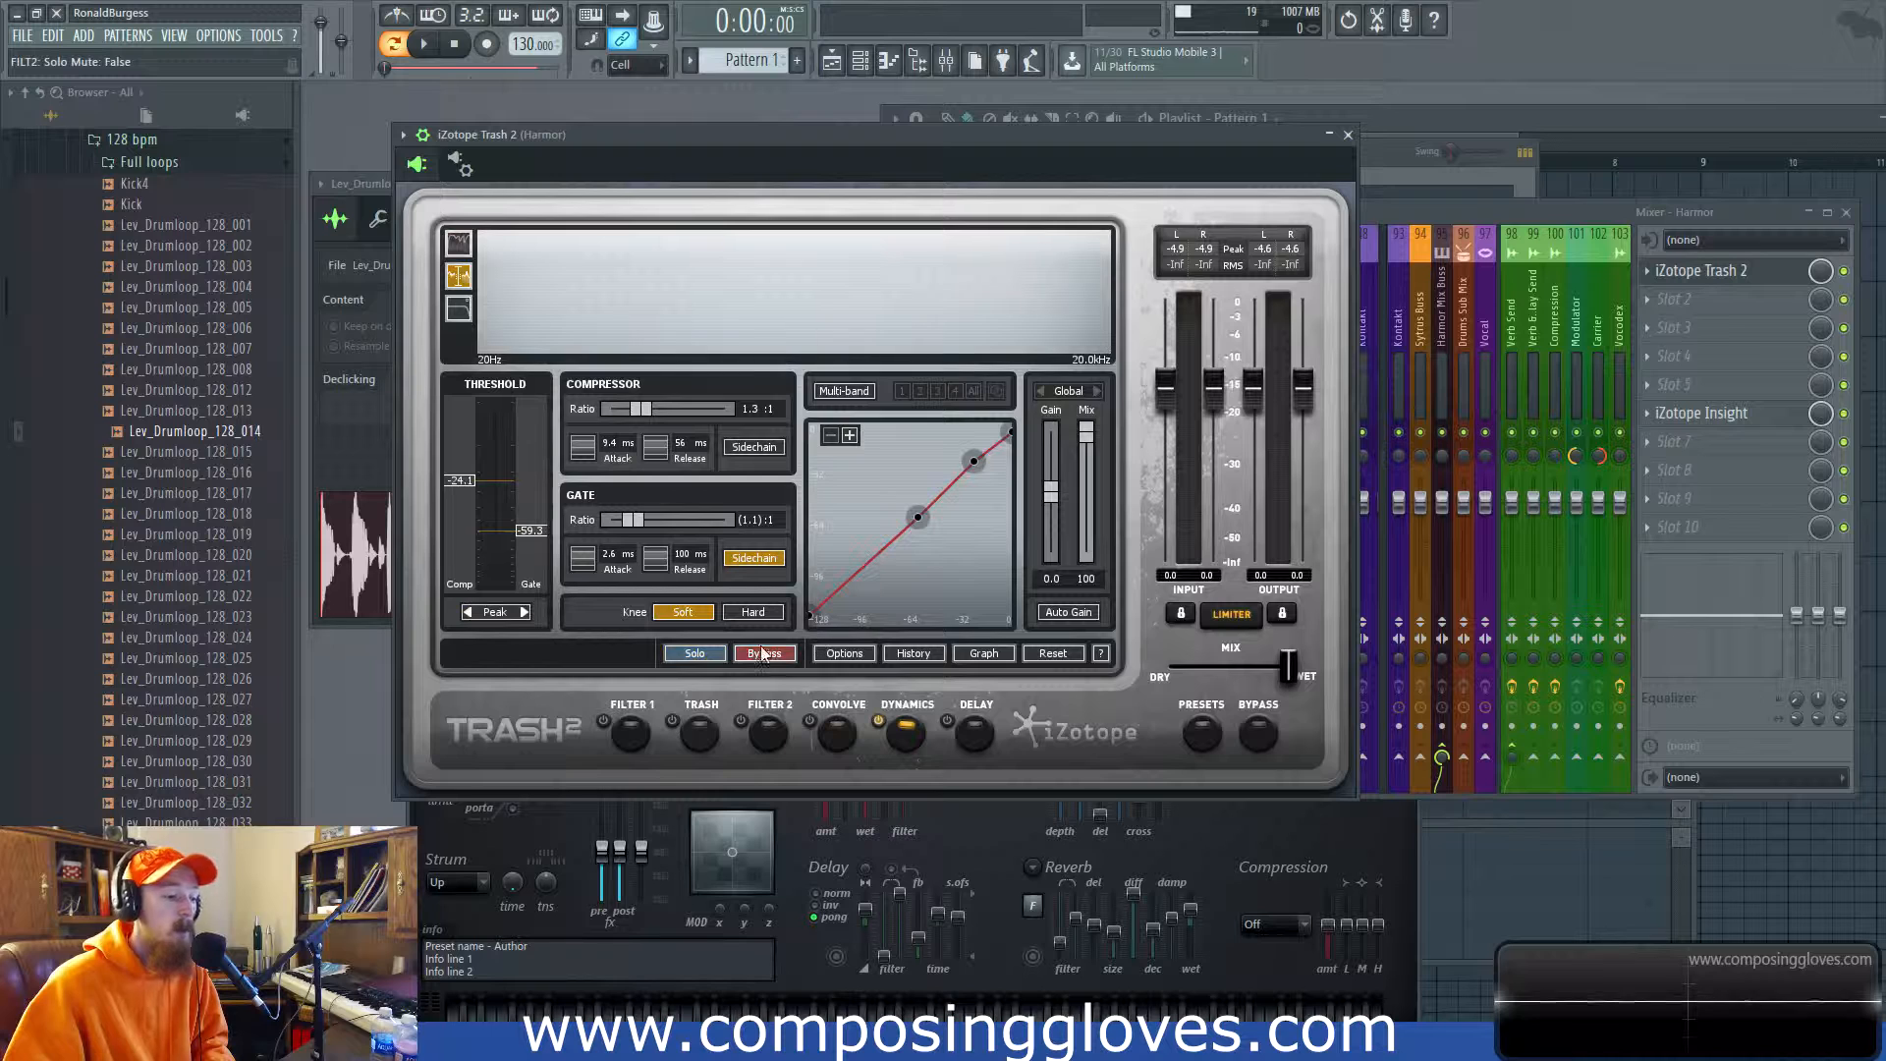
Store three history states as snapshots: the -17.9 dB compressor threshold in A, Dynamics Bypass On in B, and Input Gain Lock in C.
click(913, 654)
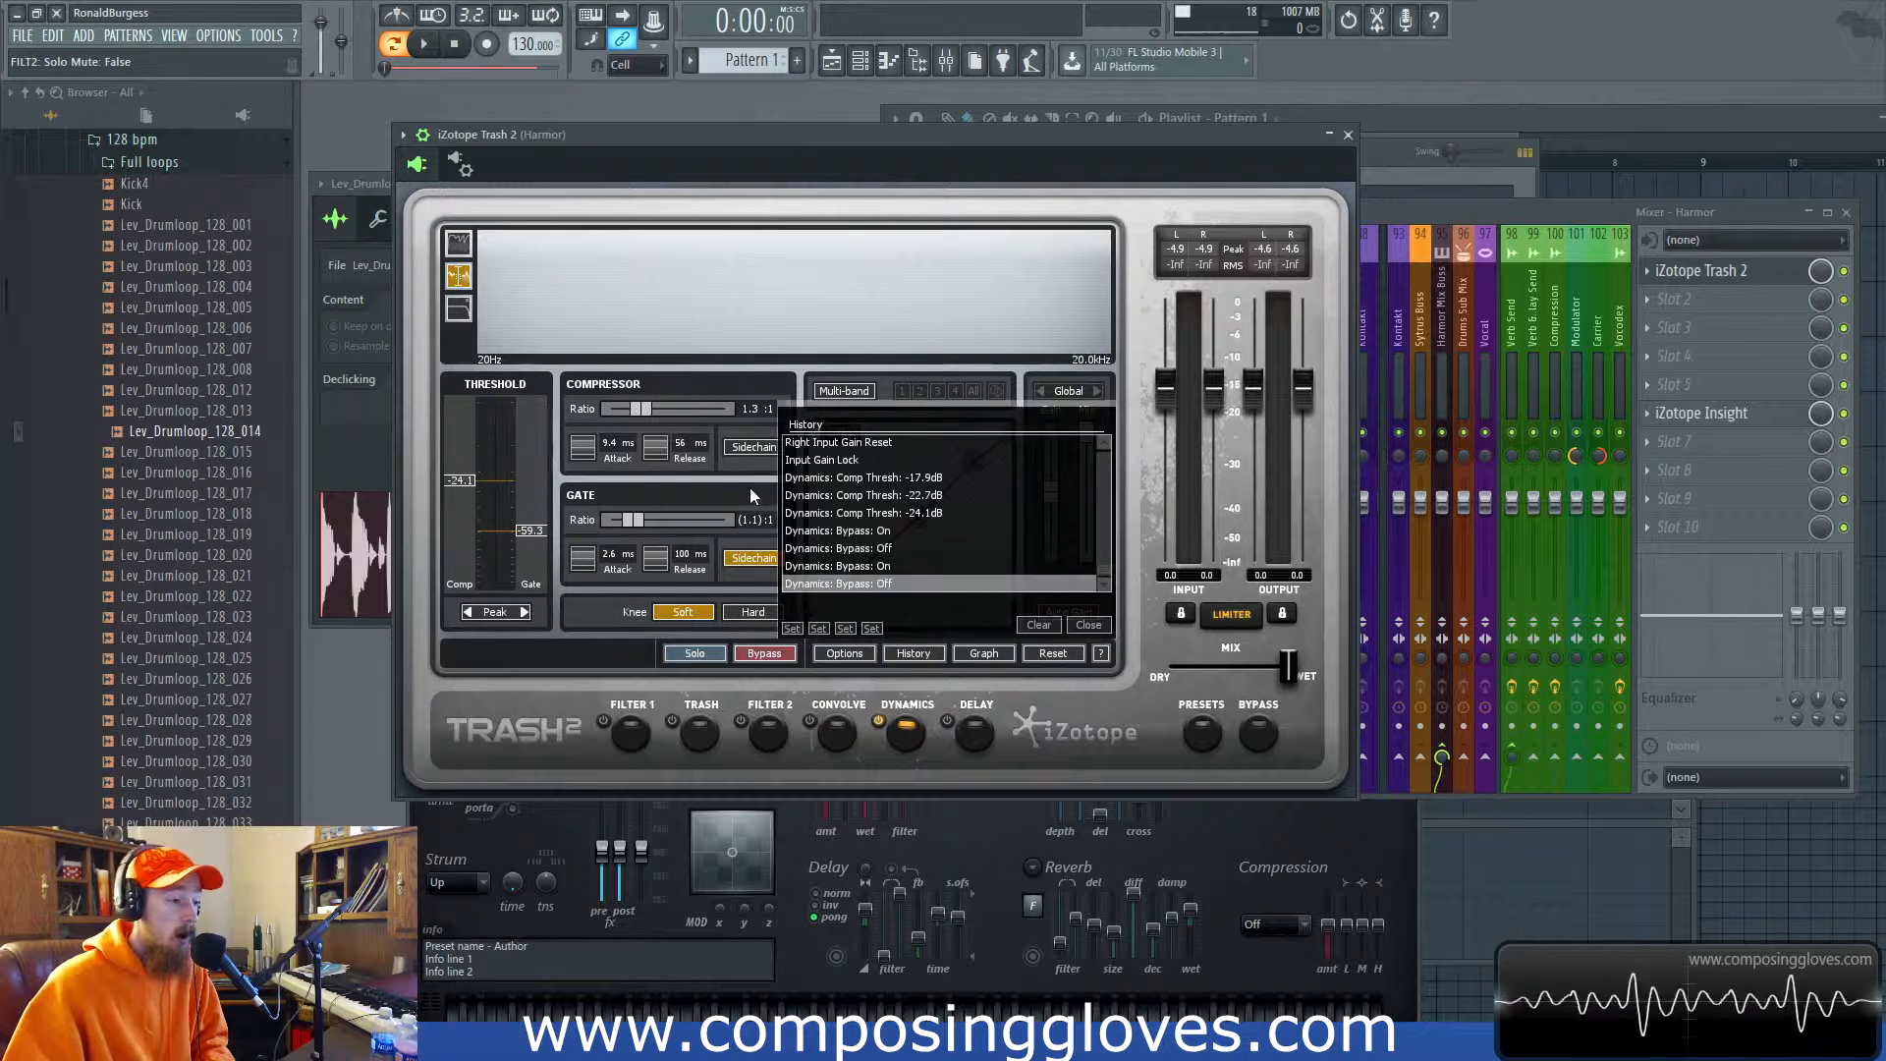
click(830, 479)
click(794, 629)
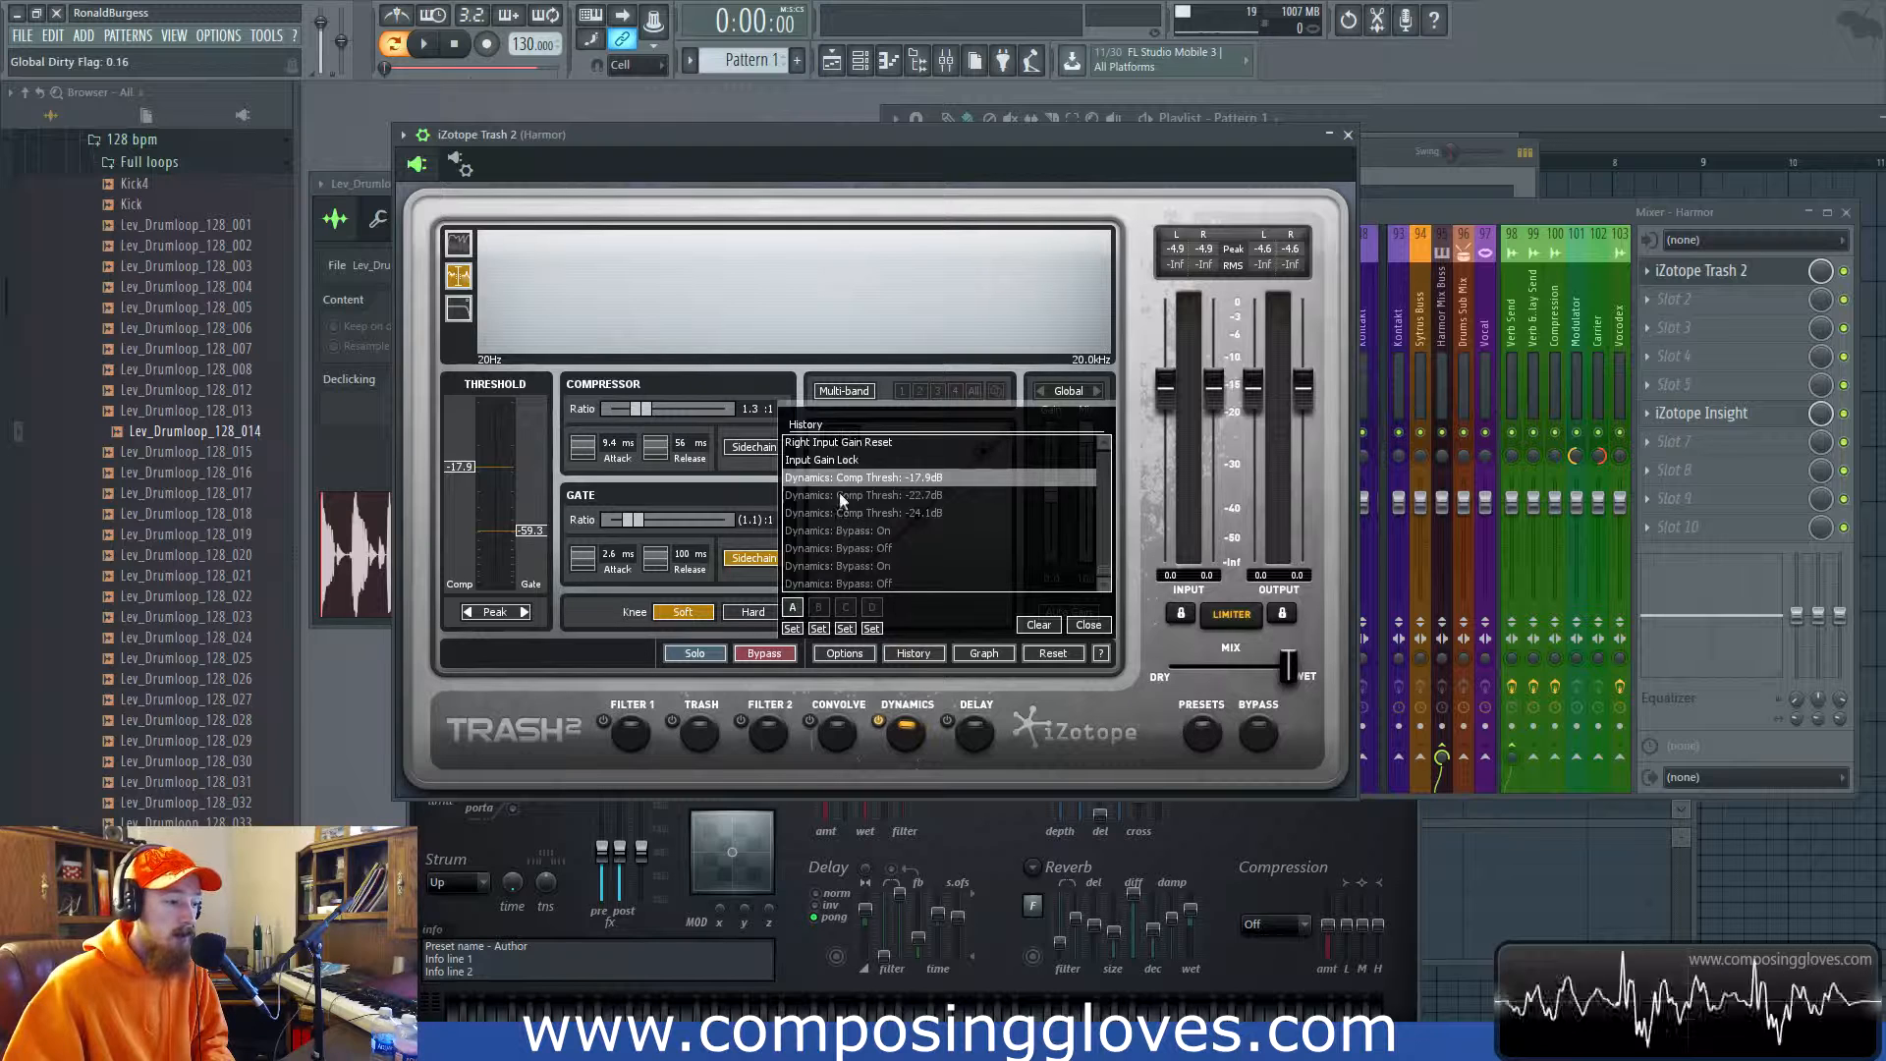
click(855, 532)
click(819, 629)
click(838, 461)
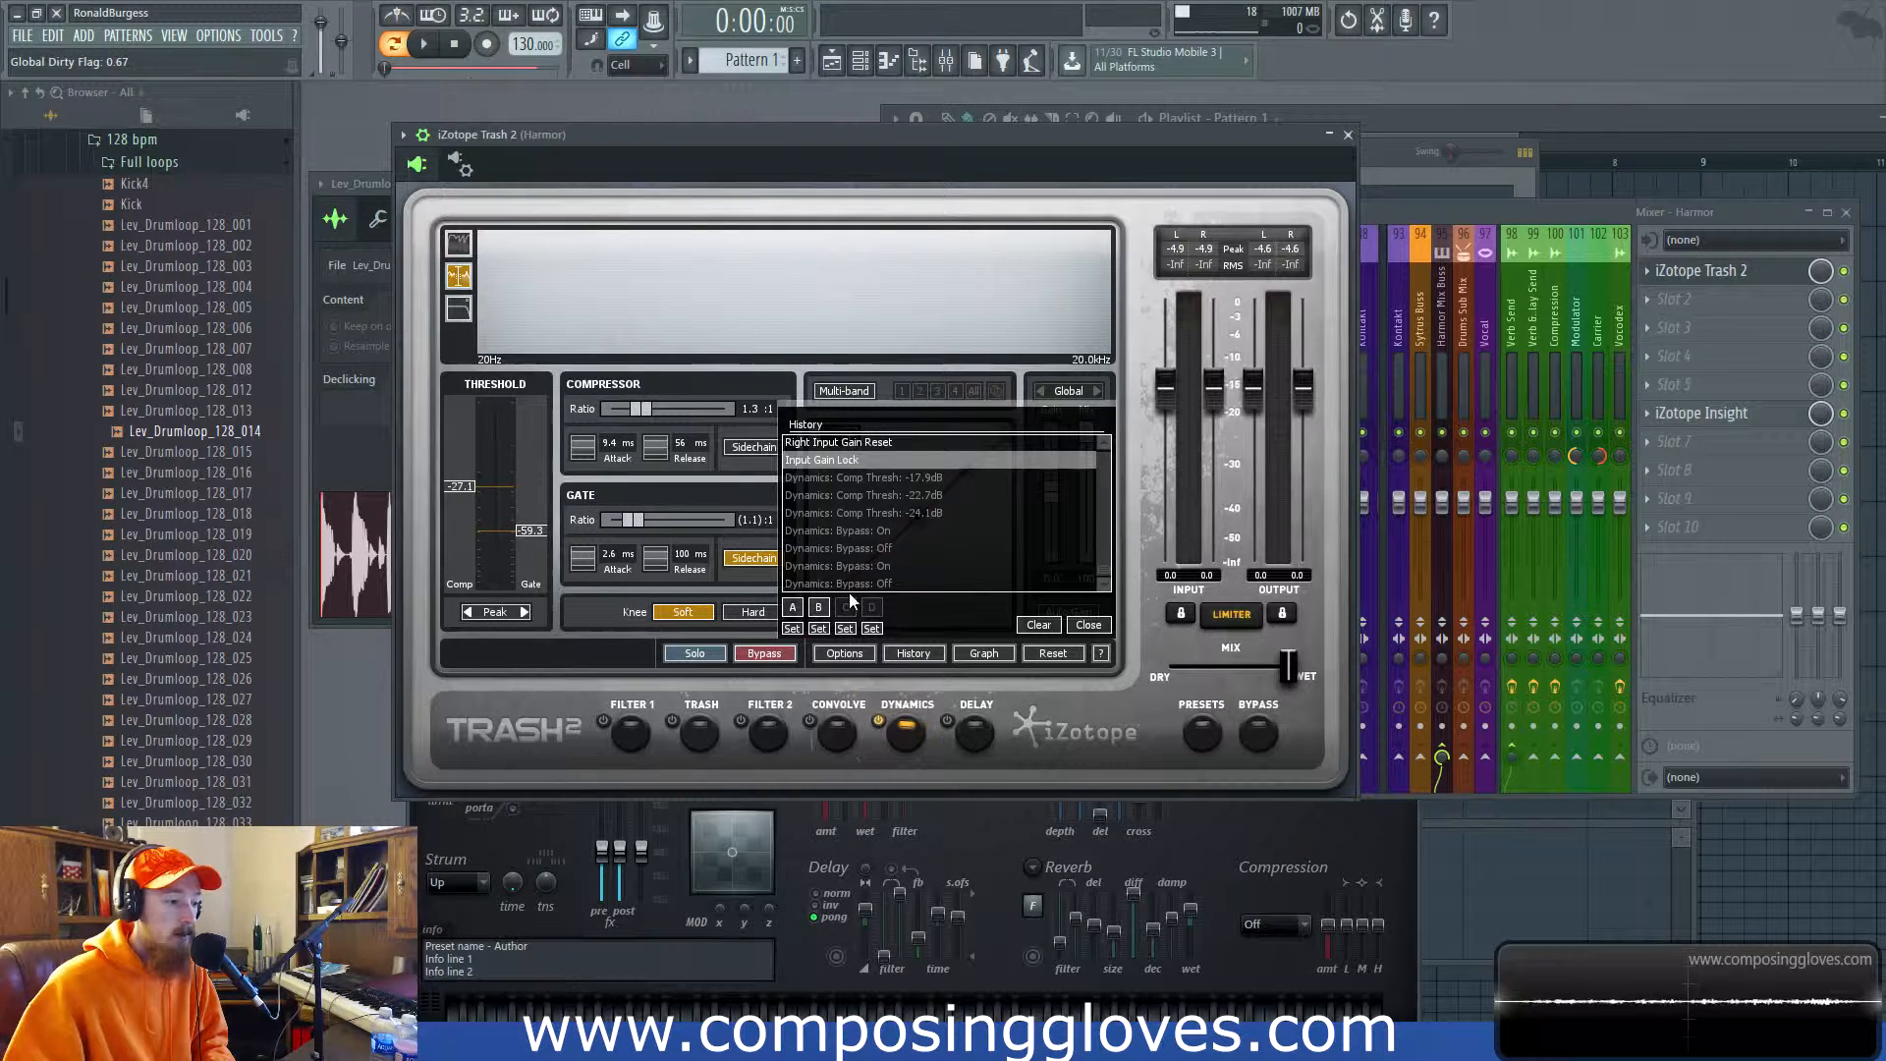
click(845, 629)
Compare the stored snapshots by recalling A, B and C in turn, finishing on C.
click(794, 608)
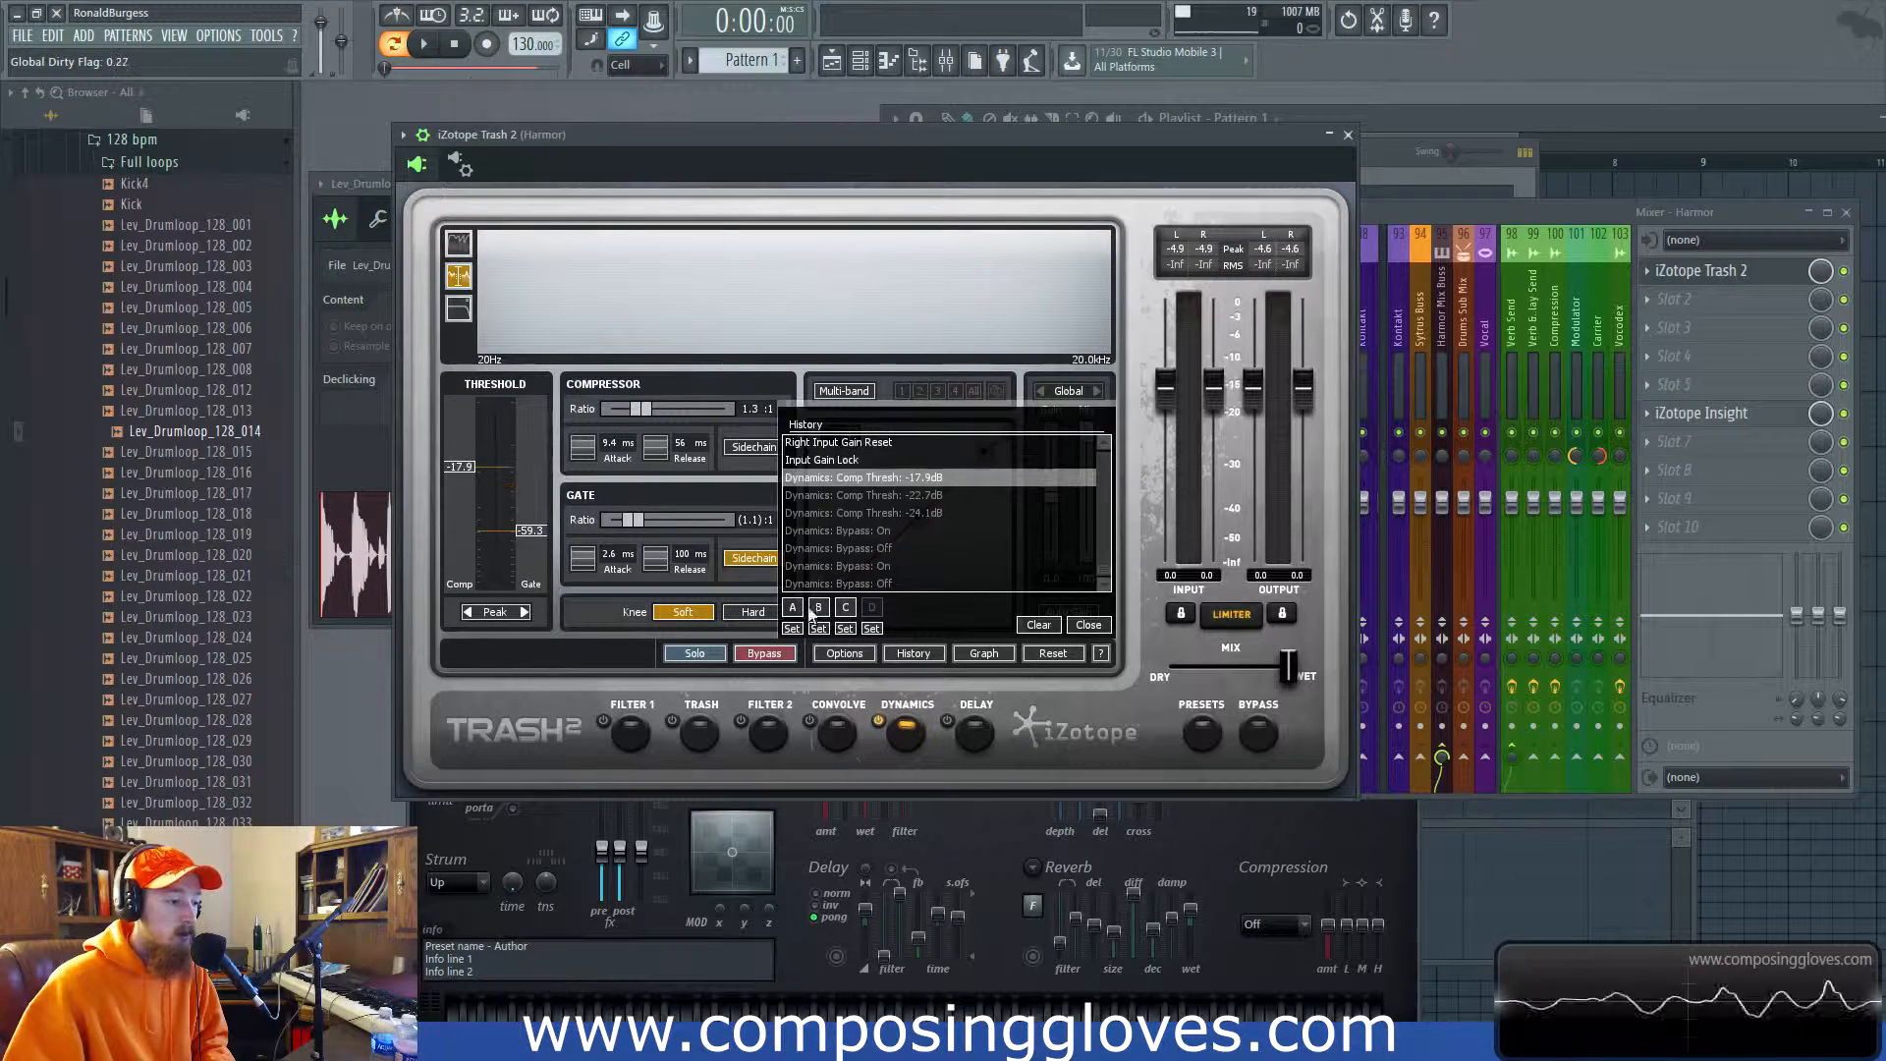
click(819, 609)
click(845, 609)
click(823, 609)
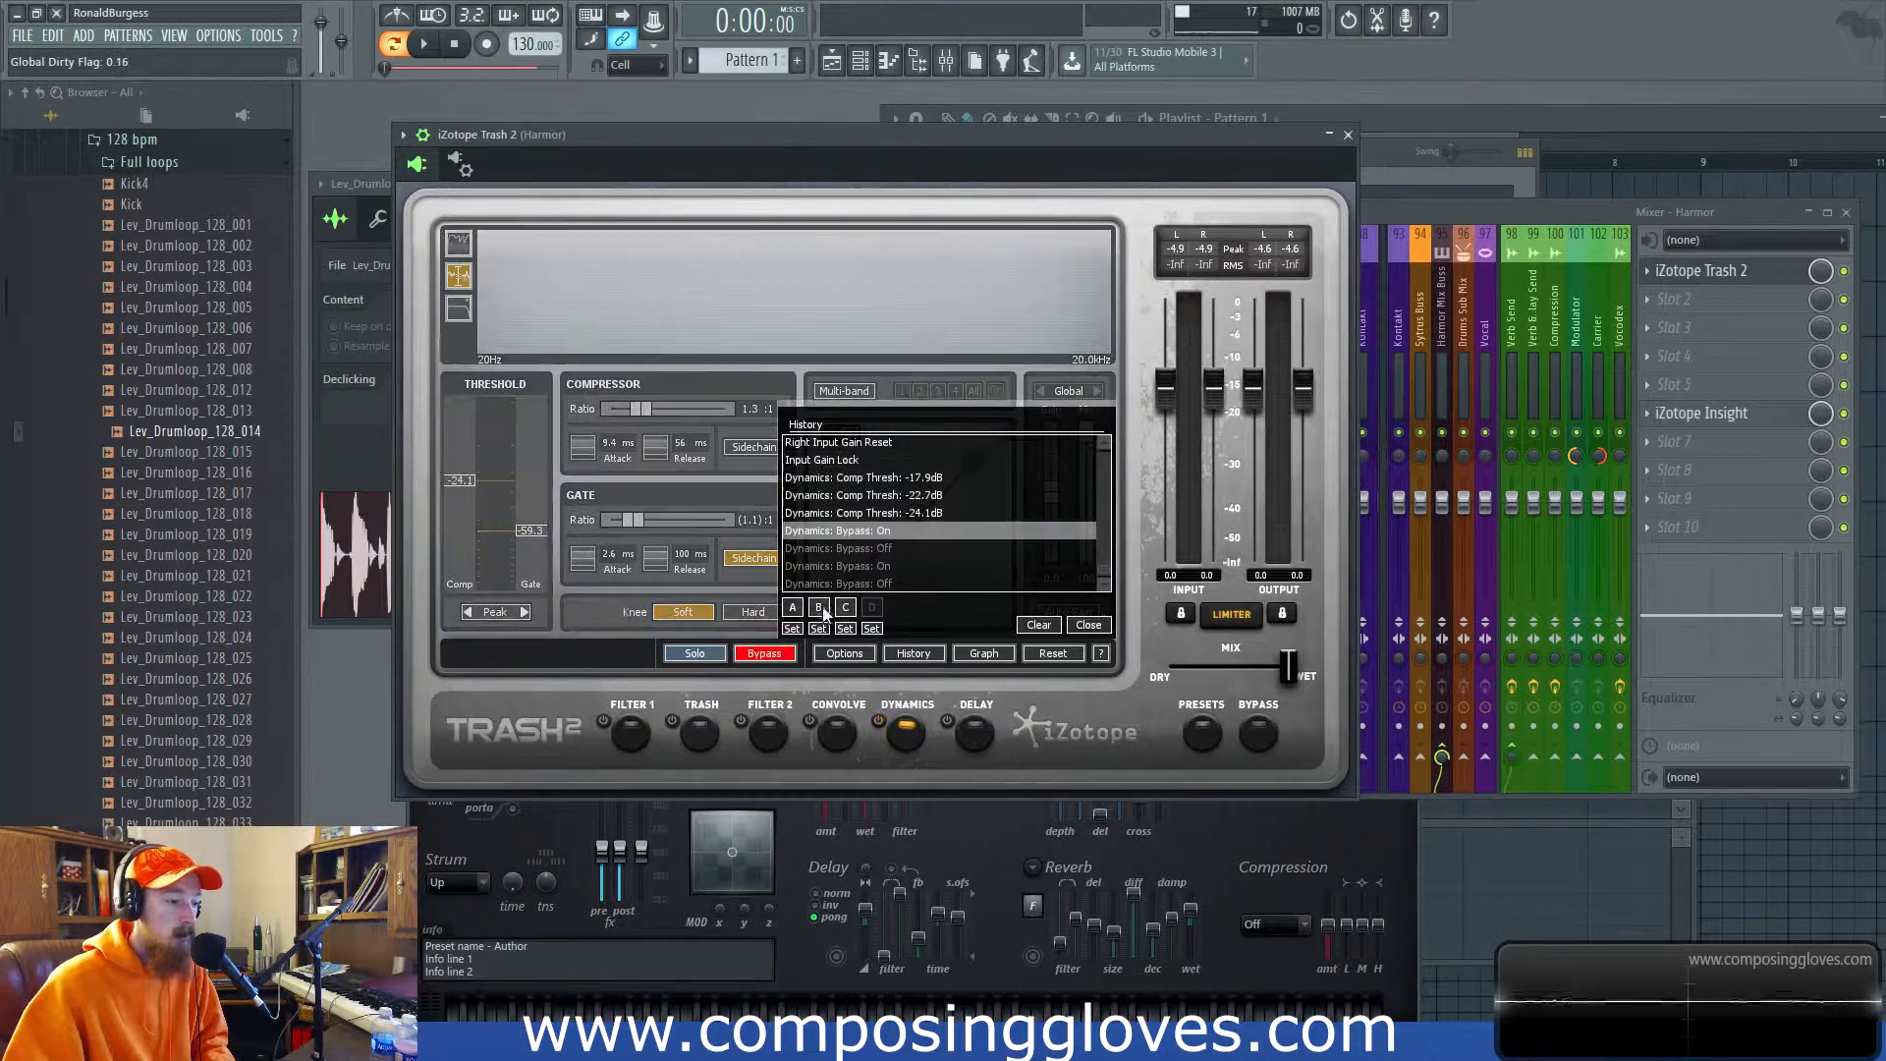
click(846, 609)
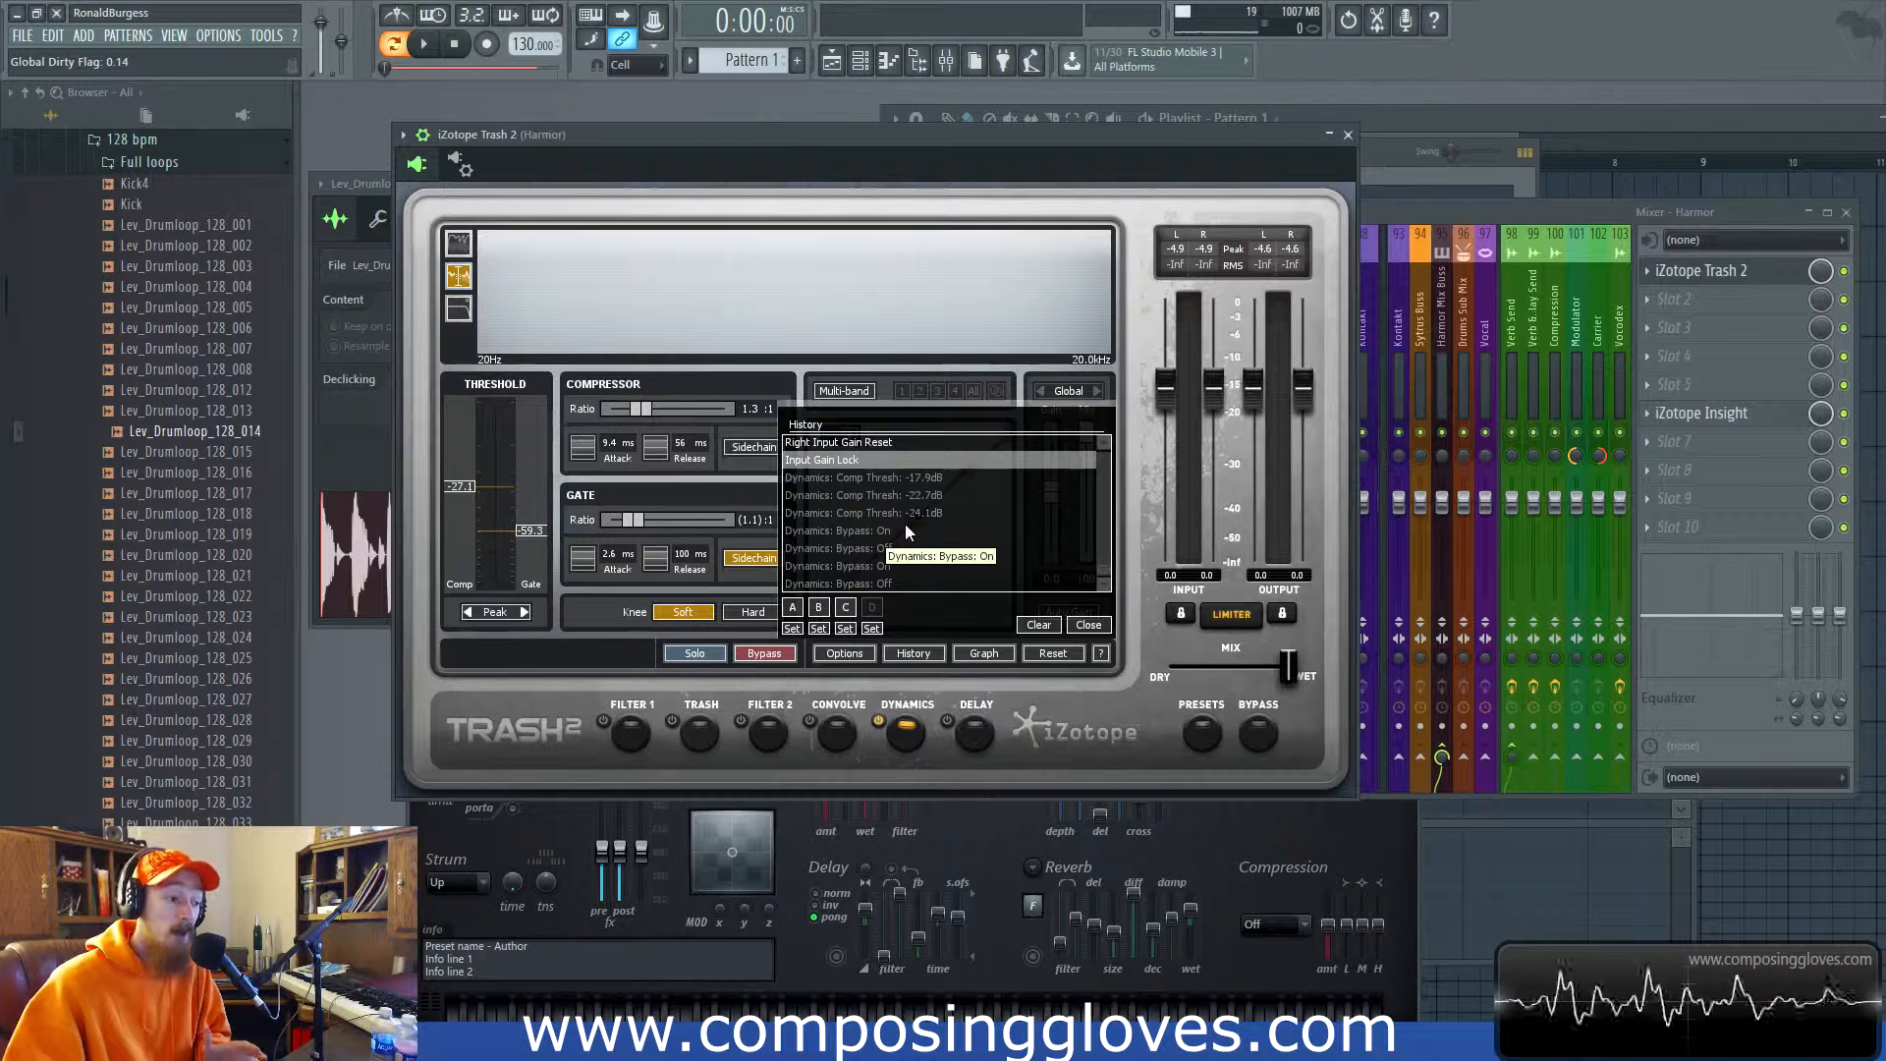
Clear the change history, close it, and reposition the Trash 2 window over the workspace.
click(1036, 624)
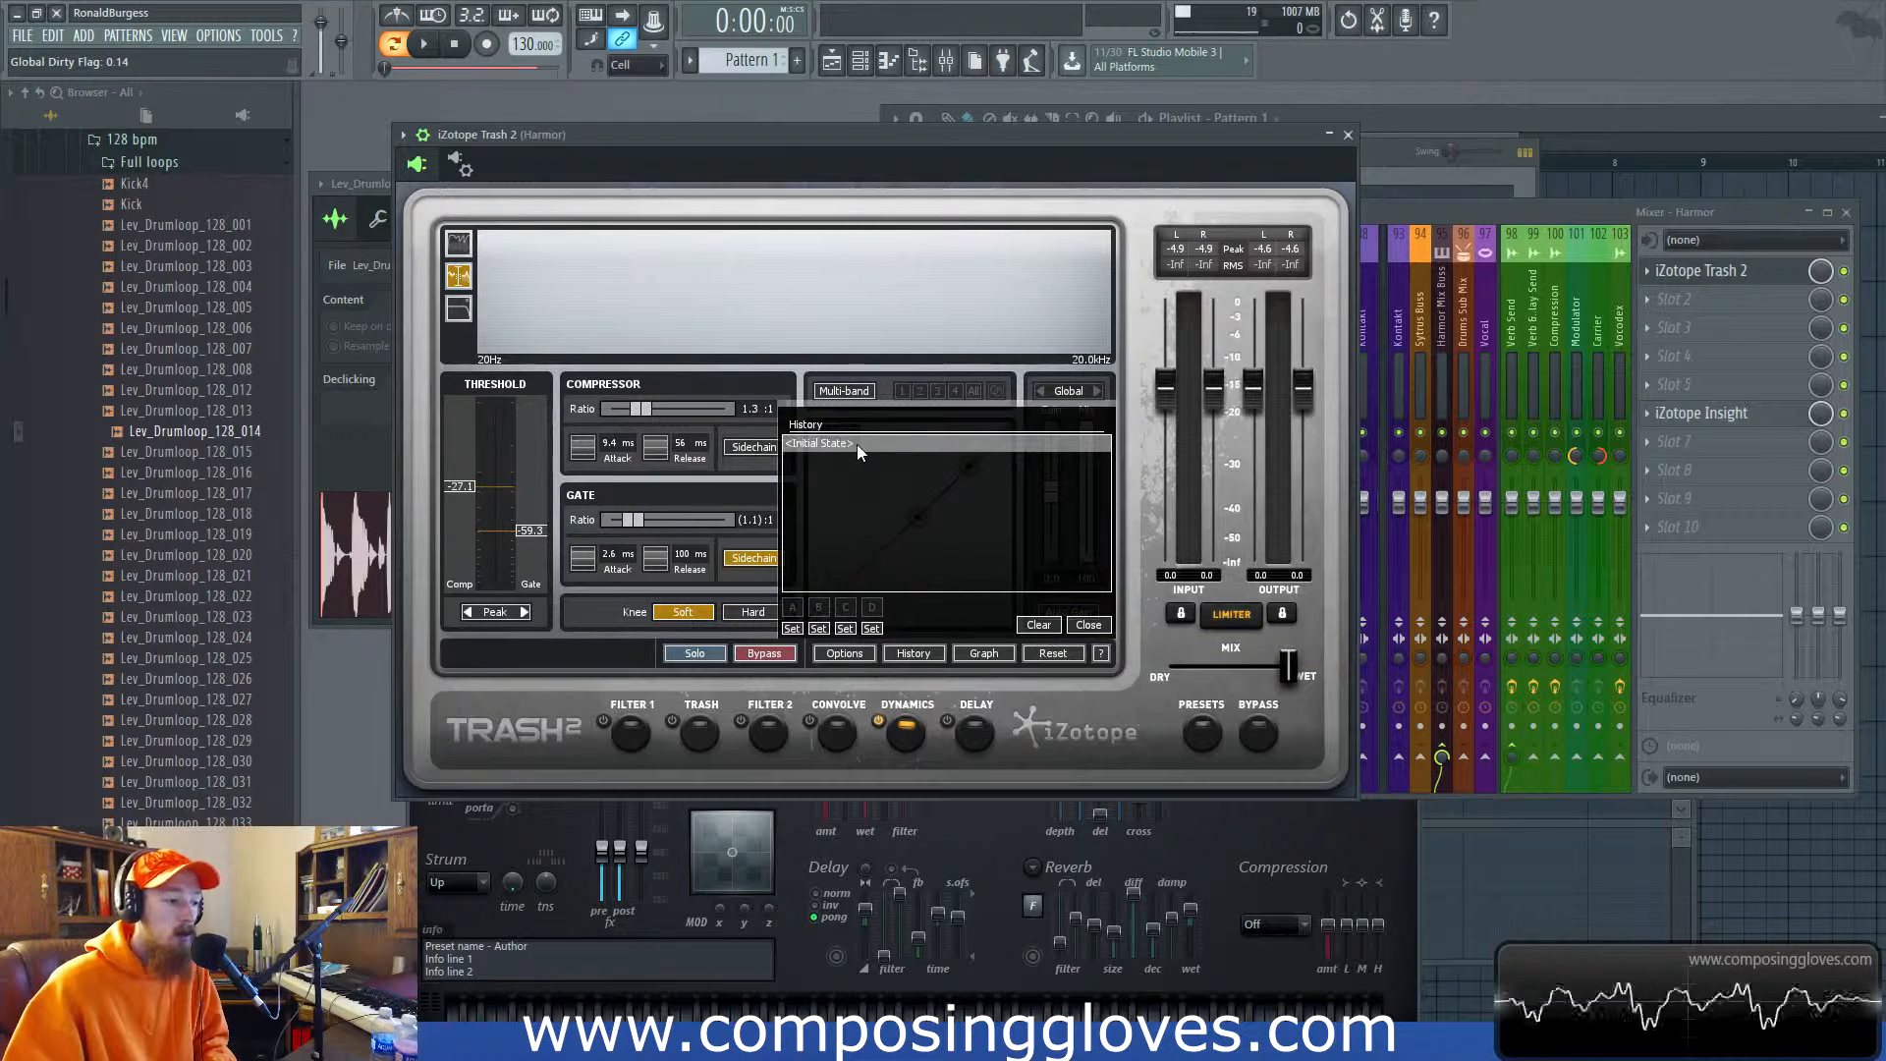
click(1088, 624)
drag(898, 138, 1041, 180)
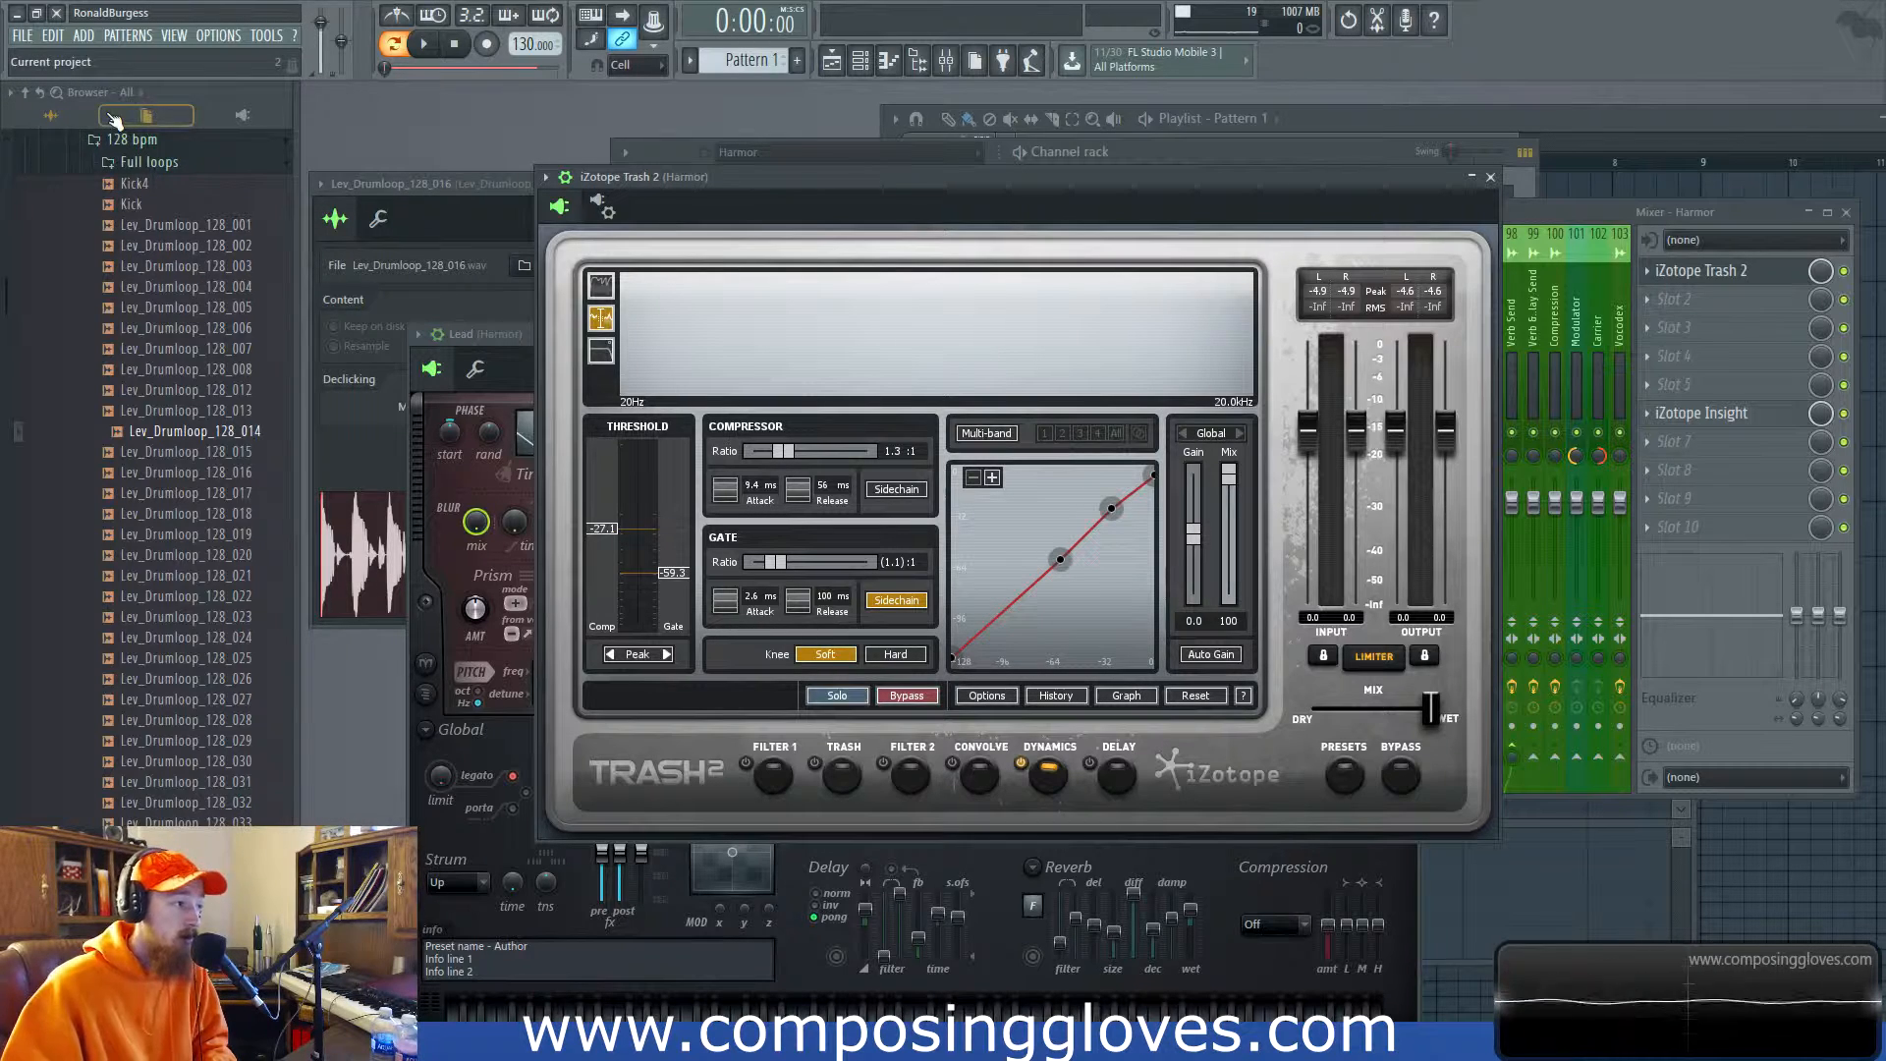
drag(700, 177, 679, 169)
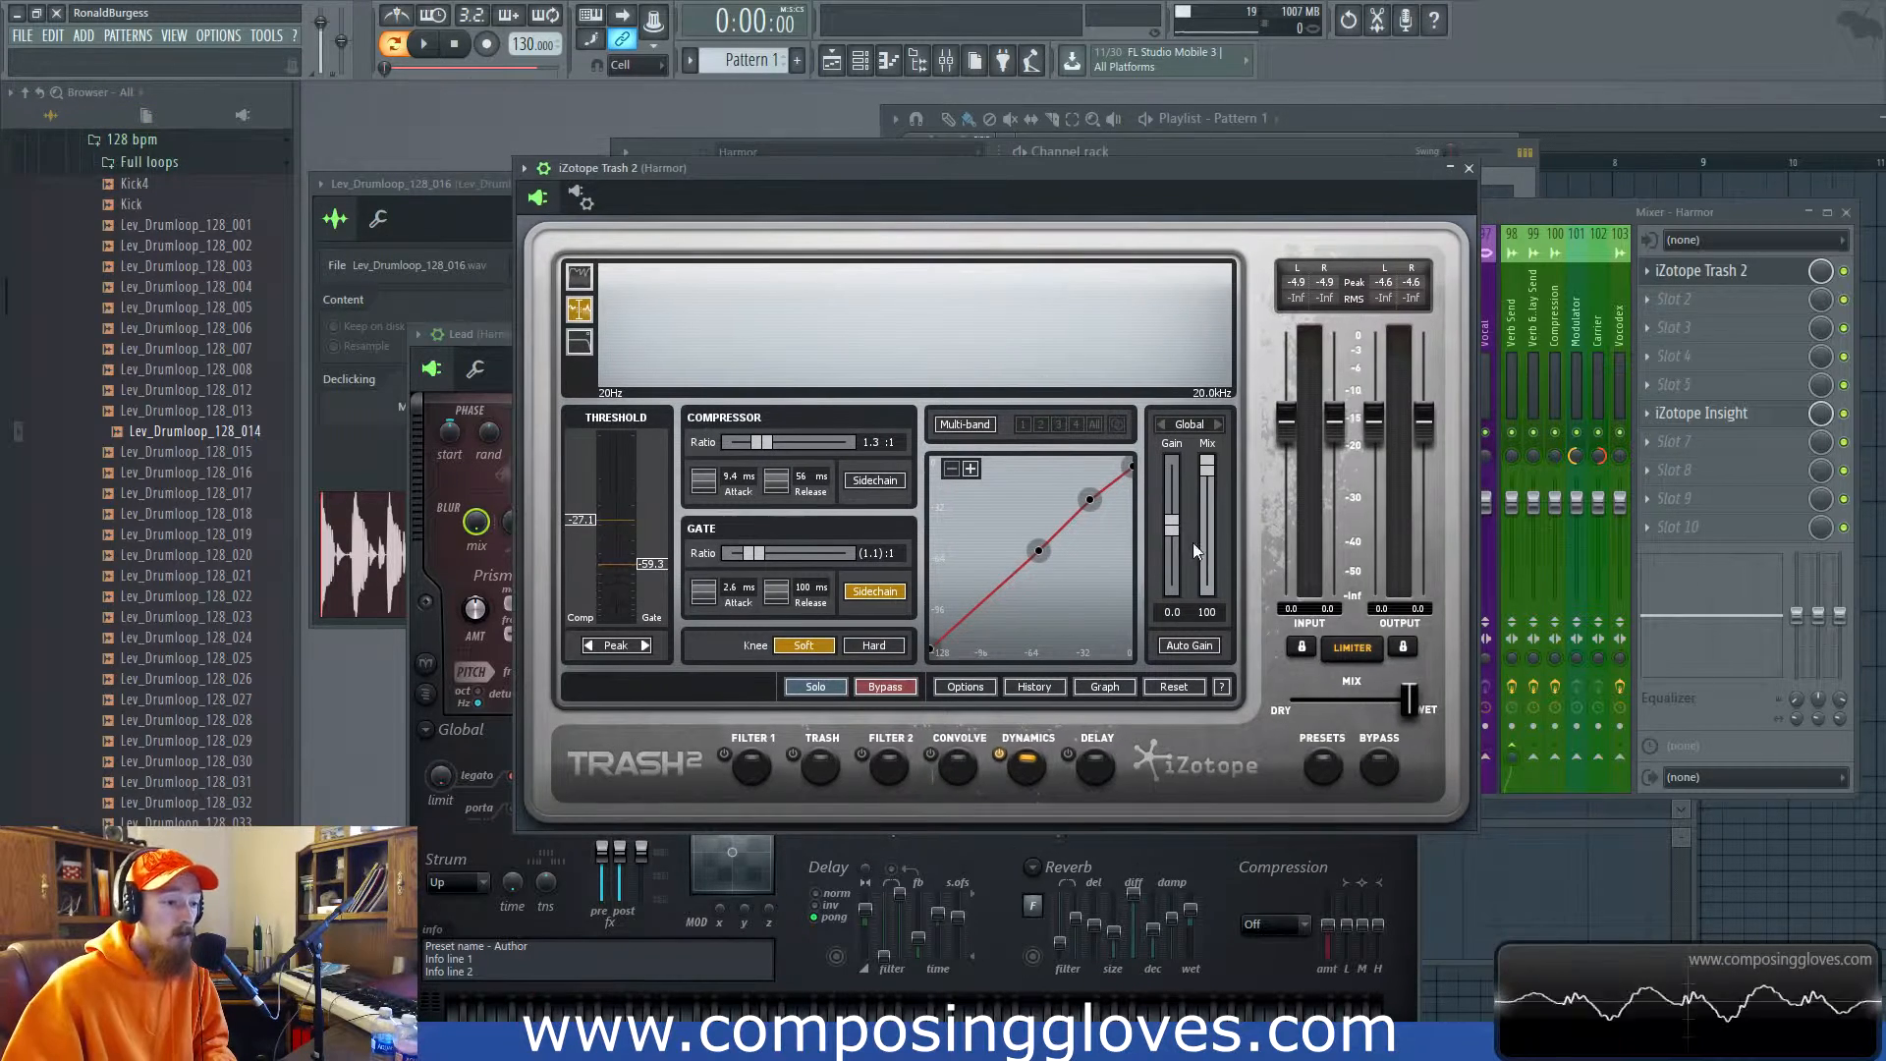
Check the cleared history list and view the Signal Flow Graph, closing each one.
click(1033, 685)
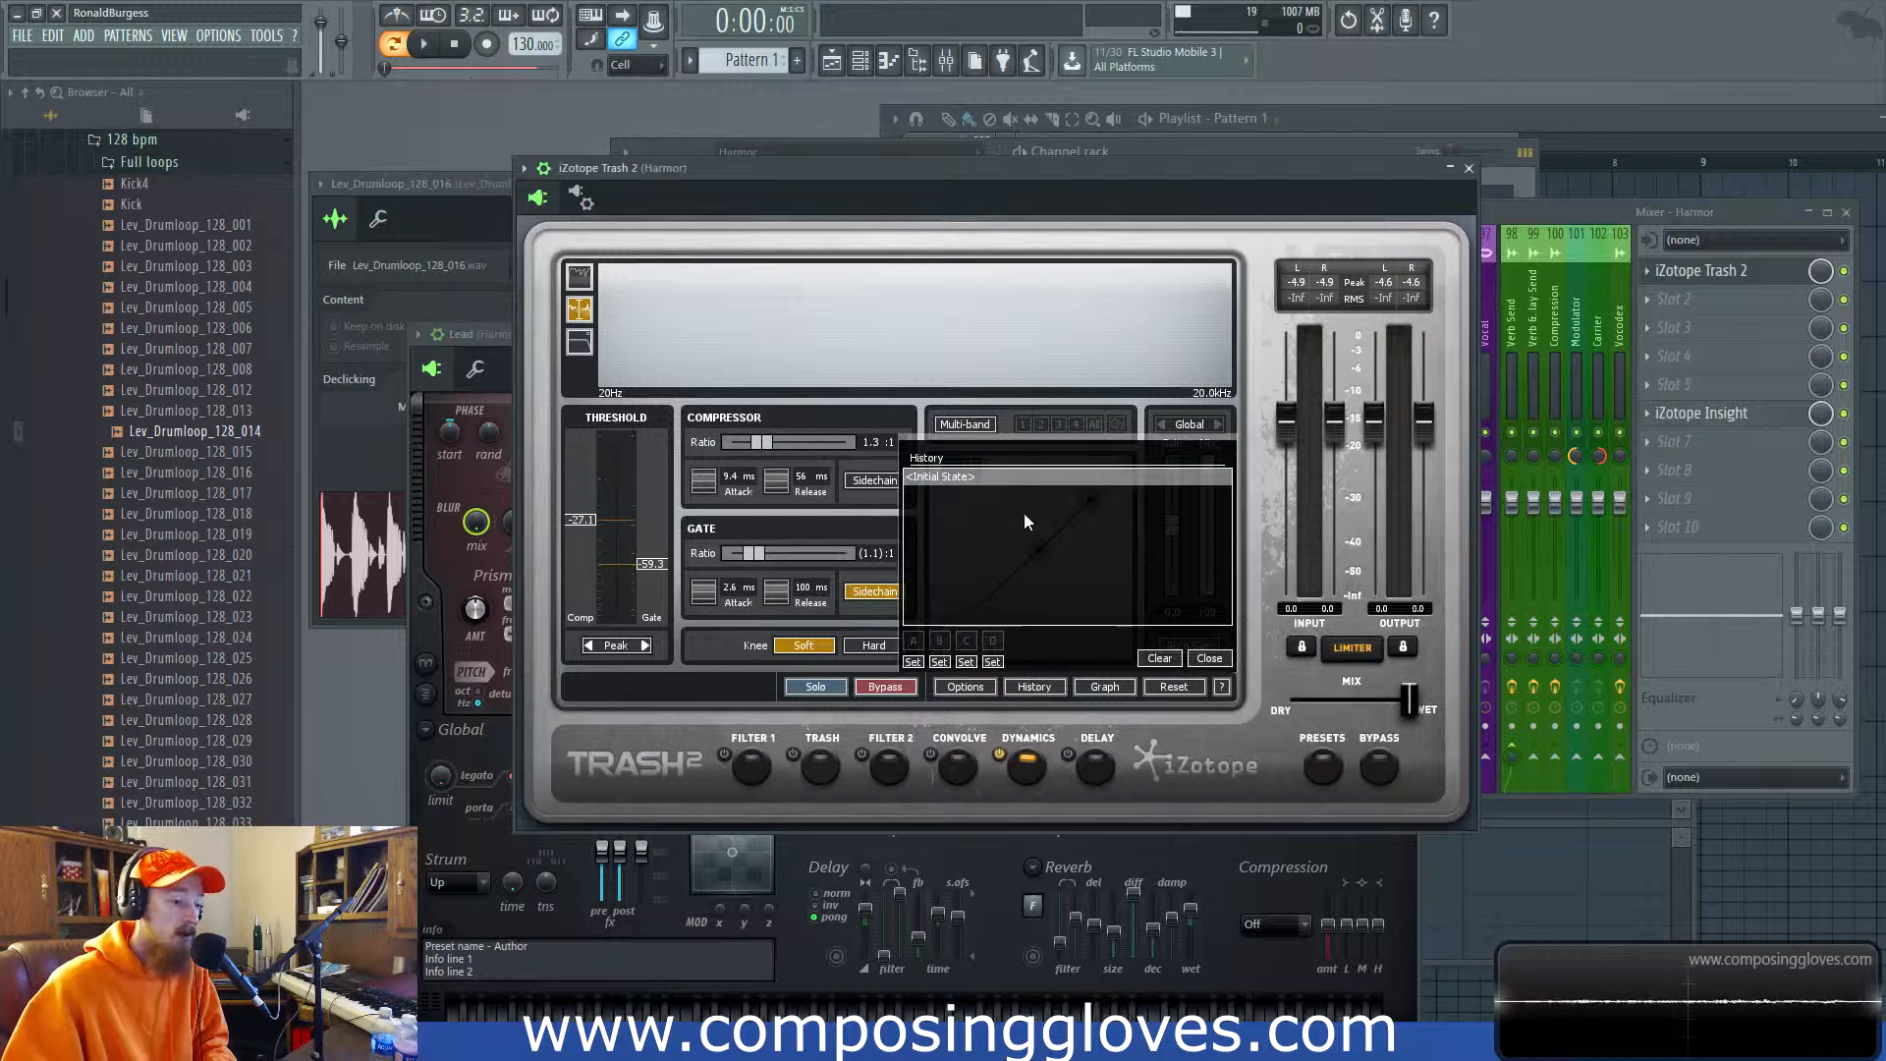
click(1035, 686)
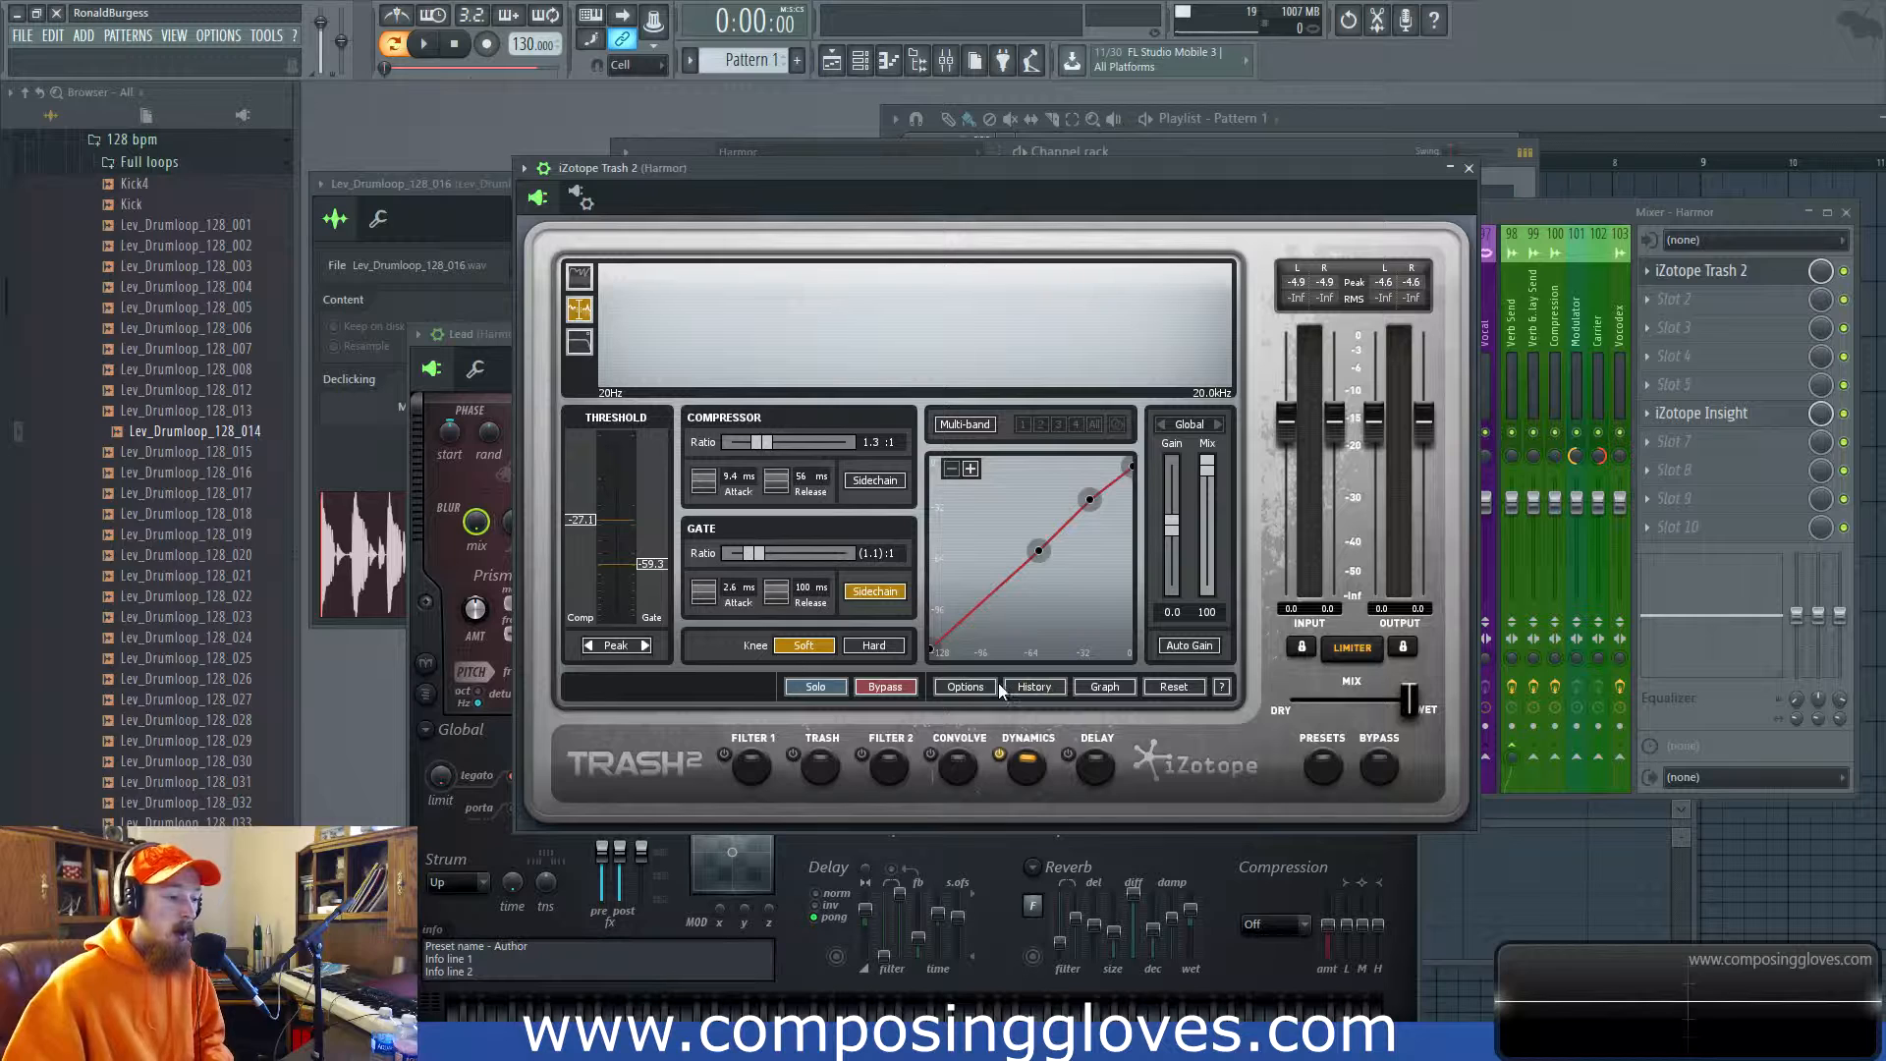
click(1114, 686)
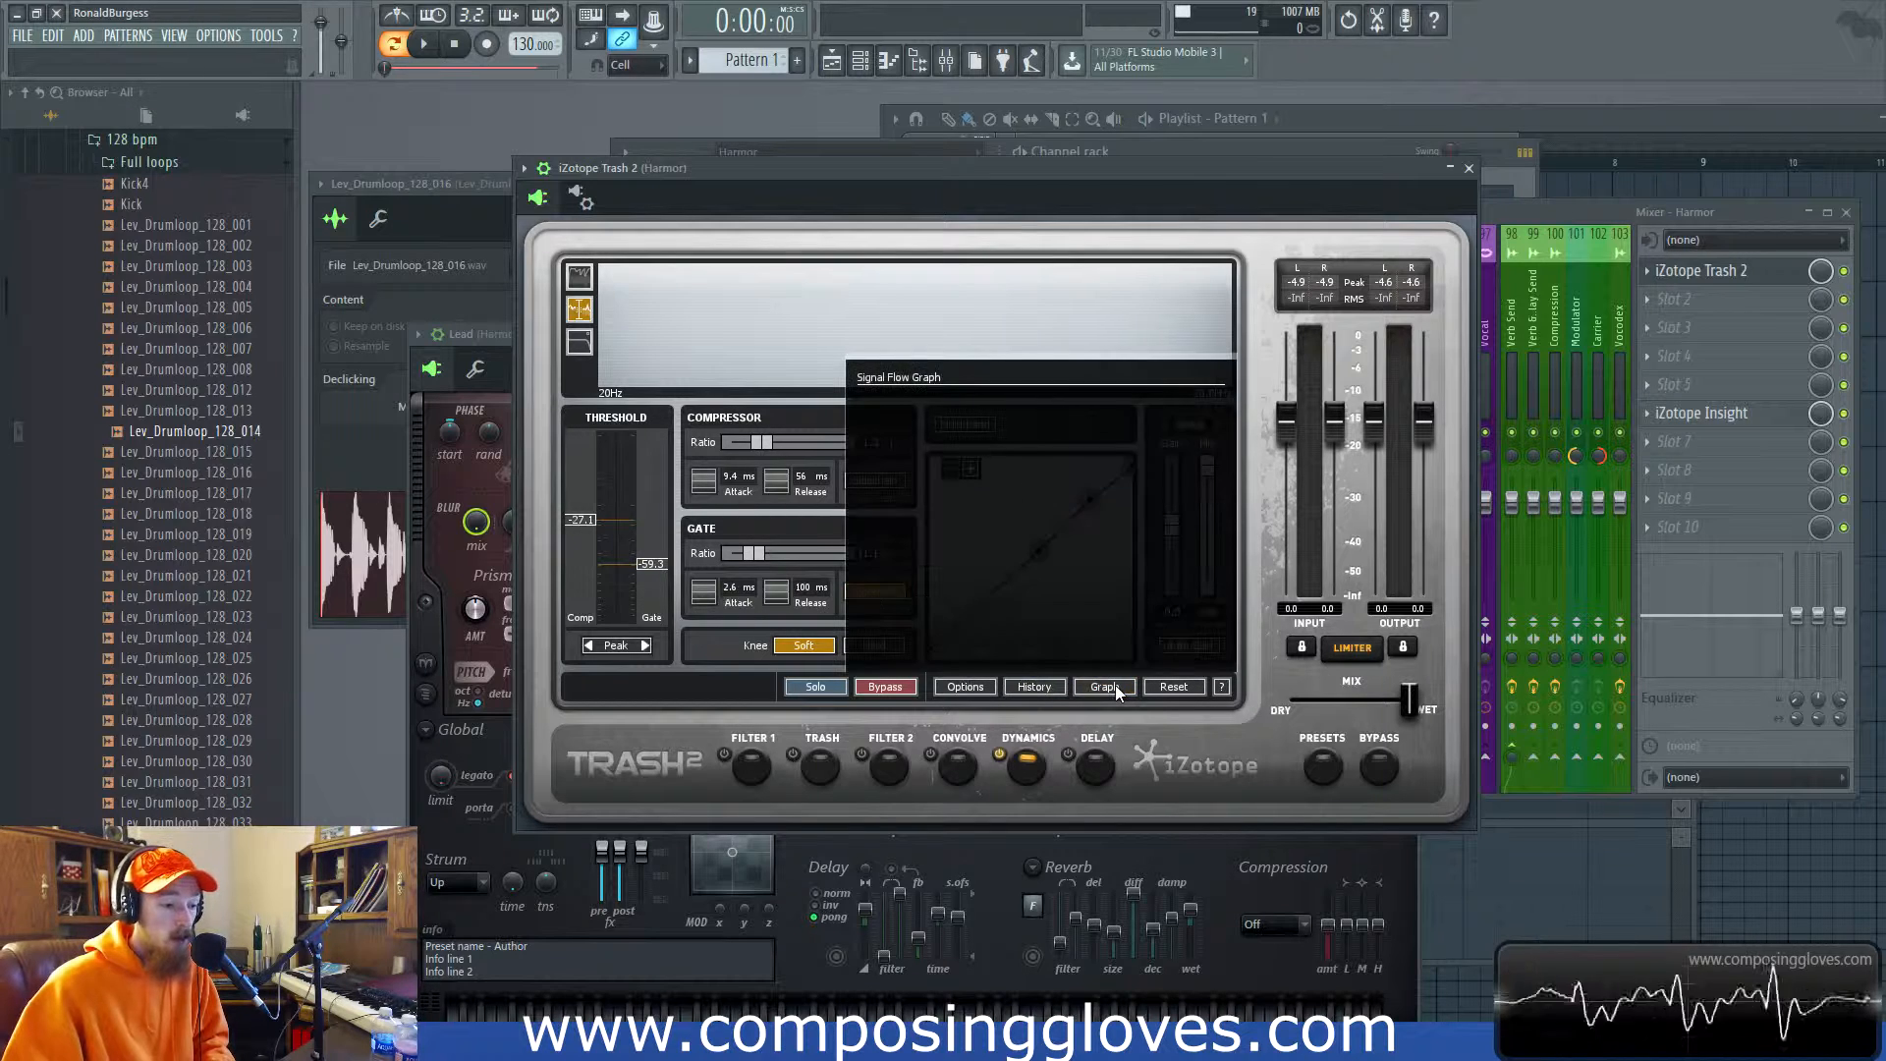
click(1112, 685)
Switch the plugin's global bypass on and off, and check the overall dry/wet mix control.
click(1380, 771)
click(1381, 771)
mouse_move(1409, 699)
mouse_down()
mouse_move(1210, 694)
mouse_move(1400, 692)
mouse_up()
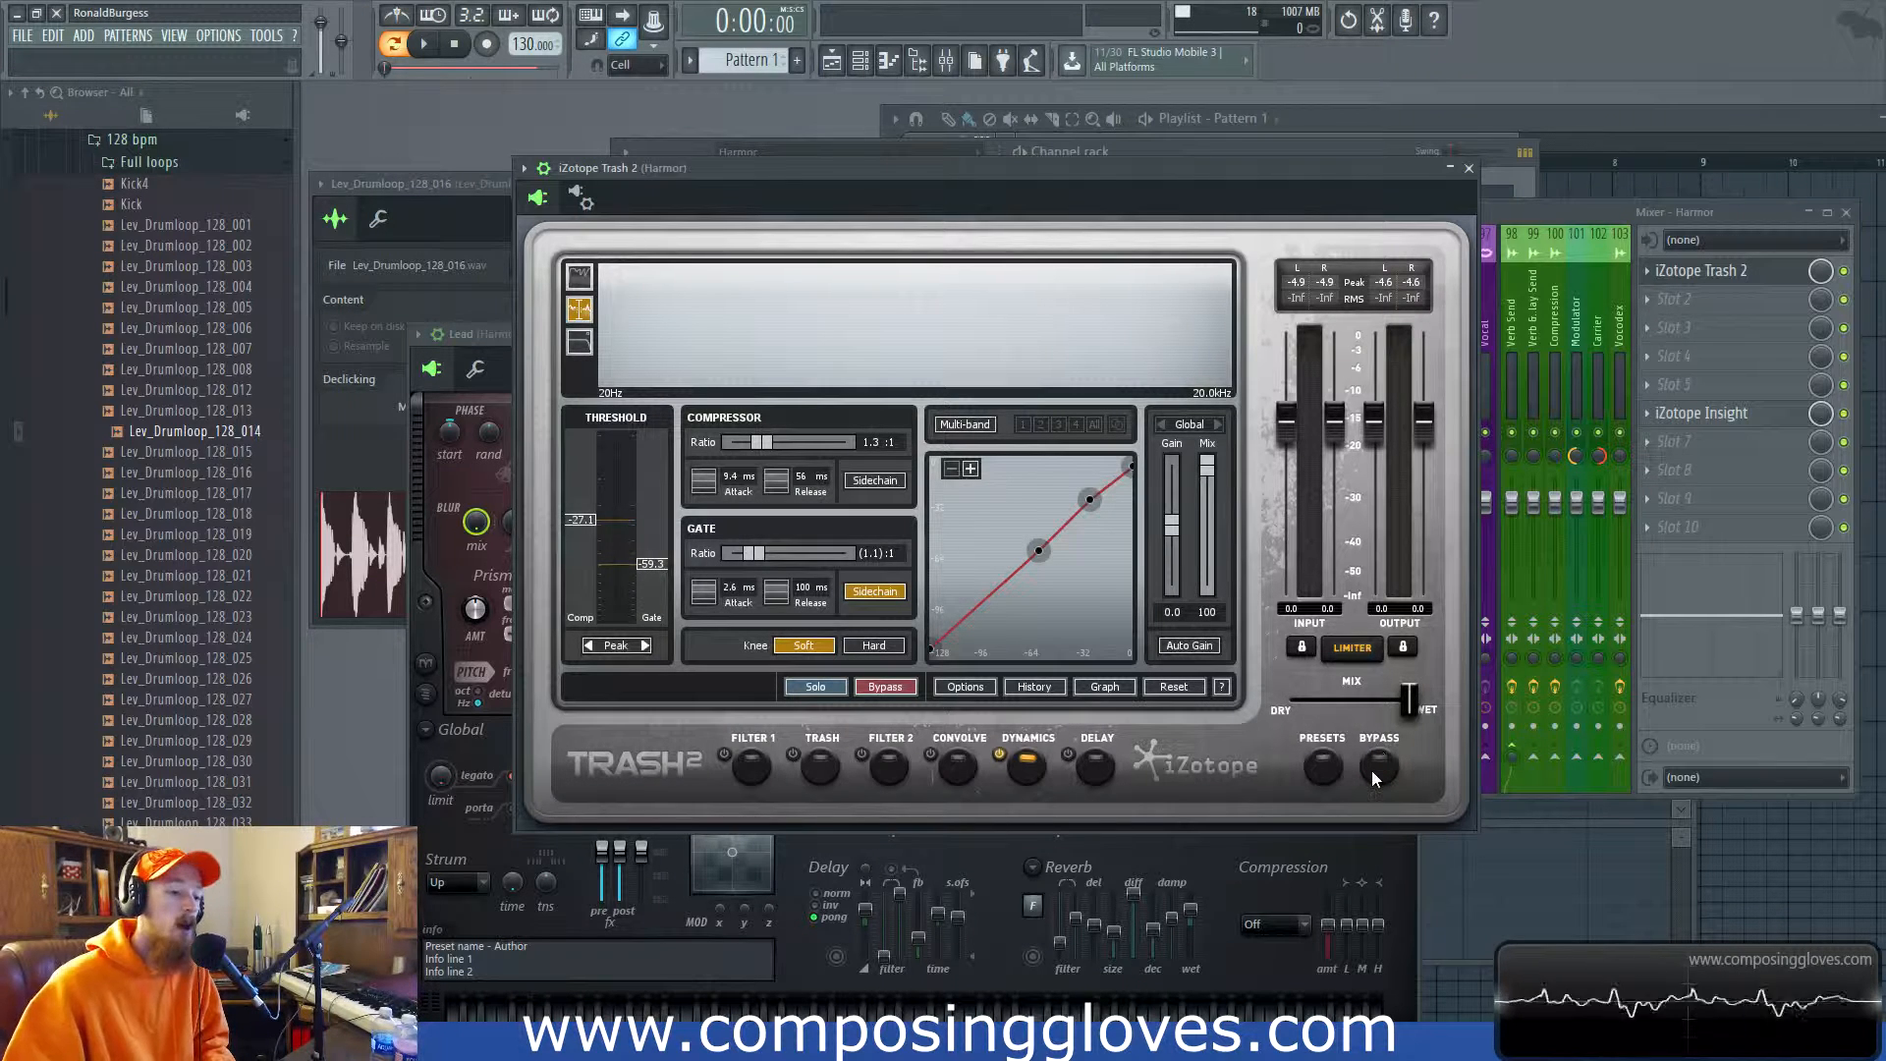
Open the Preset Manager and enable showing it at startup.
click(1321, 769)
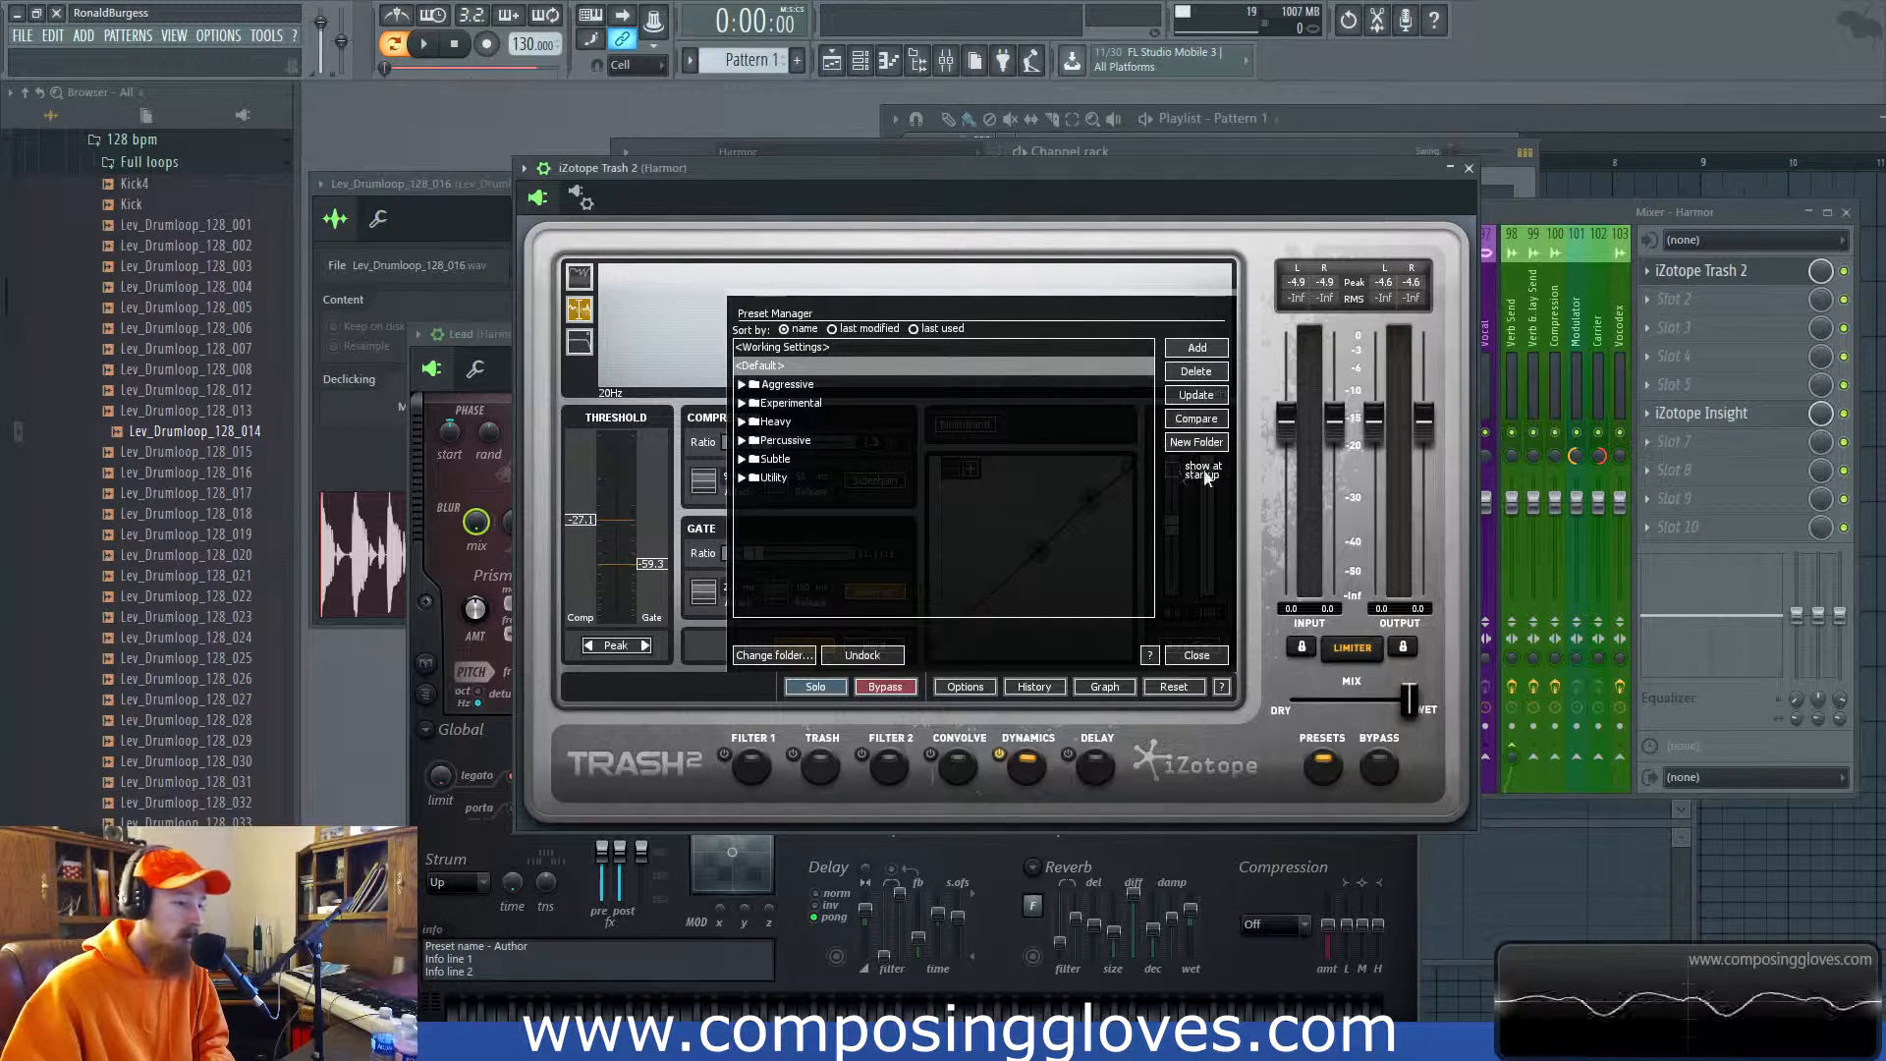
click(1172, 470)
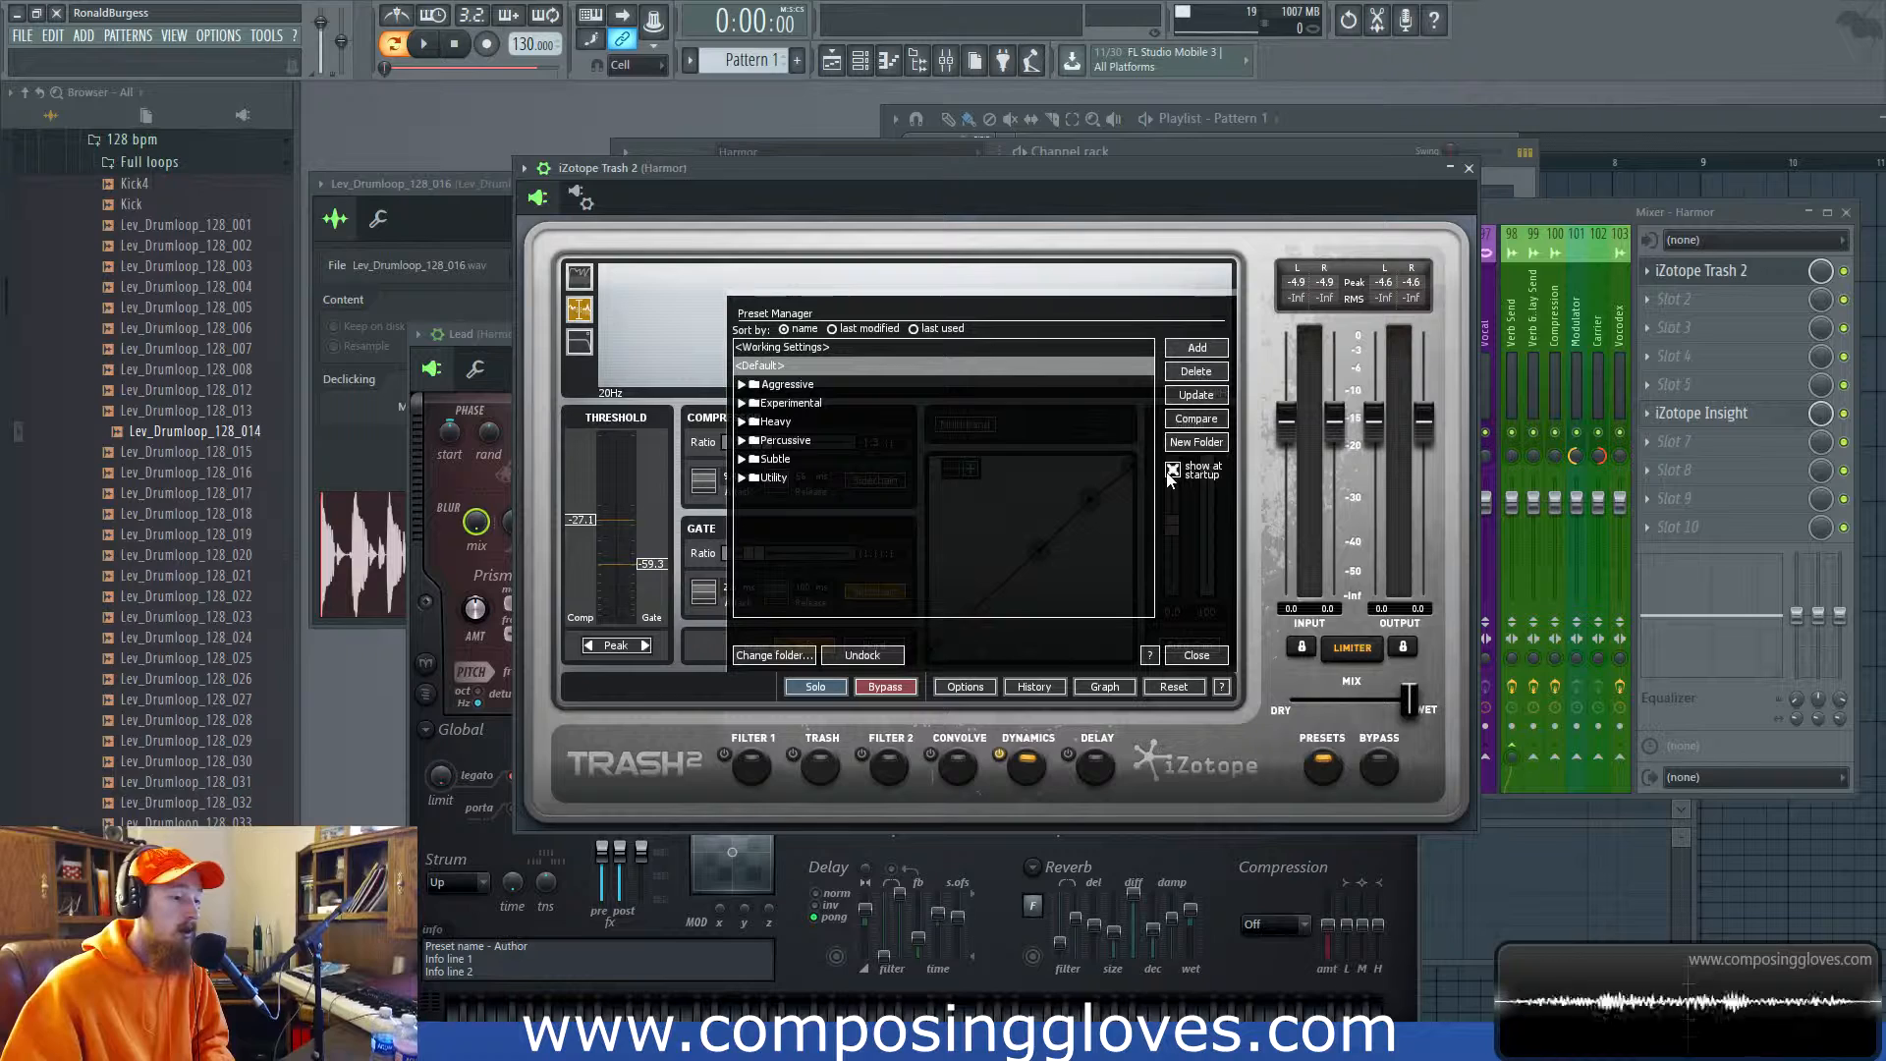
click(1172, 471)
click(1172, 470)
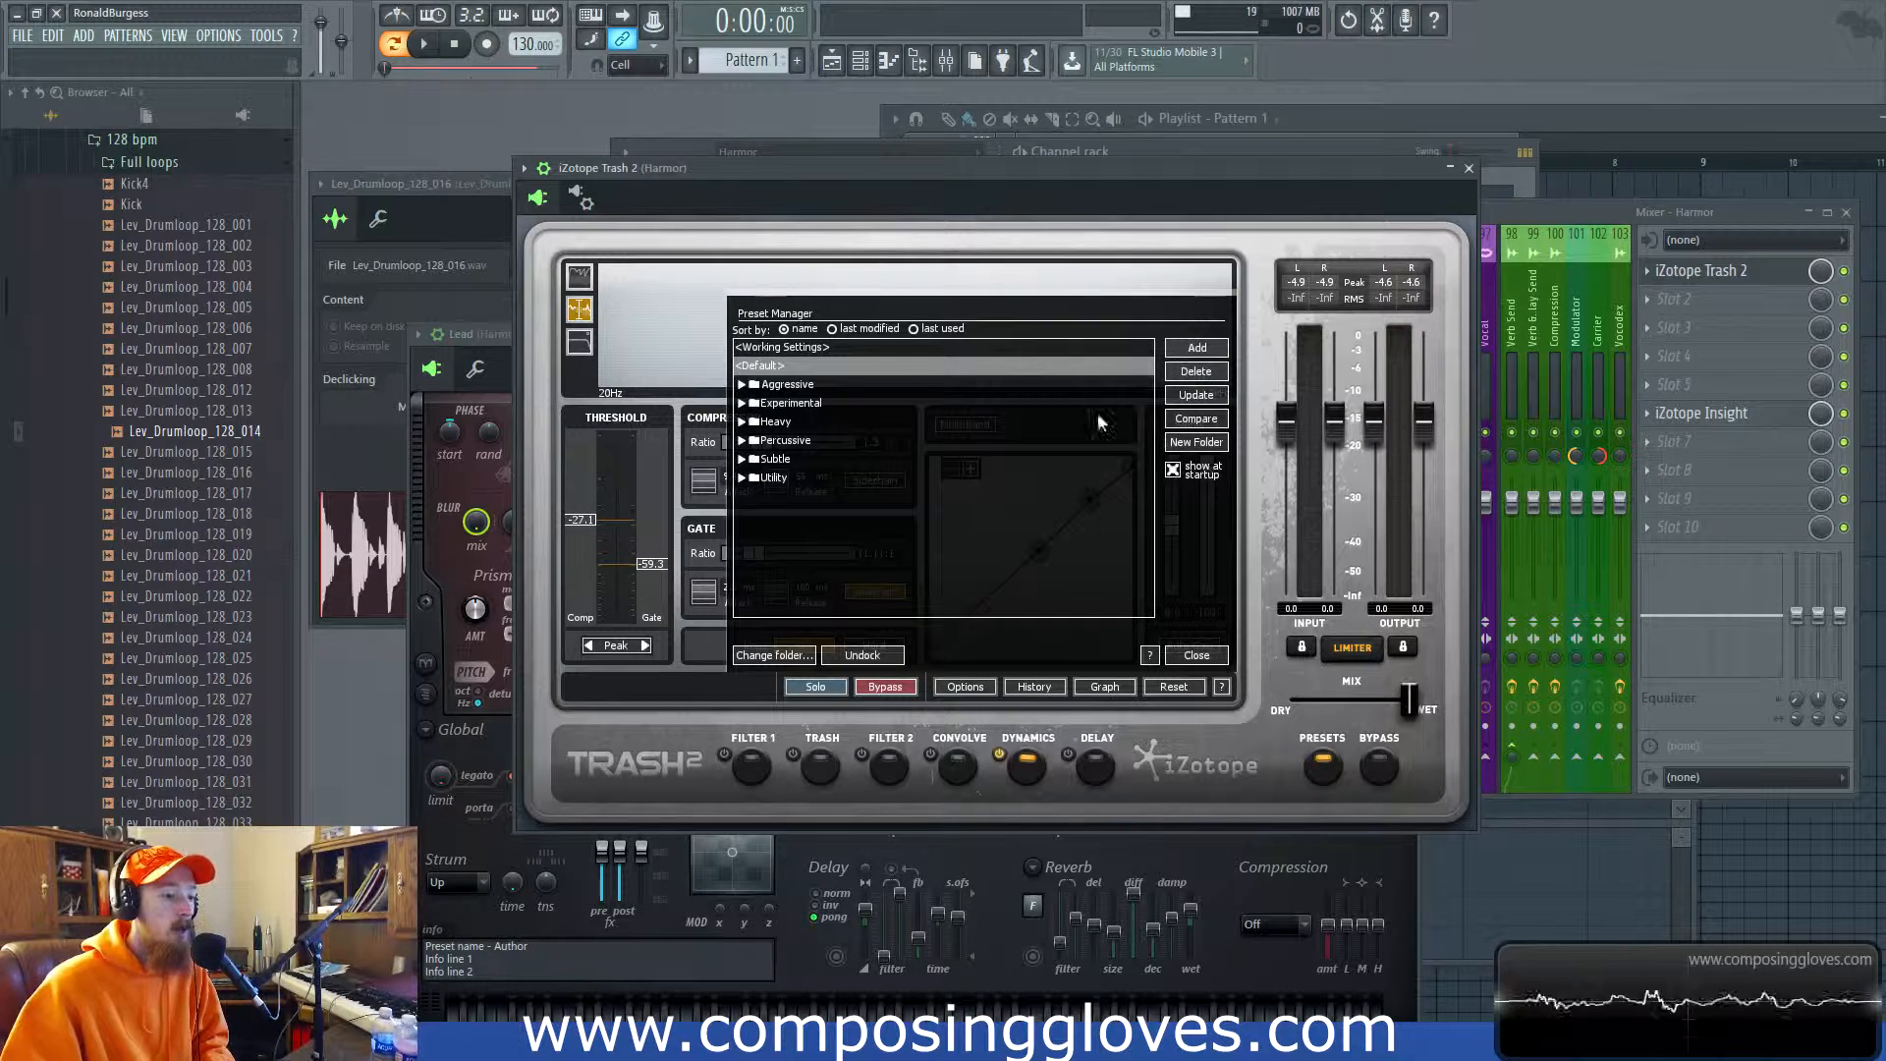
Load the Acid Laser preset from the Experimental folder, collapse the folder, and close the Preset Manager.
click(744, 406)
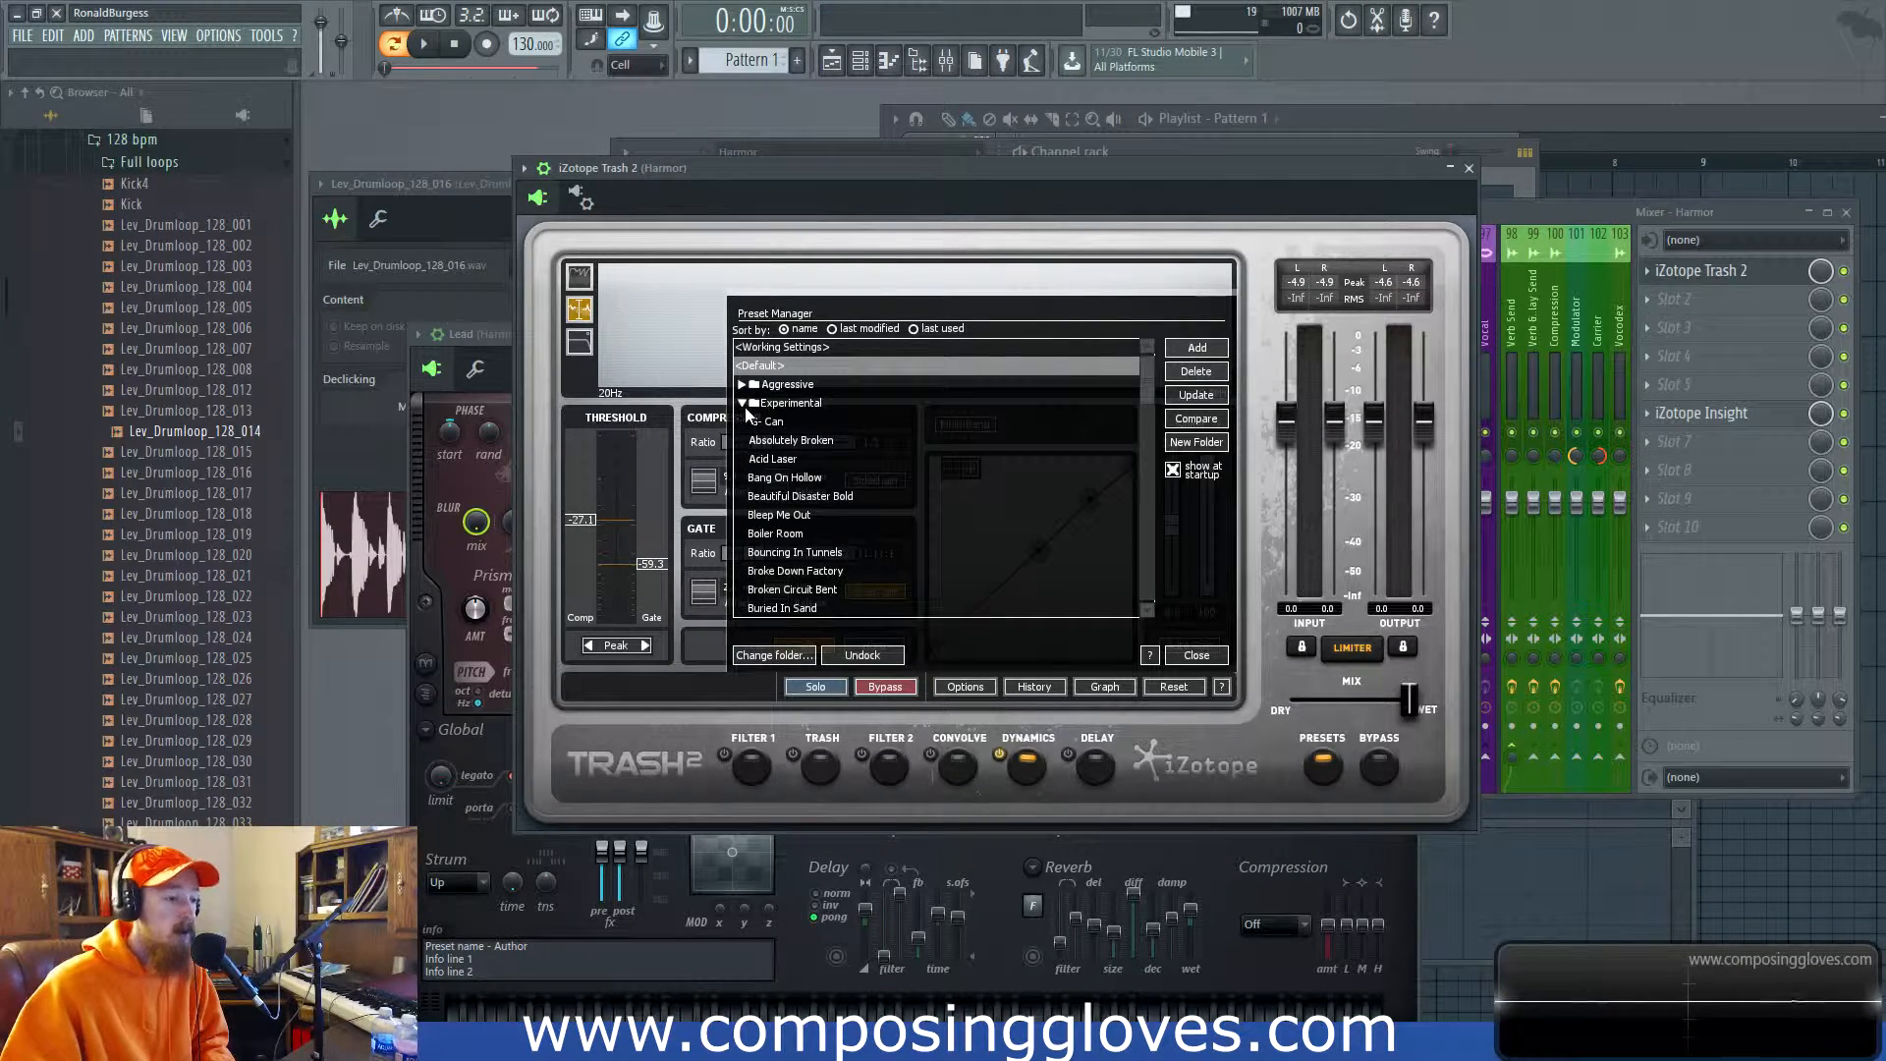
click(775, 459)
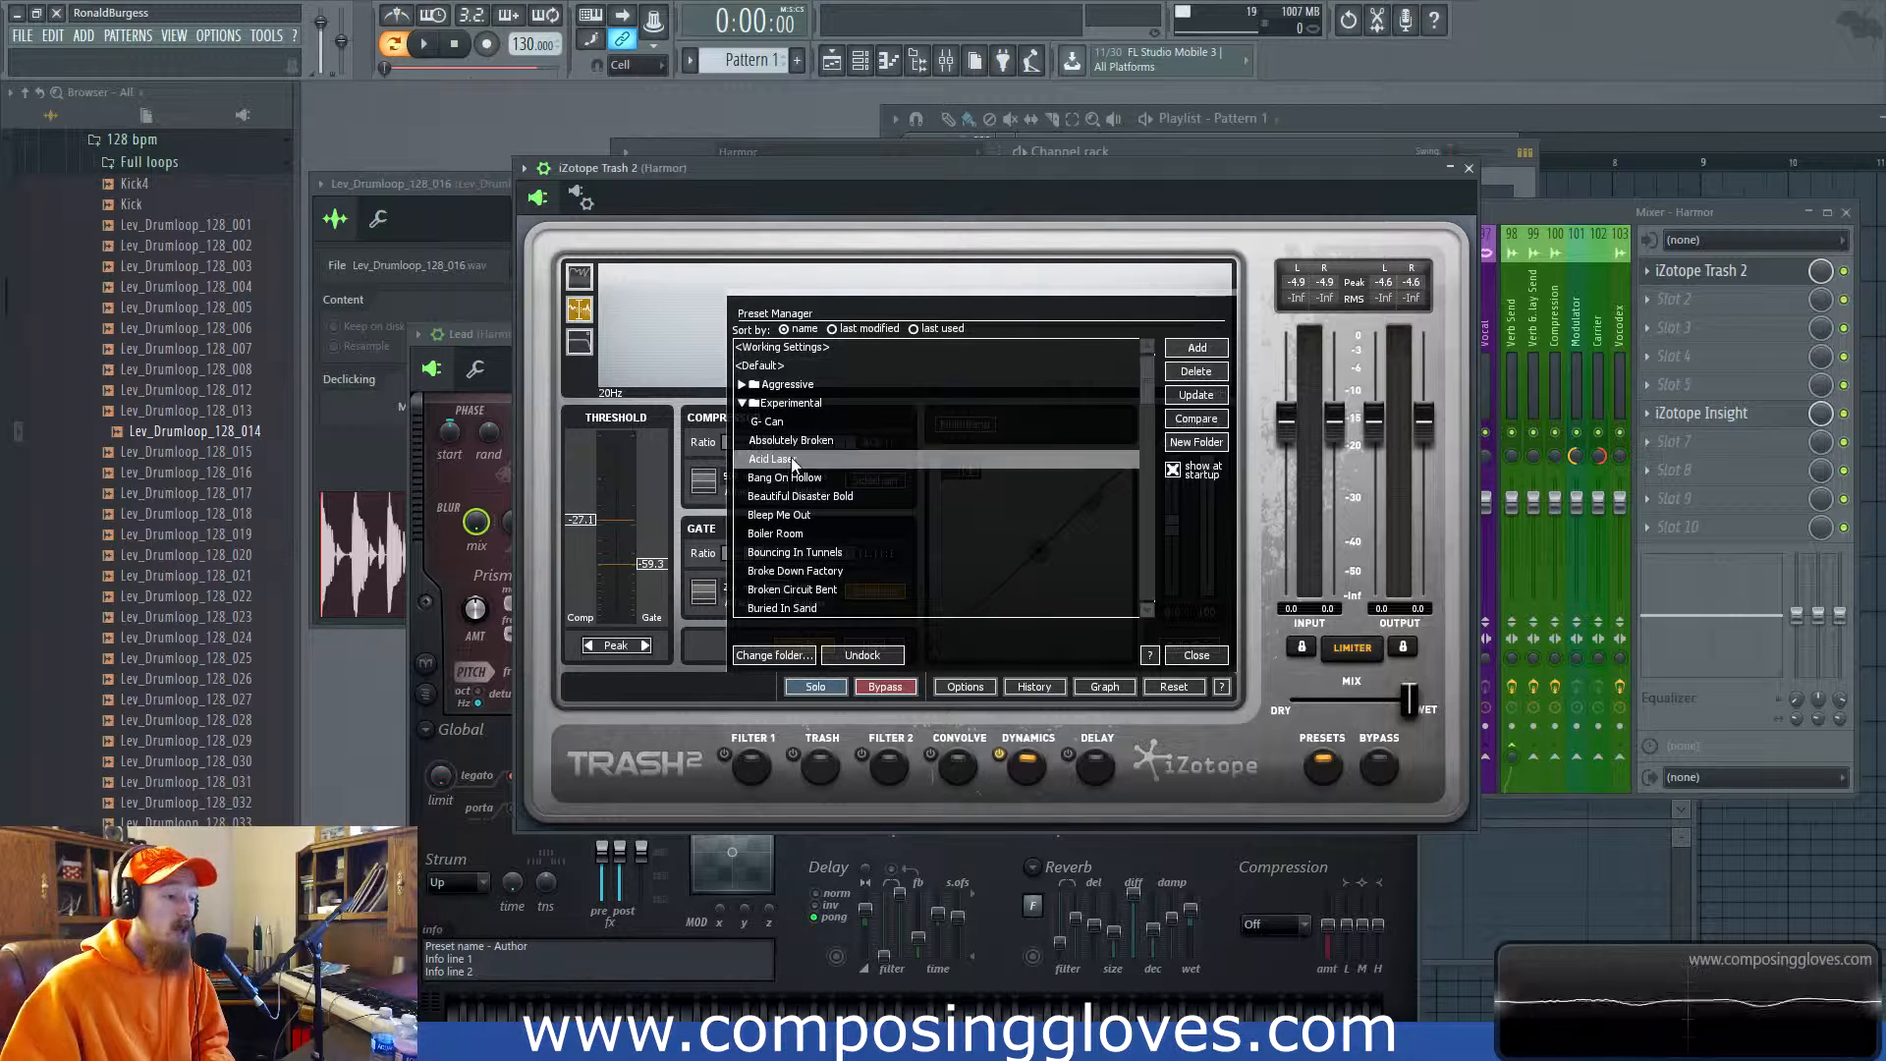
click(742, 402)
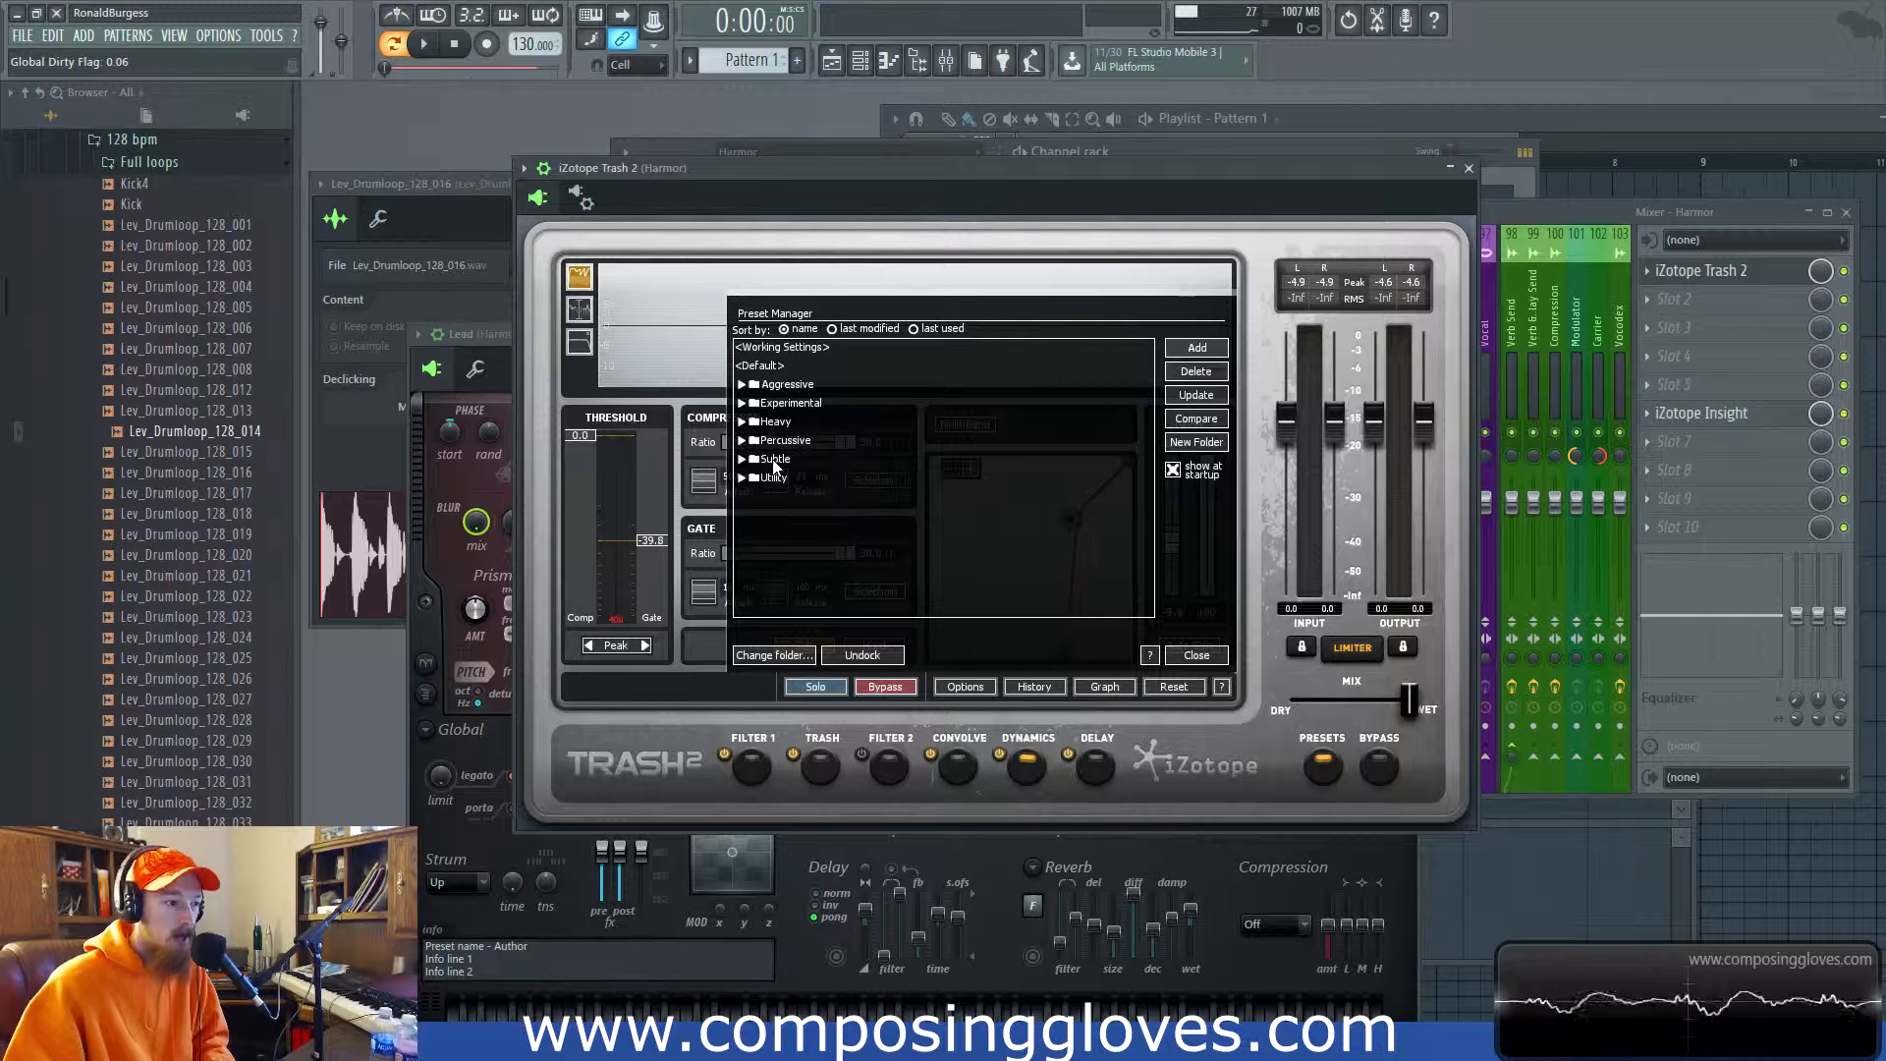
click(1196, 655)
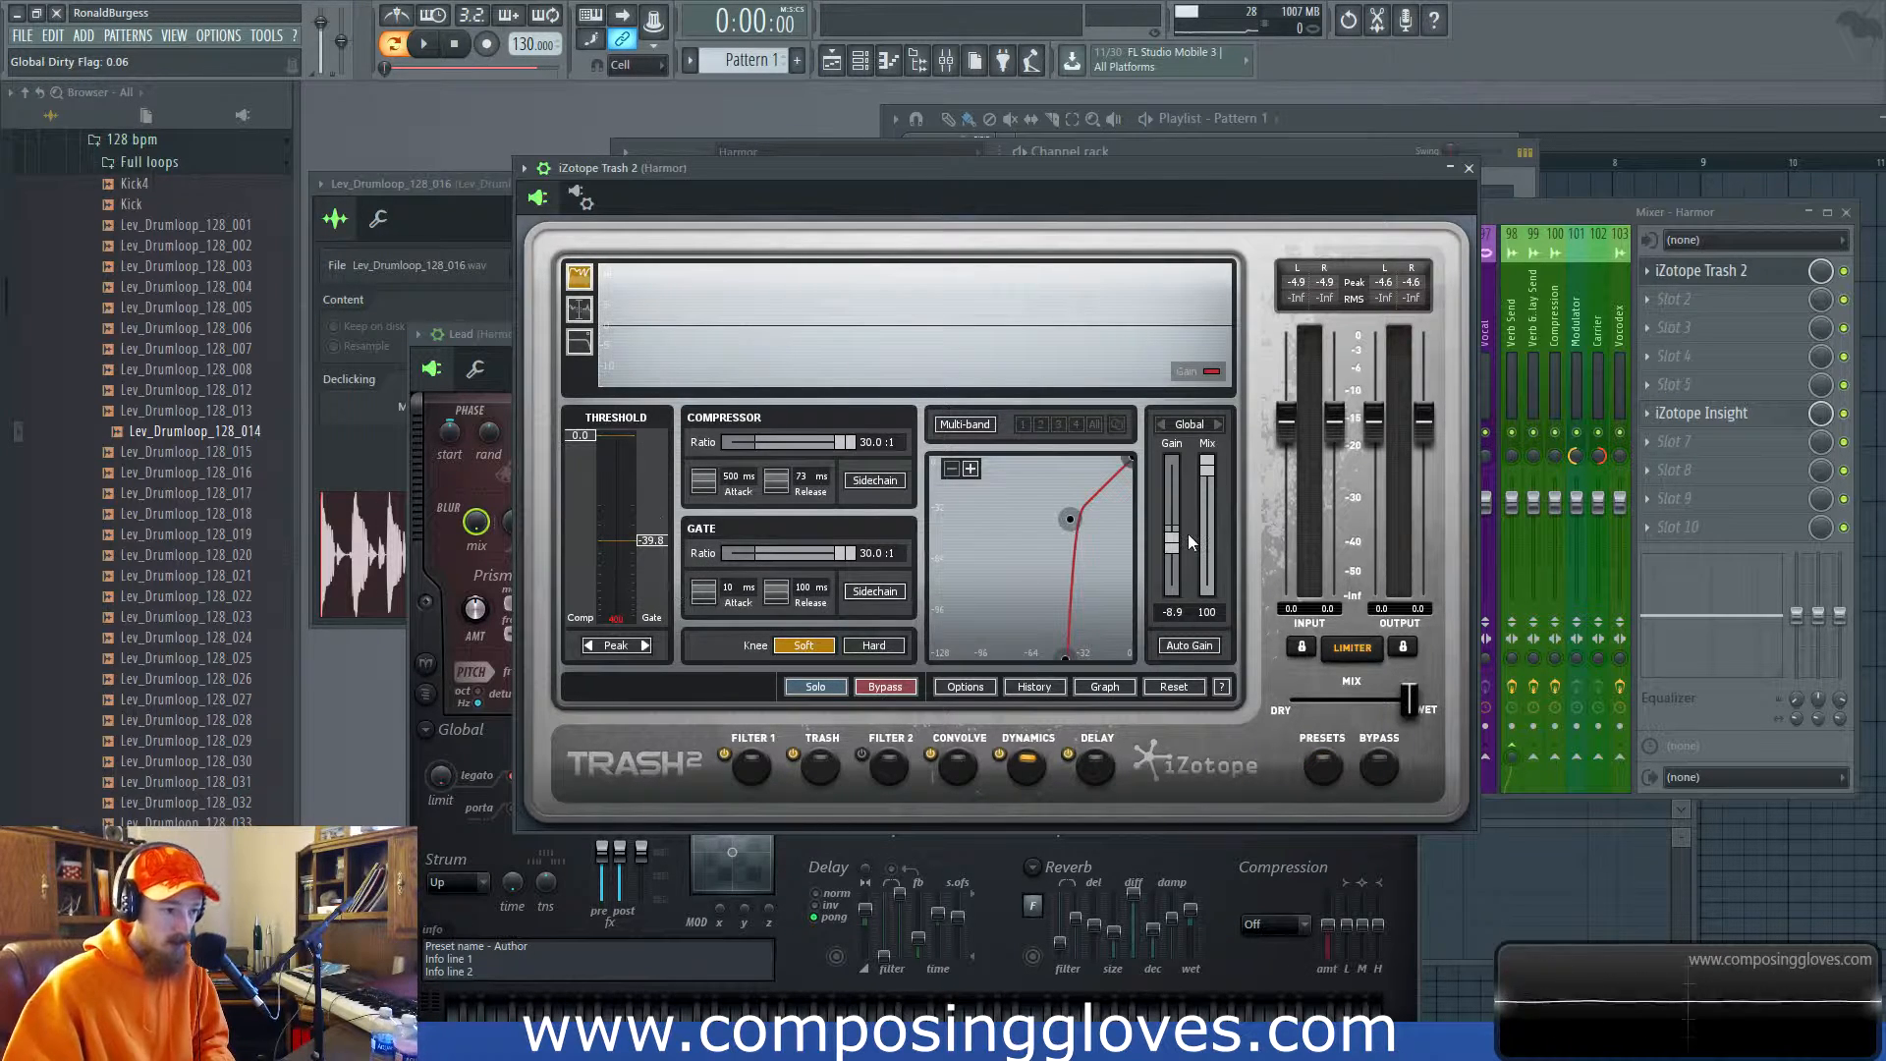
Review the plugin's Convolve, Modules, I/O, Spectrum and General options, and close them.
click(984, 688)
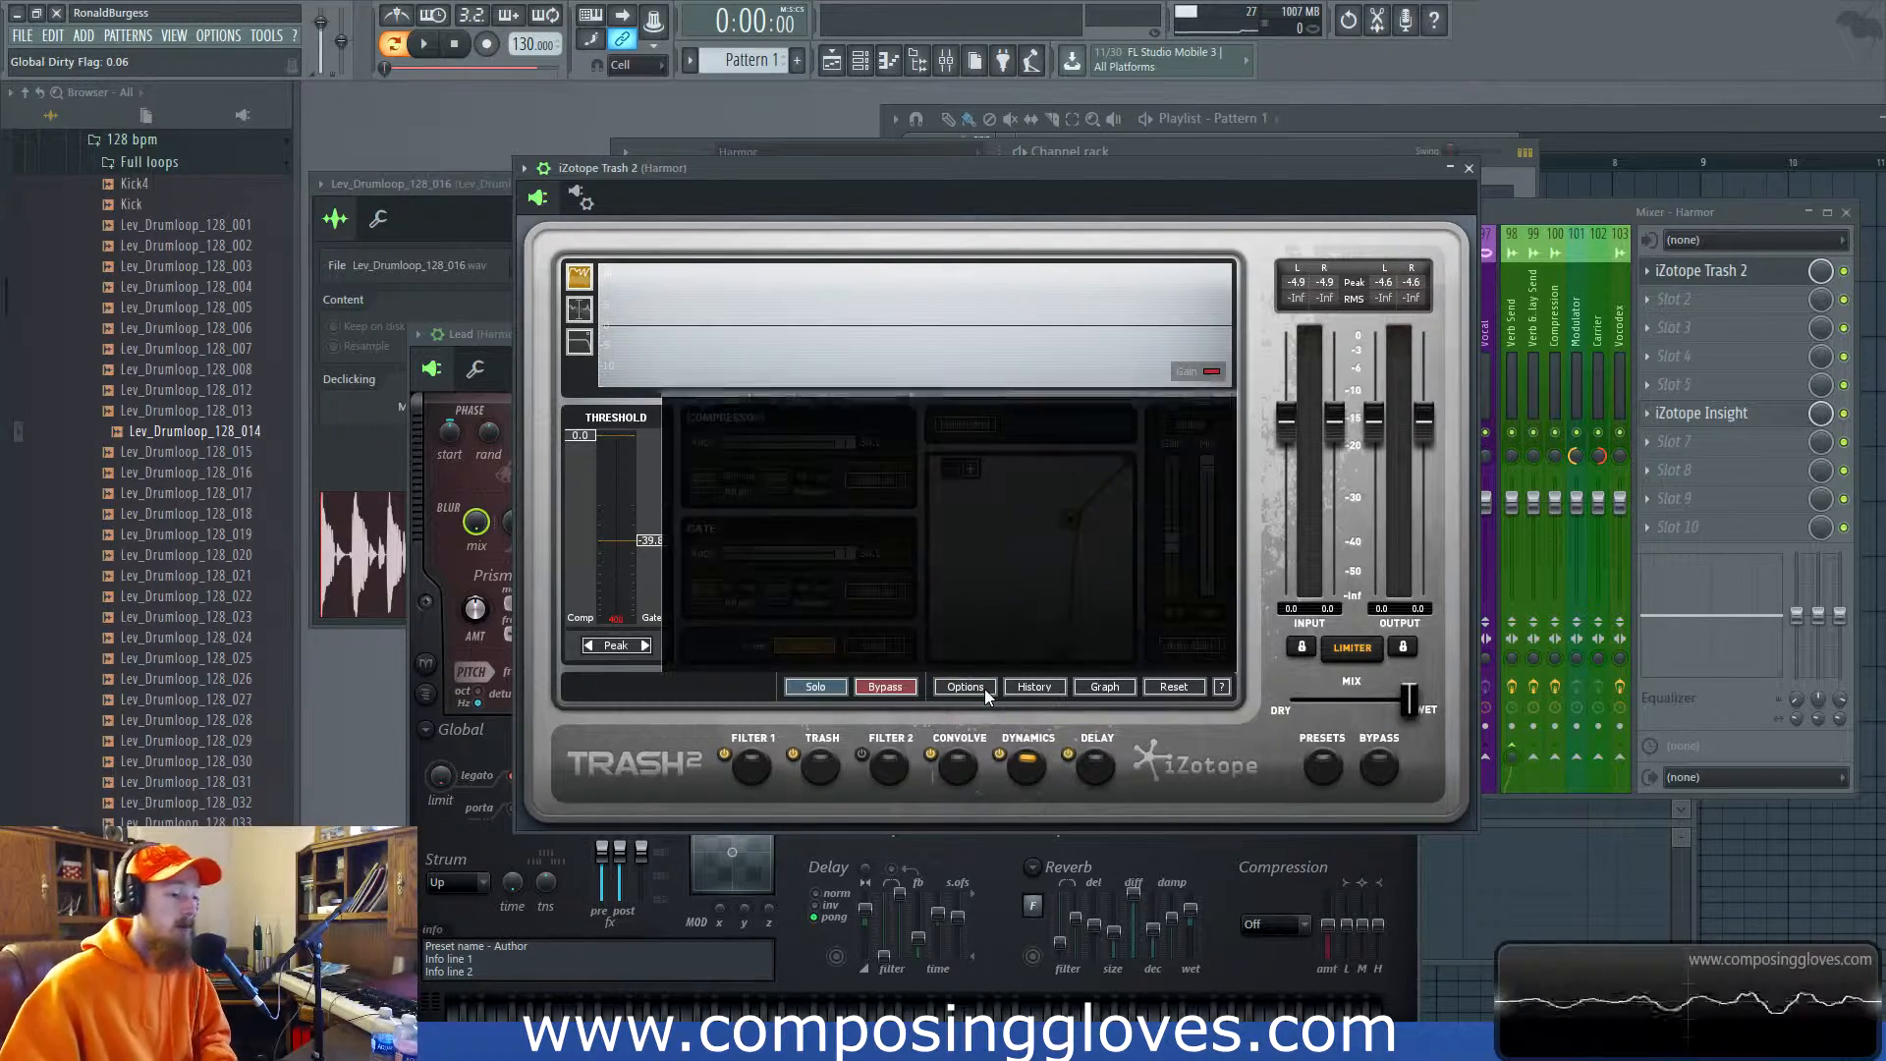
click(920, 385)
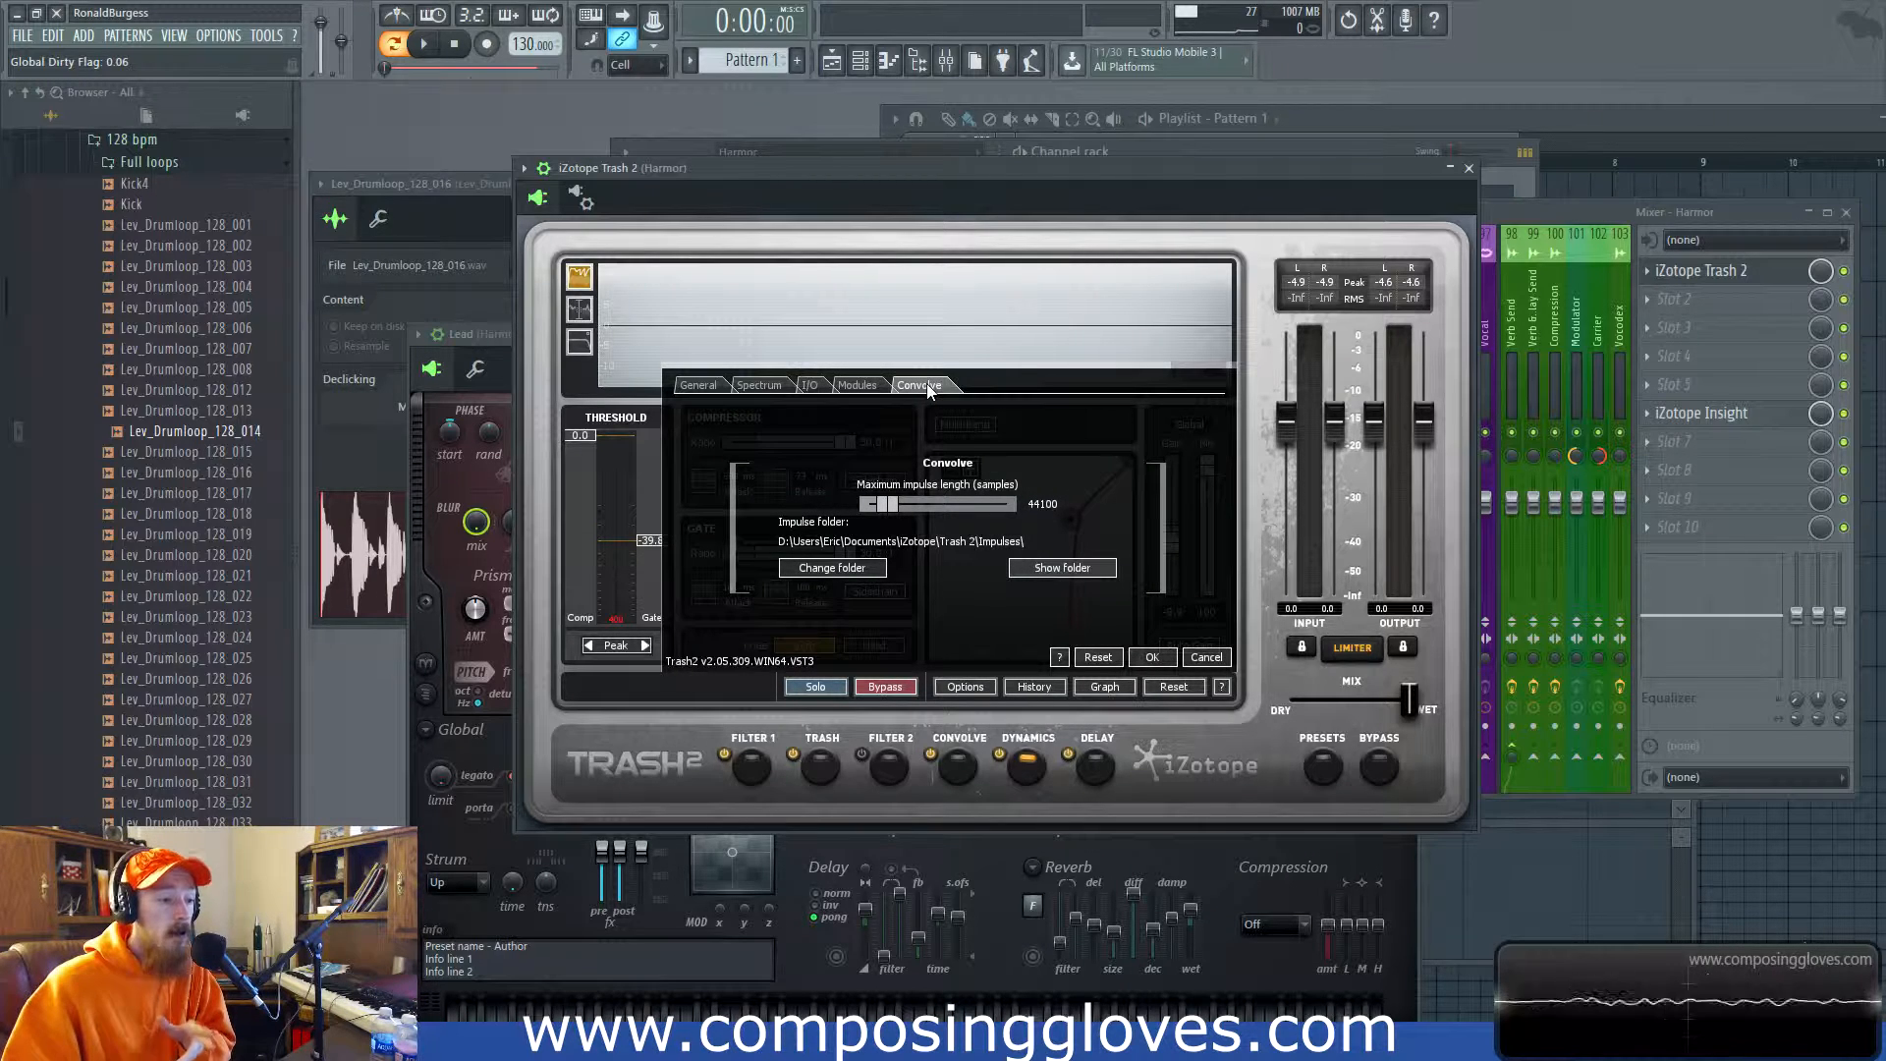
click(857, 385)
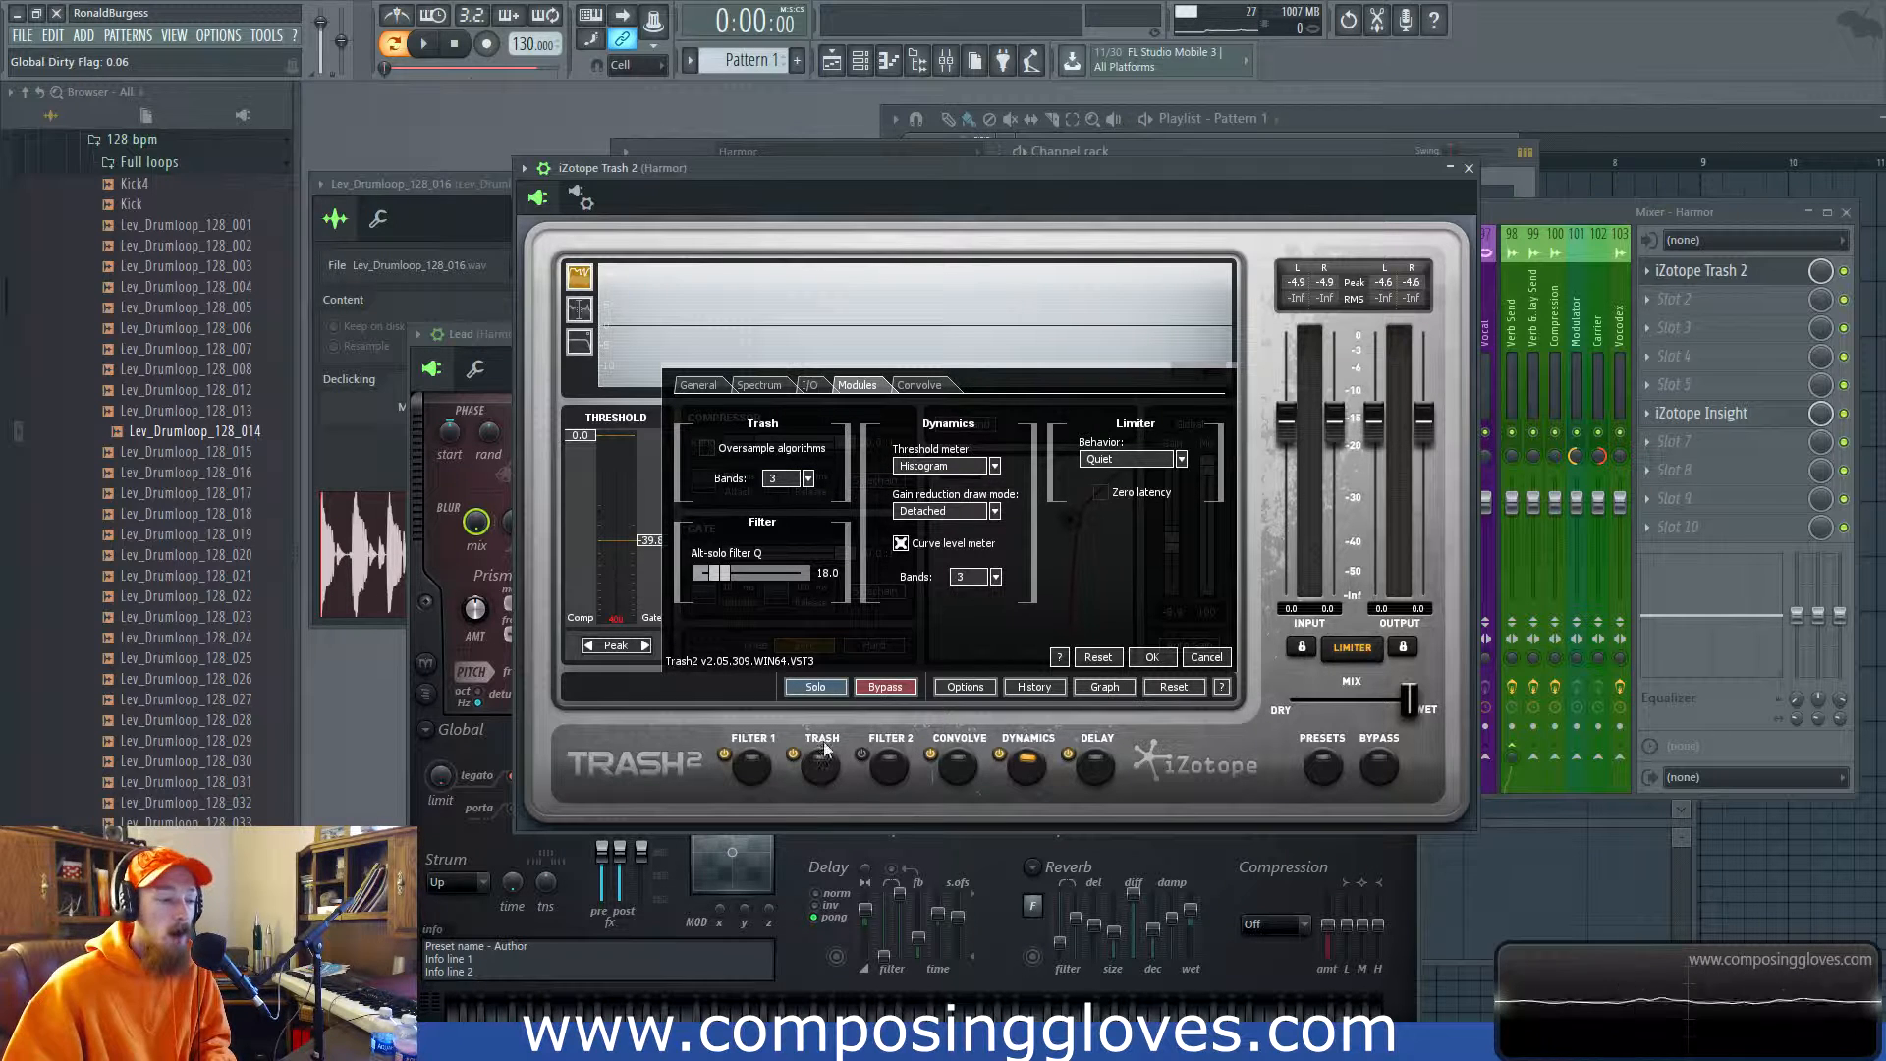
click(810, 387)
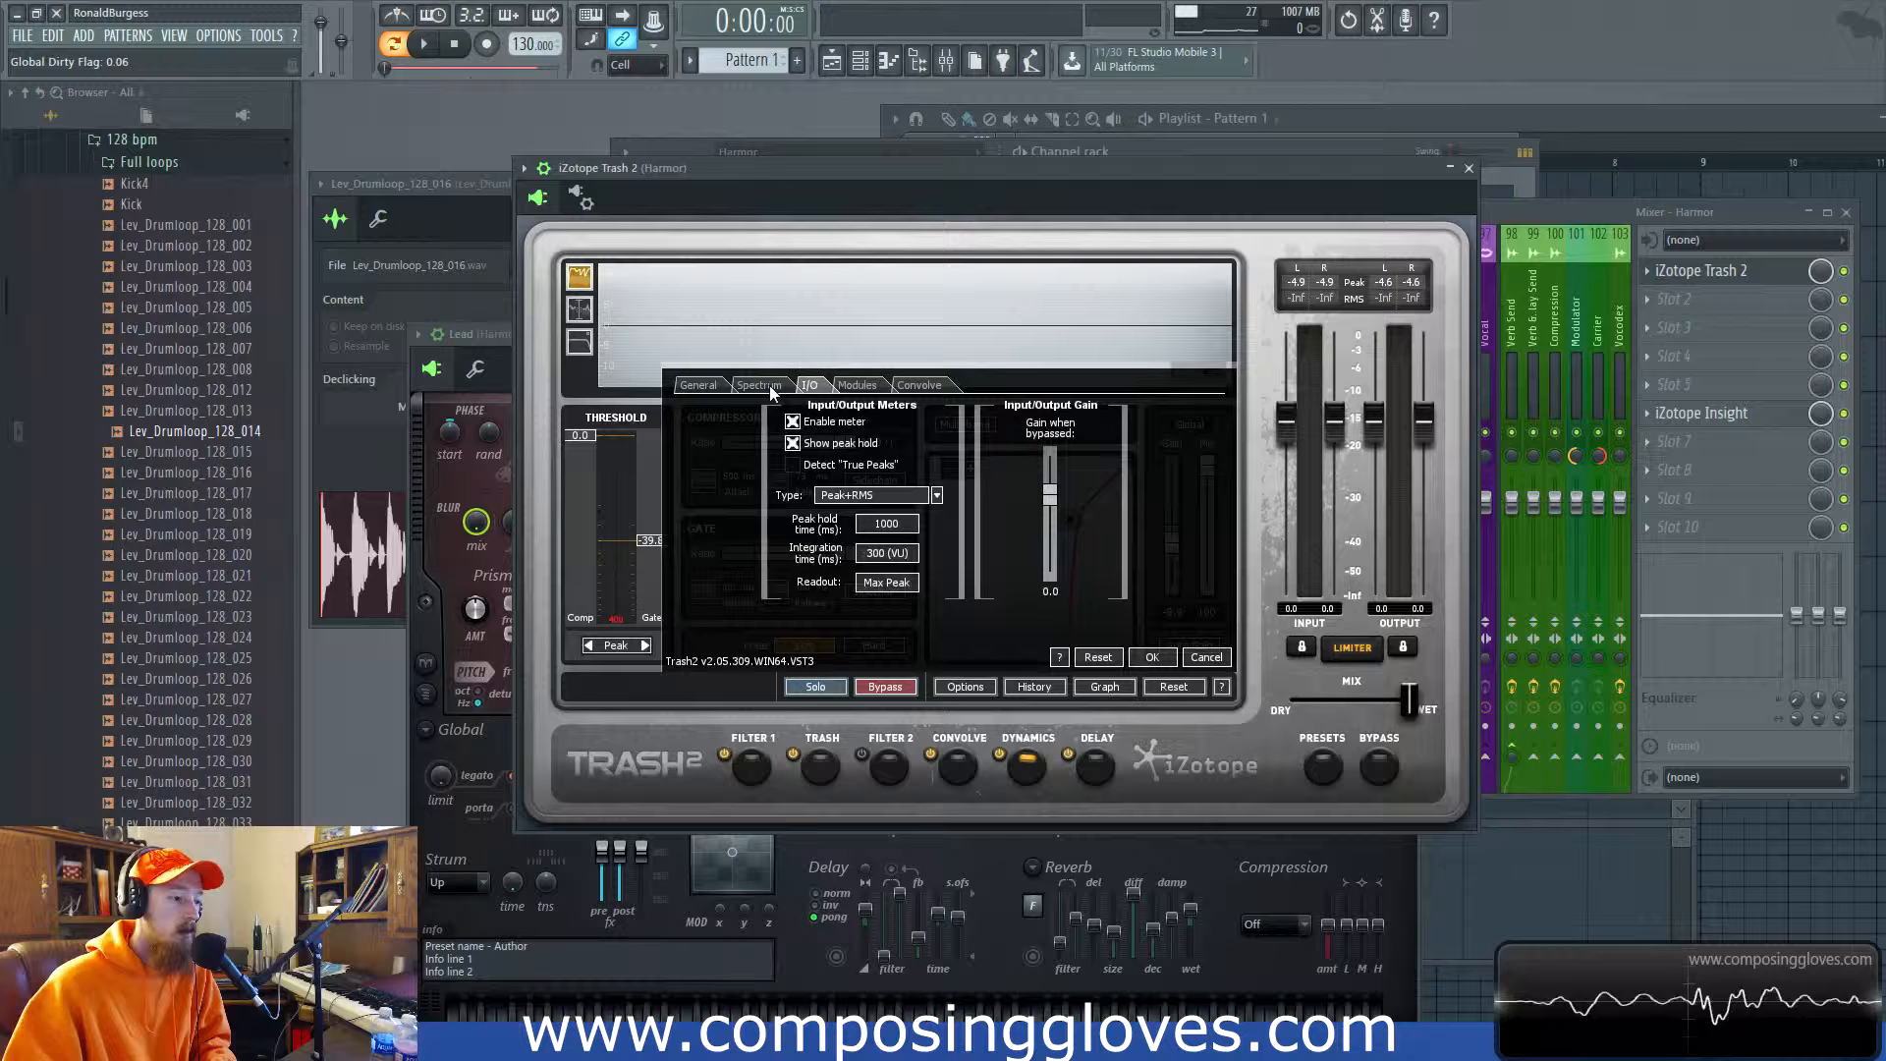
click(868, 388)
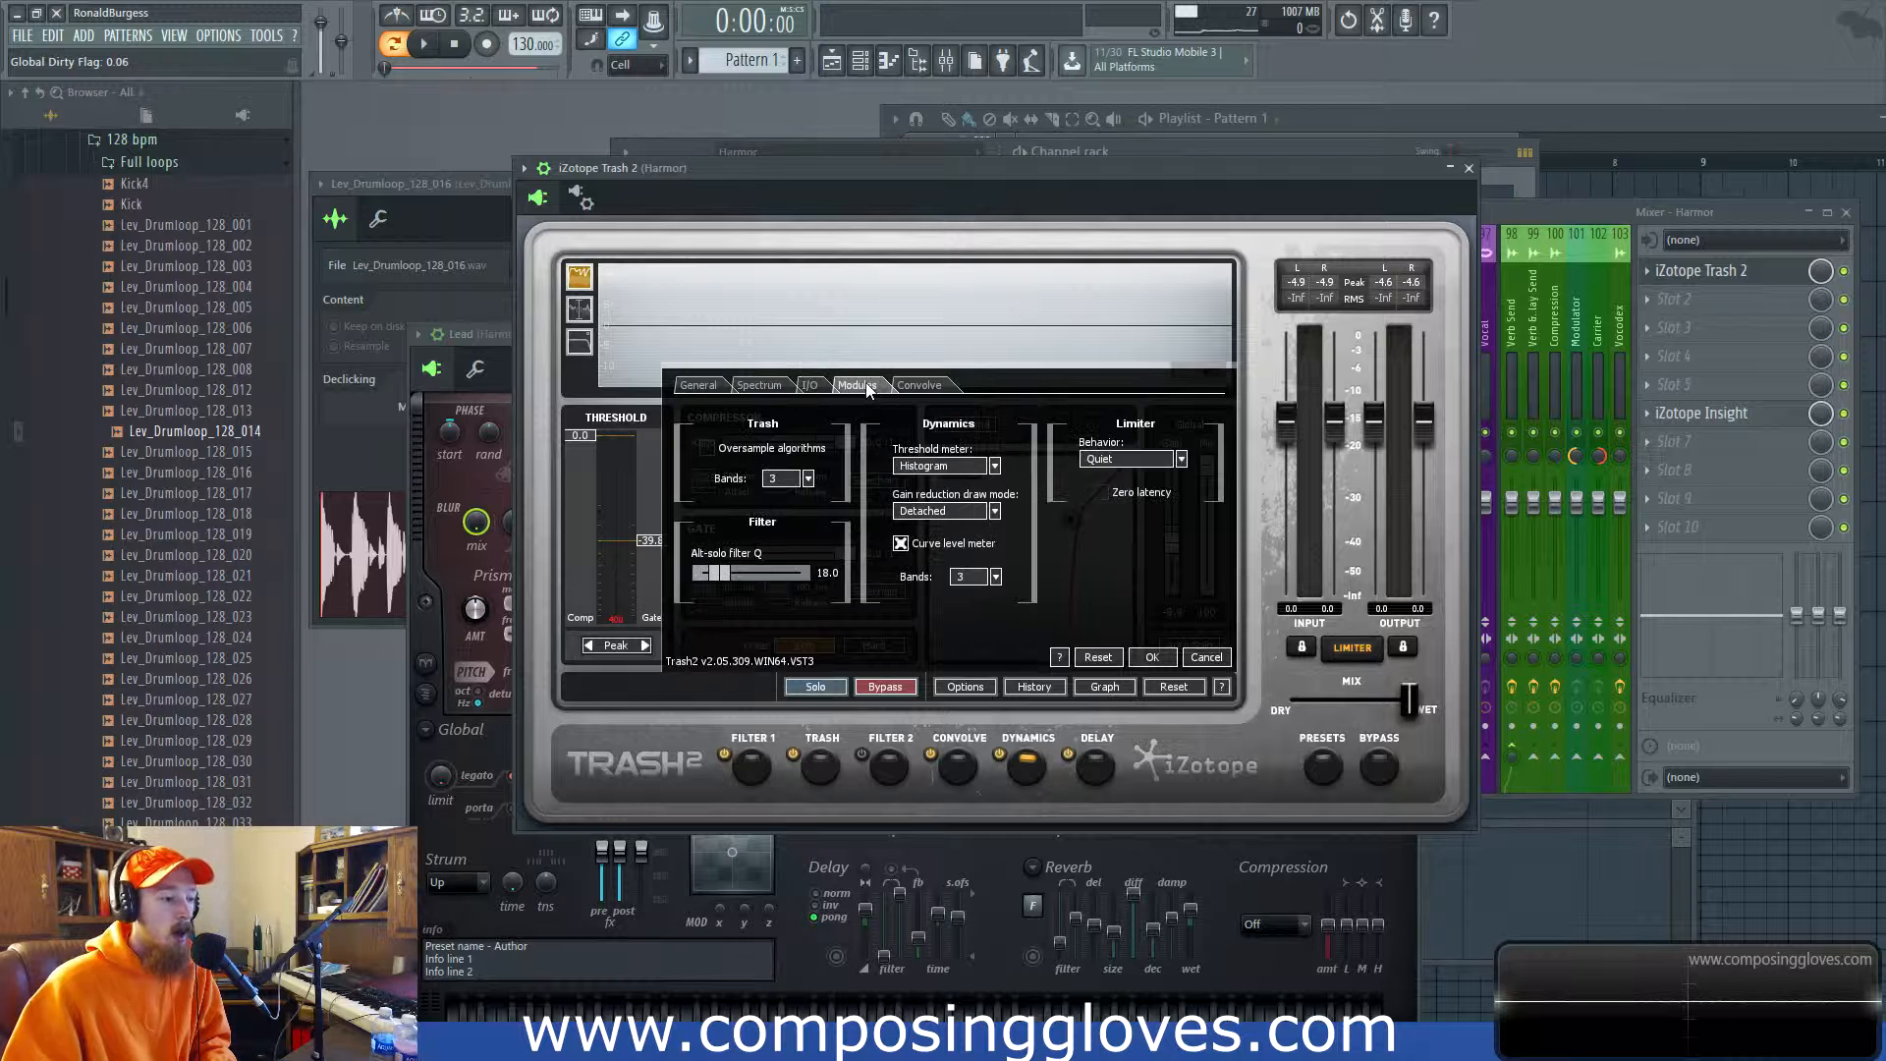
click(809, 386)
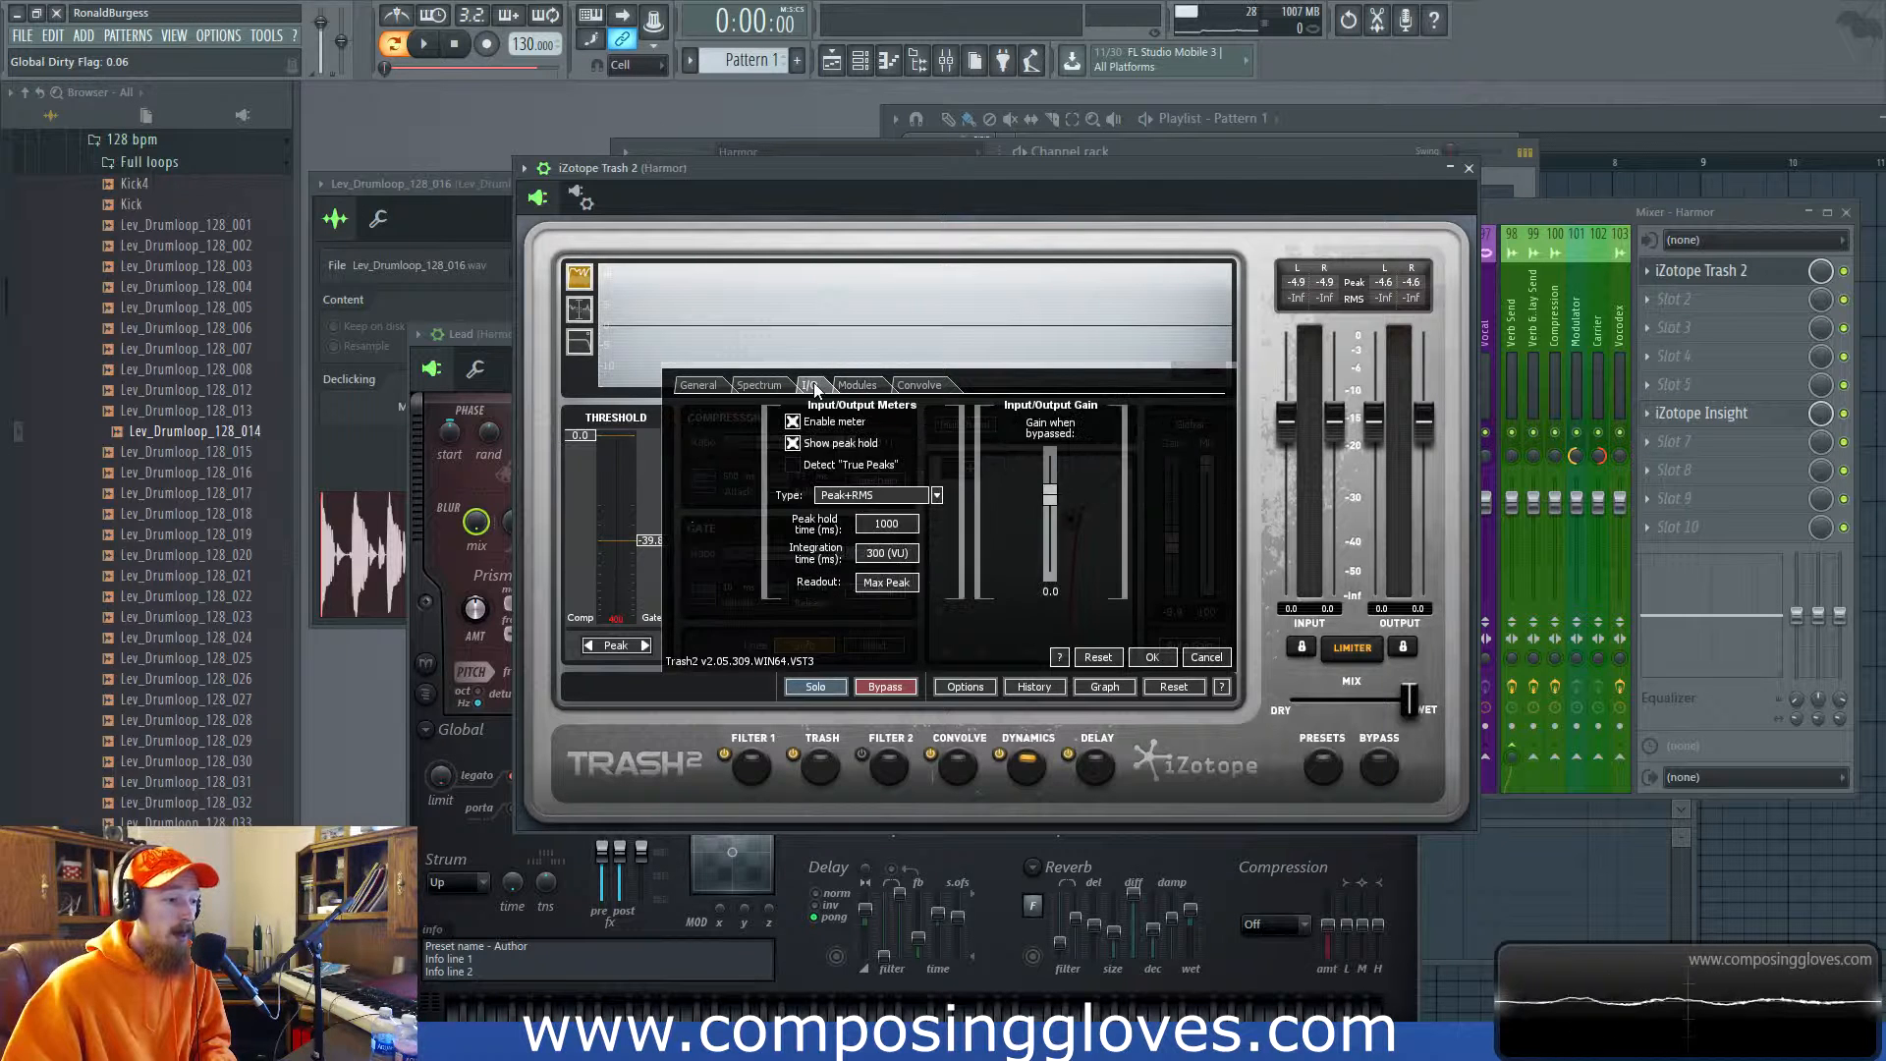
click(754, 385)
click(698, 386)
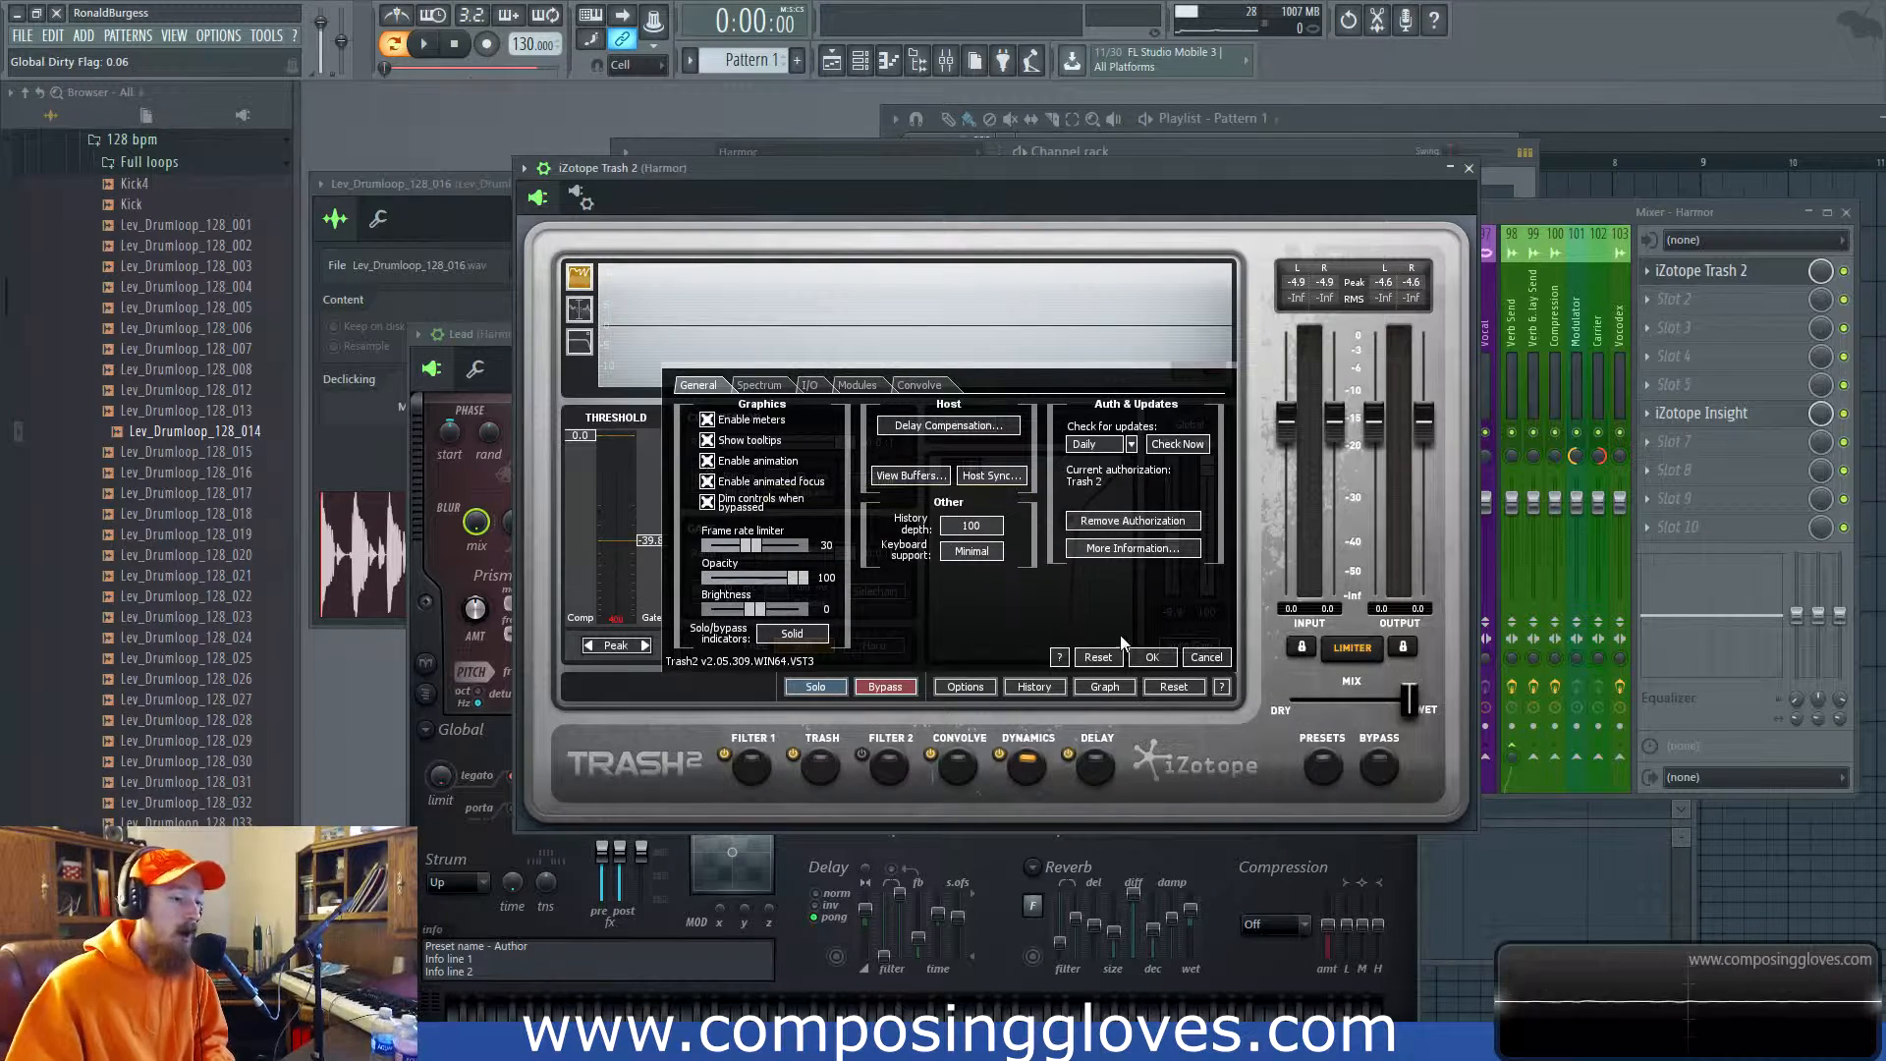
click(1149, 658)
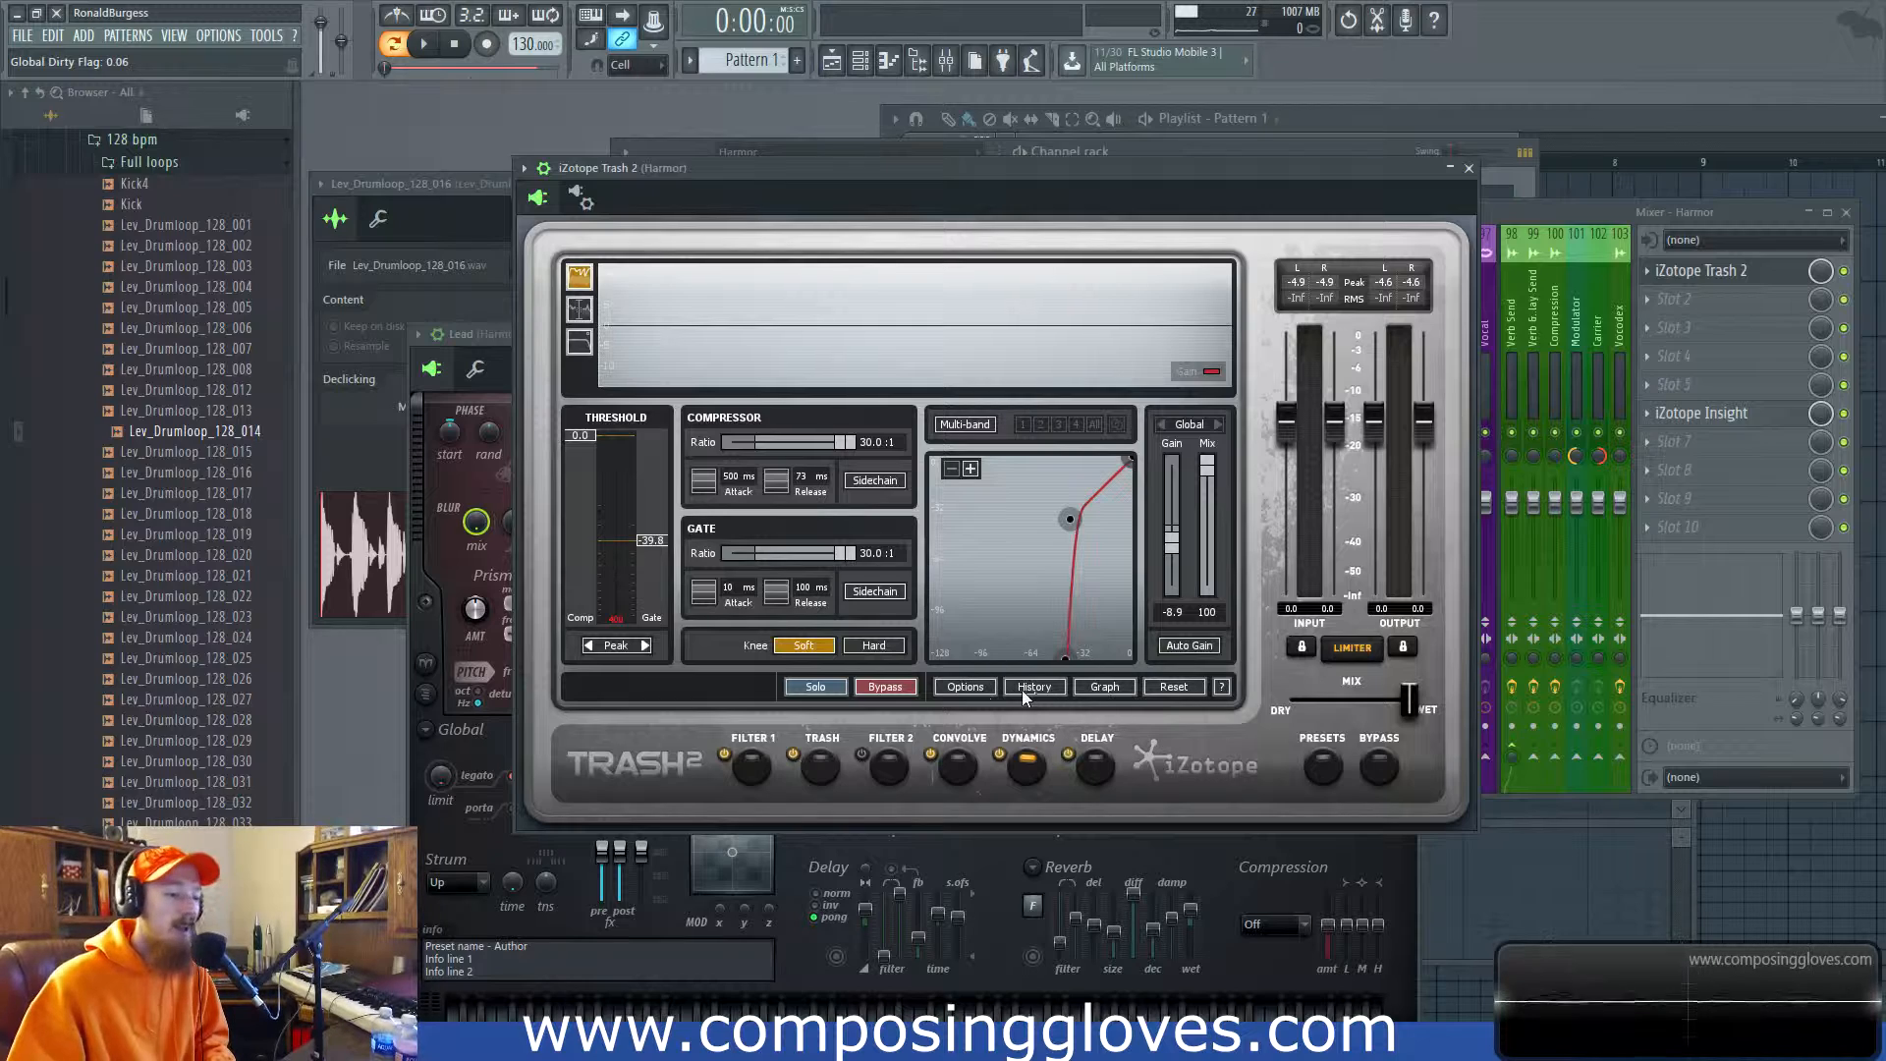
Try the plugin with animation disabled in the general options, and re-enable it.
click(967, 686)
click(707, 461)
click(1160, 663)
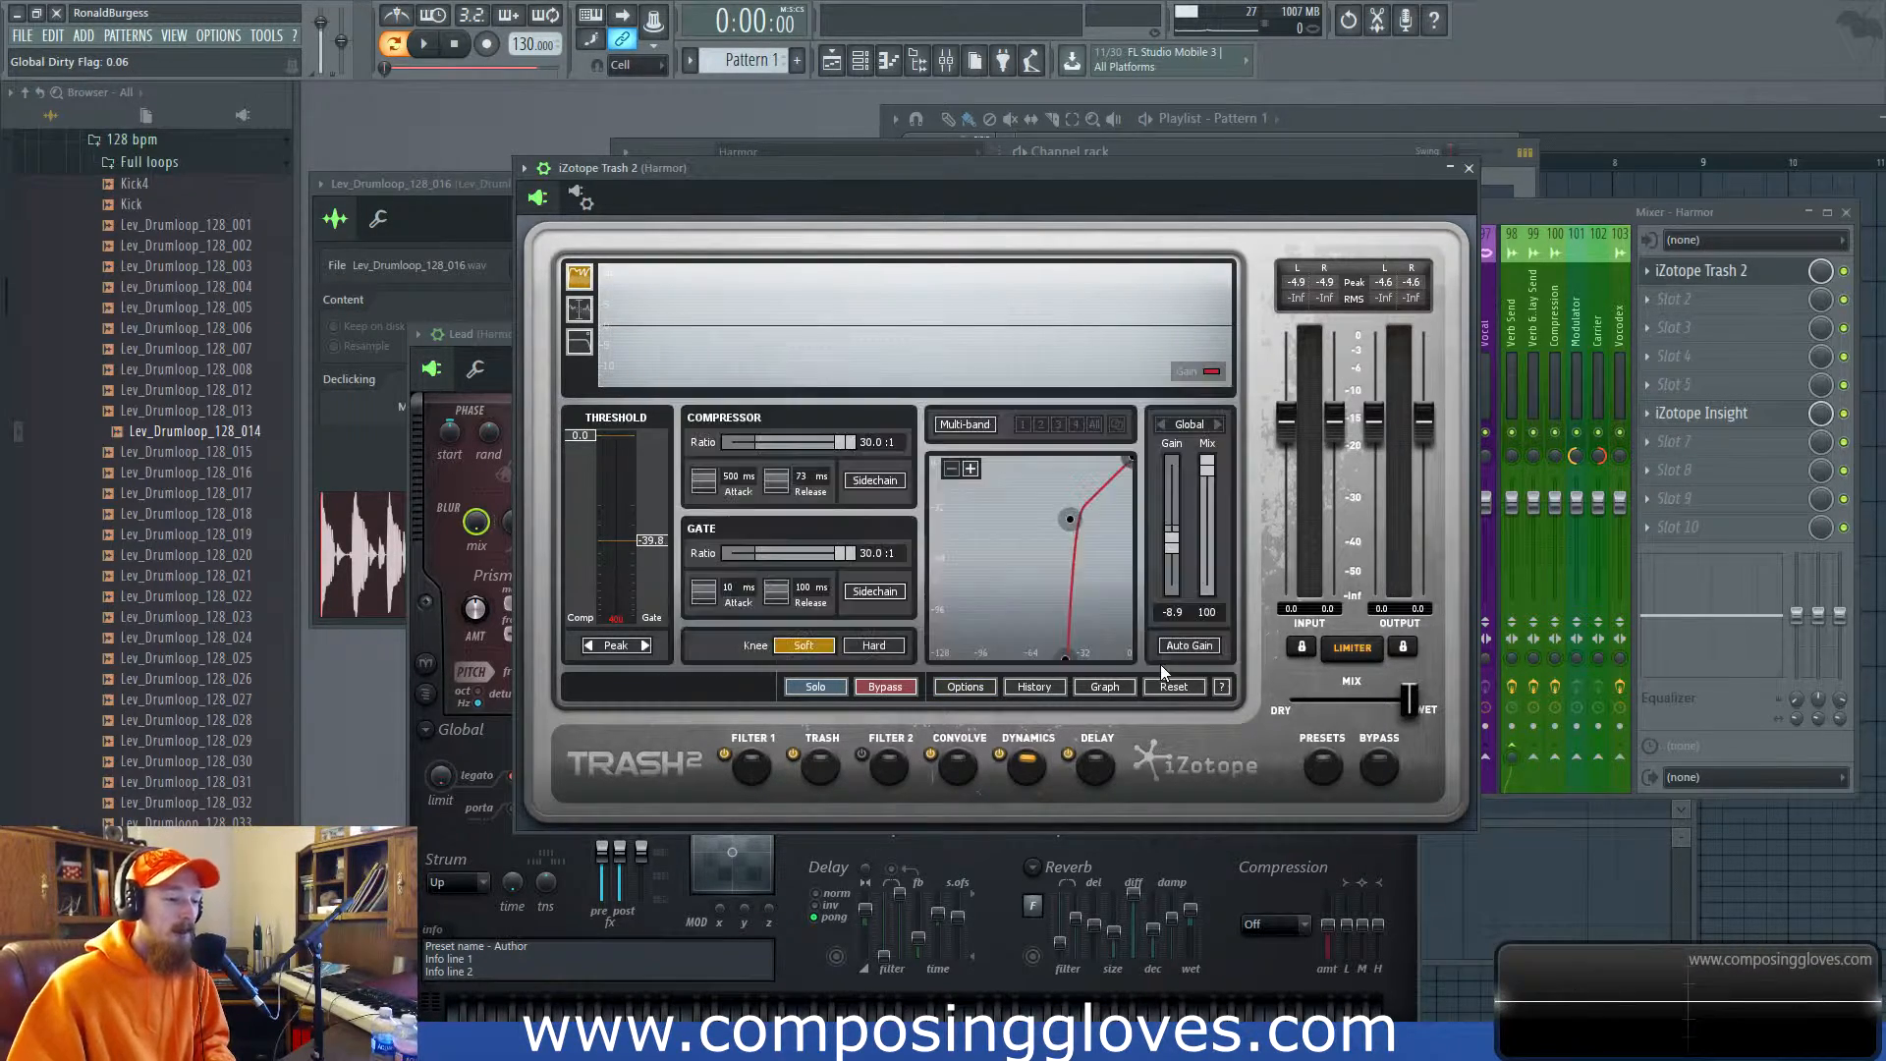
click(986, 691)
click(707, 461)
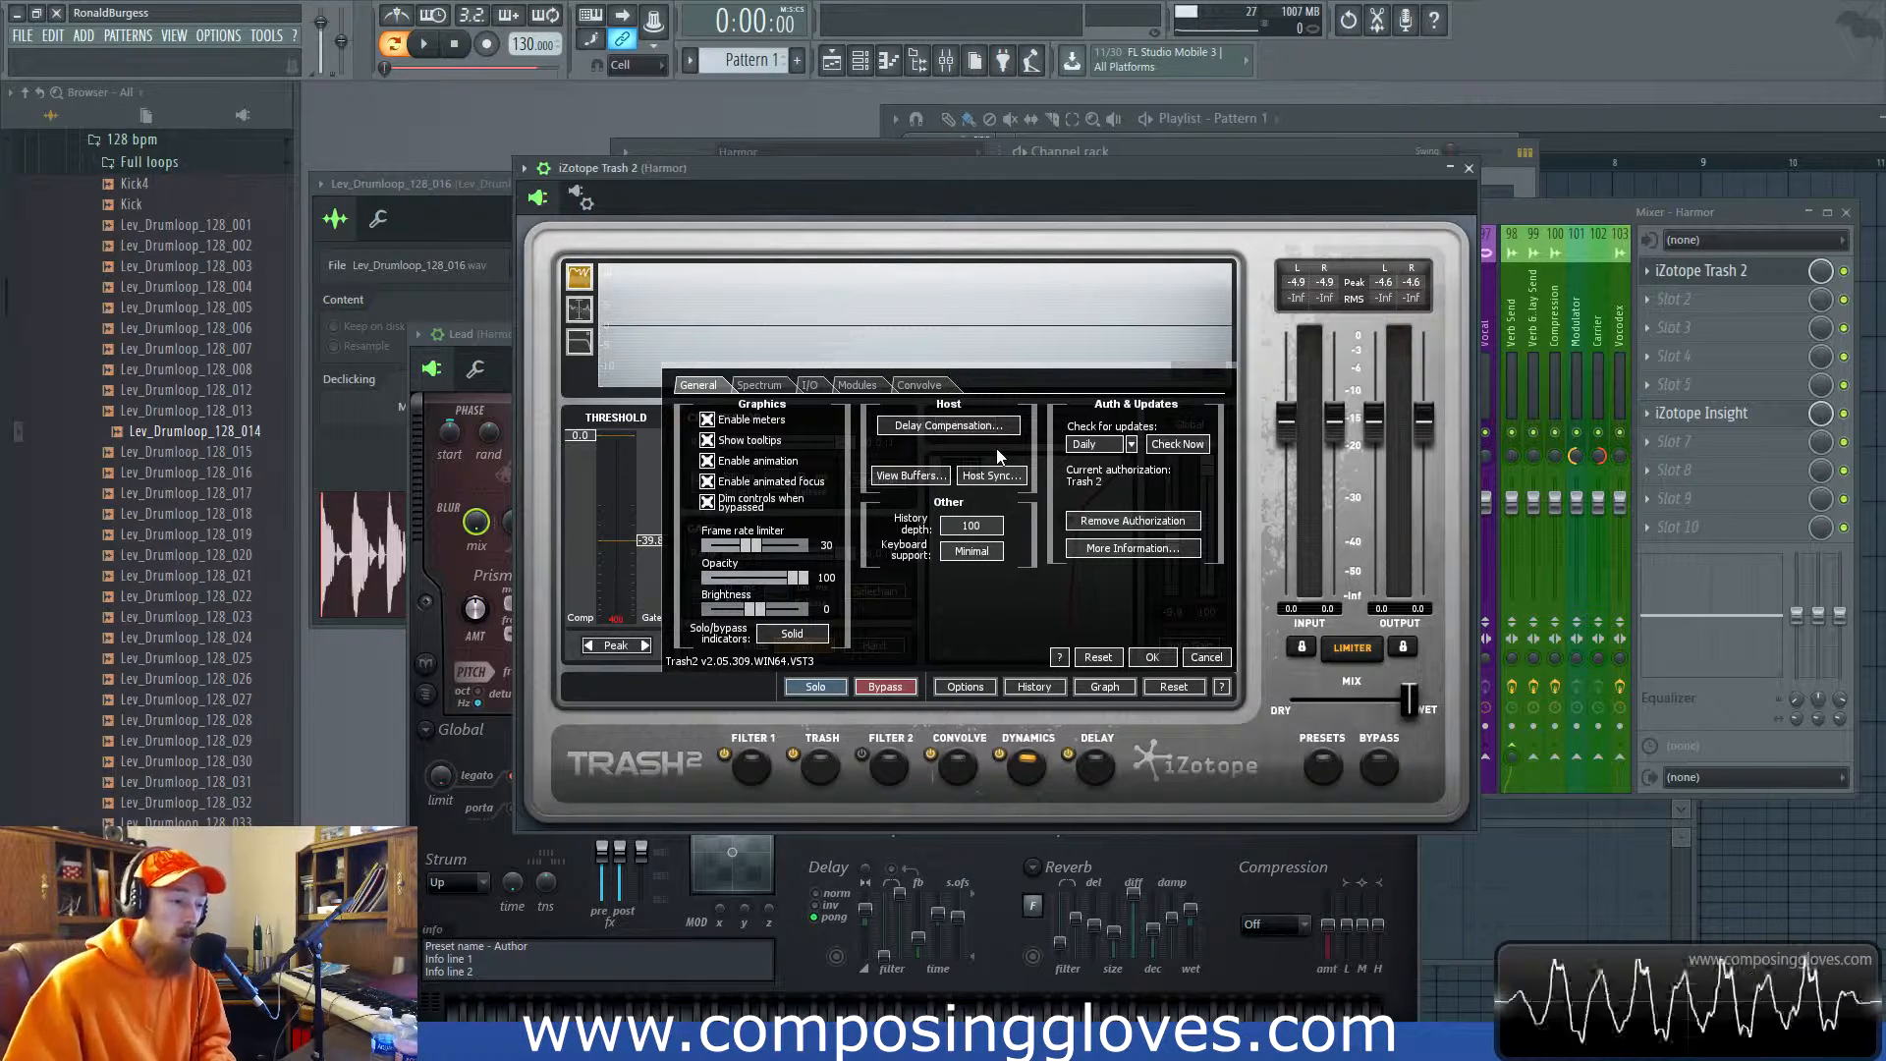
Try a lower left input gain and reset the fader to its default.
mouse_move(914, 189)
mouse_down()
mouse_move(918, 165)
mouse_move(896, 186)
mouse_up()
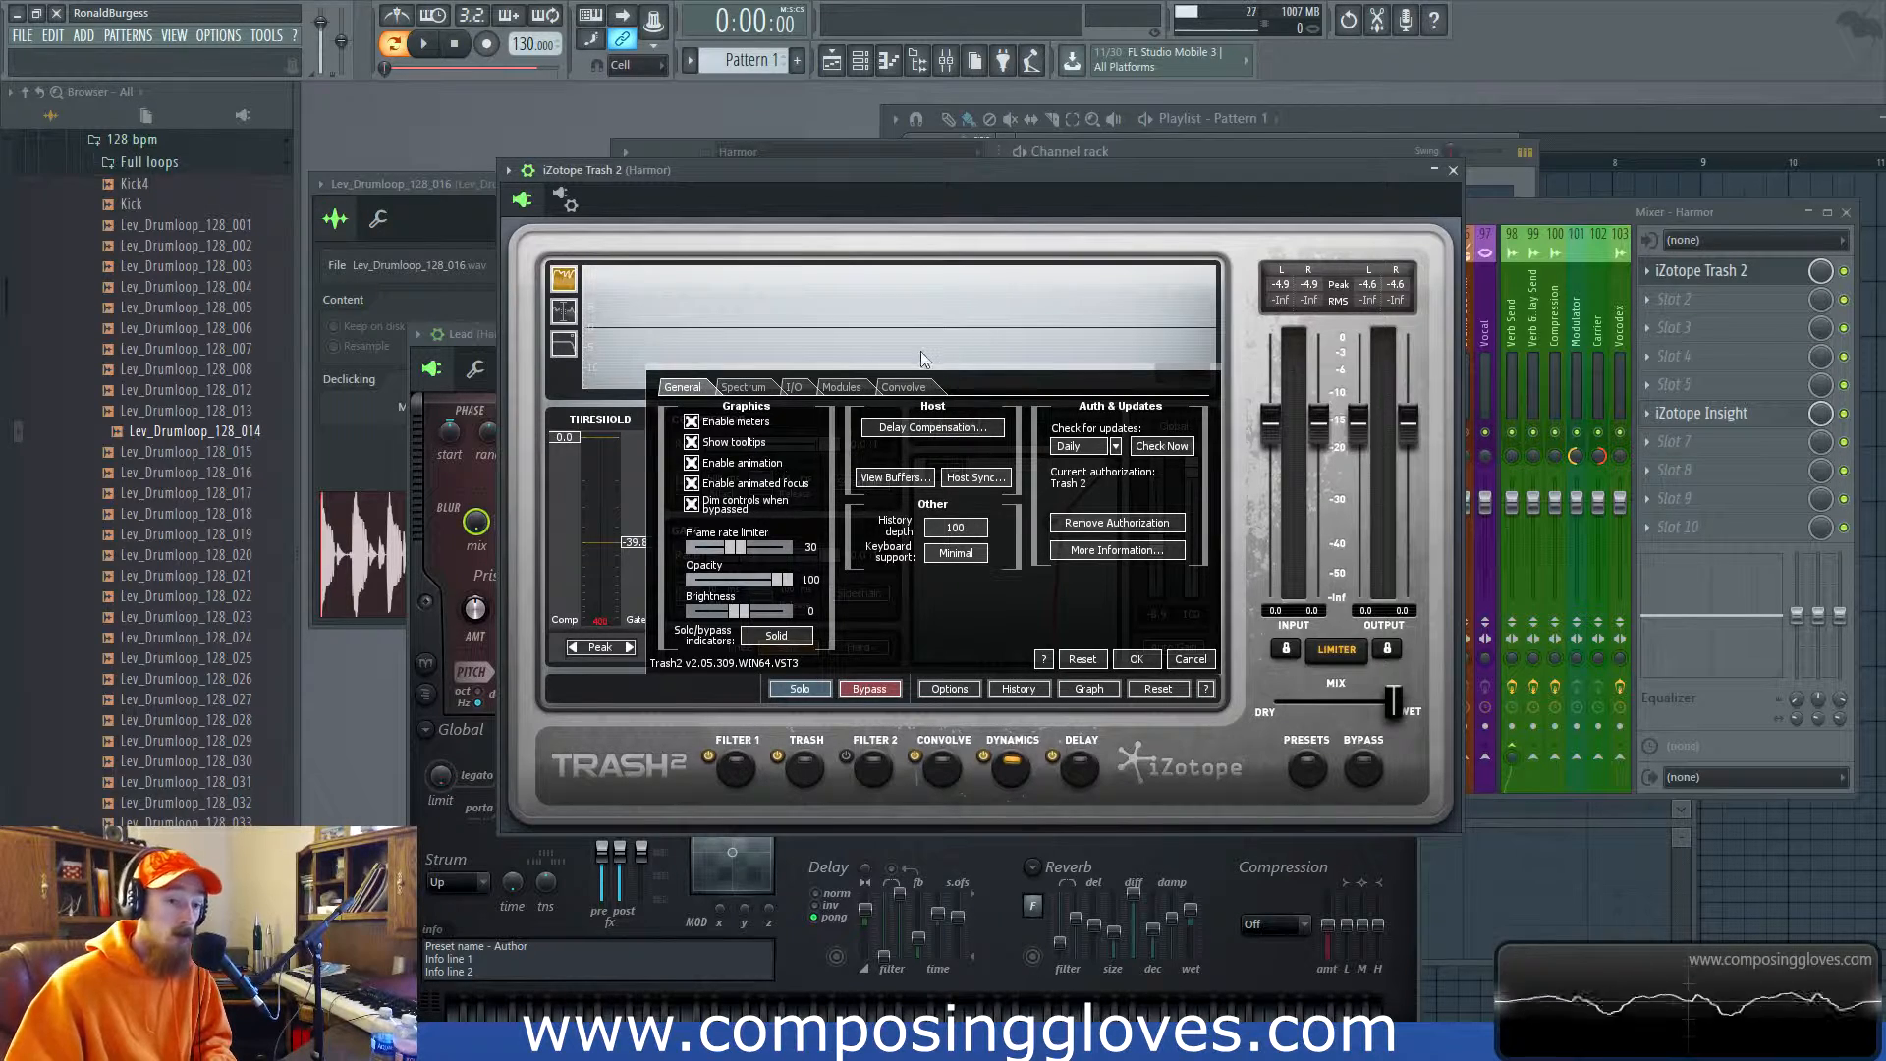
drag(1023, 169, 1016, 156)
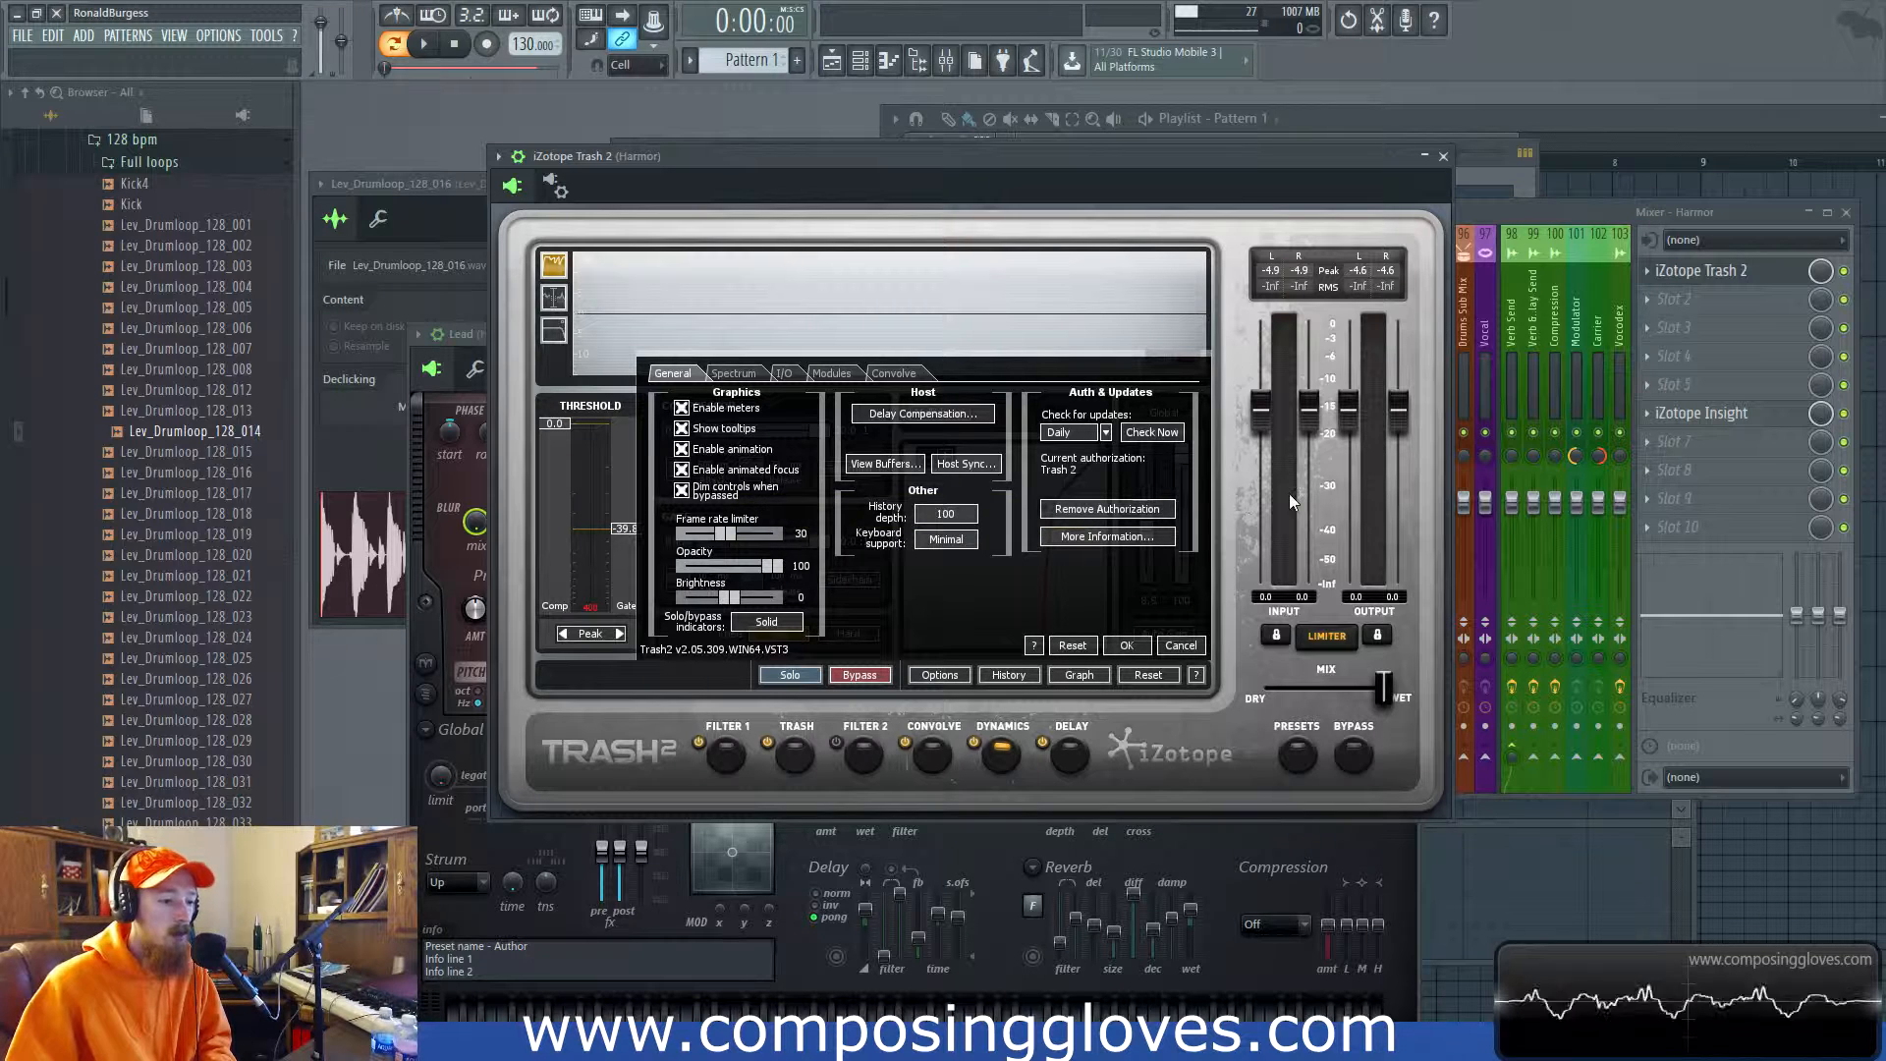
drag(1261, 409, 1260, 429)
double_click(1260, 426)
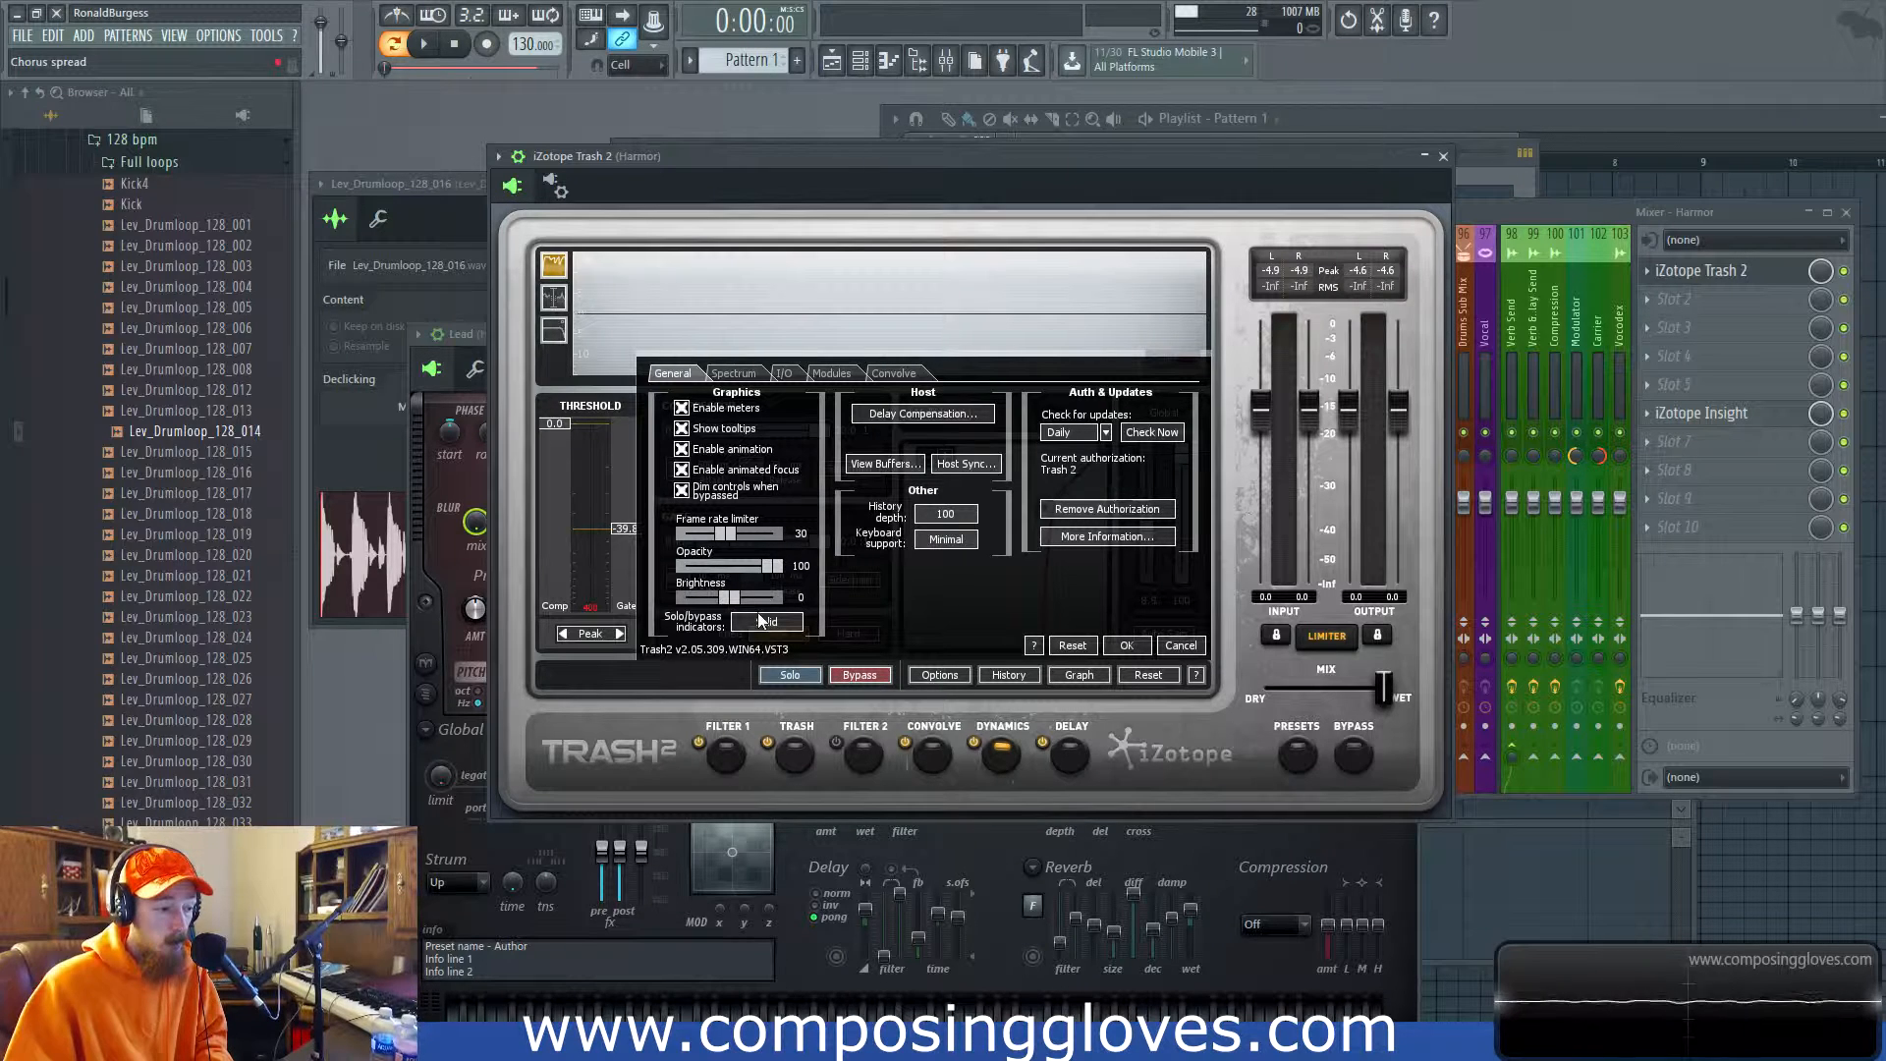
Bypass the Dynamics module, close the options, and toggle the bypass off and back on.
click(861, 676)
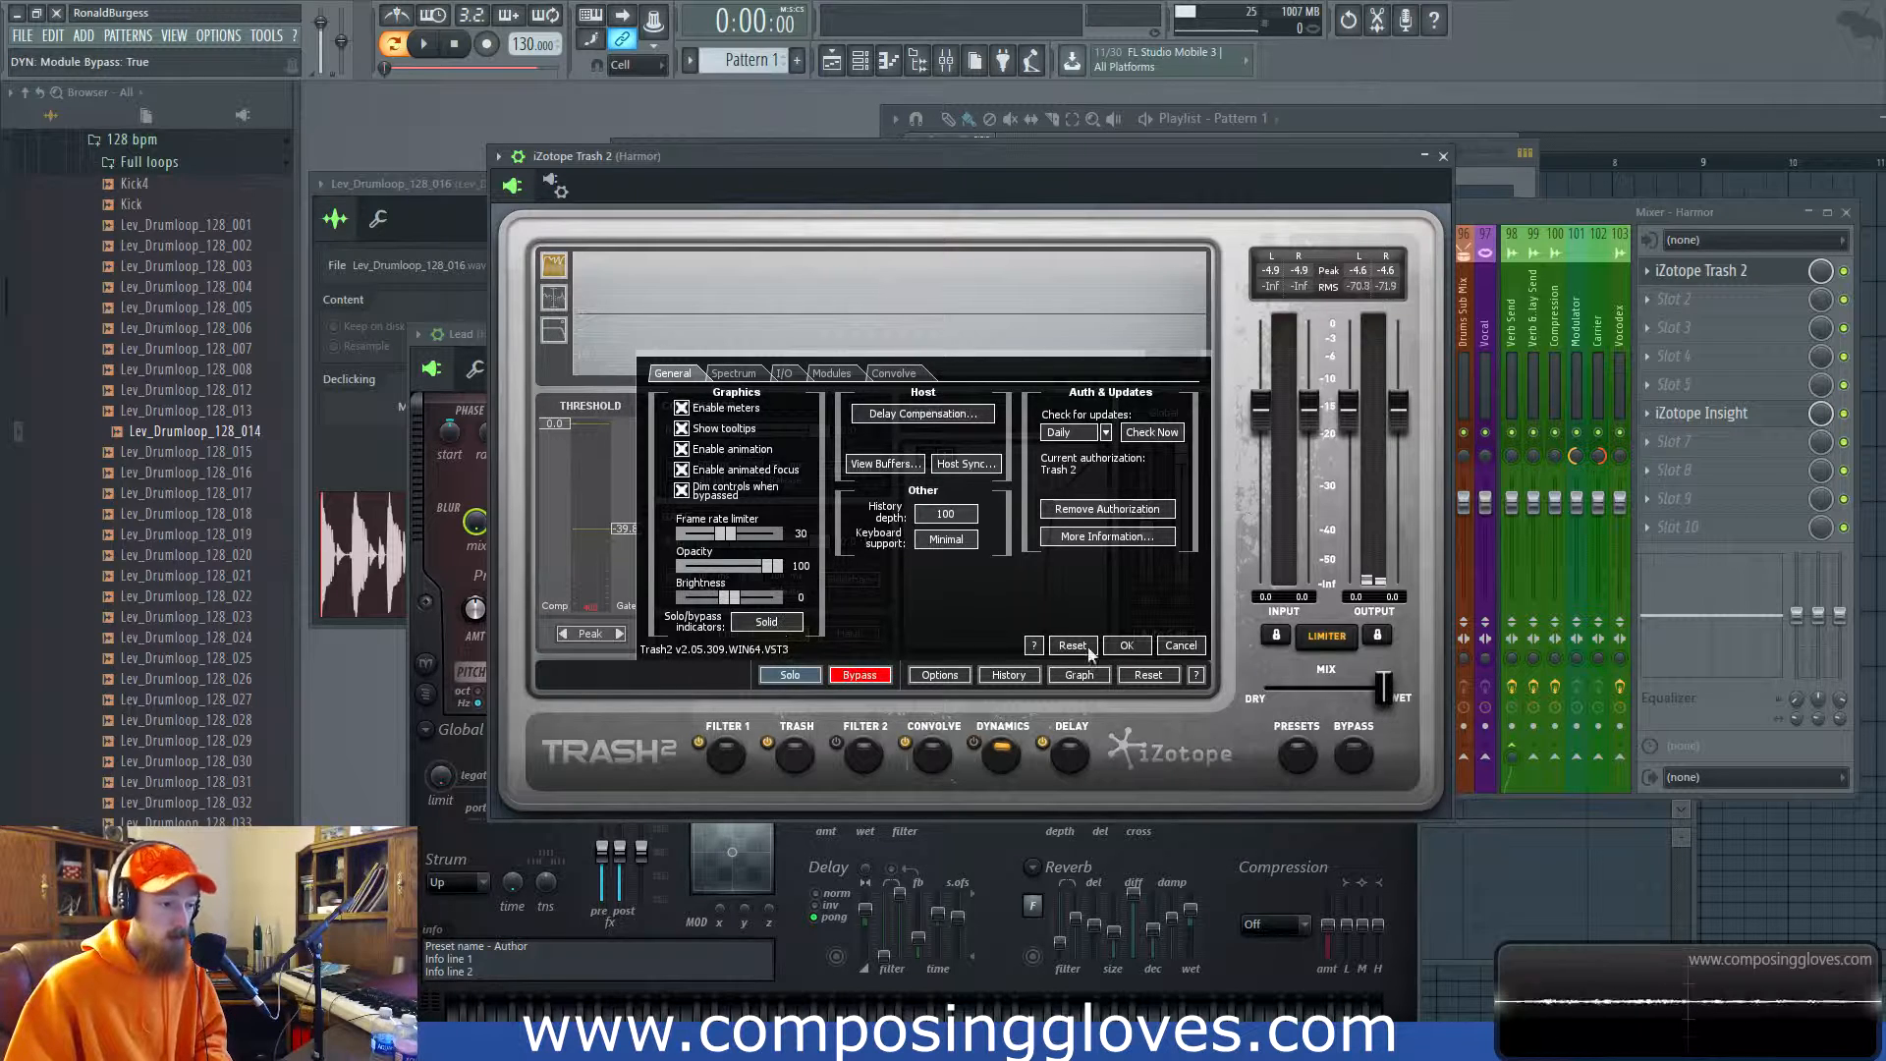
click(1124, 645)
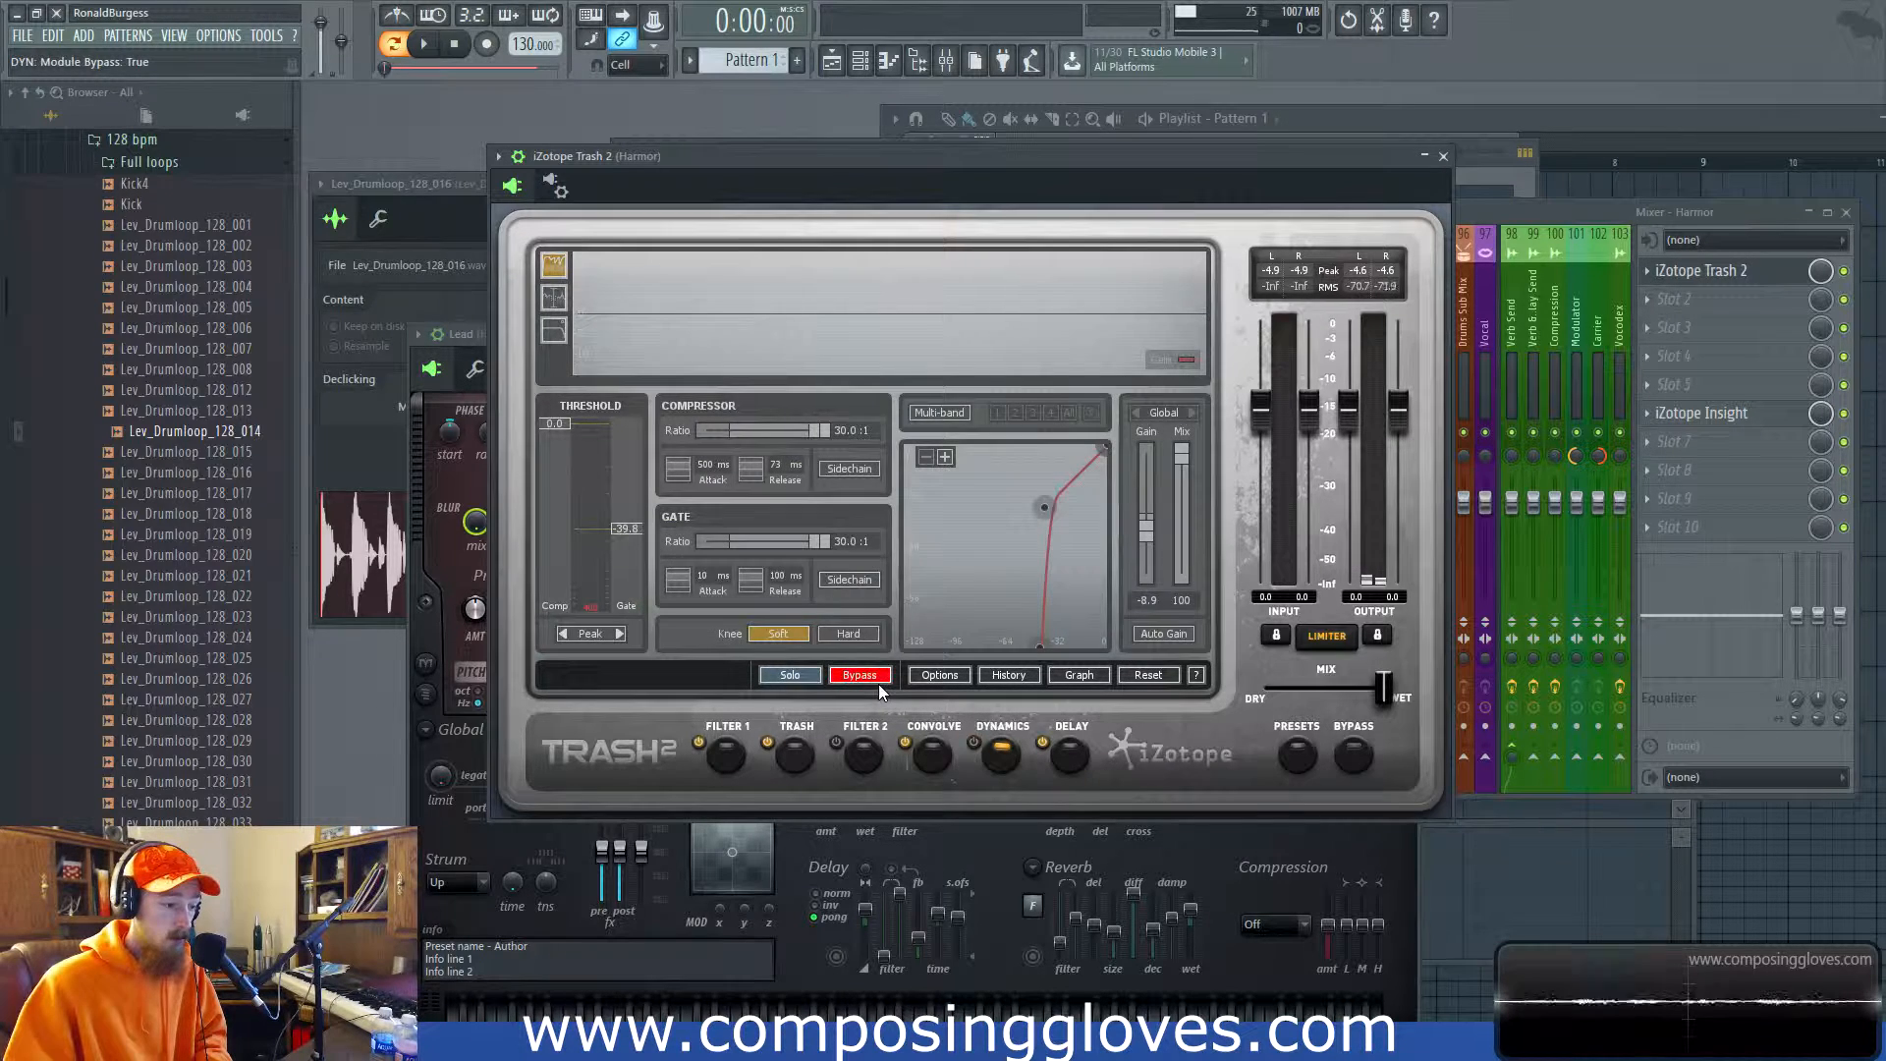
click(878, 680)
click(864, 681)
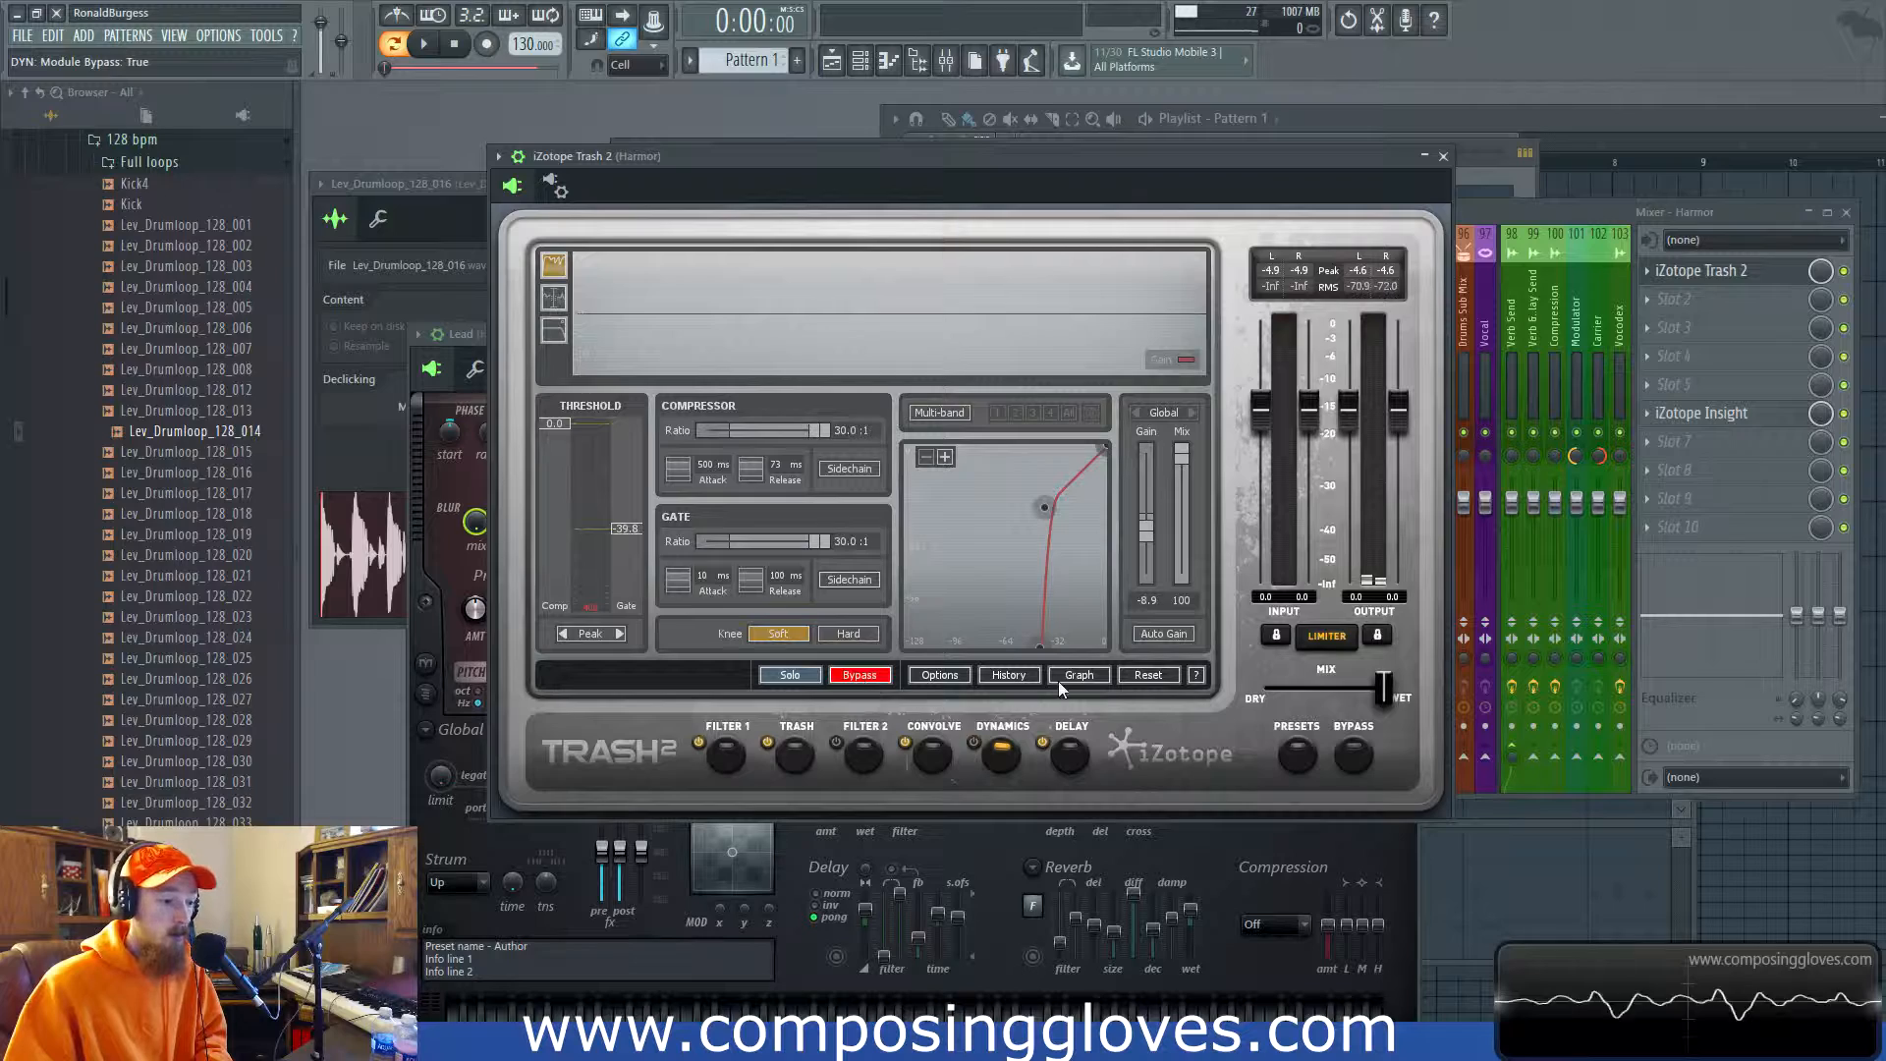
Review the general options again, including the solo/bypass indicator and animated focus settings, and close them.
click(940, 675)
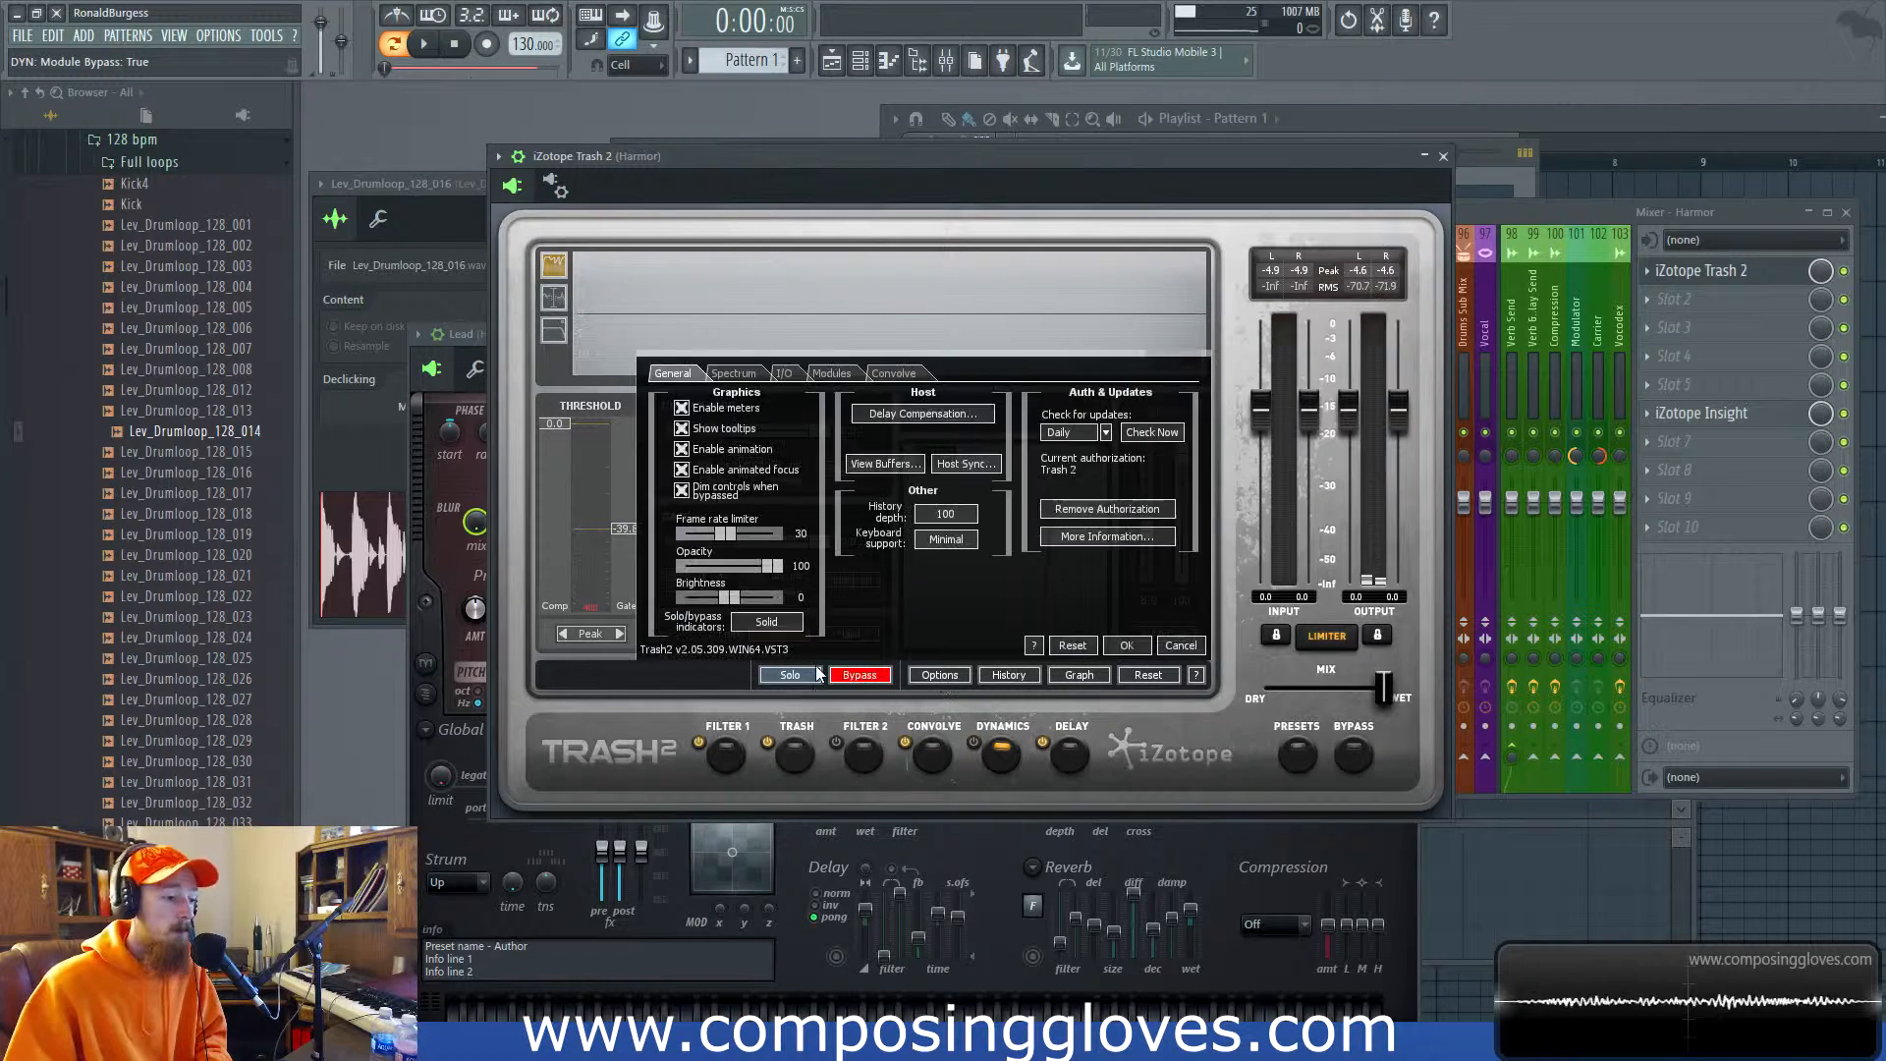
click(1121, 648)
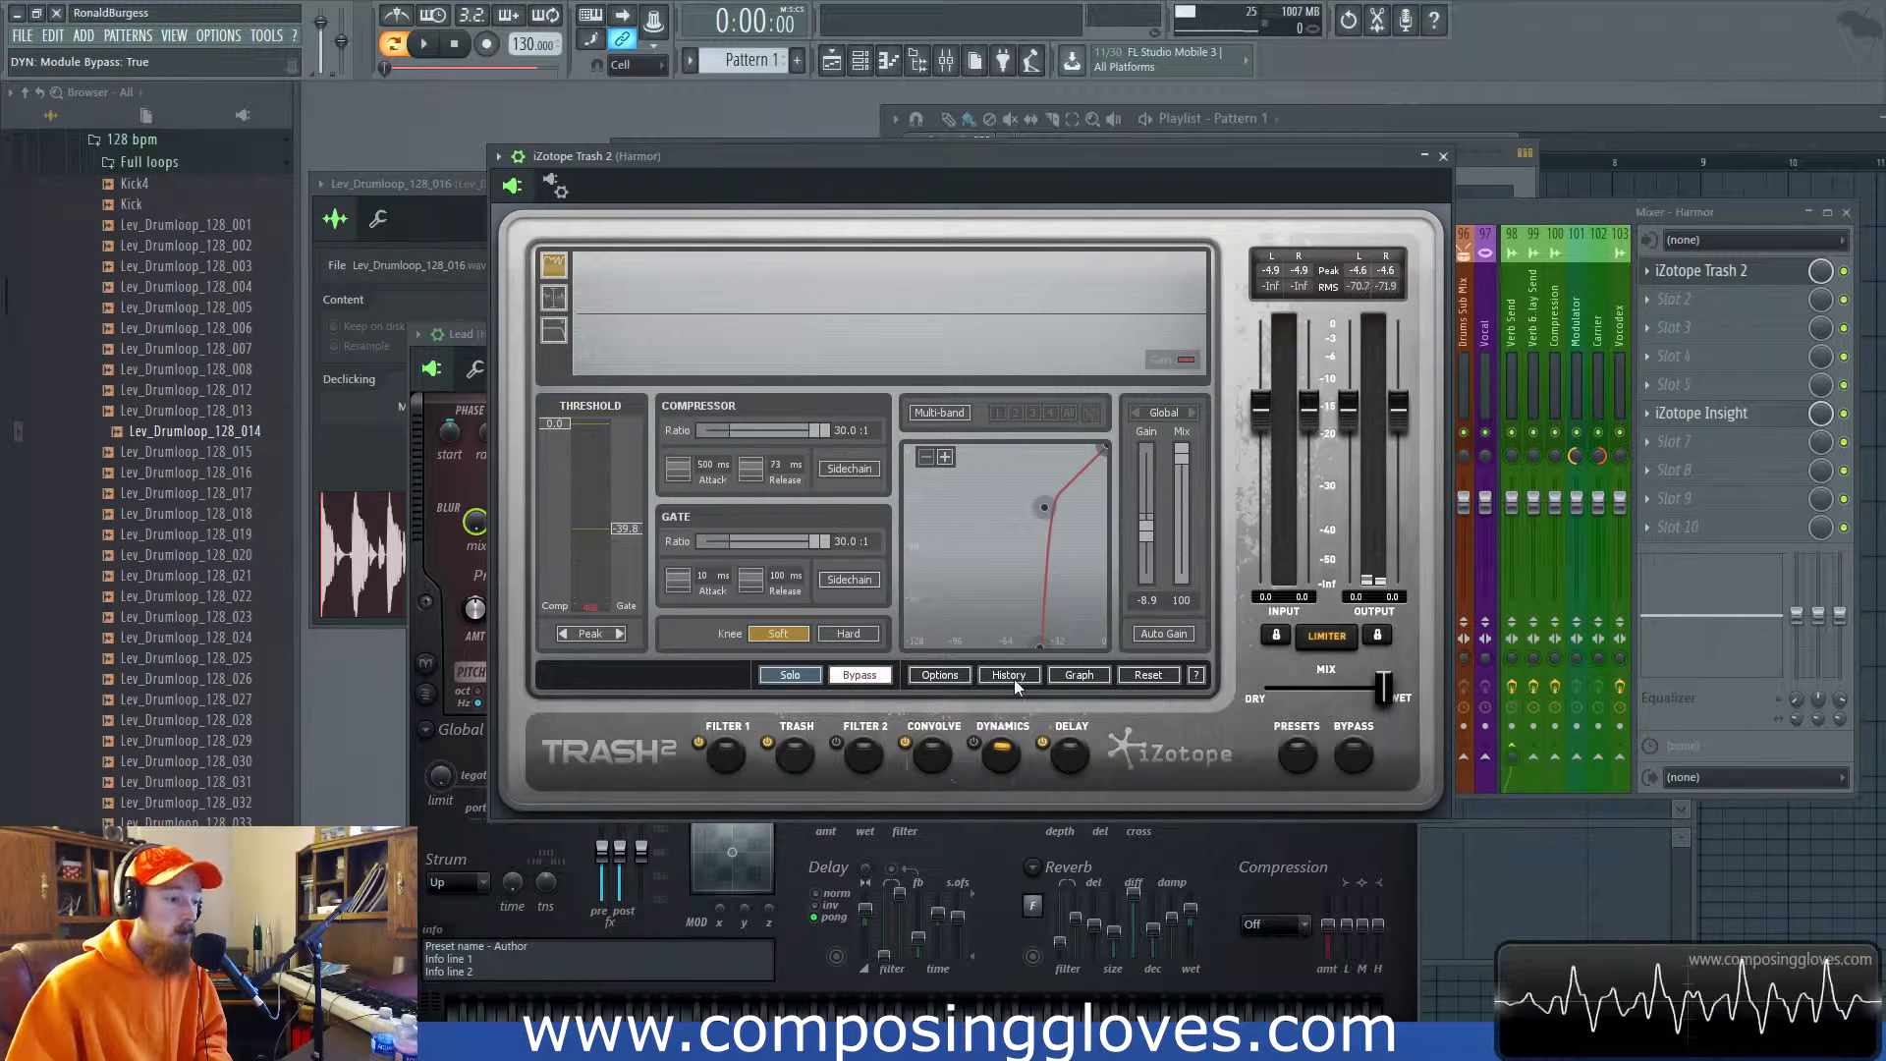
click(940, 676)
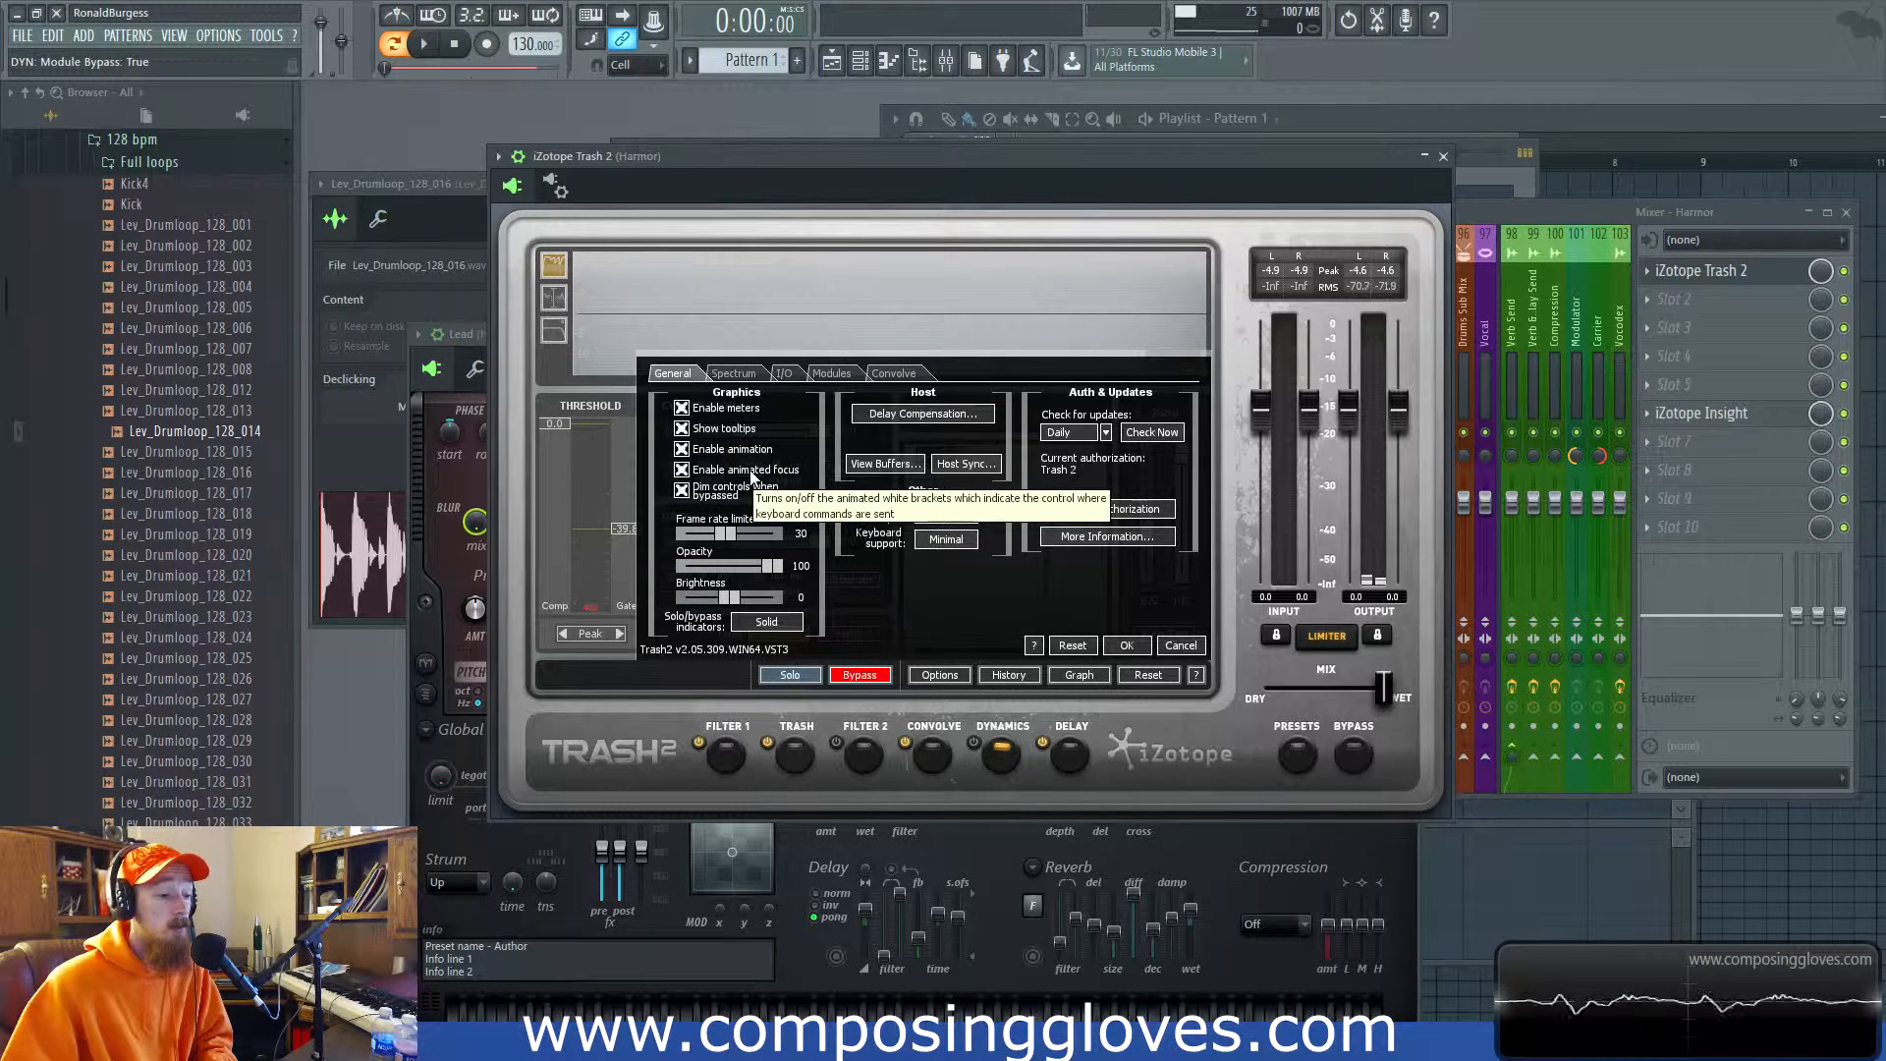
click(1130, 645)
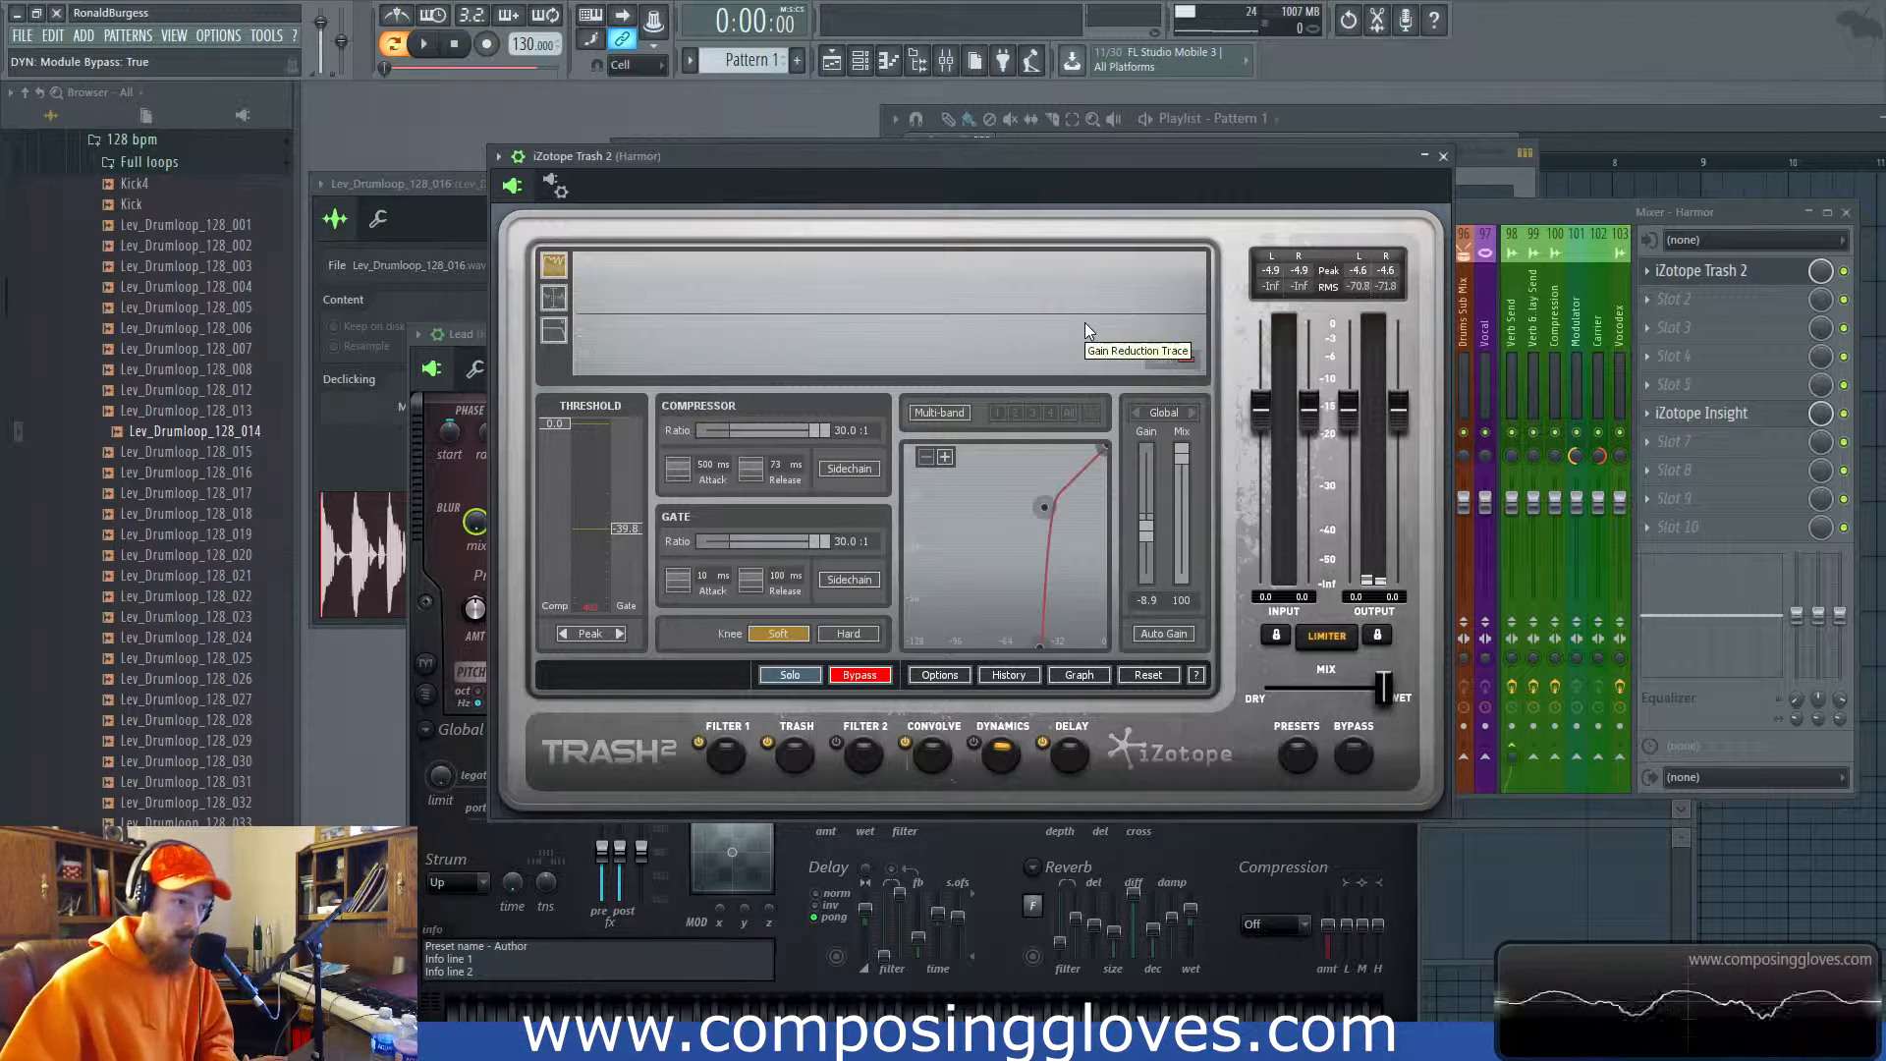
drag(1012, 155, 1012, 153)
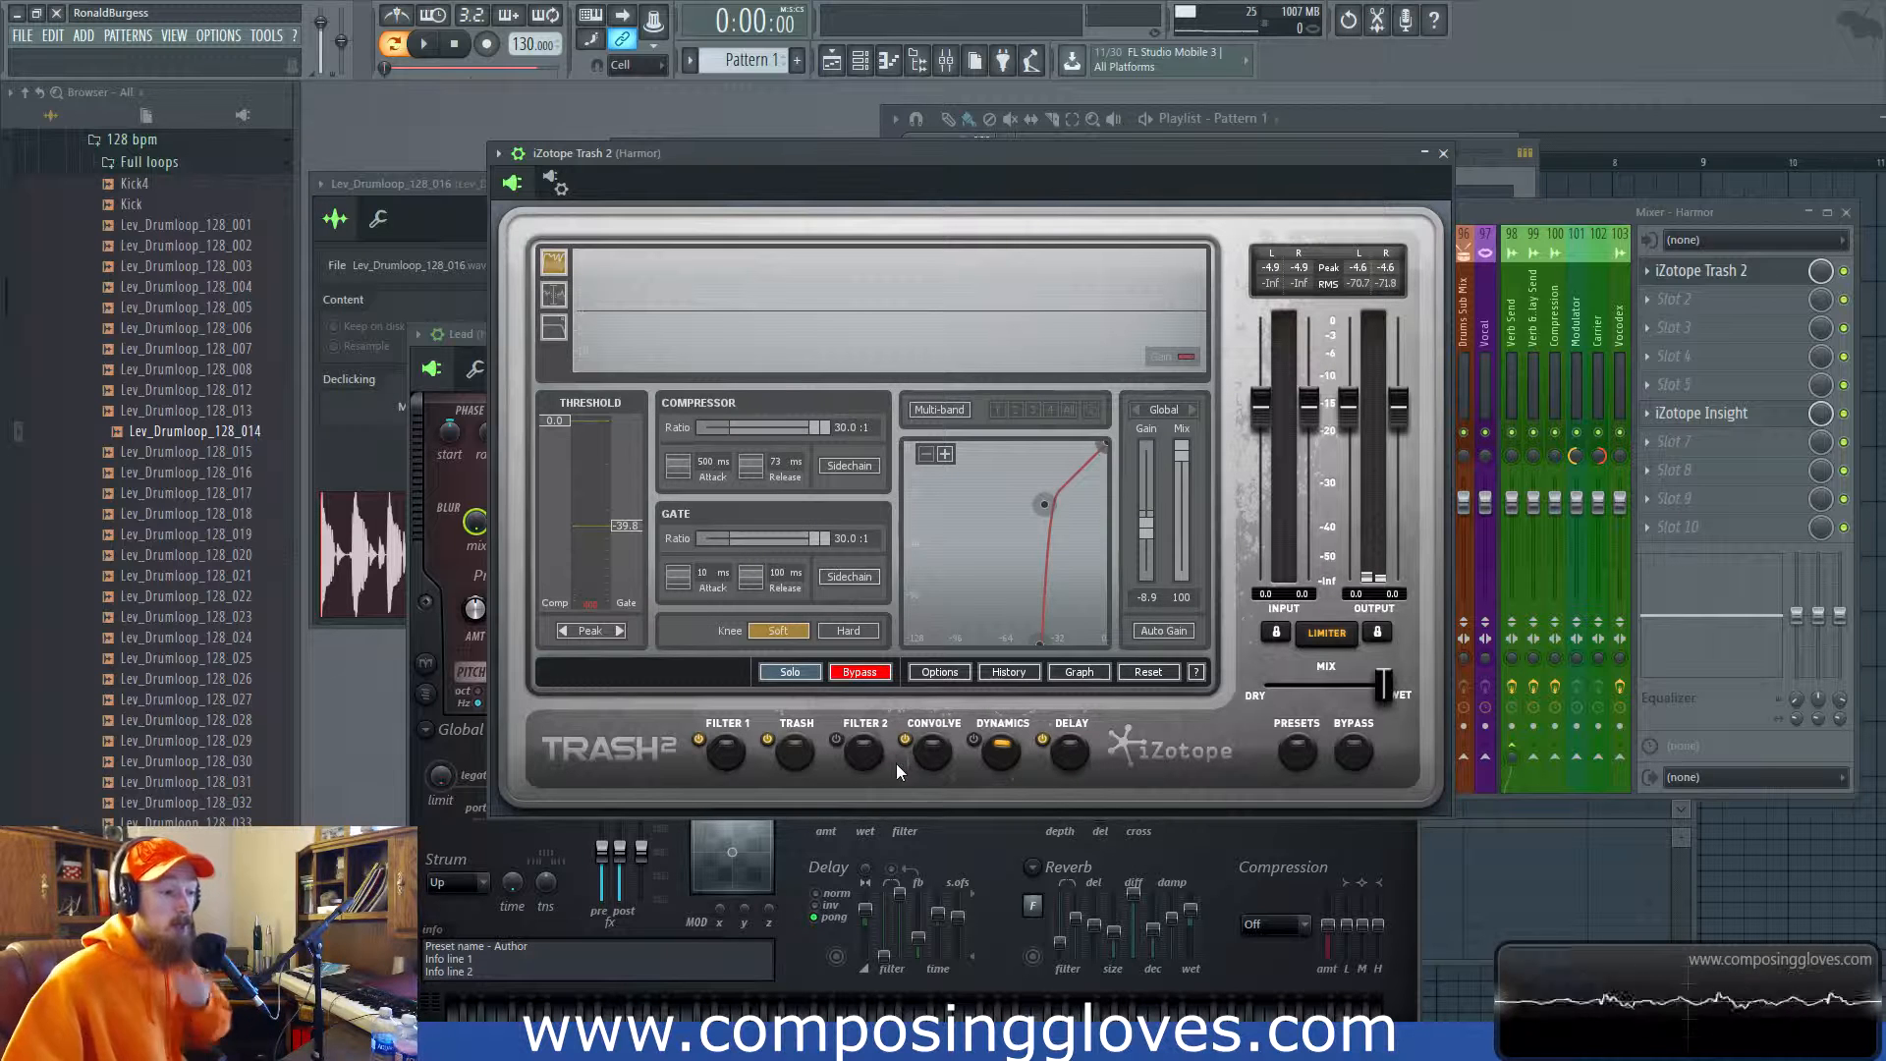
Show the Filter 1 module and lower node 2's frequency to about 2776 Hz.
click(731, 752)
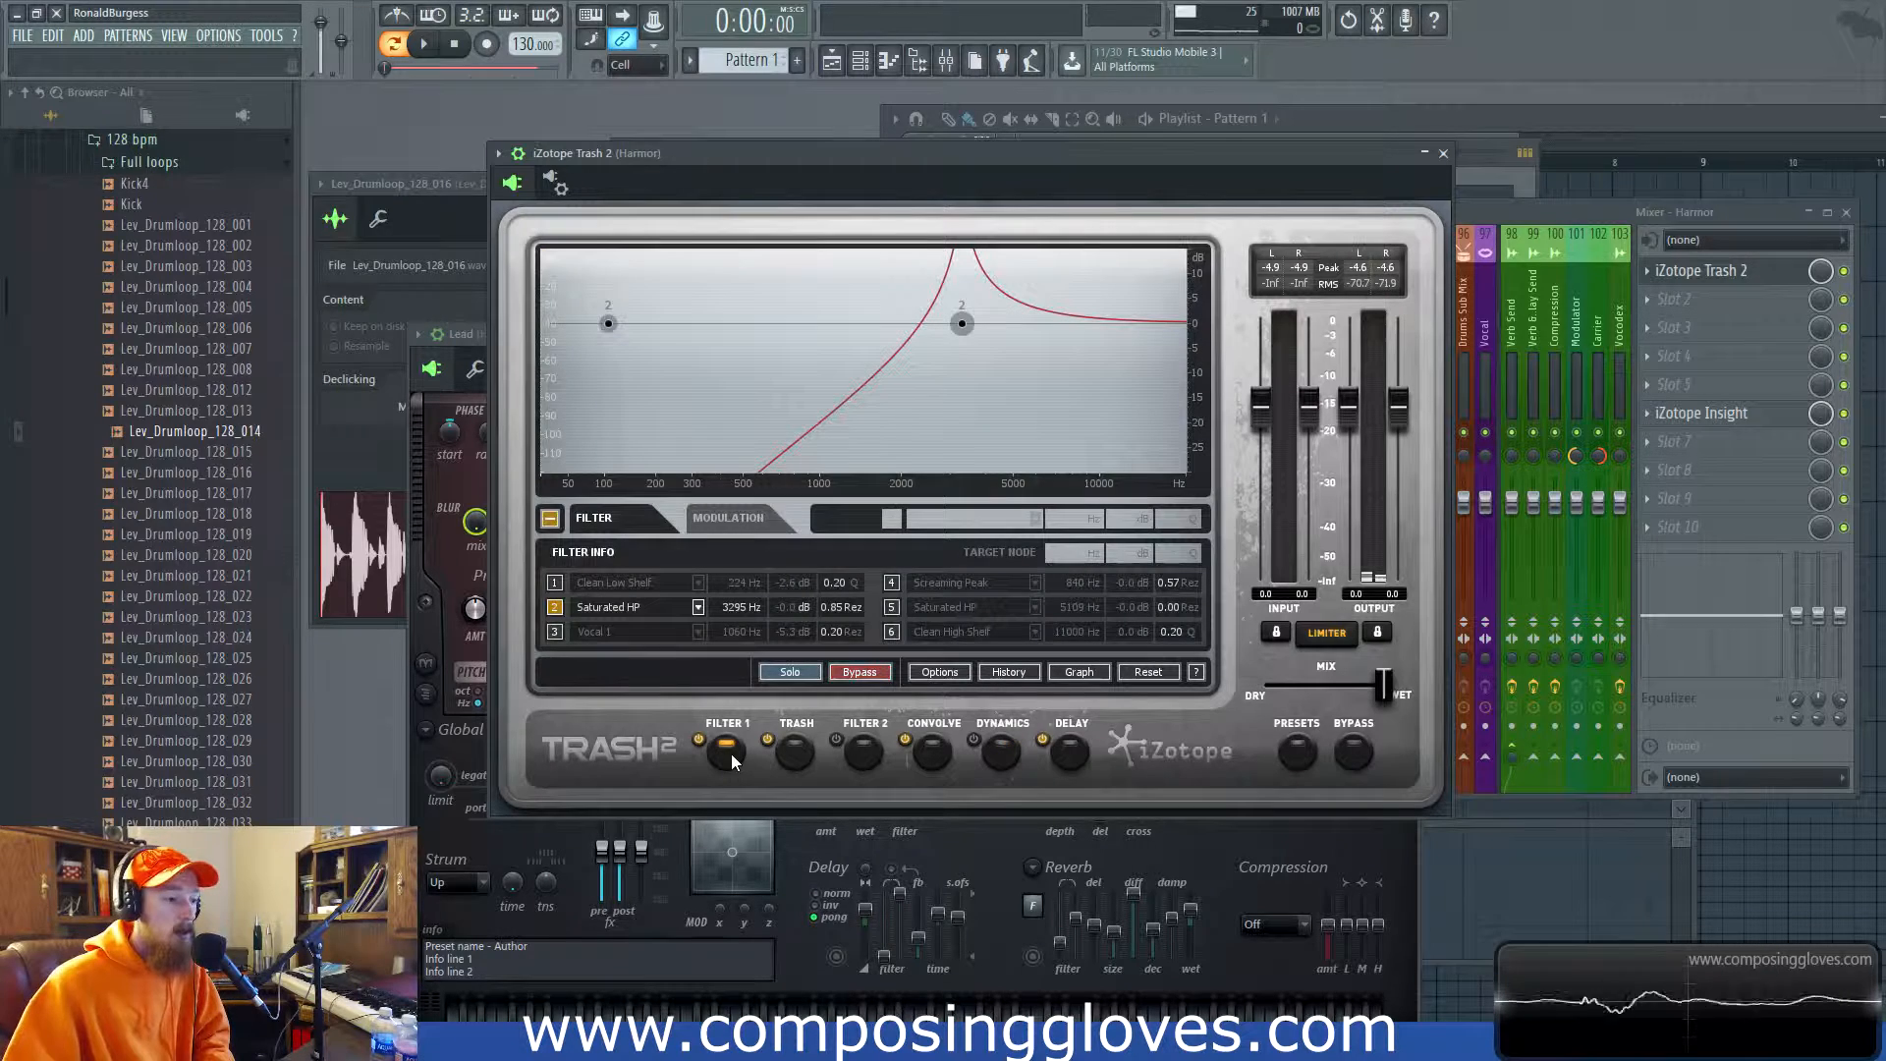
mouse_move(963, 323)
mouse_down()
mouse_move(770, 324)
mouse_move(928, 323)
mouse_up()
mouse_move(1079, 521)
mouse_down()
mouse_move(1079, 501)
mouse_move(1088, 518)
mouse_up()
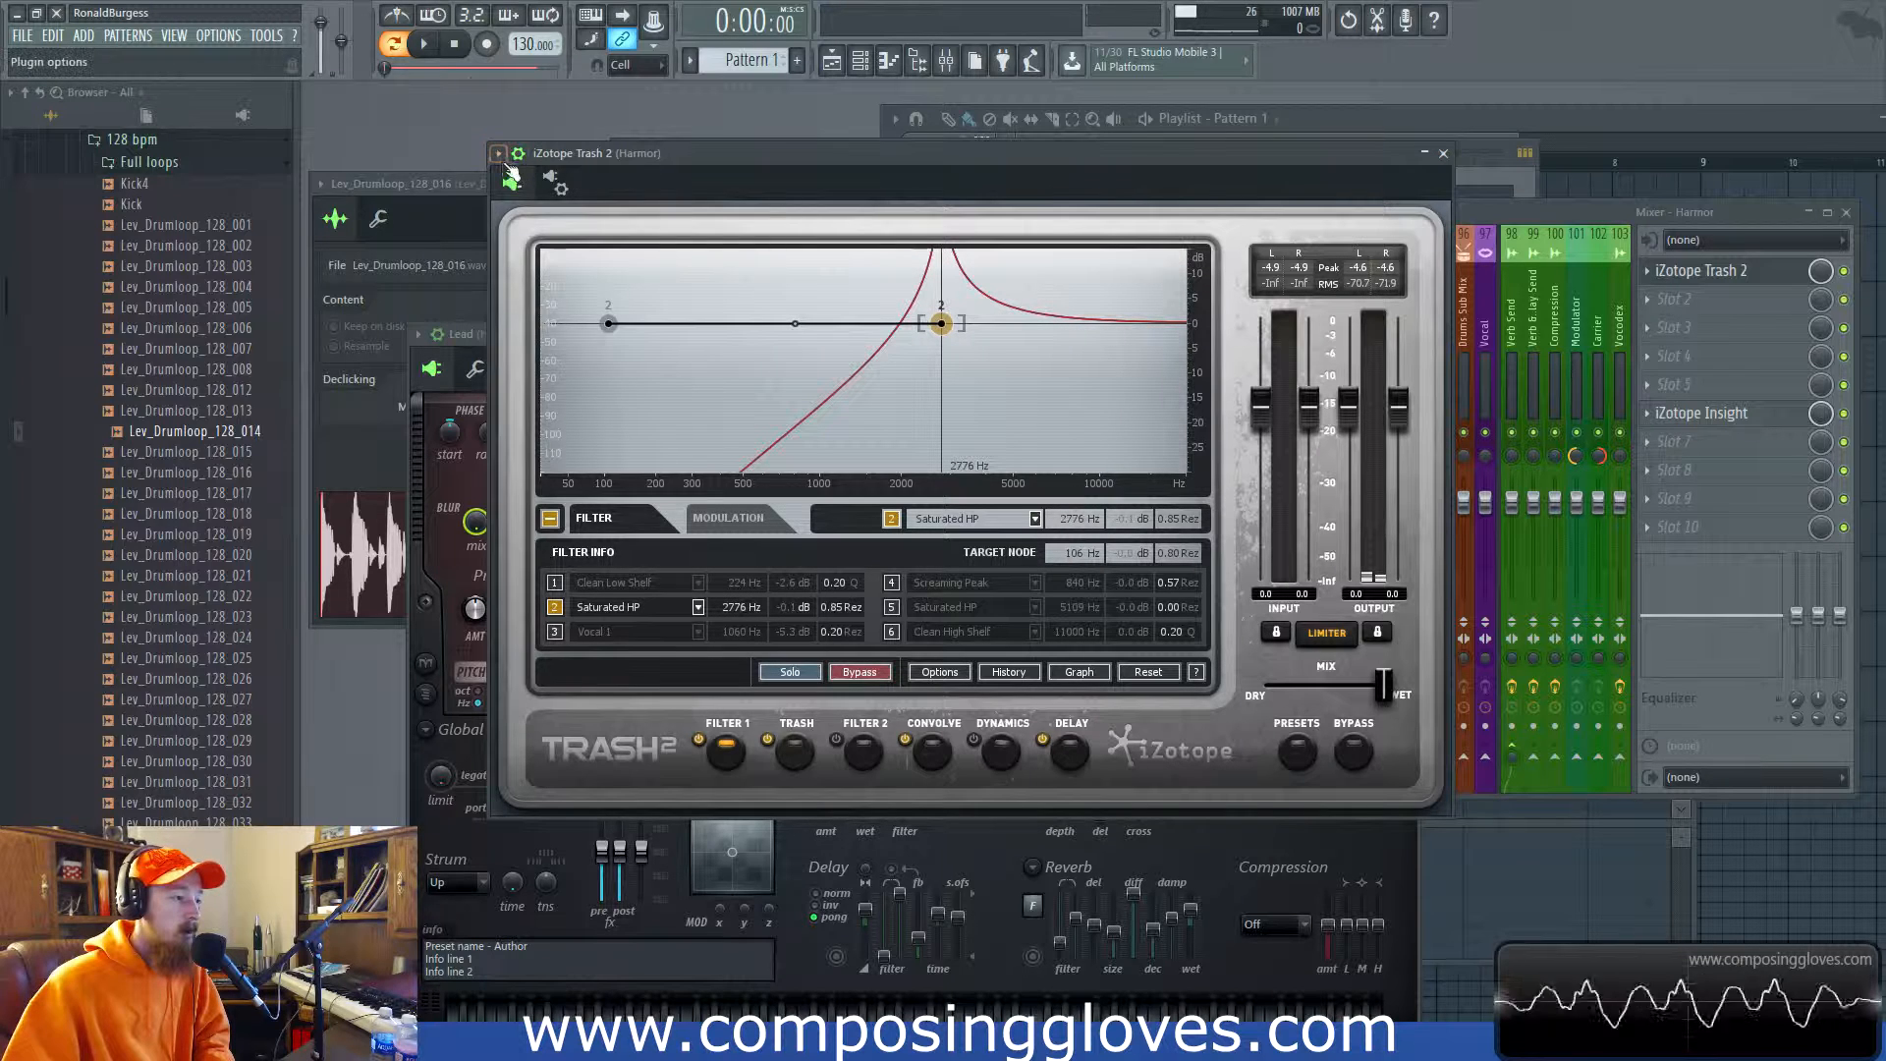
List all of the Trash 2 plugin's automatable parameters in the browser.
click(498, 154)
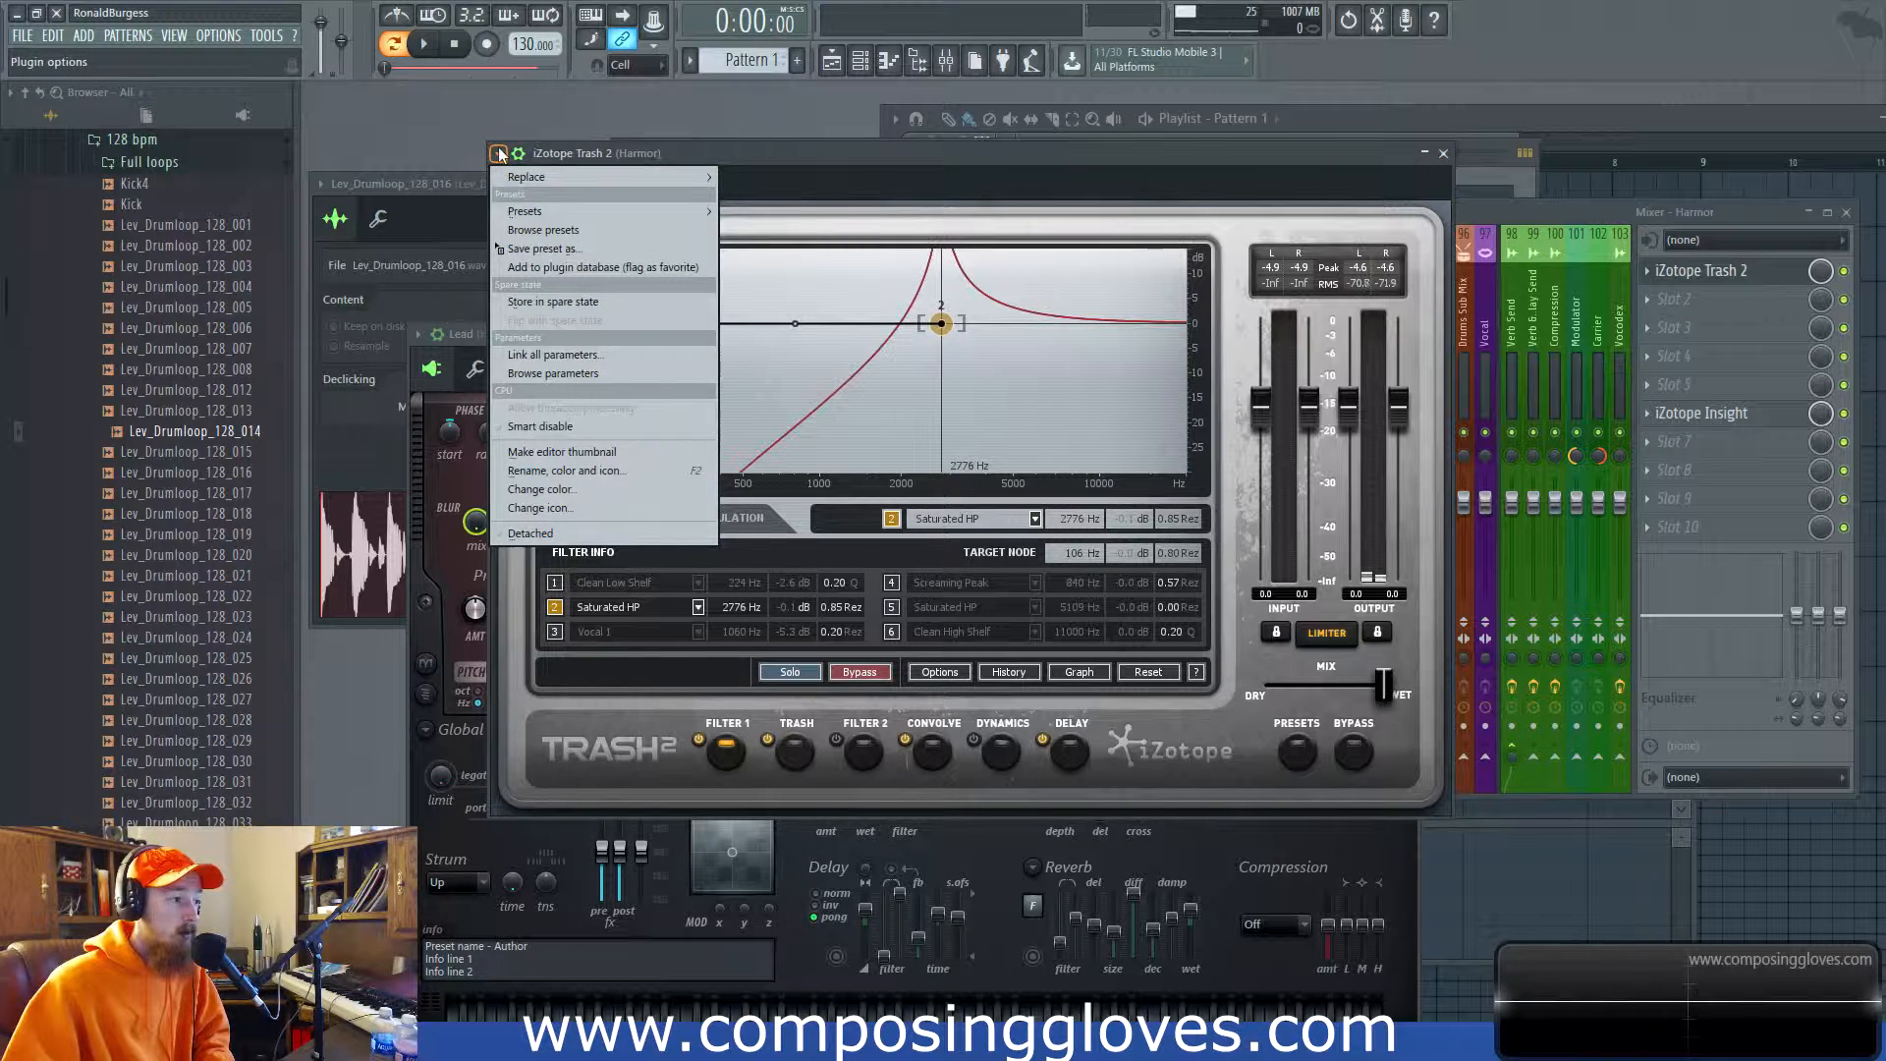
click(499, 155)
click(498, 154)
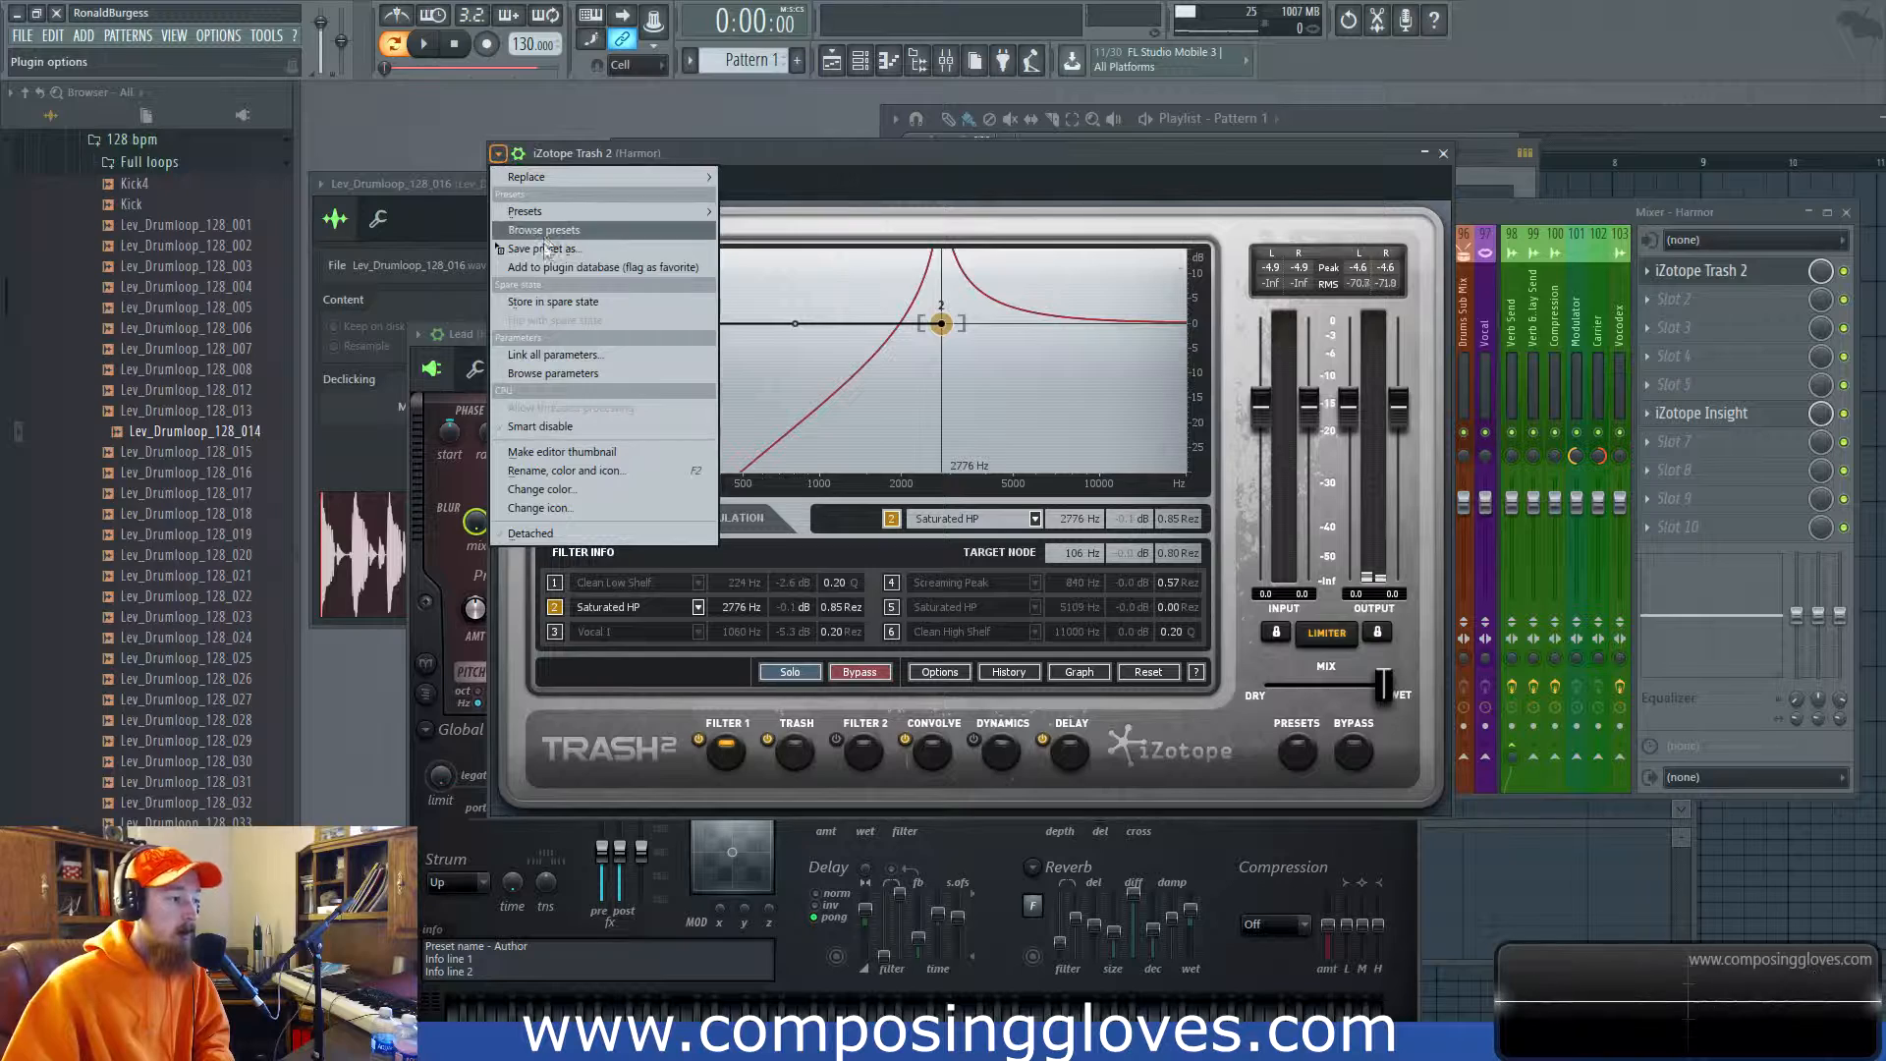
click(574, 373)
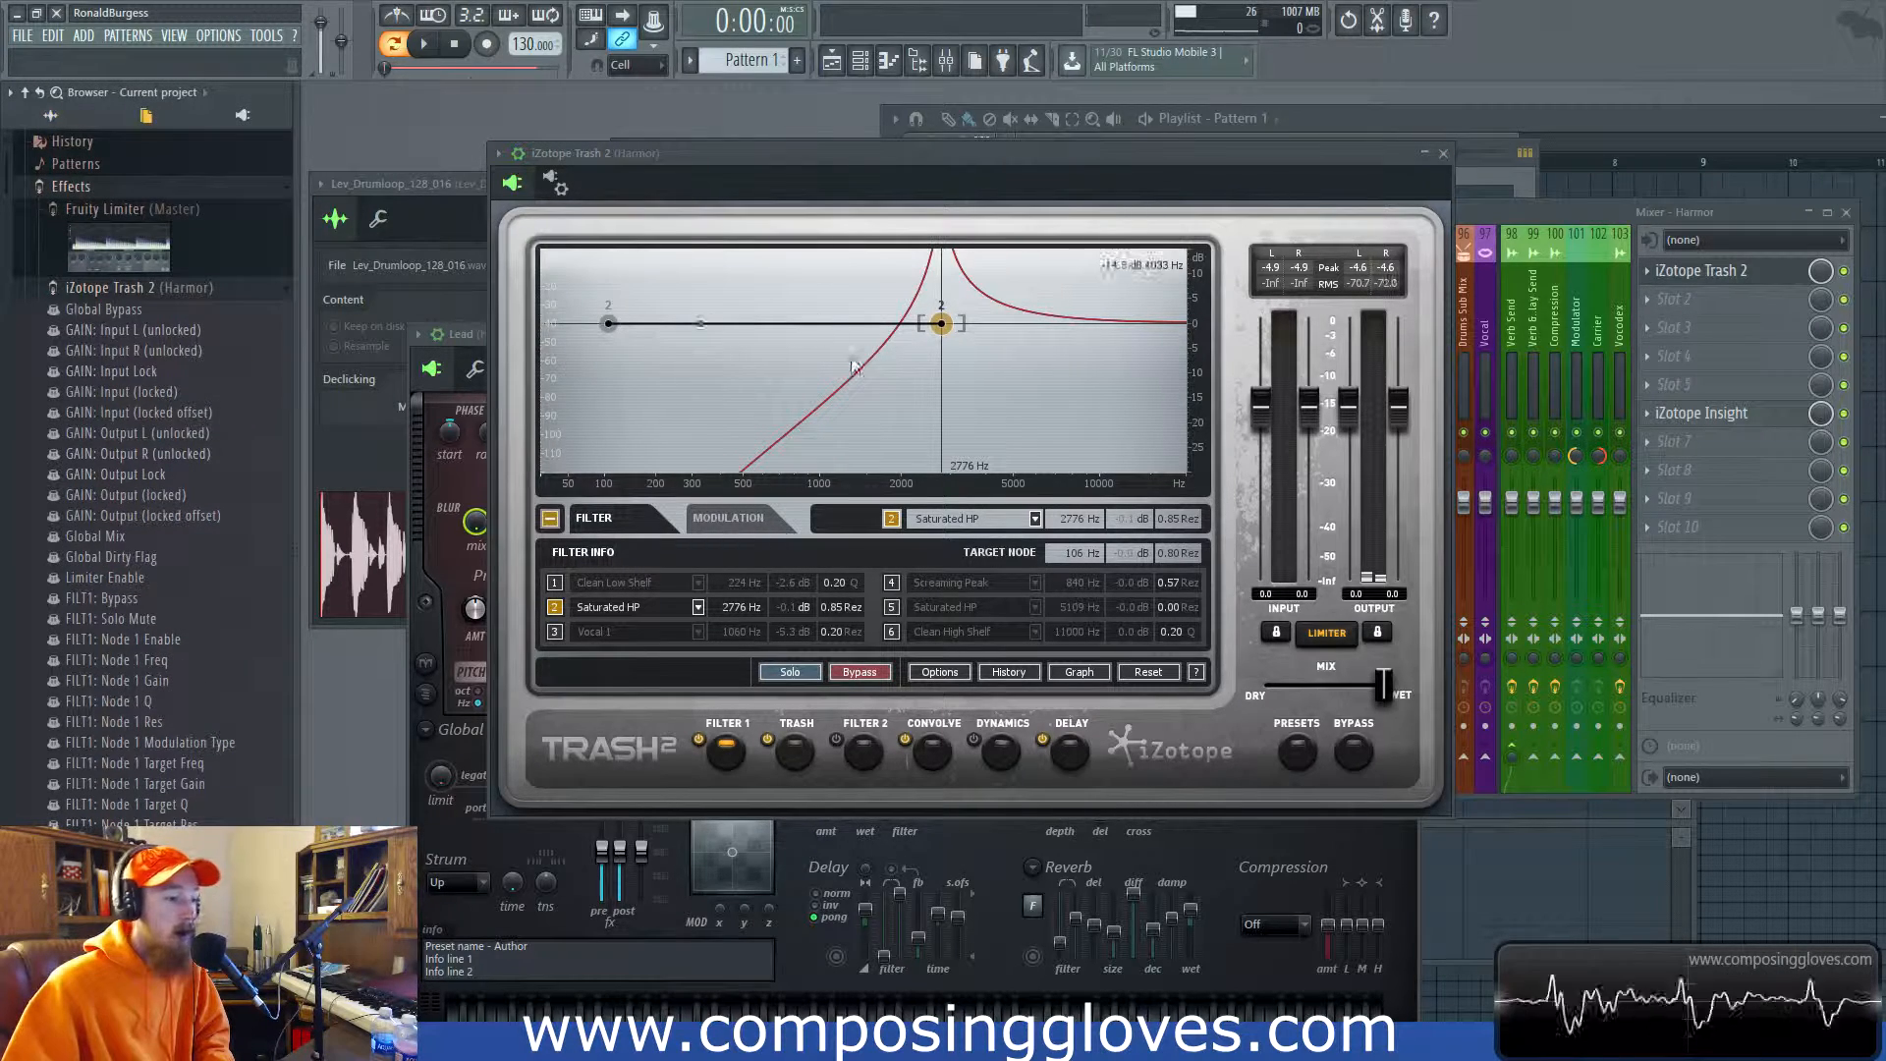
Set Filter 1 node 2's frequency to about 2795 Hz and create an automation clip for that parameter.
mouse_move(1076, 521)
mouse_down()
mouse_move(1077, 547)
mouse_move(1077, 521)
mouse_up()
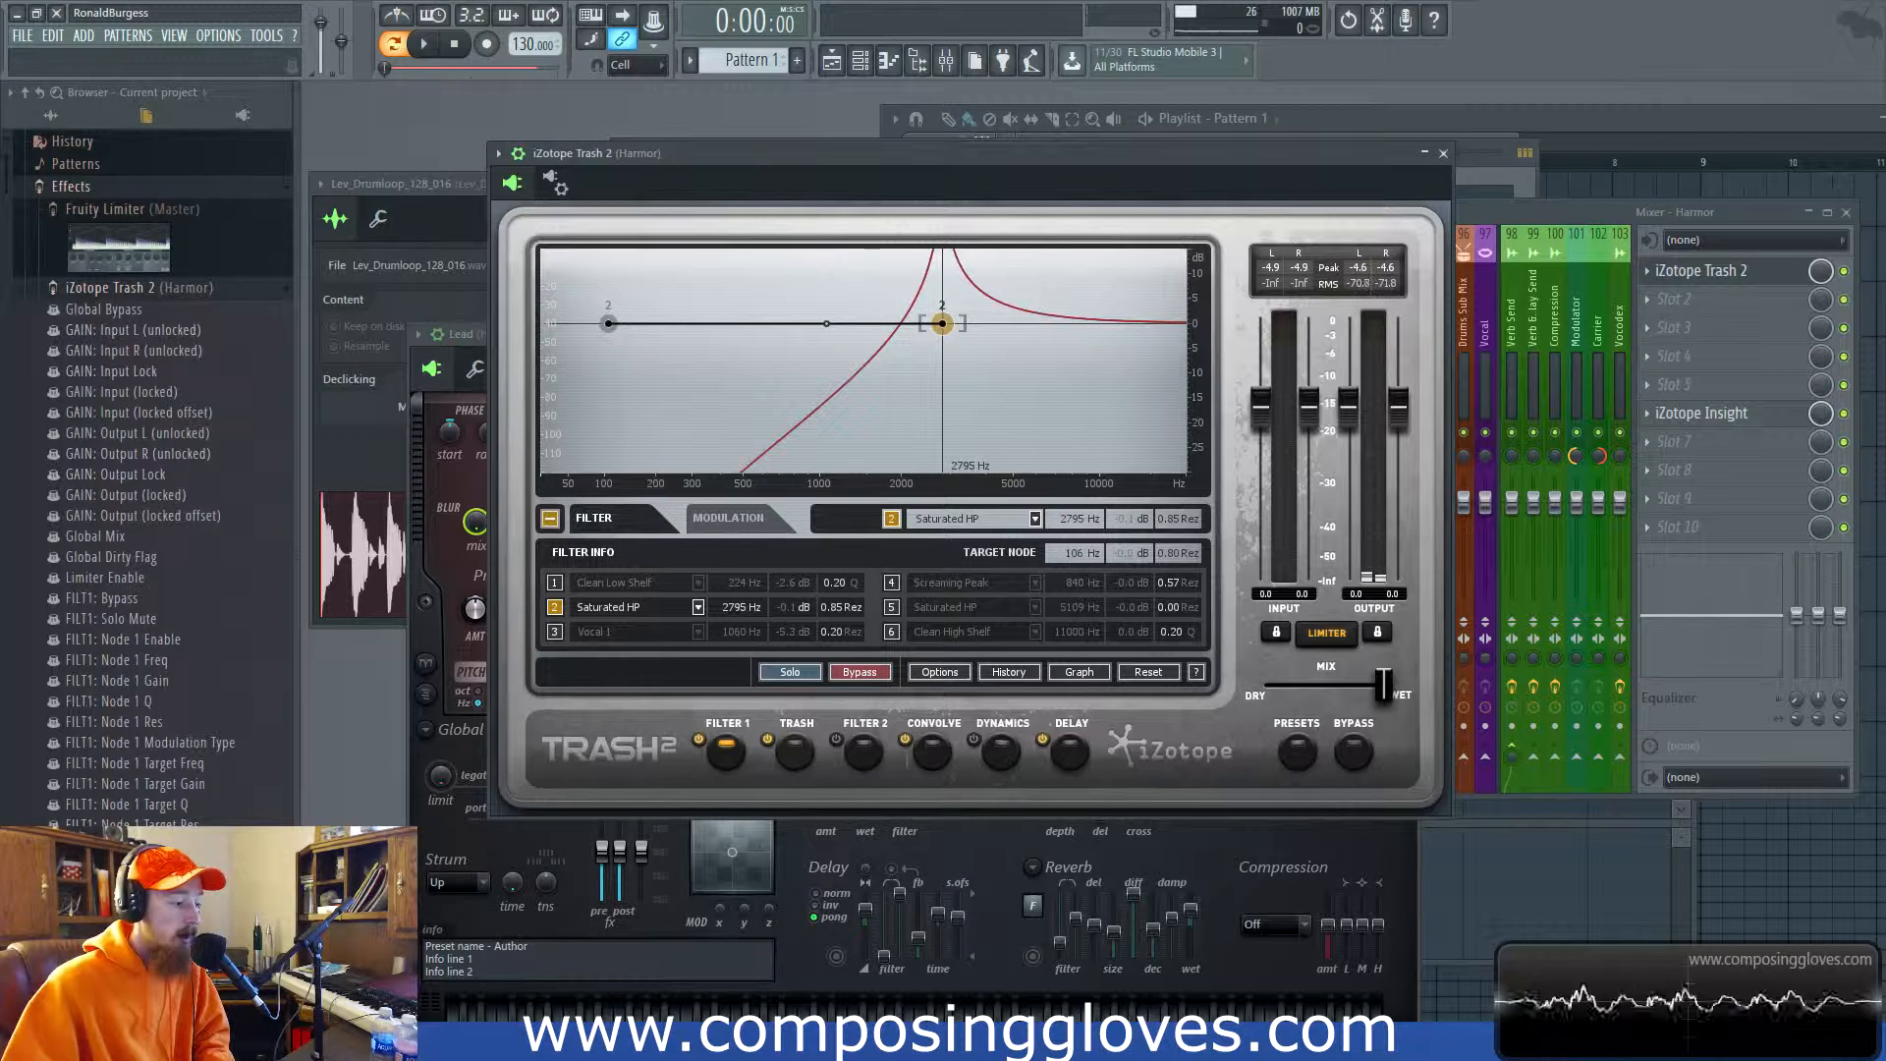
right_click(170, 762)
click(240, 849)
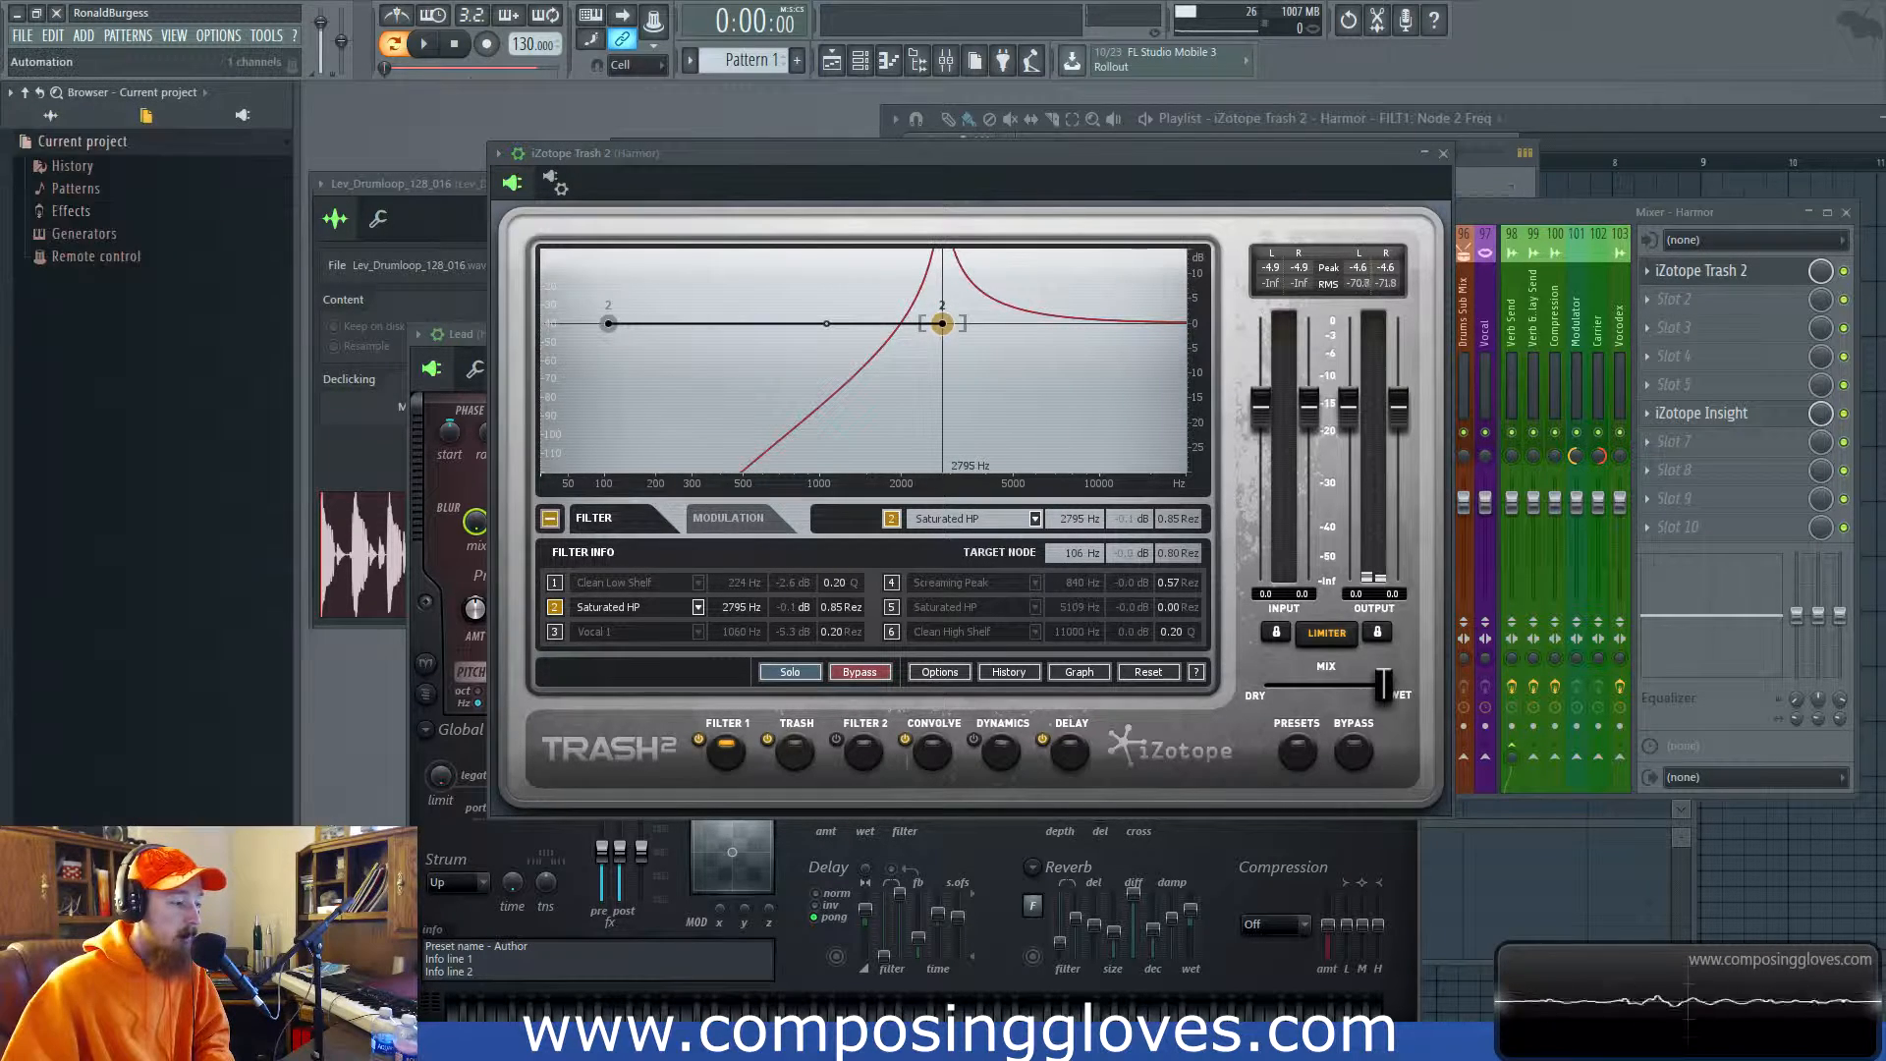
Add three control points to the node 2 frequency automation clip, shaping two peaks with falling ramps.
click(1547, 120)
right_click(1093, 375)
right_click(1103, 377)
right_click(1018, 365)
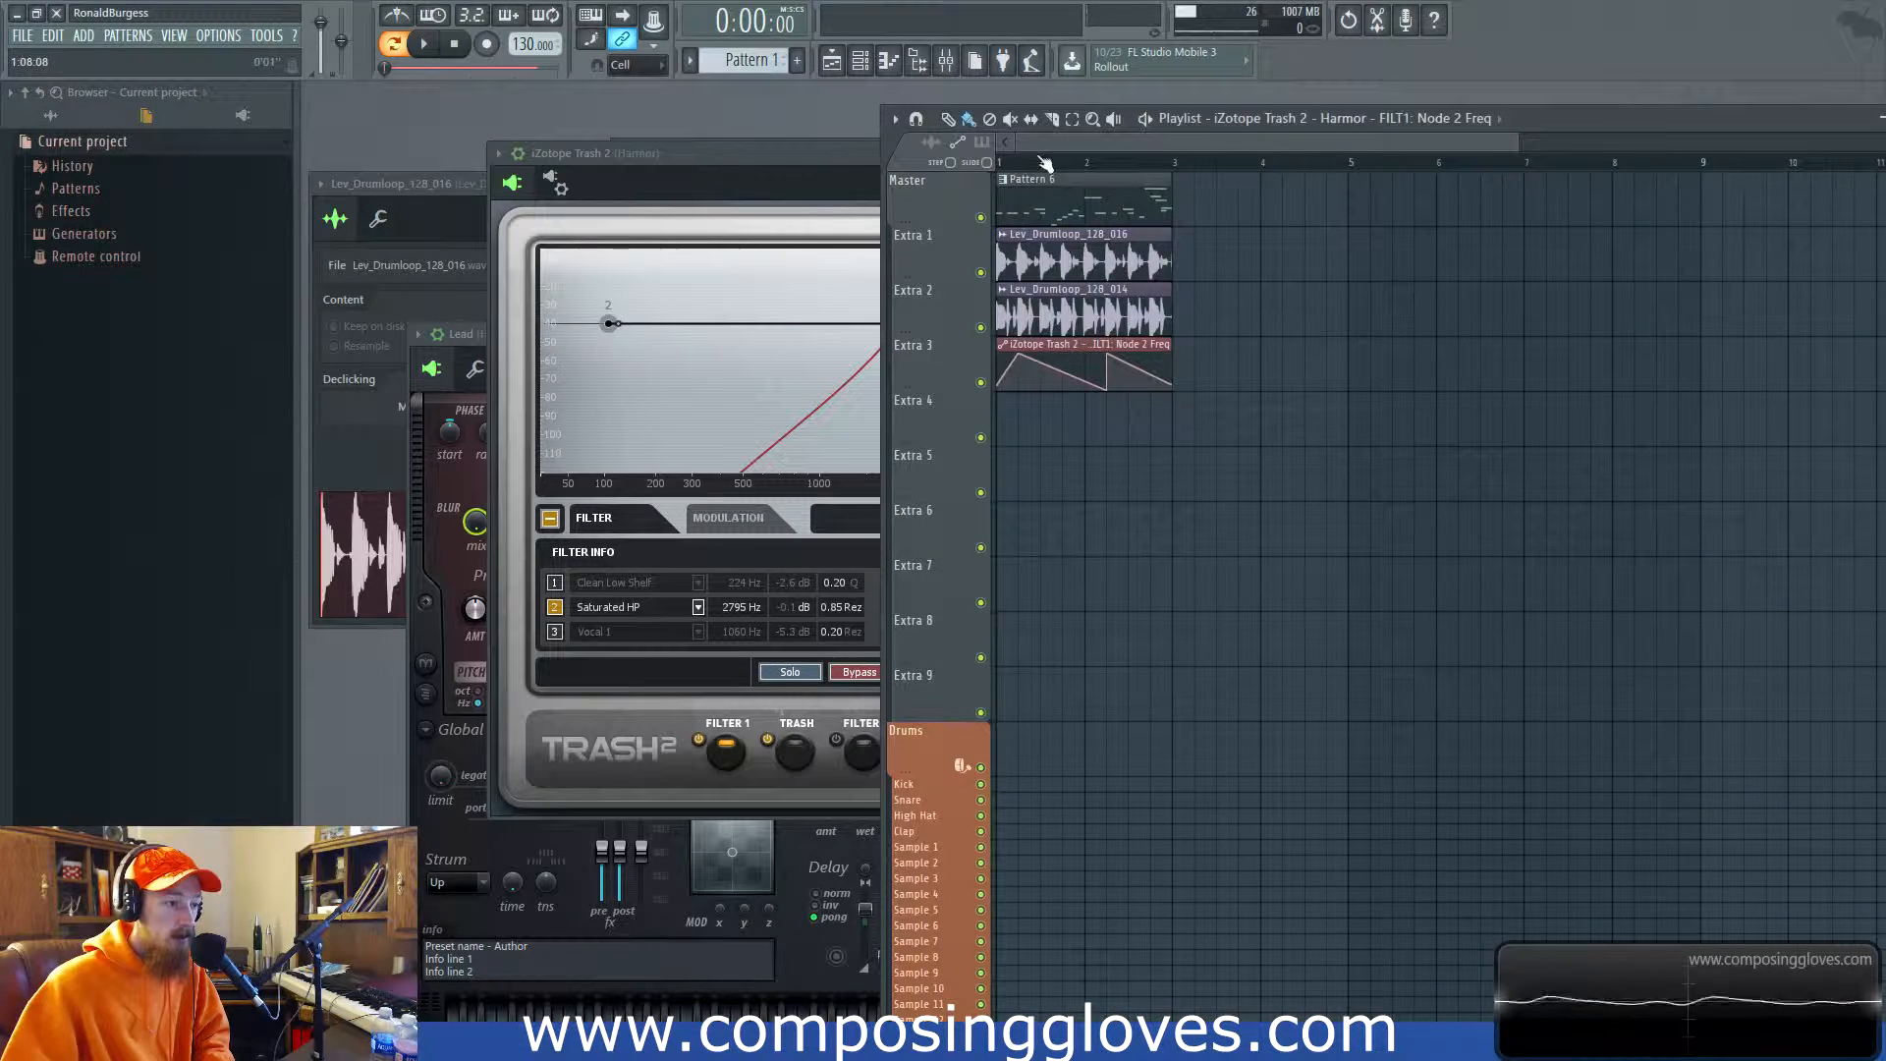
Move the playlist aside and mute the Pattern 6 clip and both Lev_Drumloop clips, leaving only the automation active.
drag(1589, 119, 1712, 106)
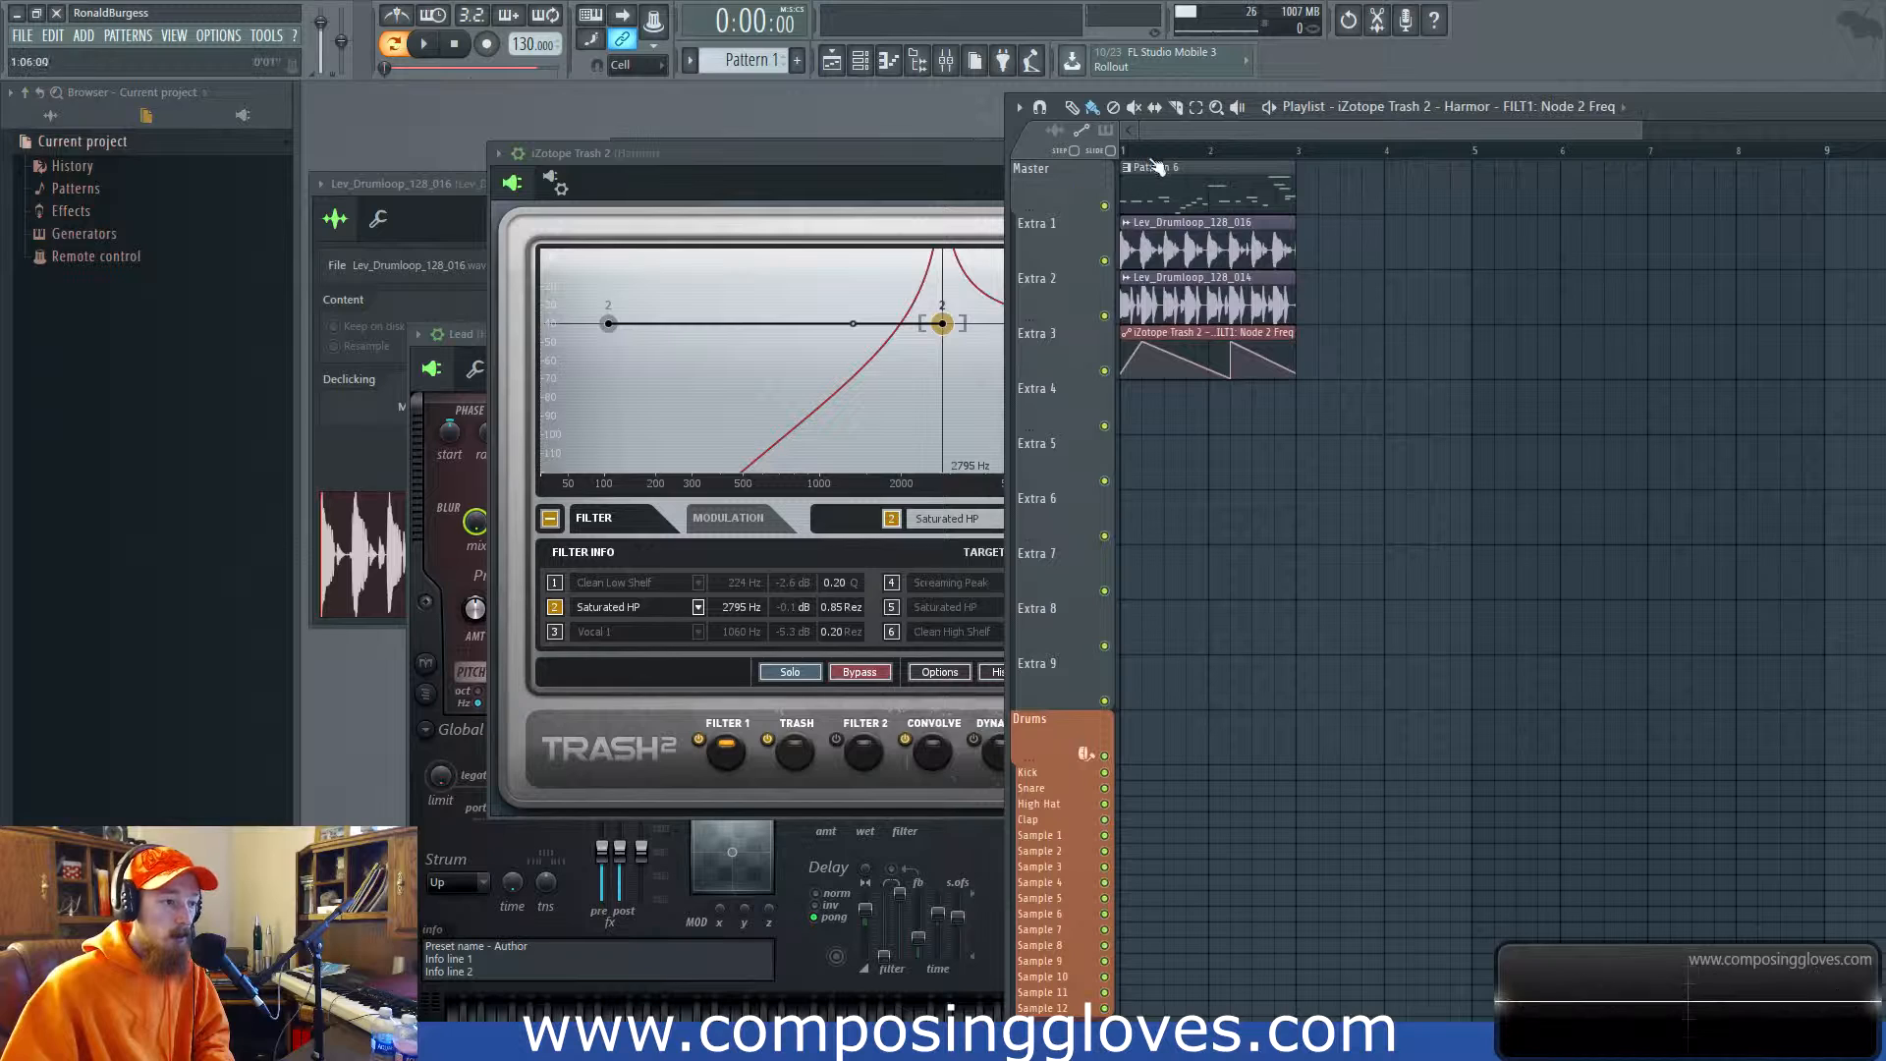
alt+right_click(1175, 297)
alt+right_click(1173, 250)
alt+right_click(1170, 202)
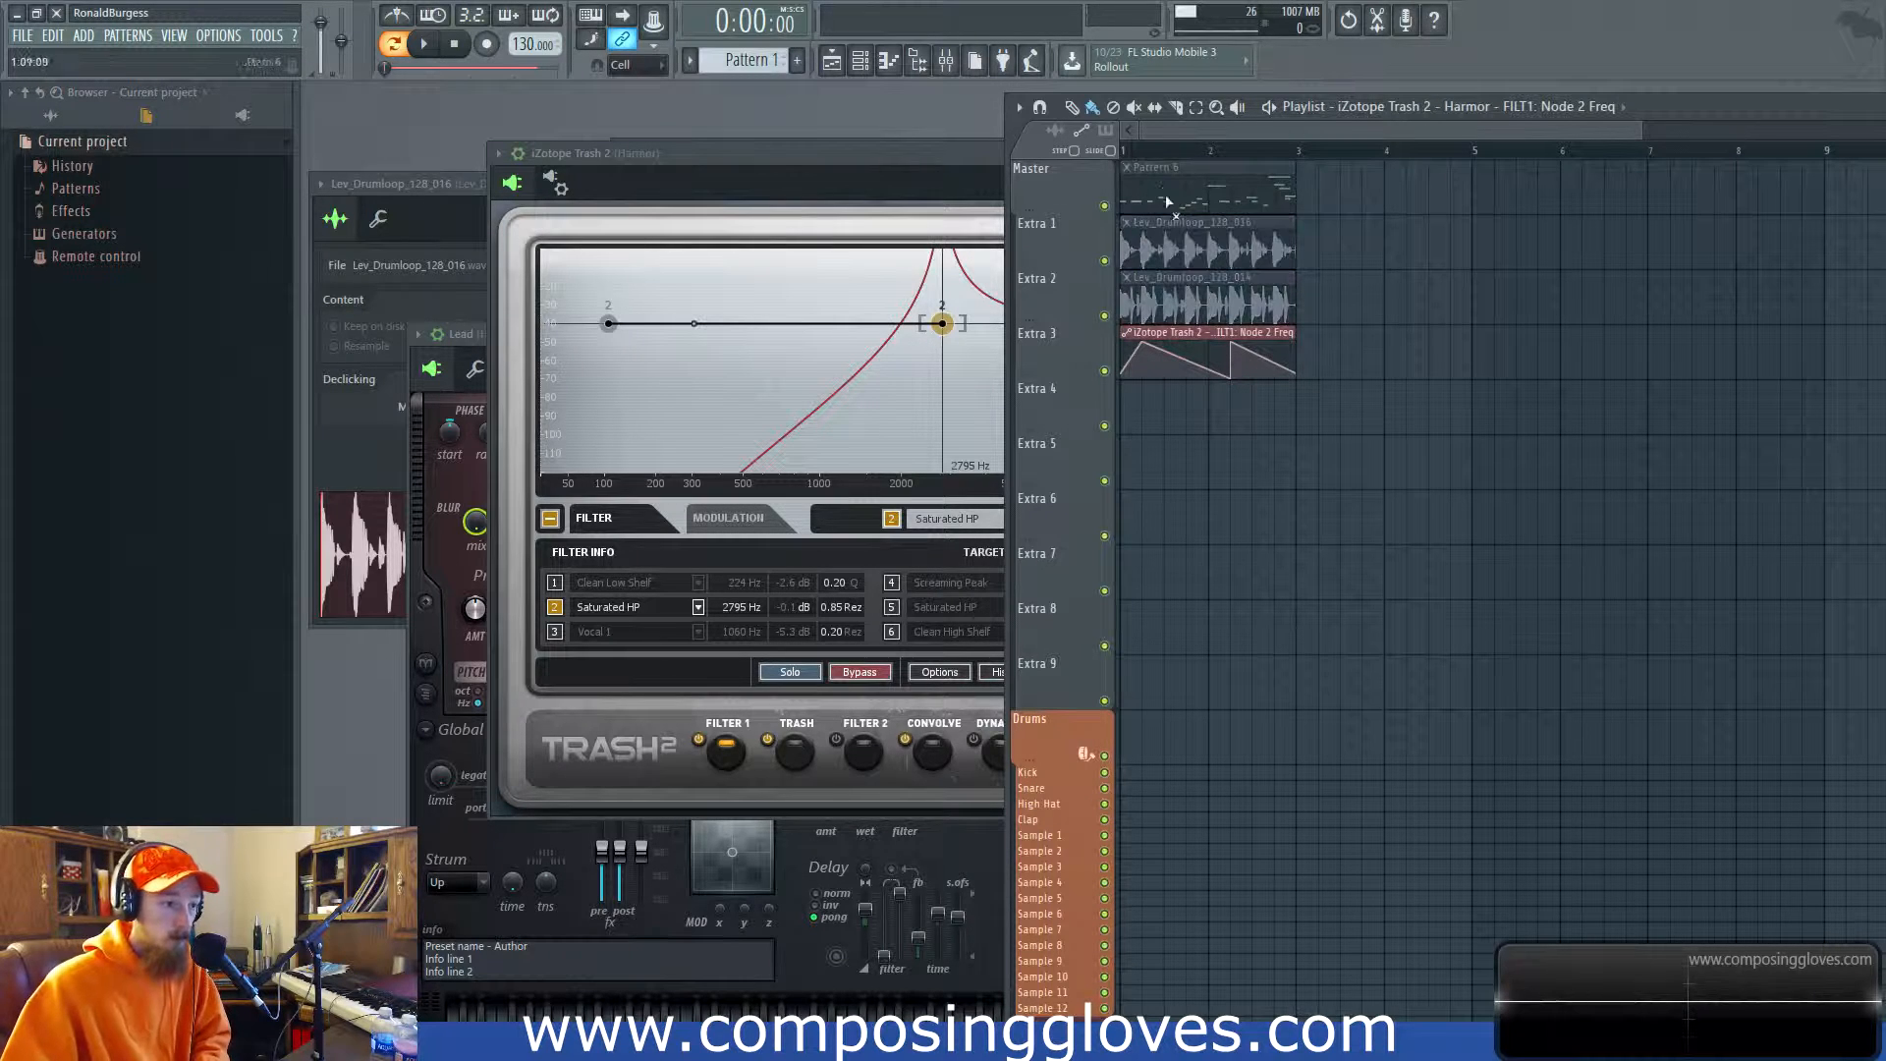
Play the automation clip while watching the Filter 1 curve, and stop playback.
key(space)
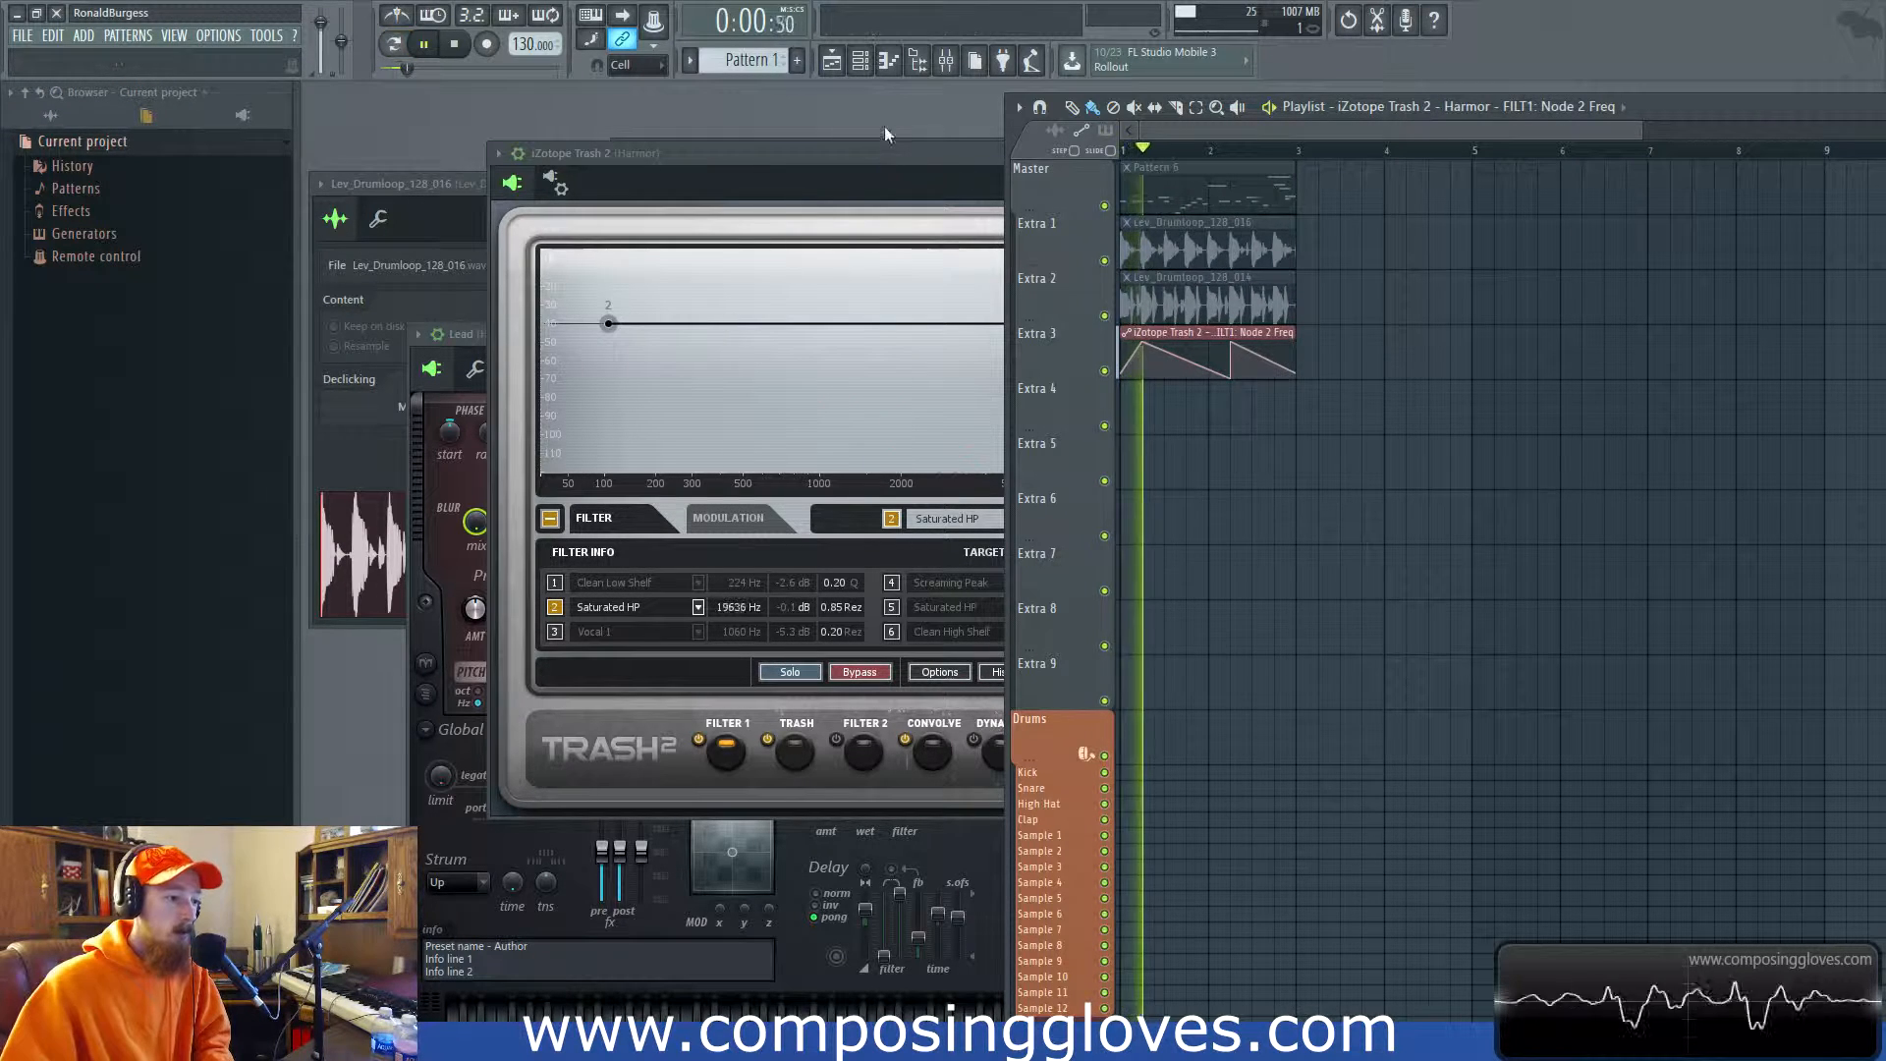
click(929, 191)
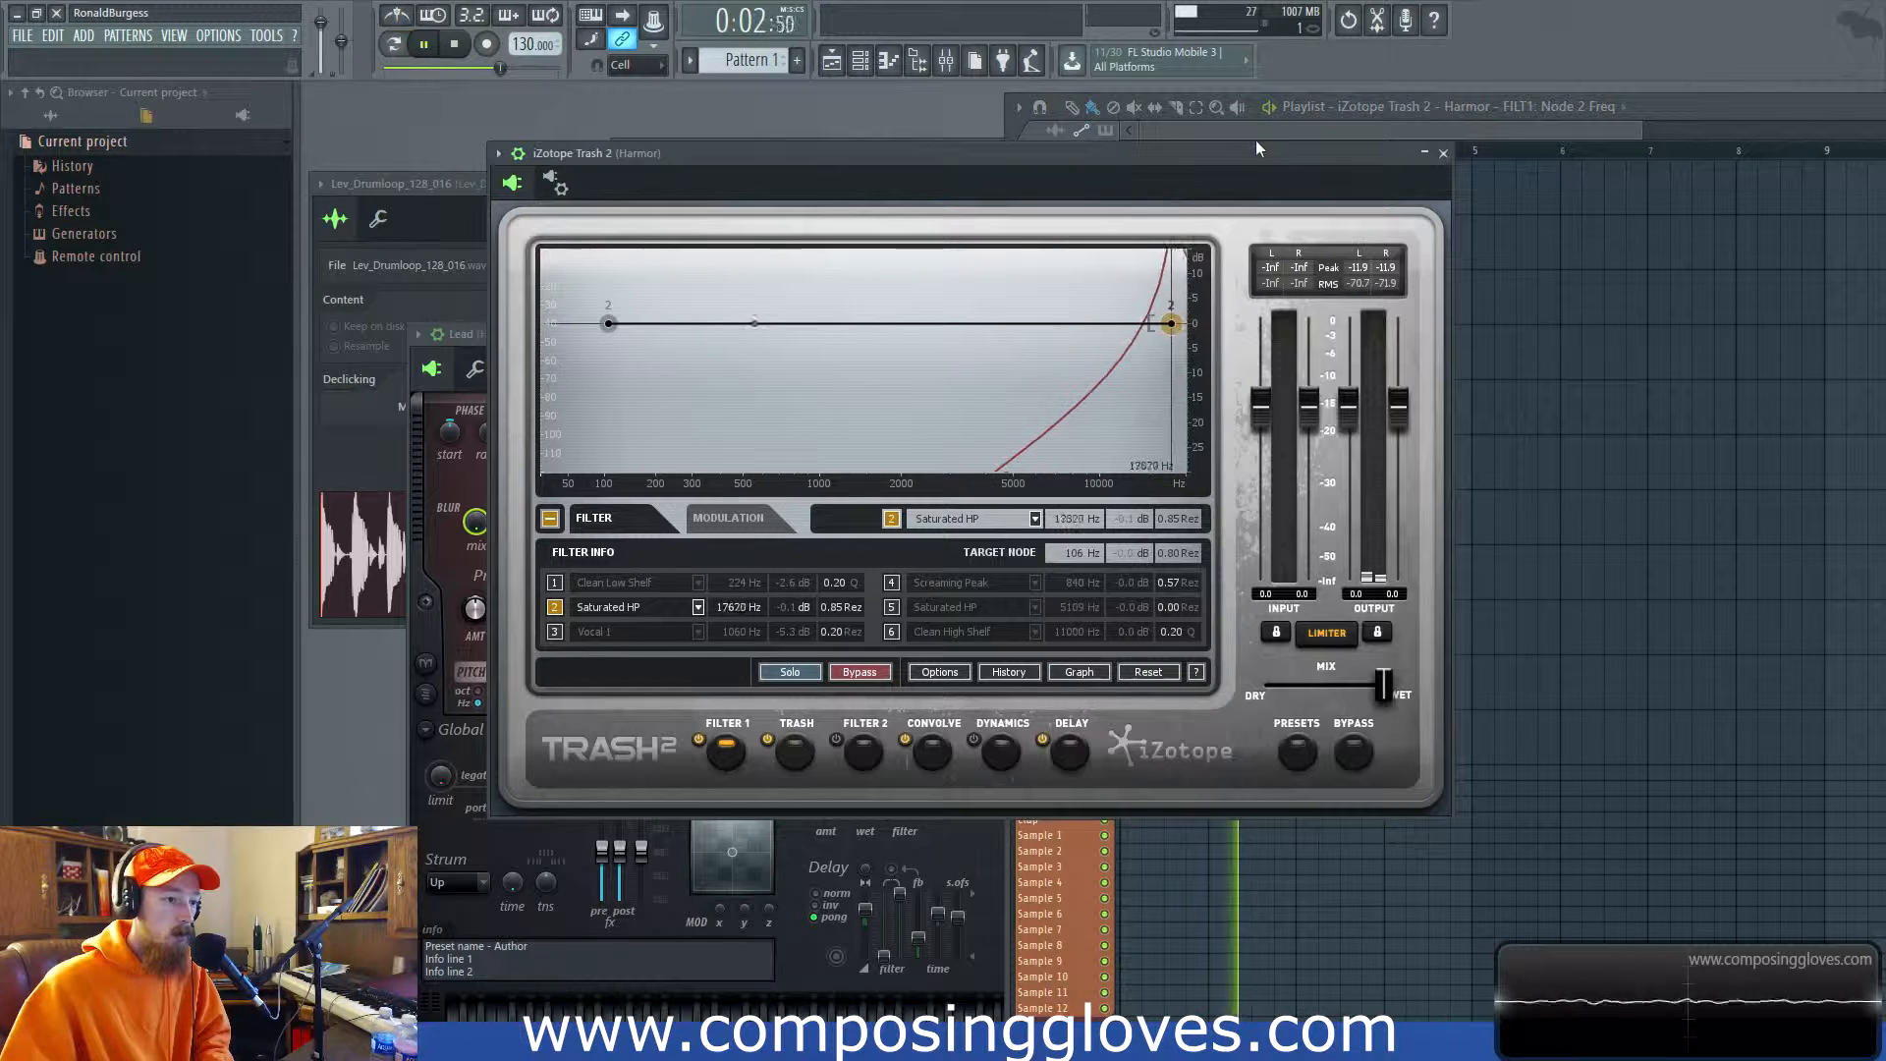
click(1471, 129)
key(space)
click(951, 186)
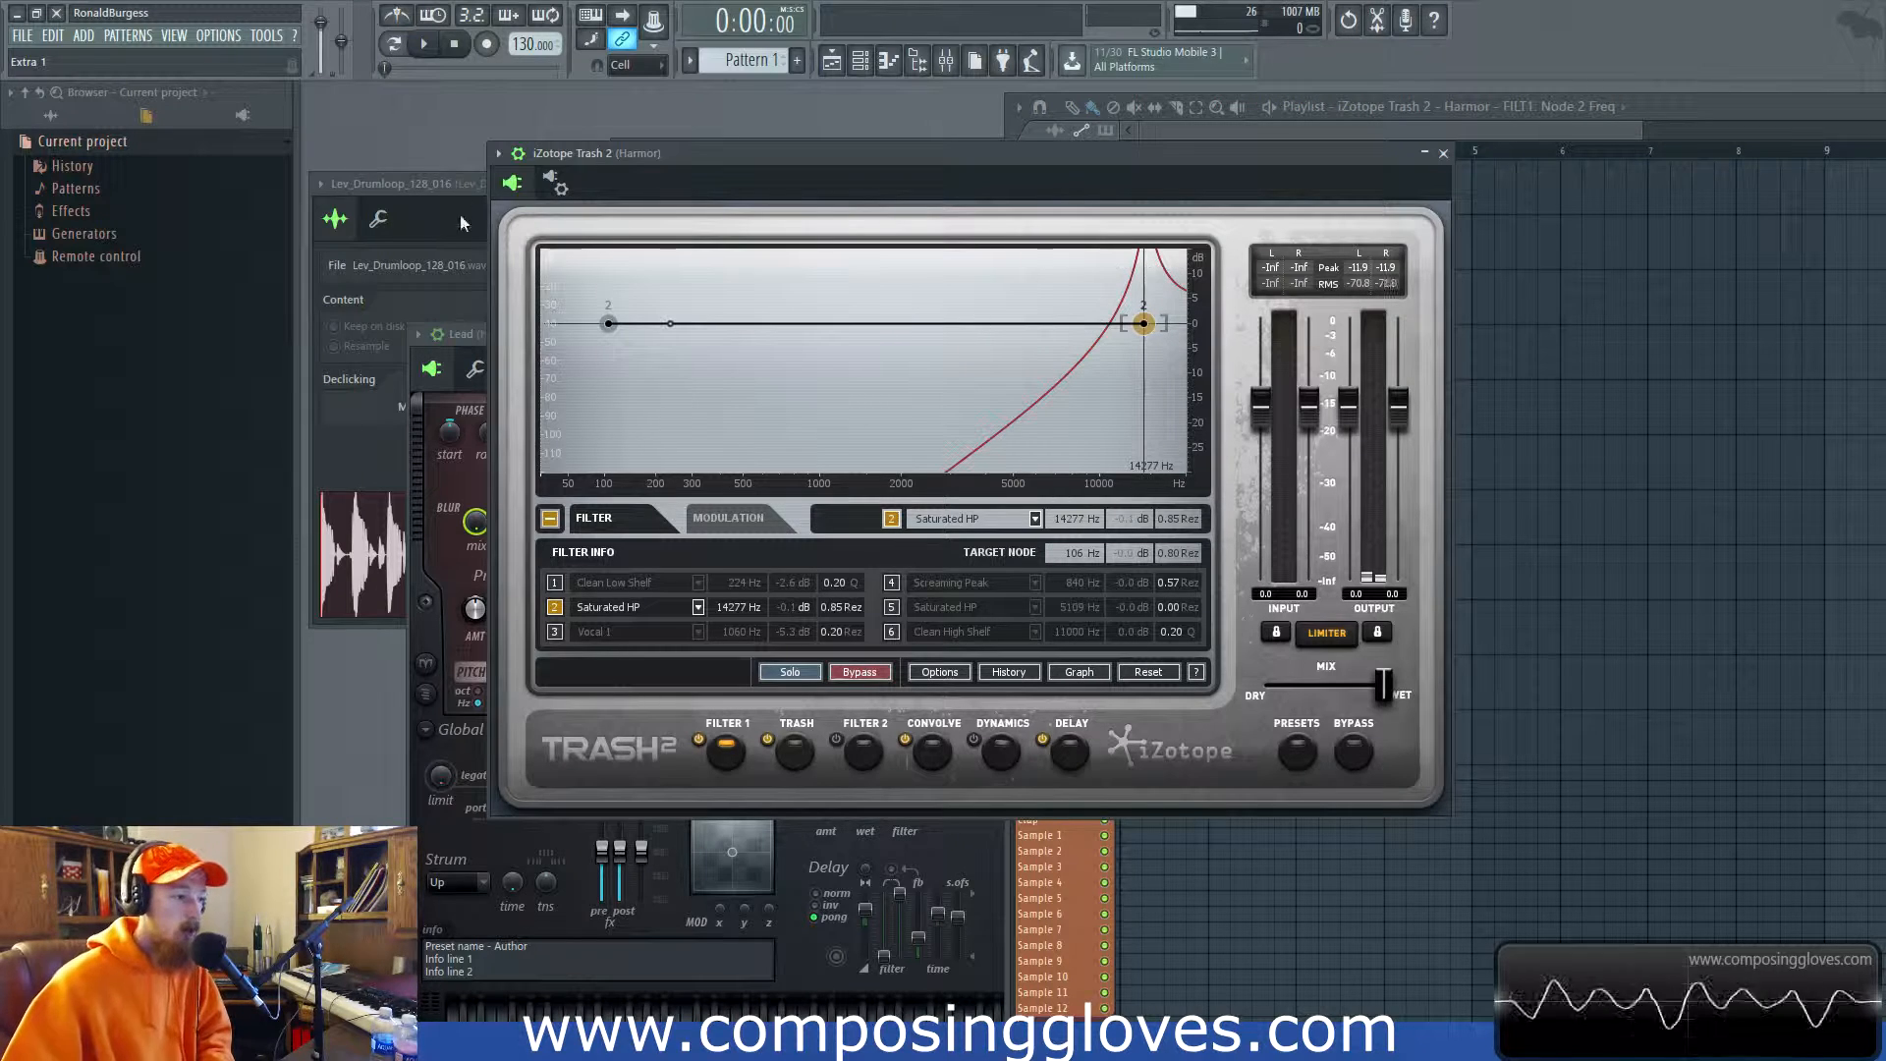
Browse the plugin's parameters again and enable Filter 1's Screaming Peak node 4, leaving node 5 off.
click(498, 154)
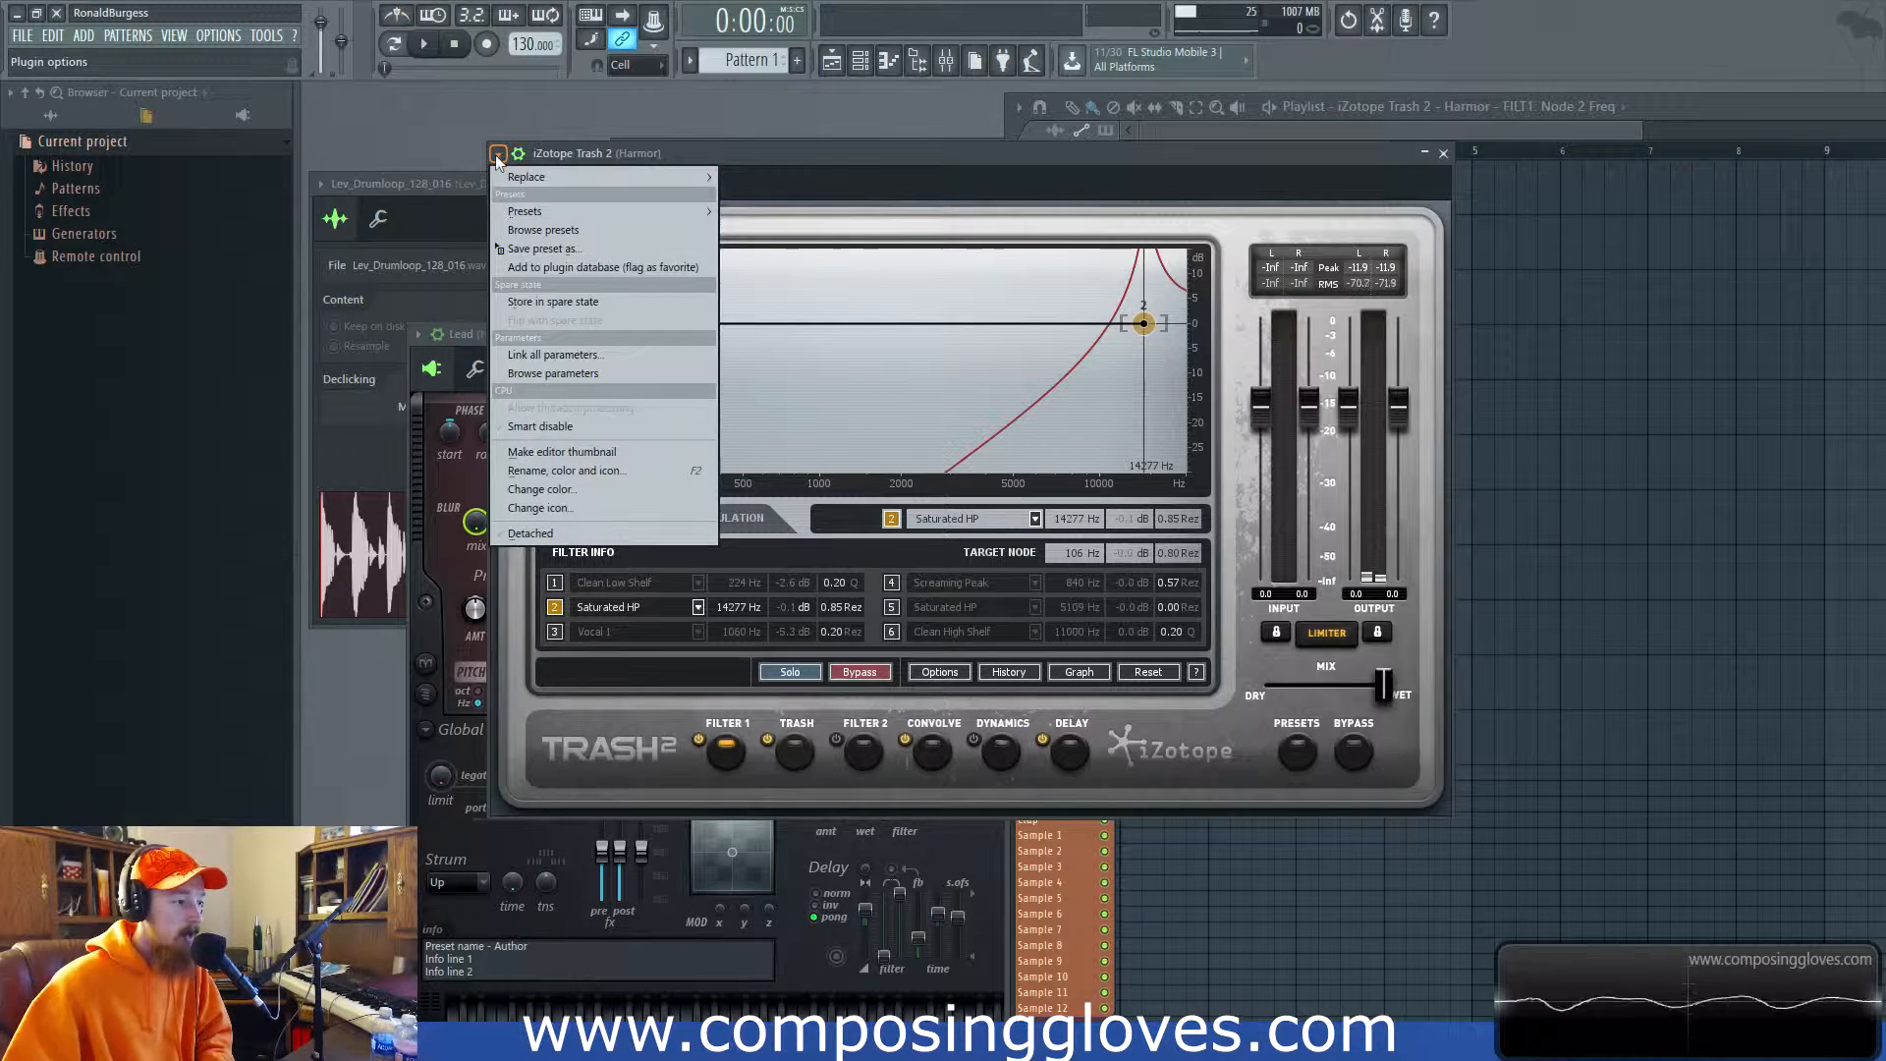
click(570, 374)
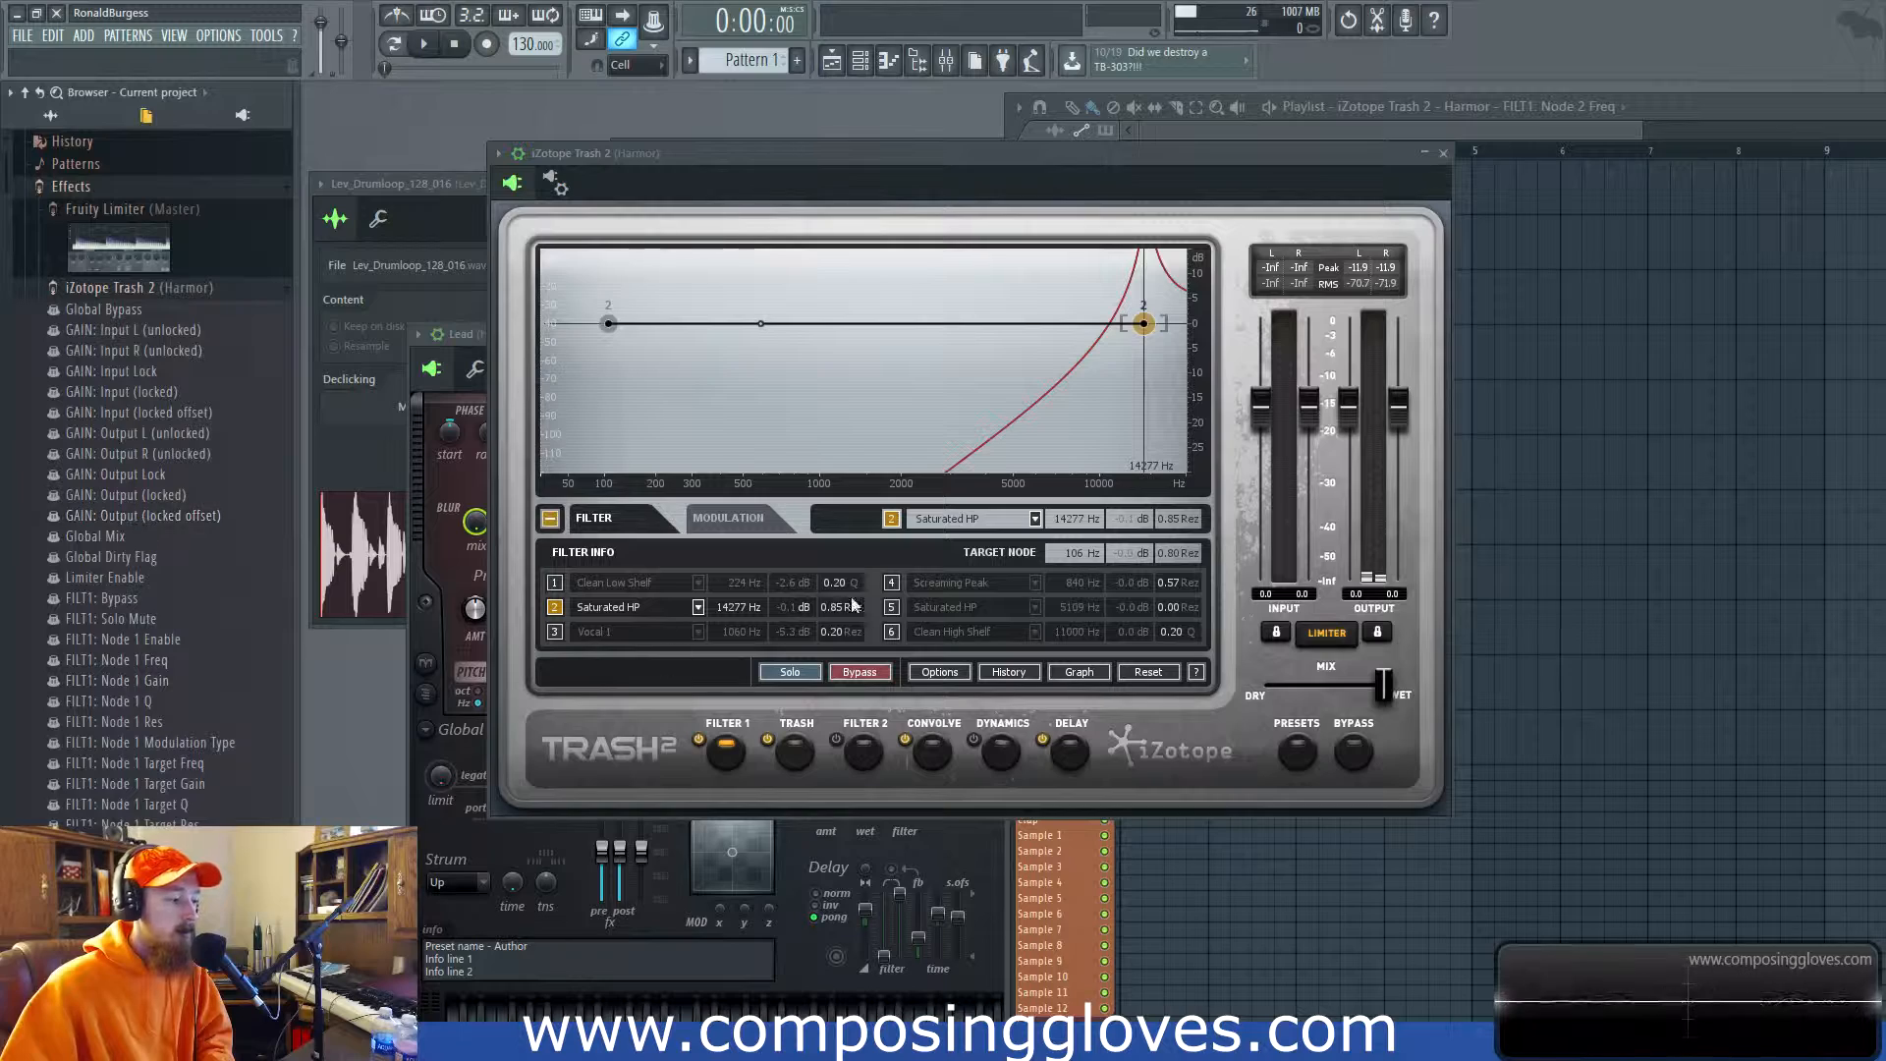
click(892, 607)
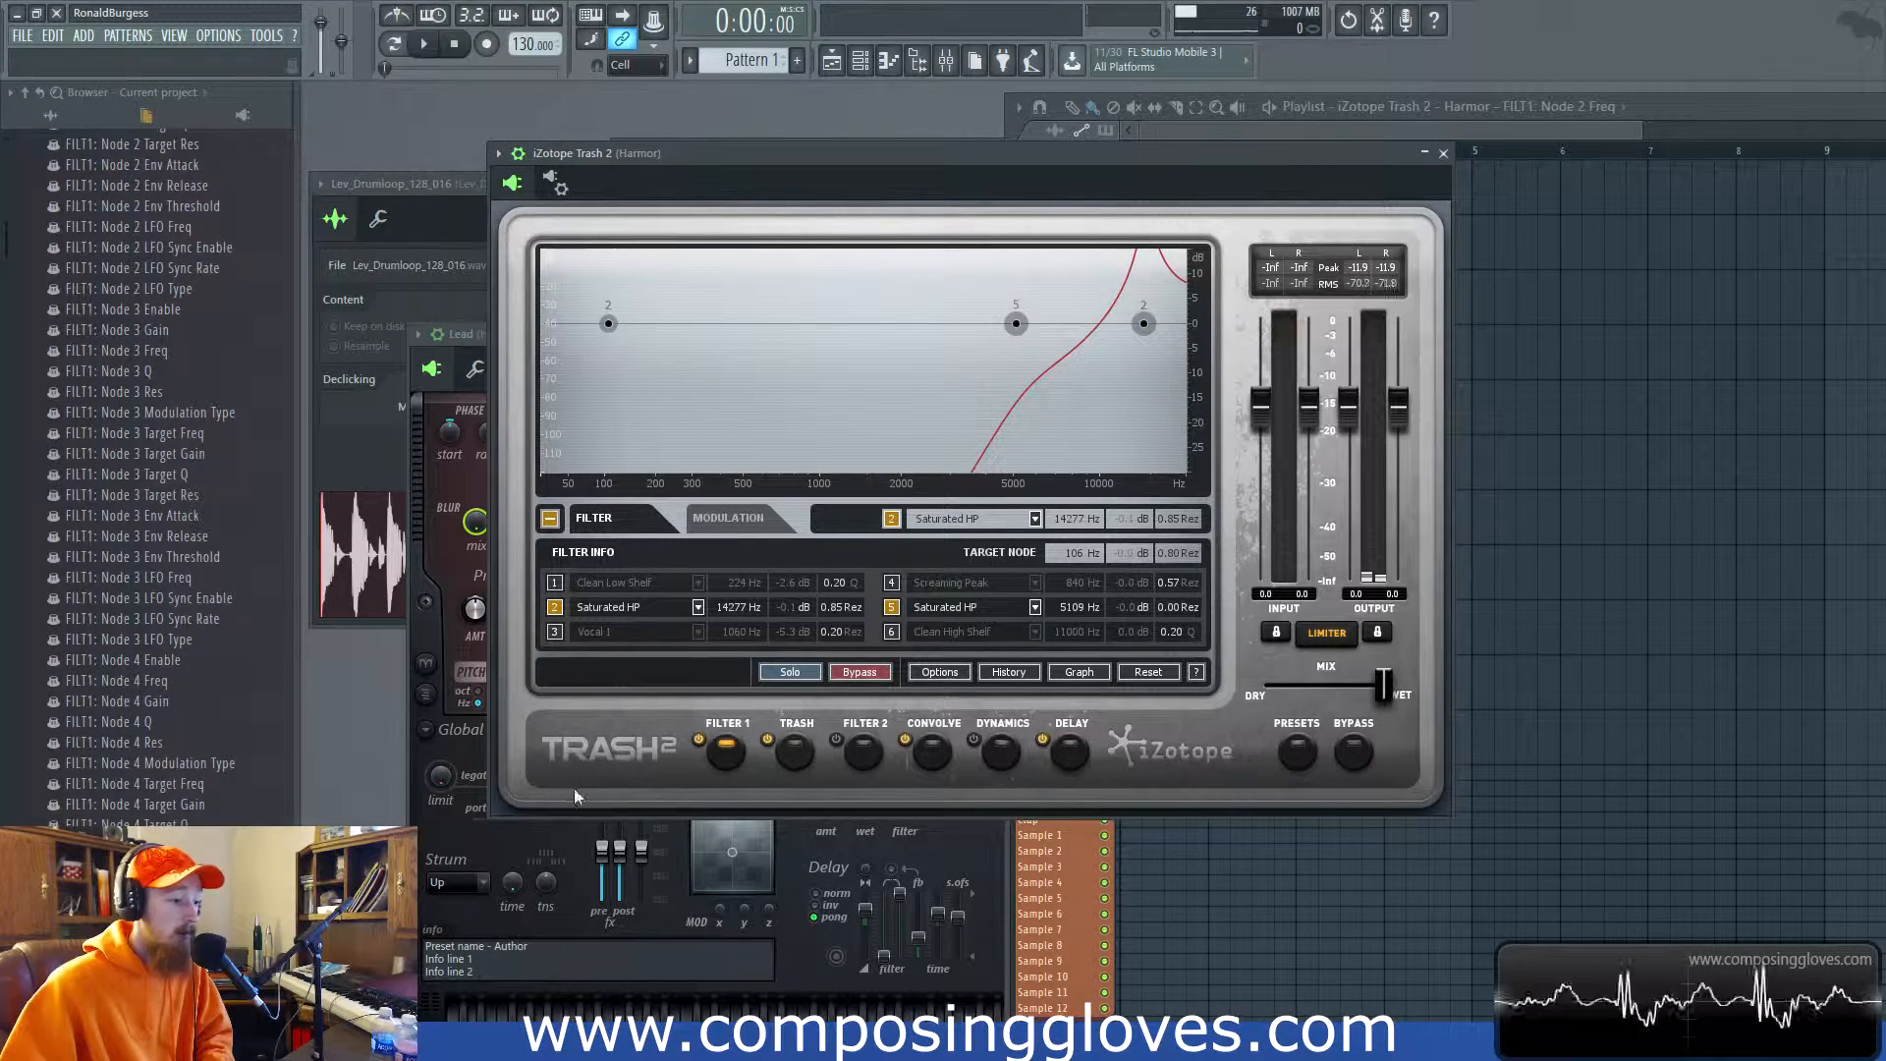
click(892, 584)
click(892, 607)
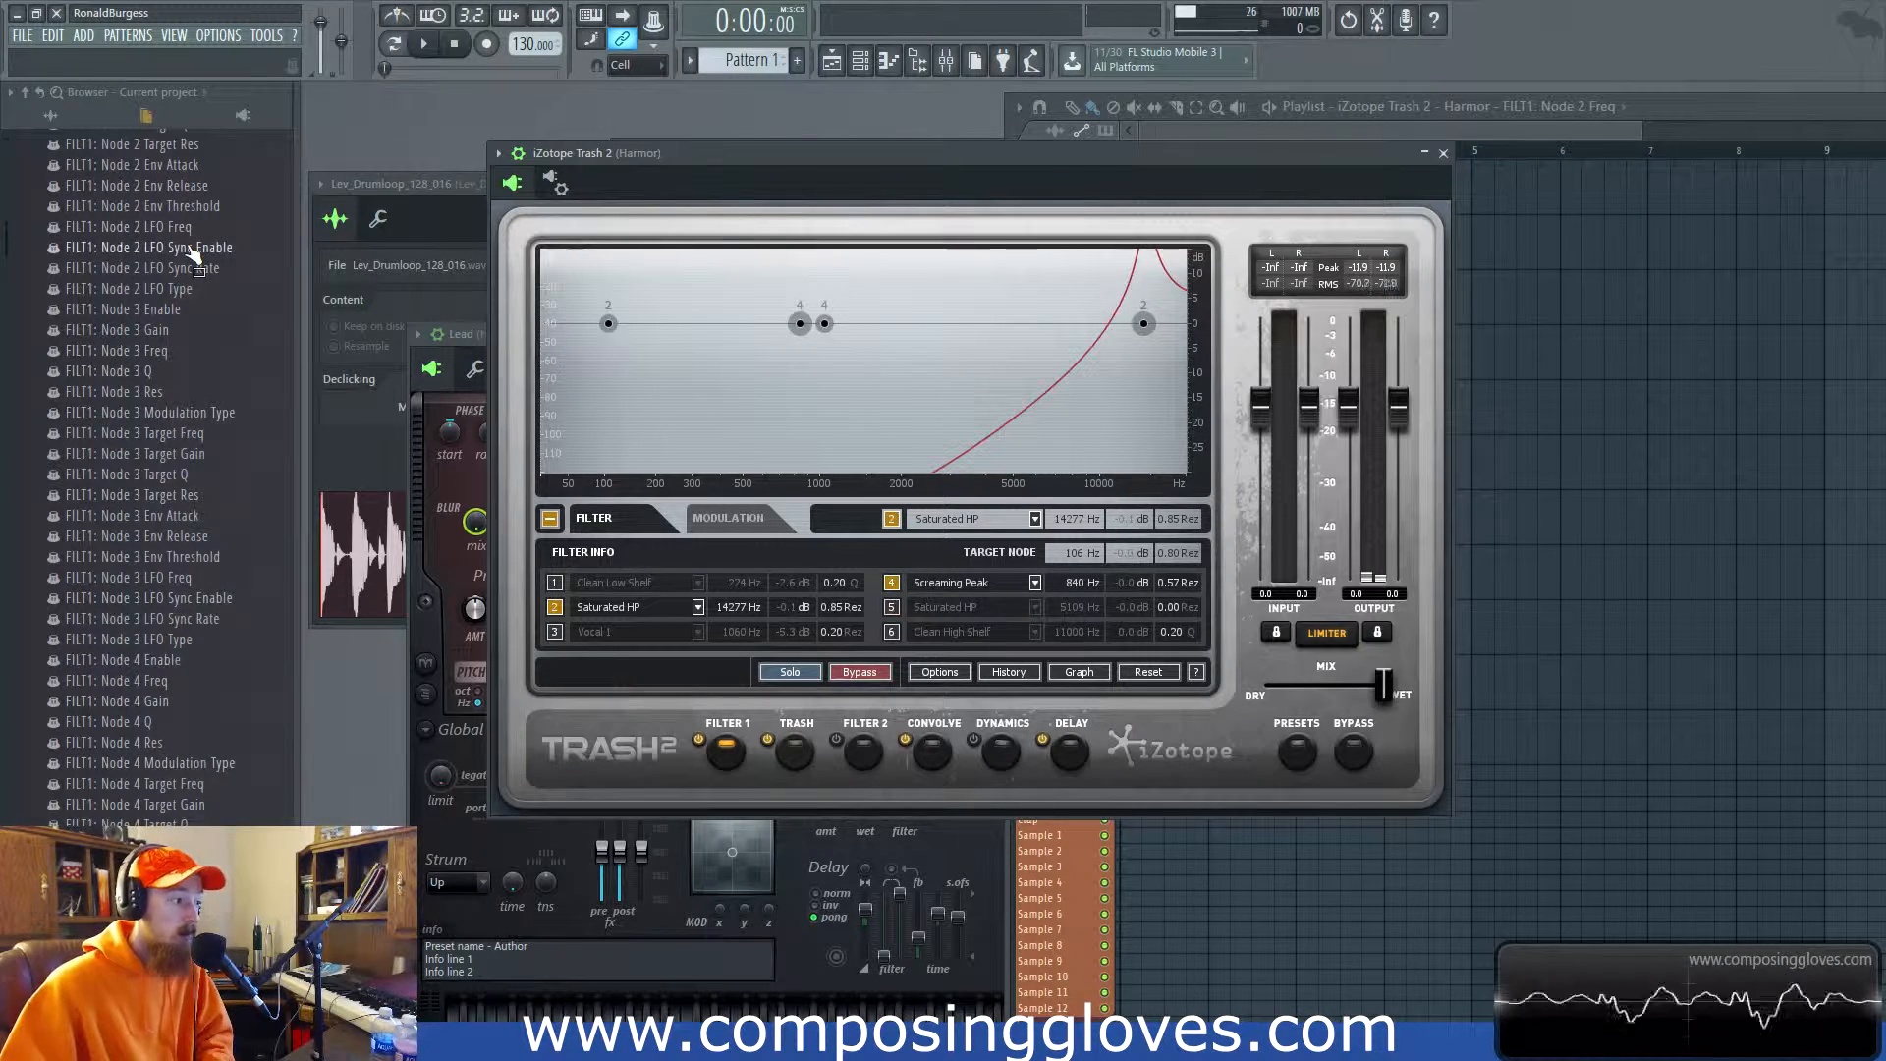
Move the plugin window clear of the parameter list and set Filter 1 node 2's frequency to about 11041 Hz.
drag(858, 156, 910, 163)
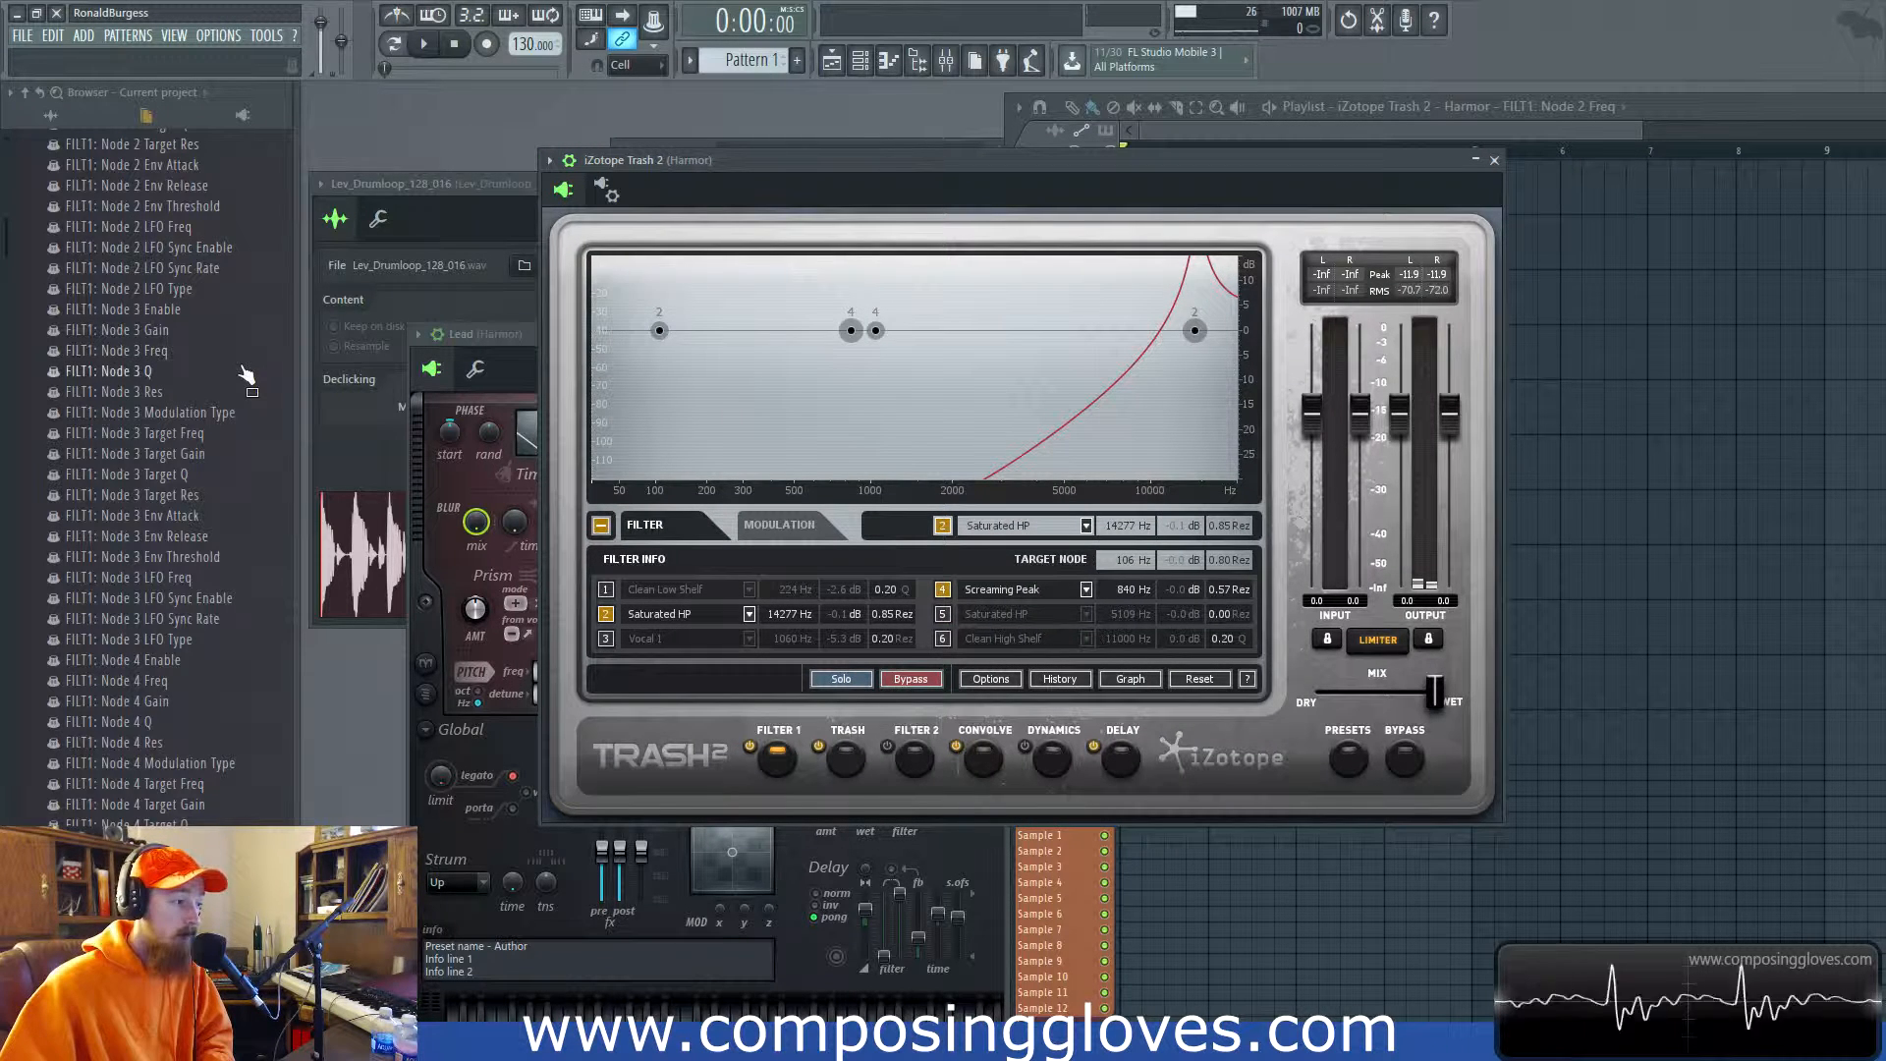
drag(1082, 155, 1083, 130)
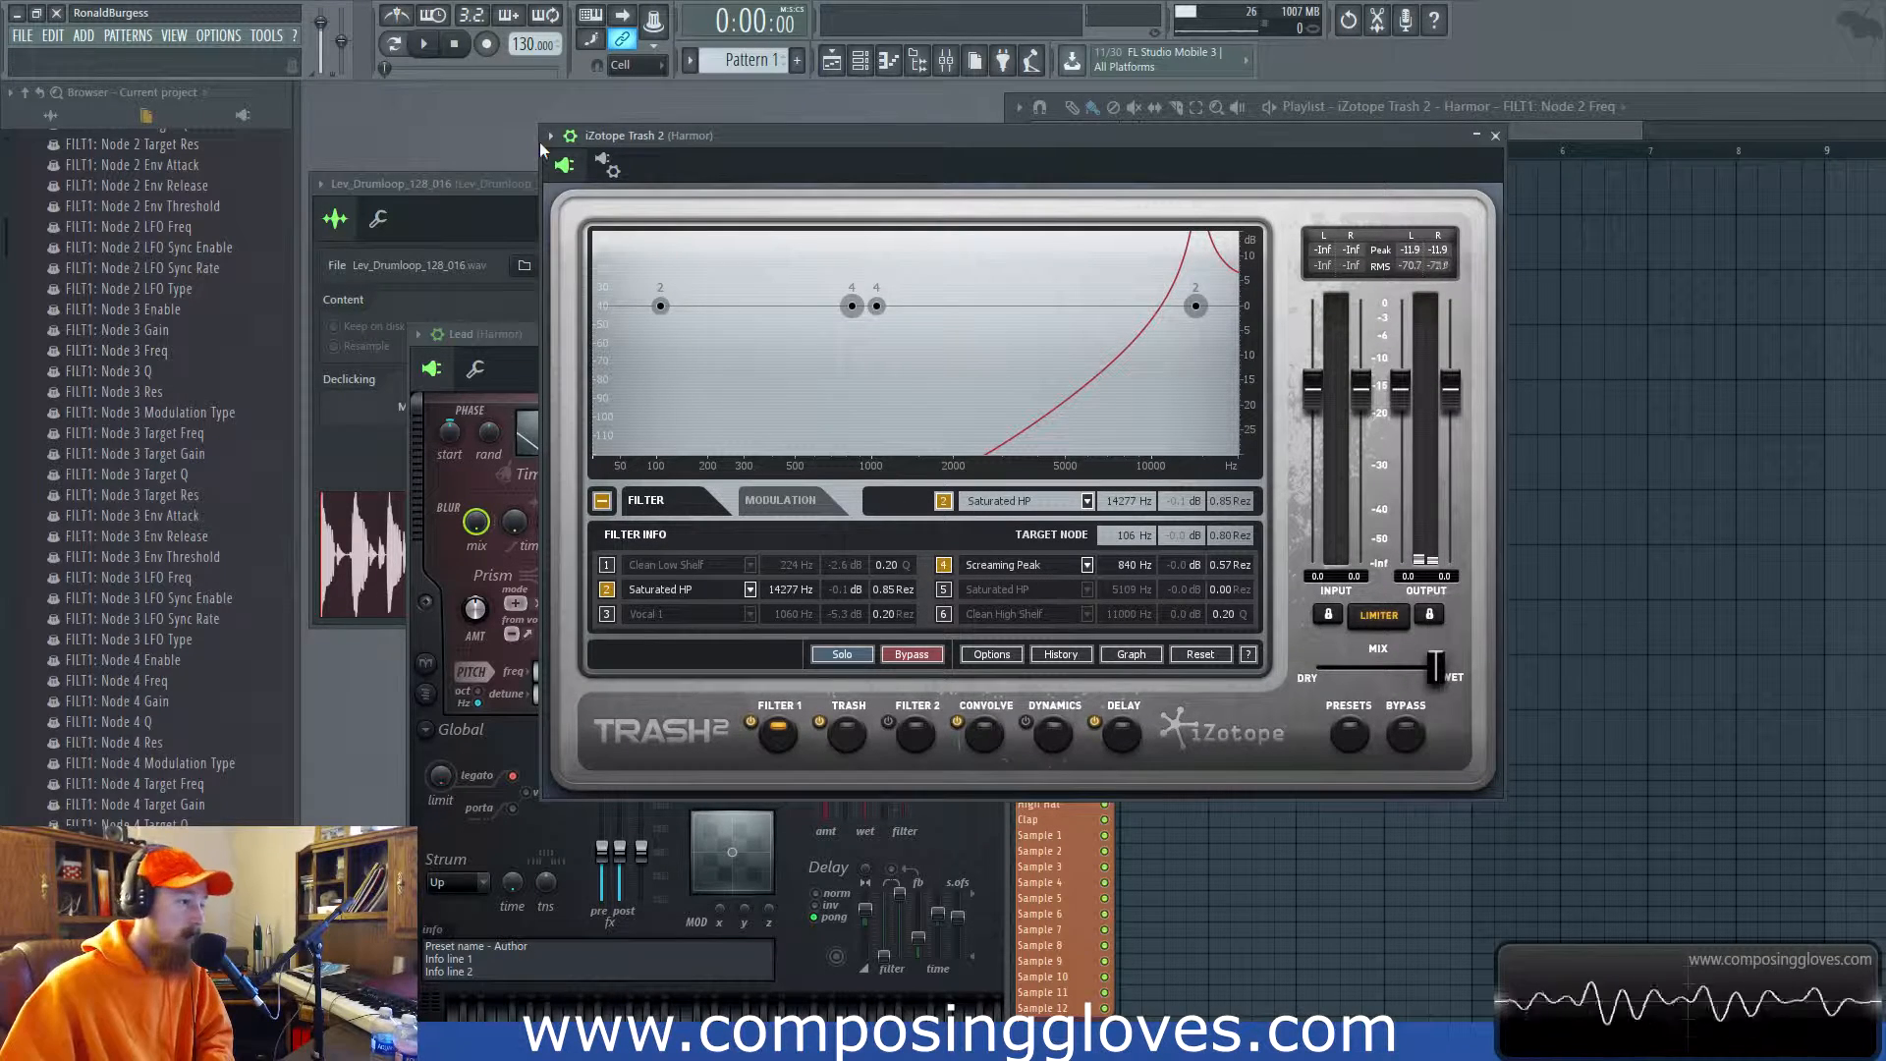
click(550, 137)
click(1025, 157)
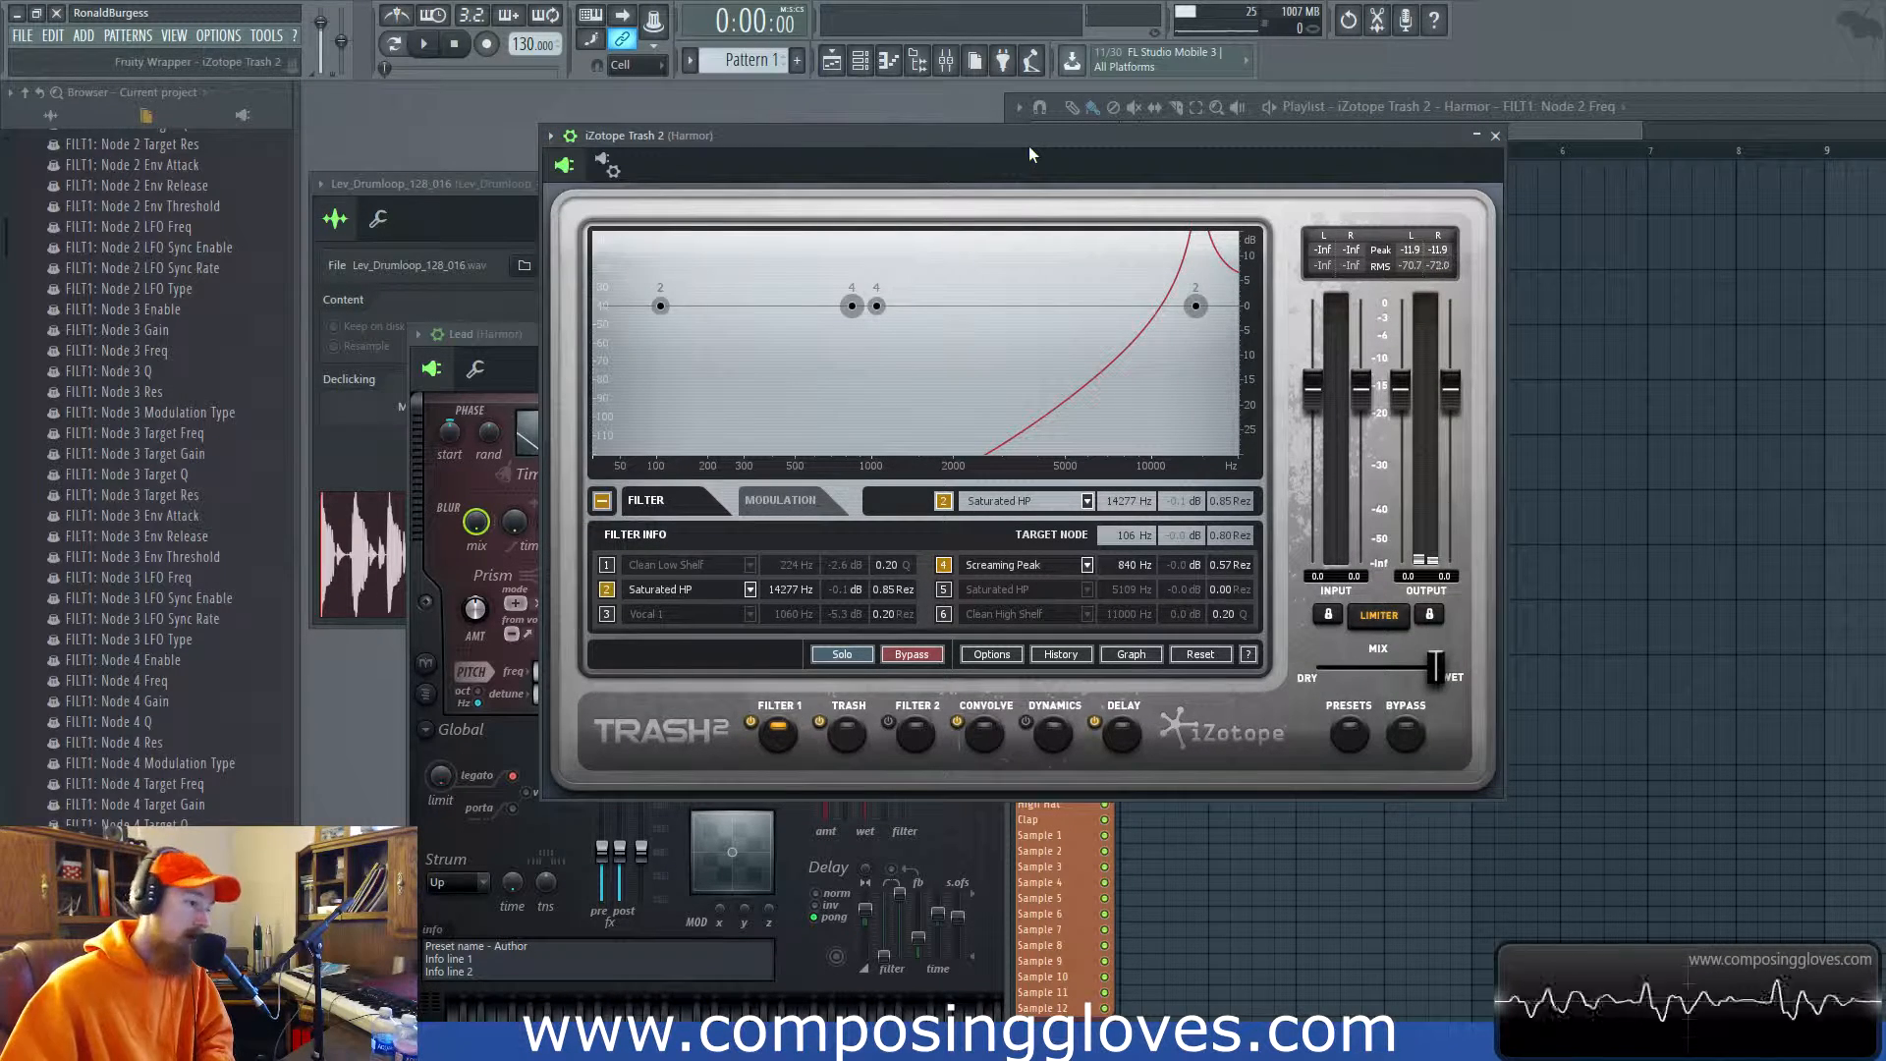
drag(791, 590, 795, 636)
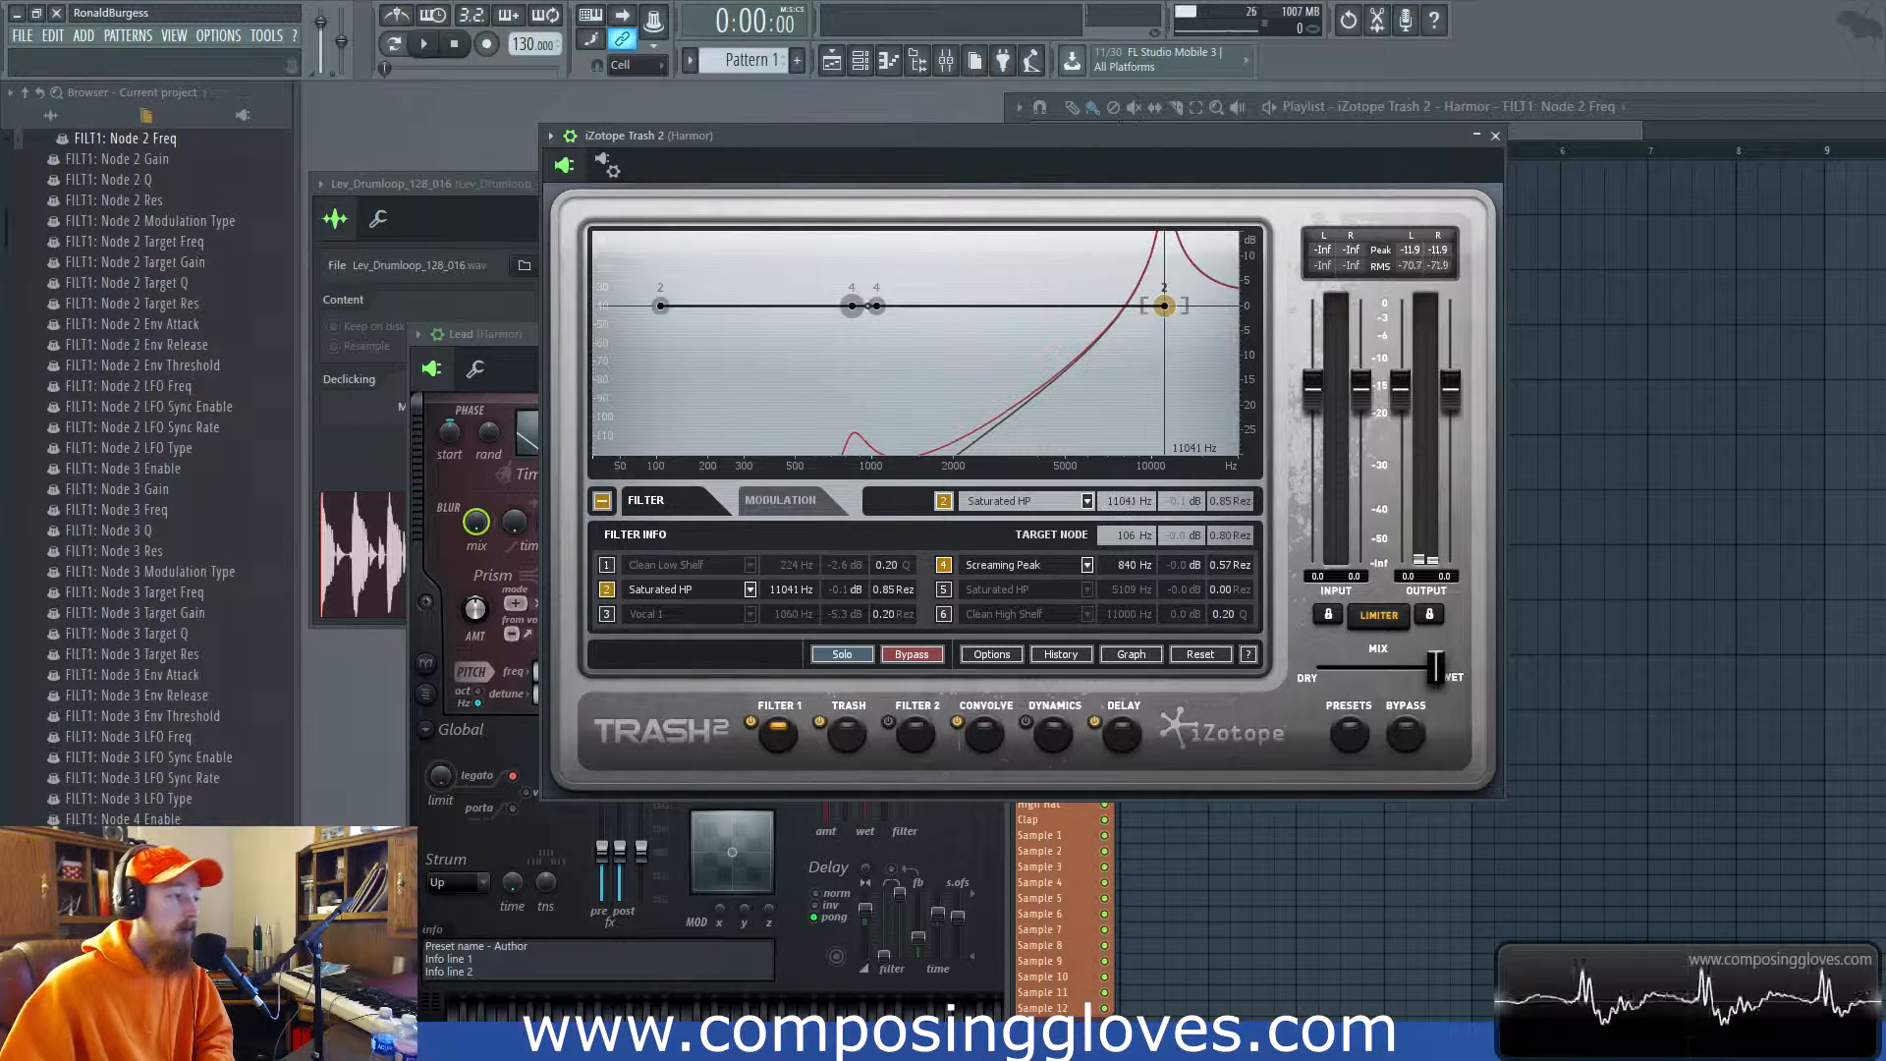
Examine the automation options for the last tweaked parameter, Filter 1 node 2's frequency, and the Trash 2 window's own options.
click(266, 35)
mouse_move(362, 238)
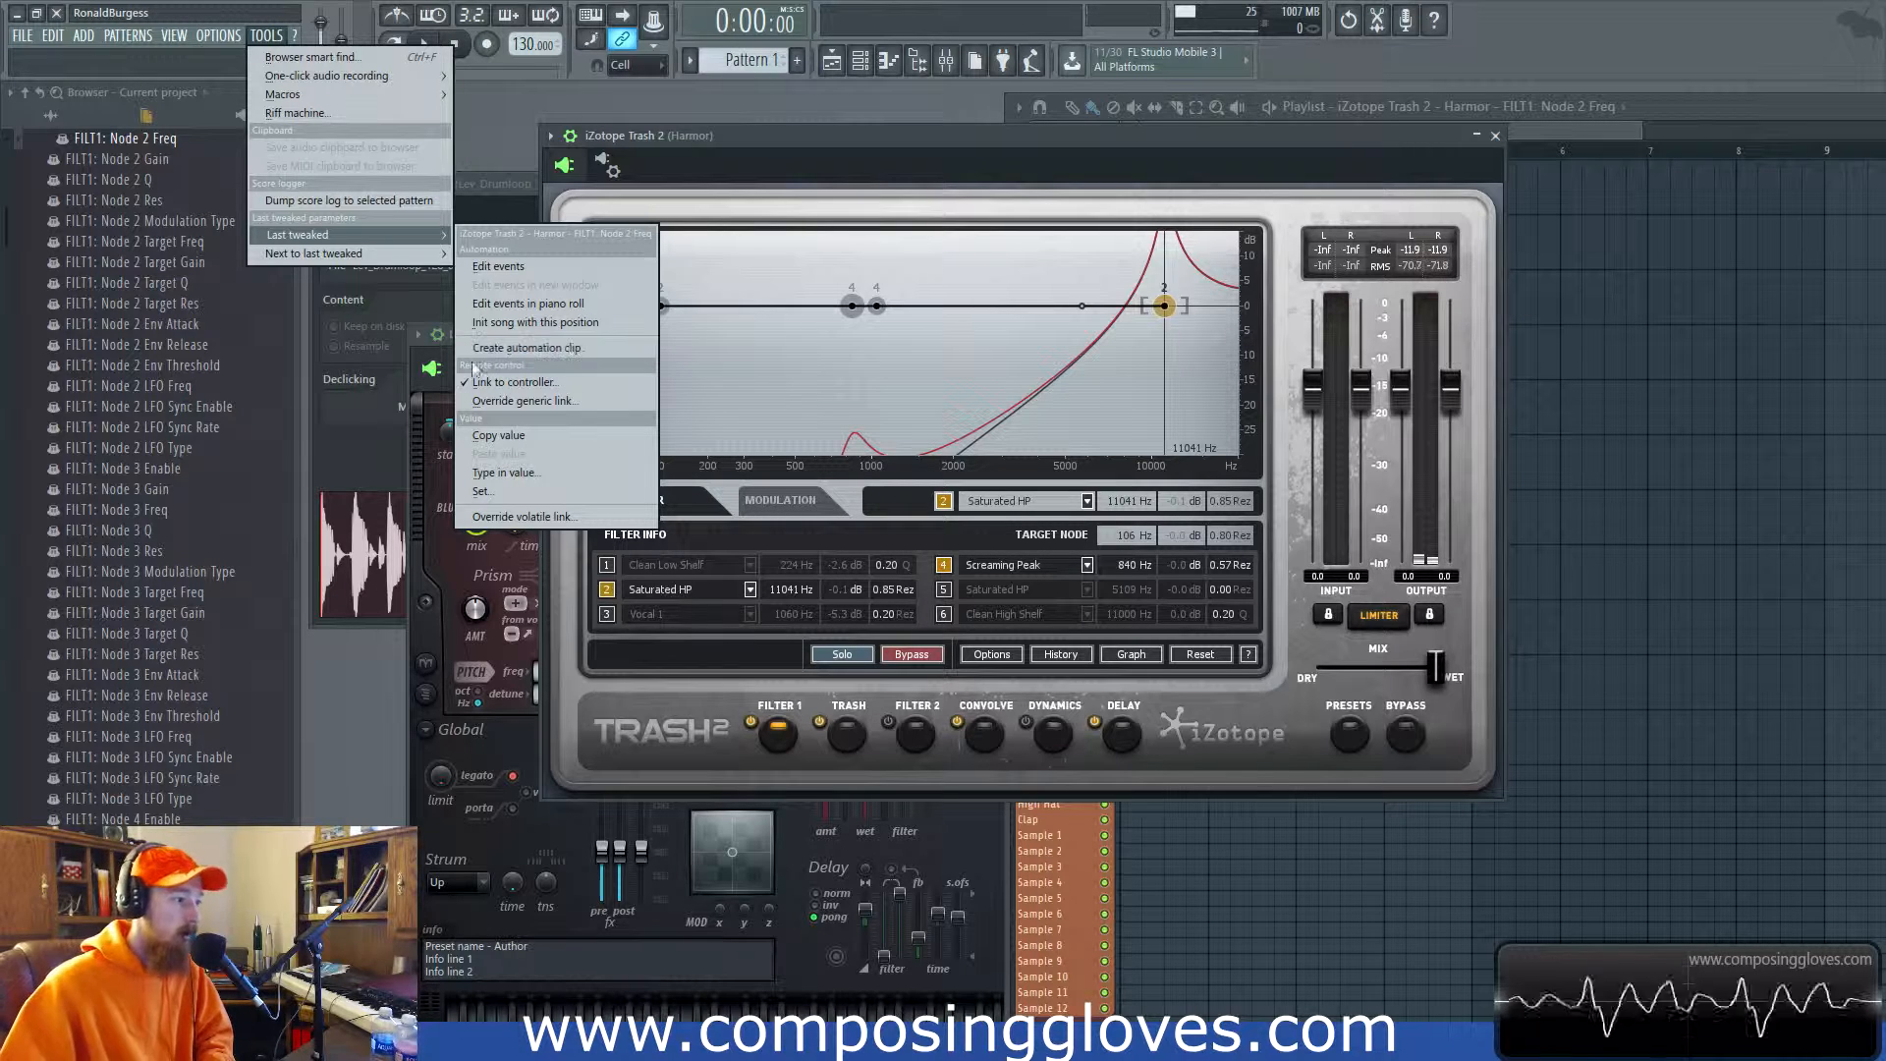
click(1212, 140)
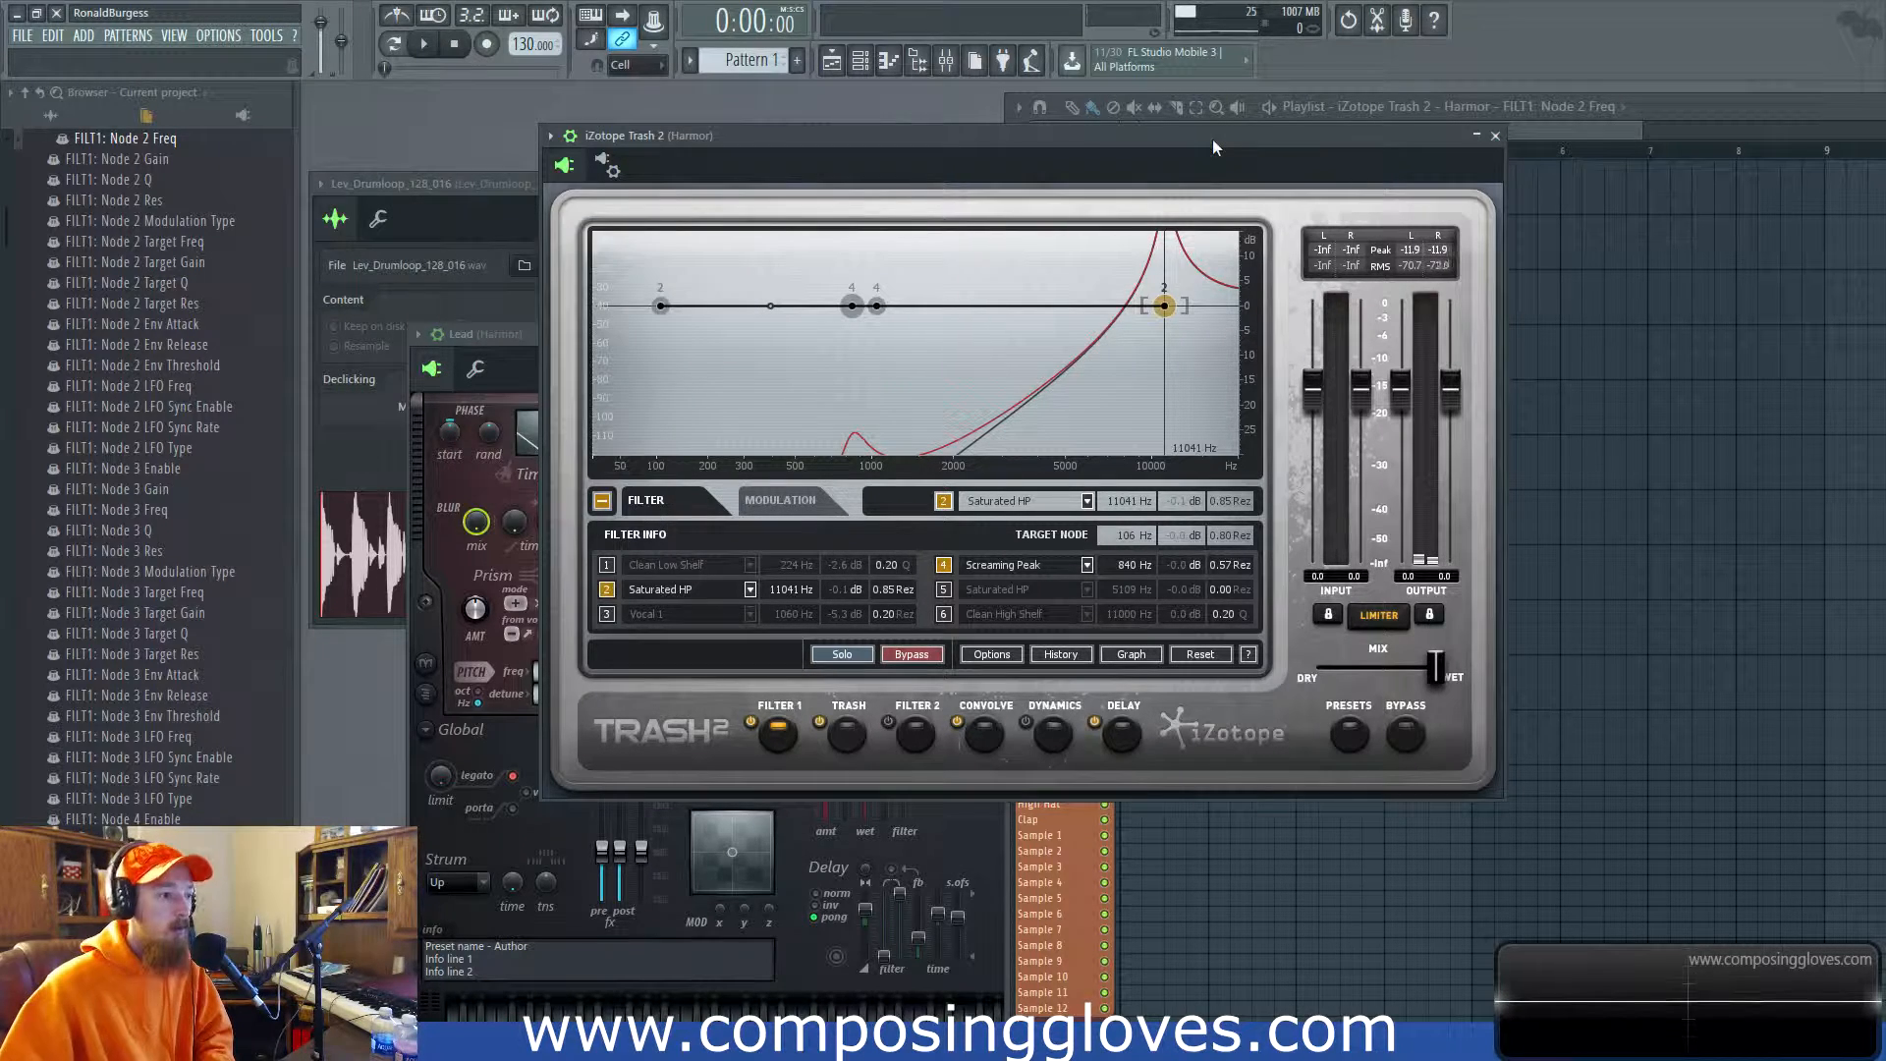
click(263, 41)
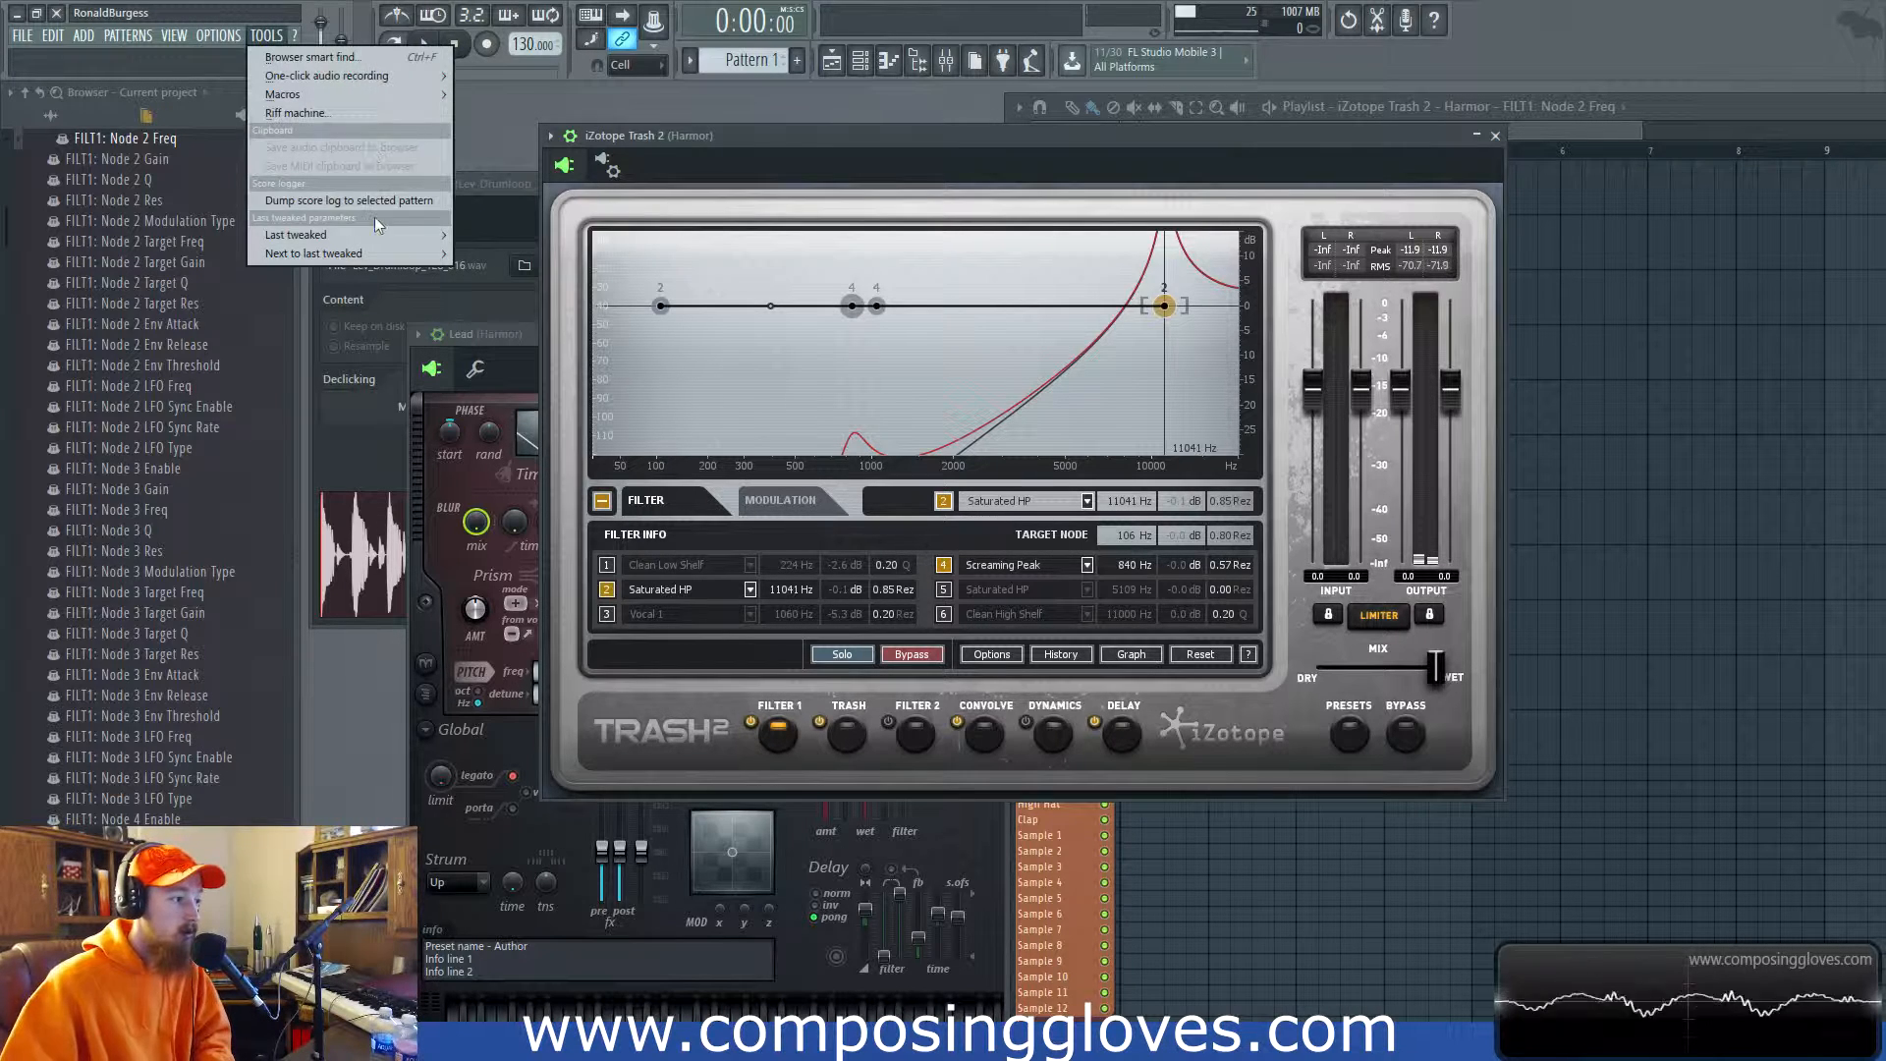
click(551, 136)
click(551, 137)
click(551, 136)
click(932, 140)
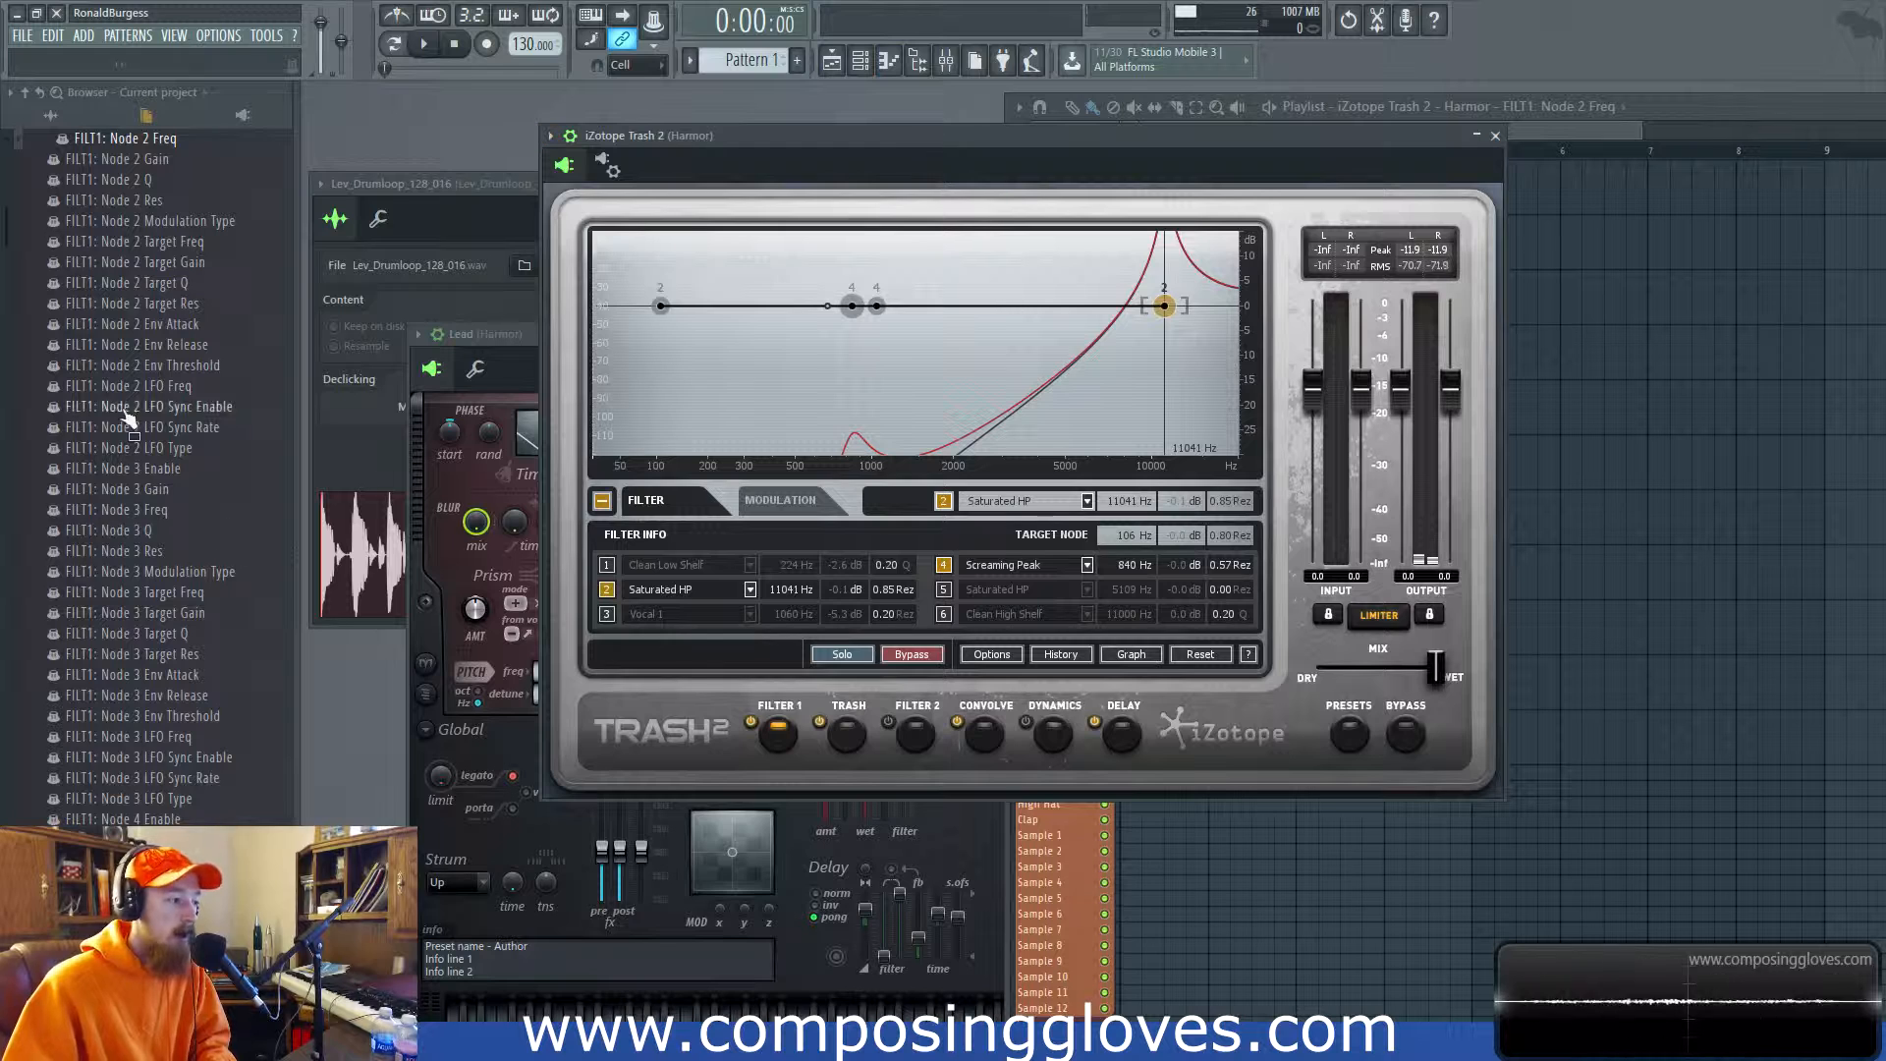
Set the frequency of Filter 1's Screaming Peak node 4 to 763 Hz and reposition the plugin window.
drag(1137, 570, 1124, 590)
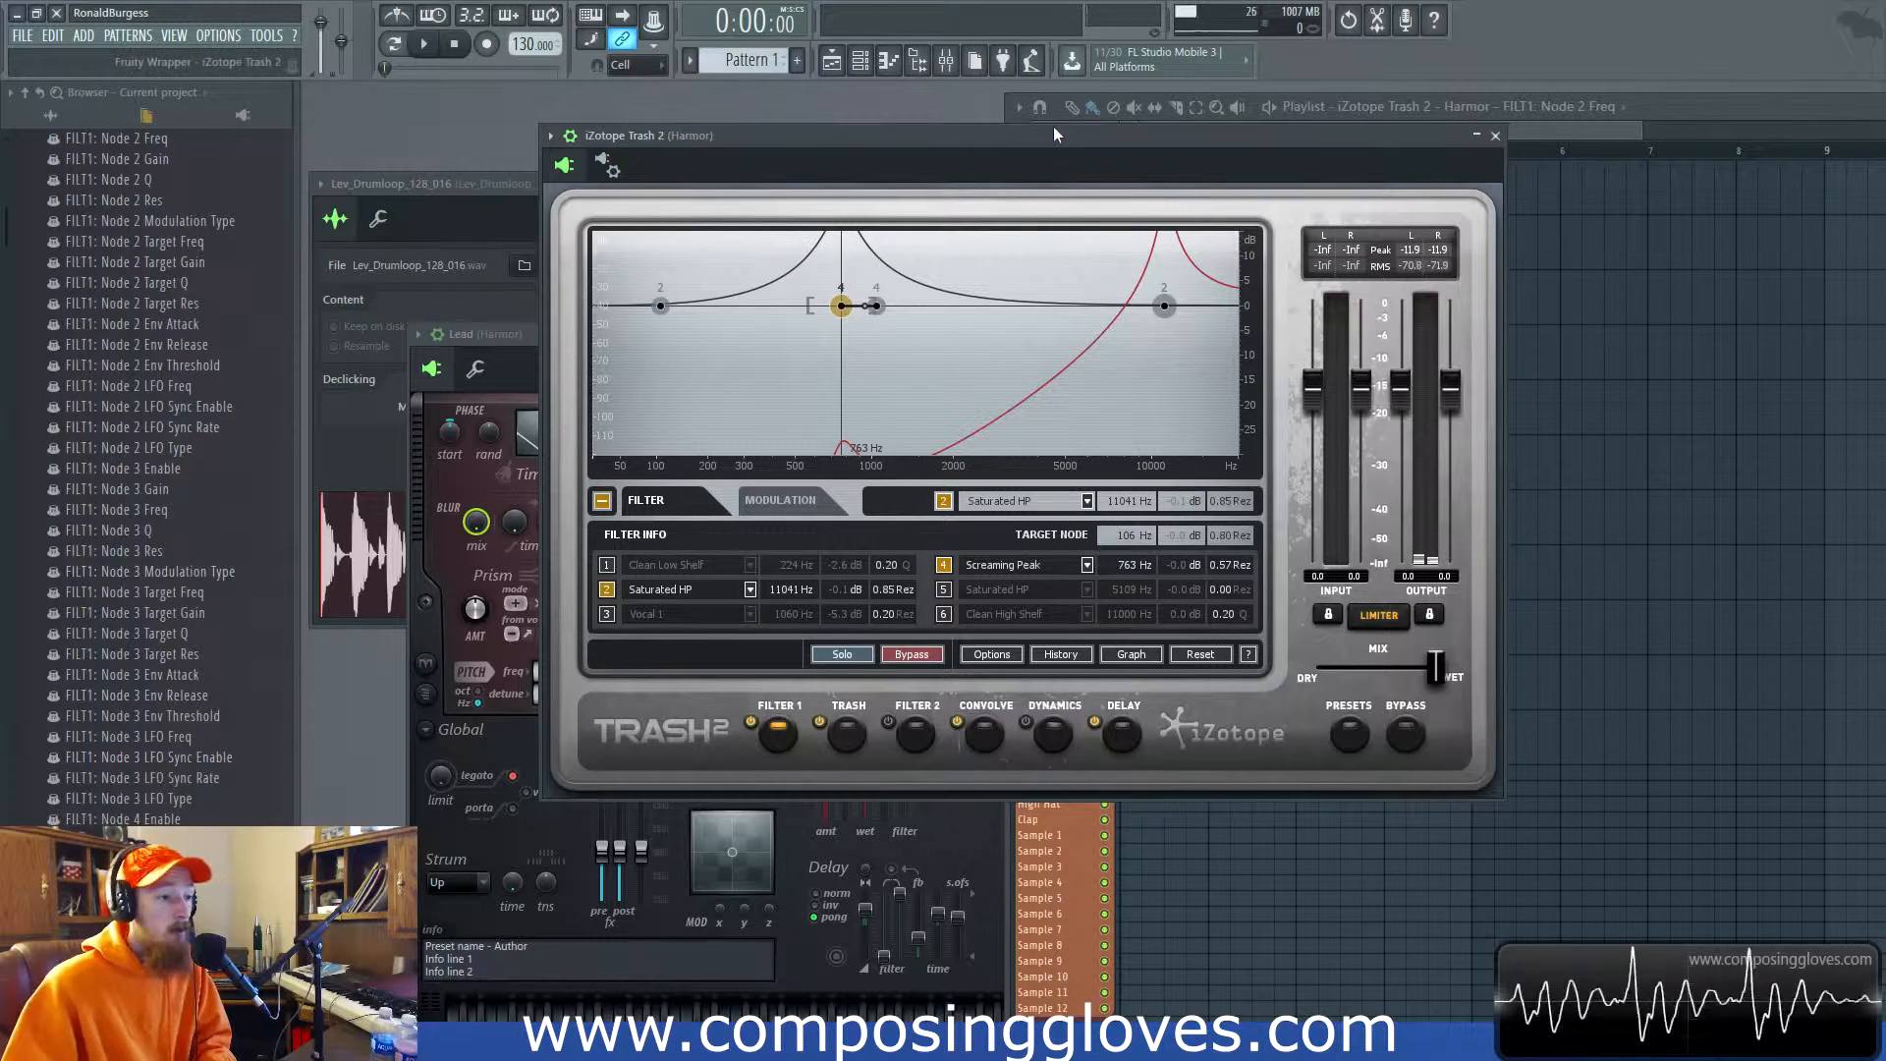
drag(1049, 132, 999, 125)
mouse_move(1173, 126)
mouse_down()
mouse_move(1167, 173)
mouse_move(1163, 155)
mouse_up()
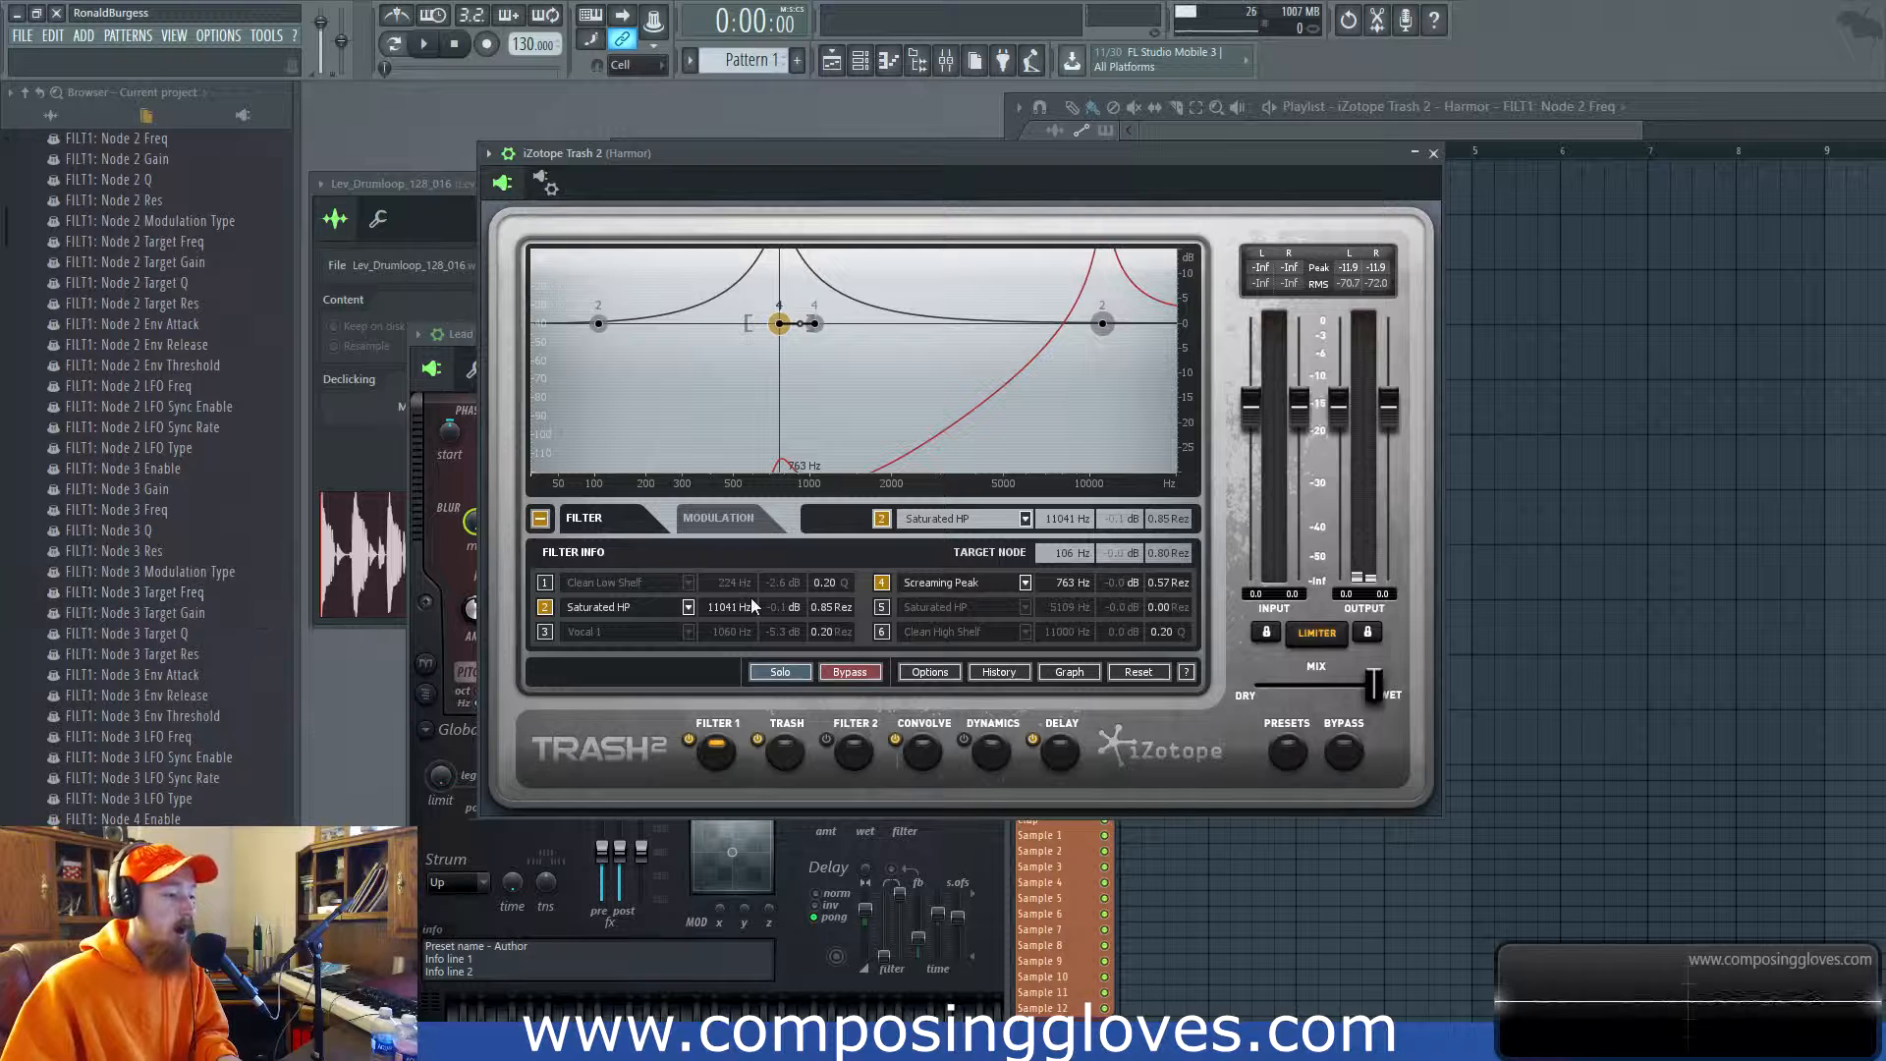
click(960, 579)
click(754, 482)
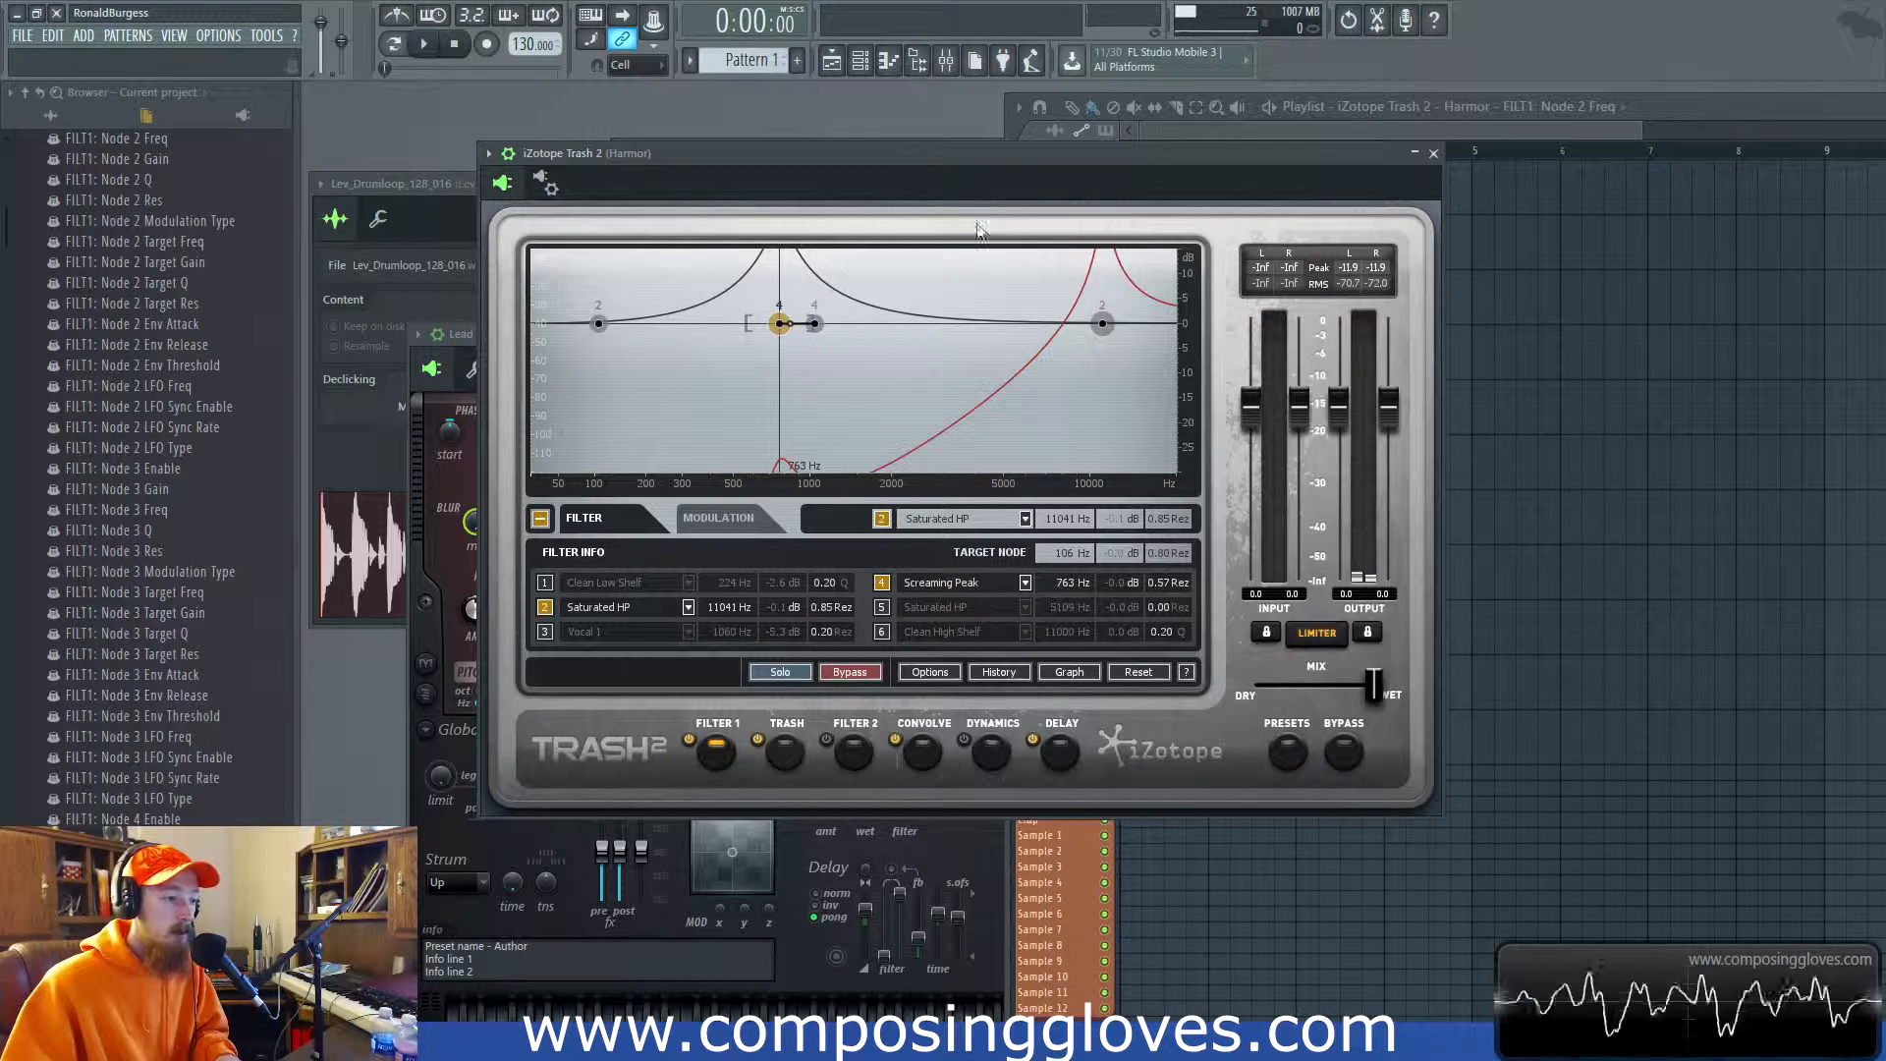
drag(871, 169, 880, 169)
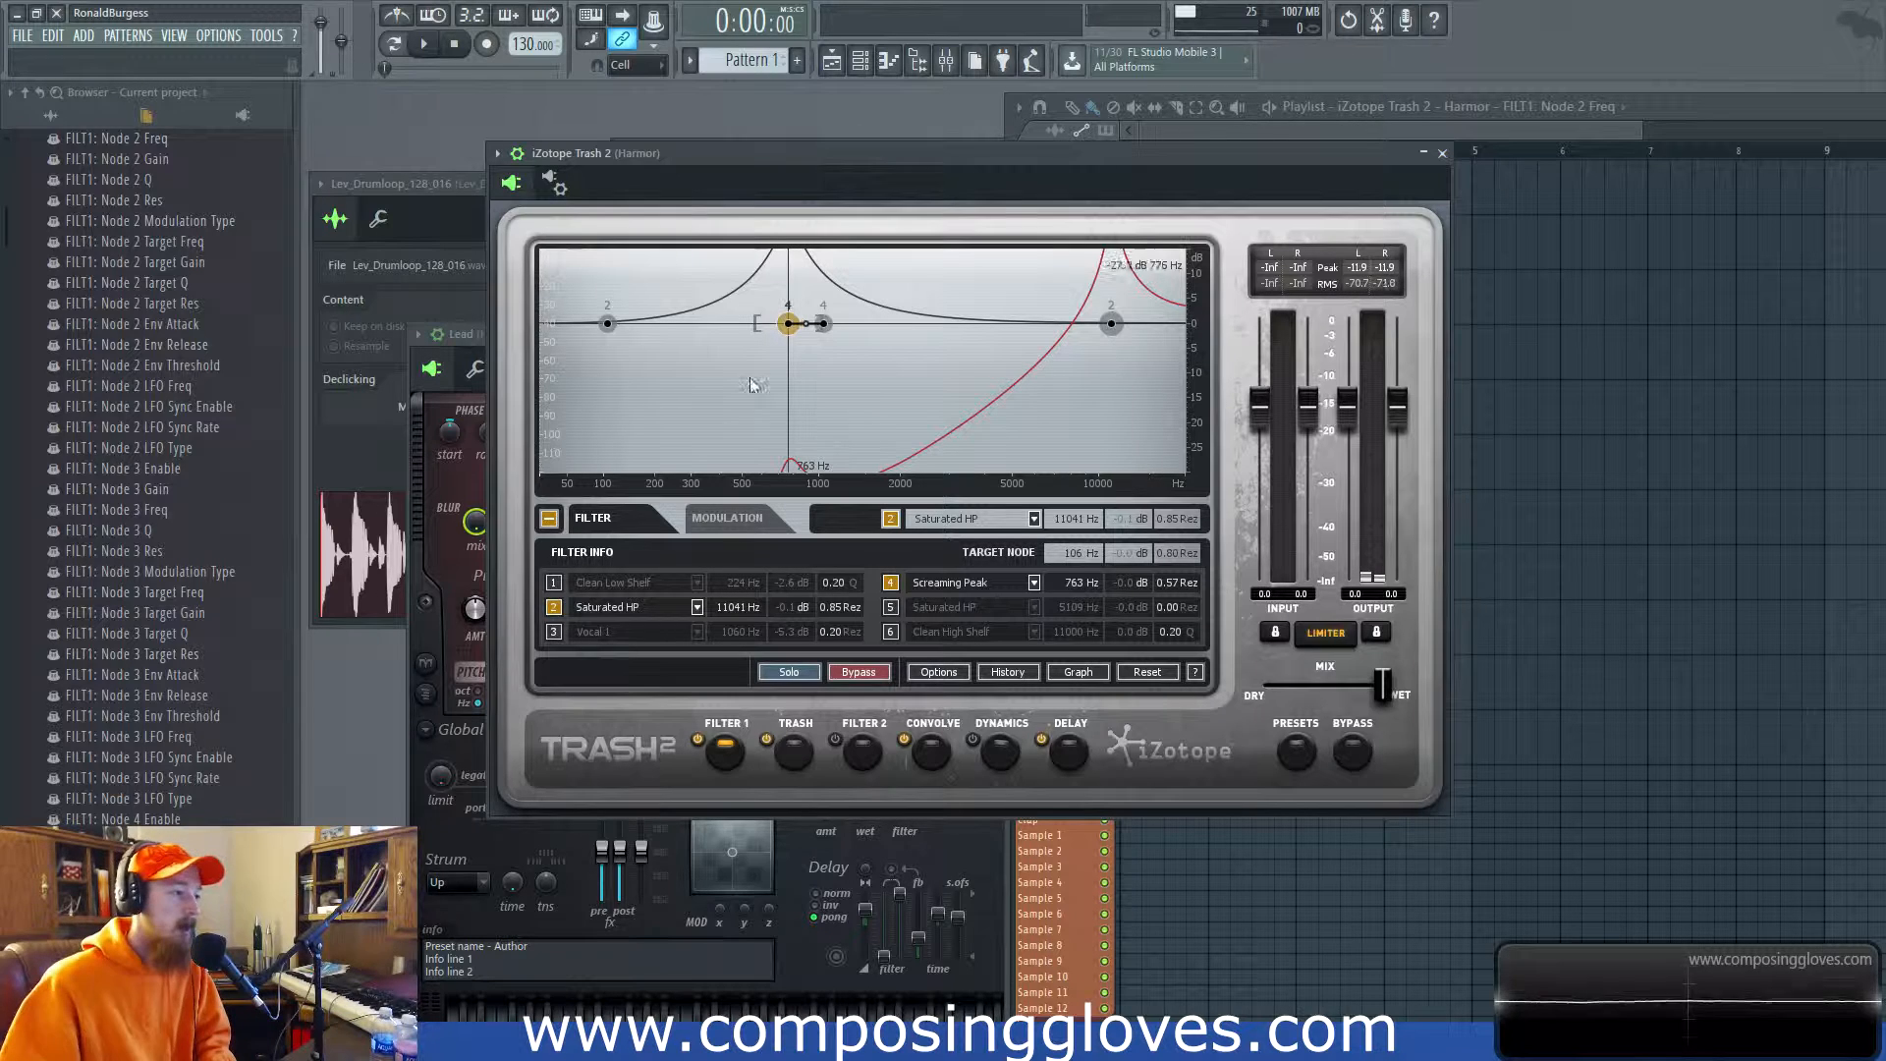
Examine the automation and controller link options for the last tweaked parameter, Filter 1 node 4's frequency.
click(266, 36)
mouse_move(324, 235)
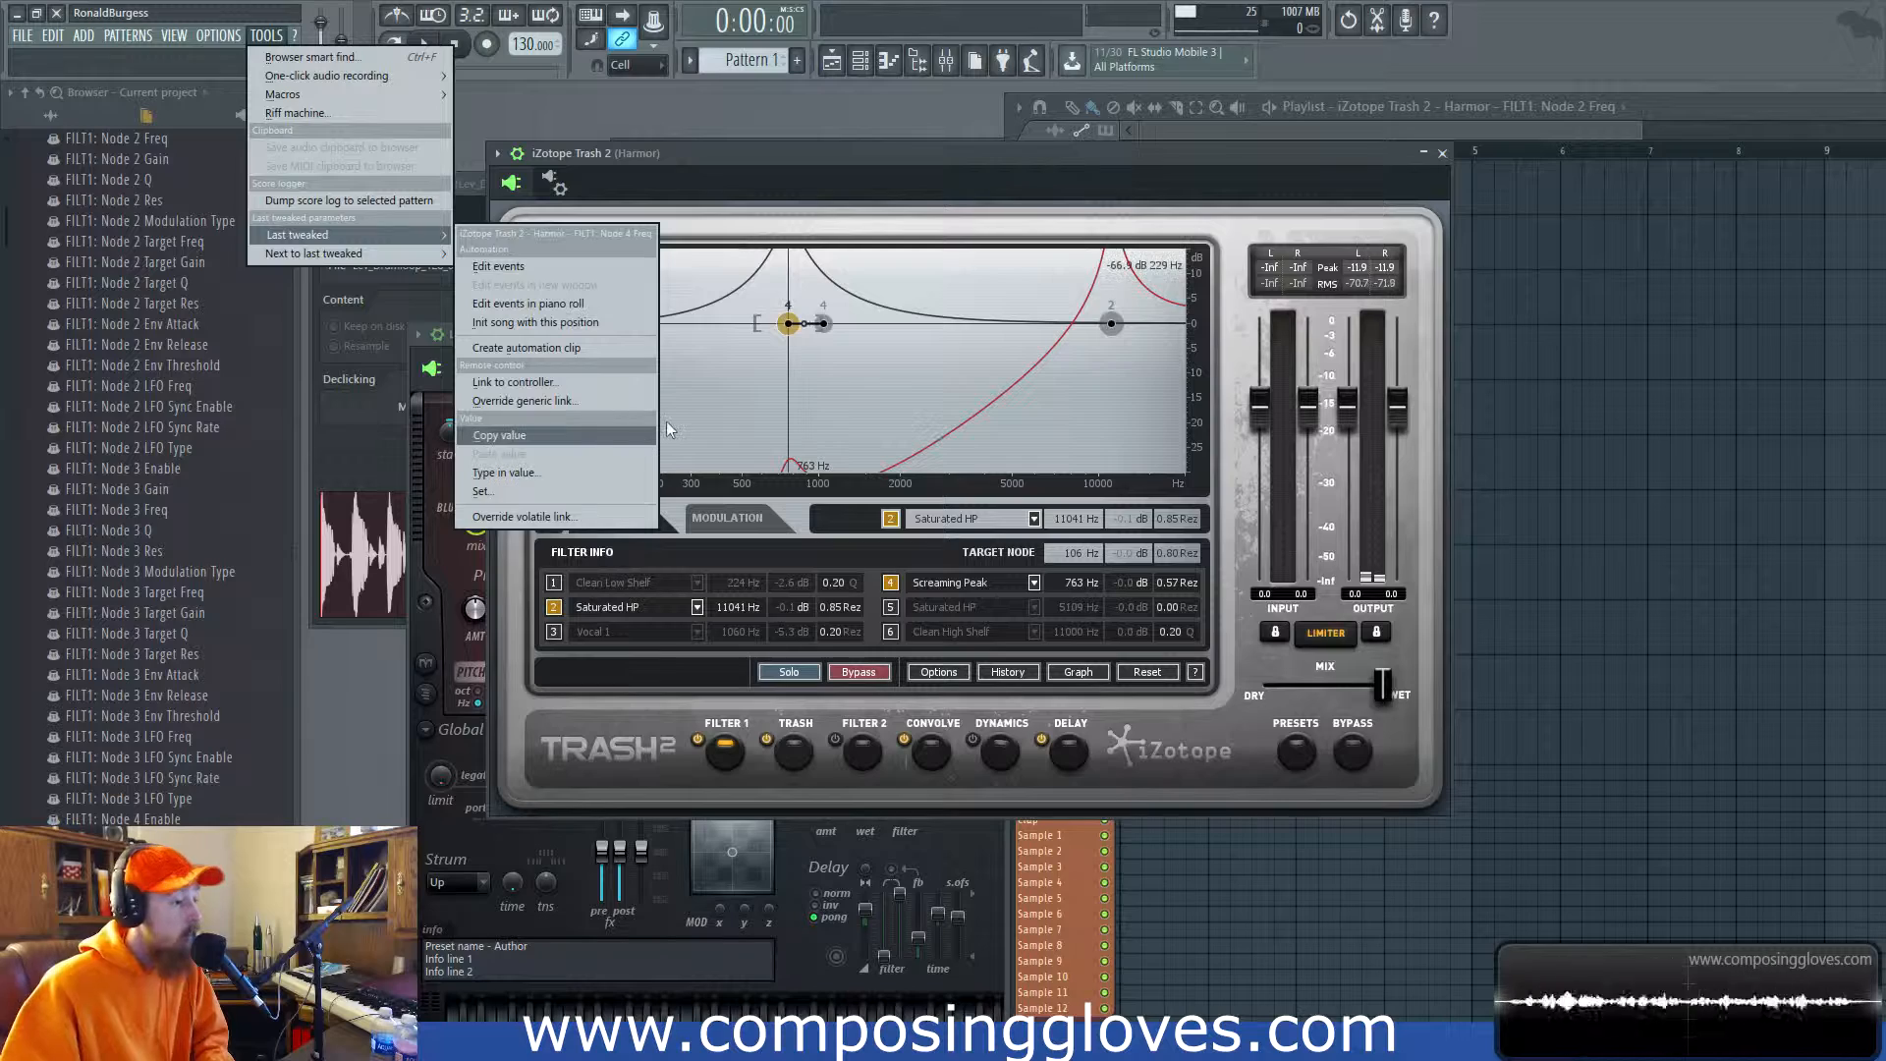
click(1041, 167)
drag(1087, 154, 1095, 139)
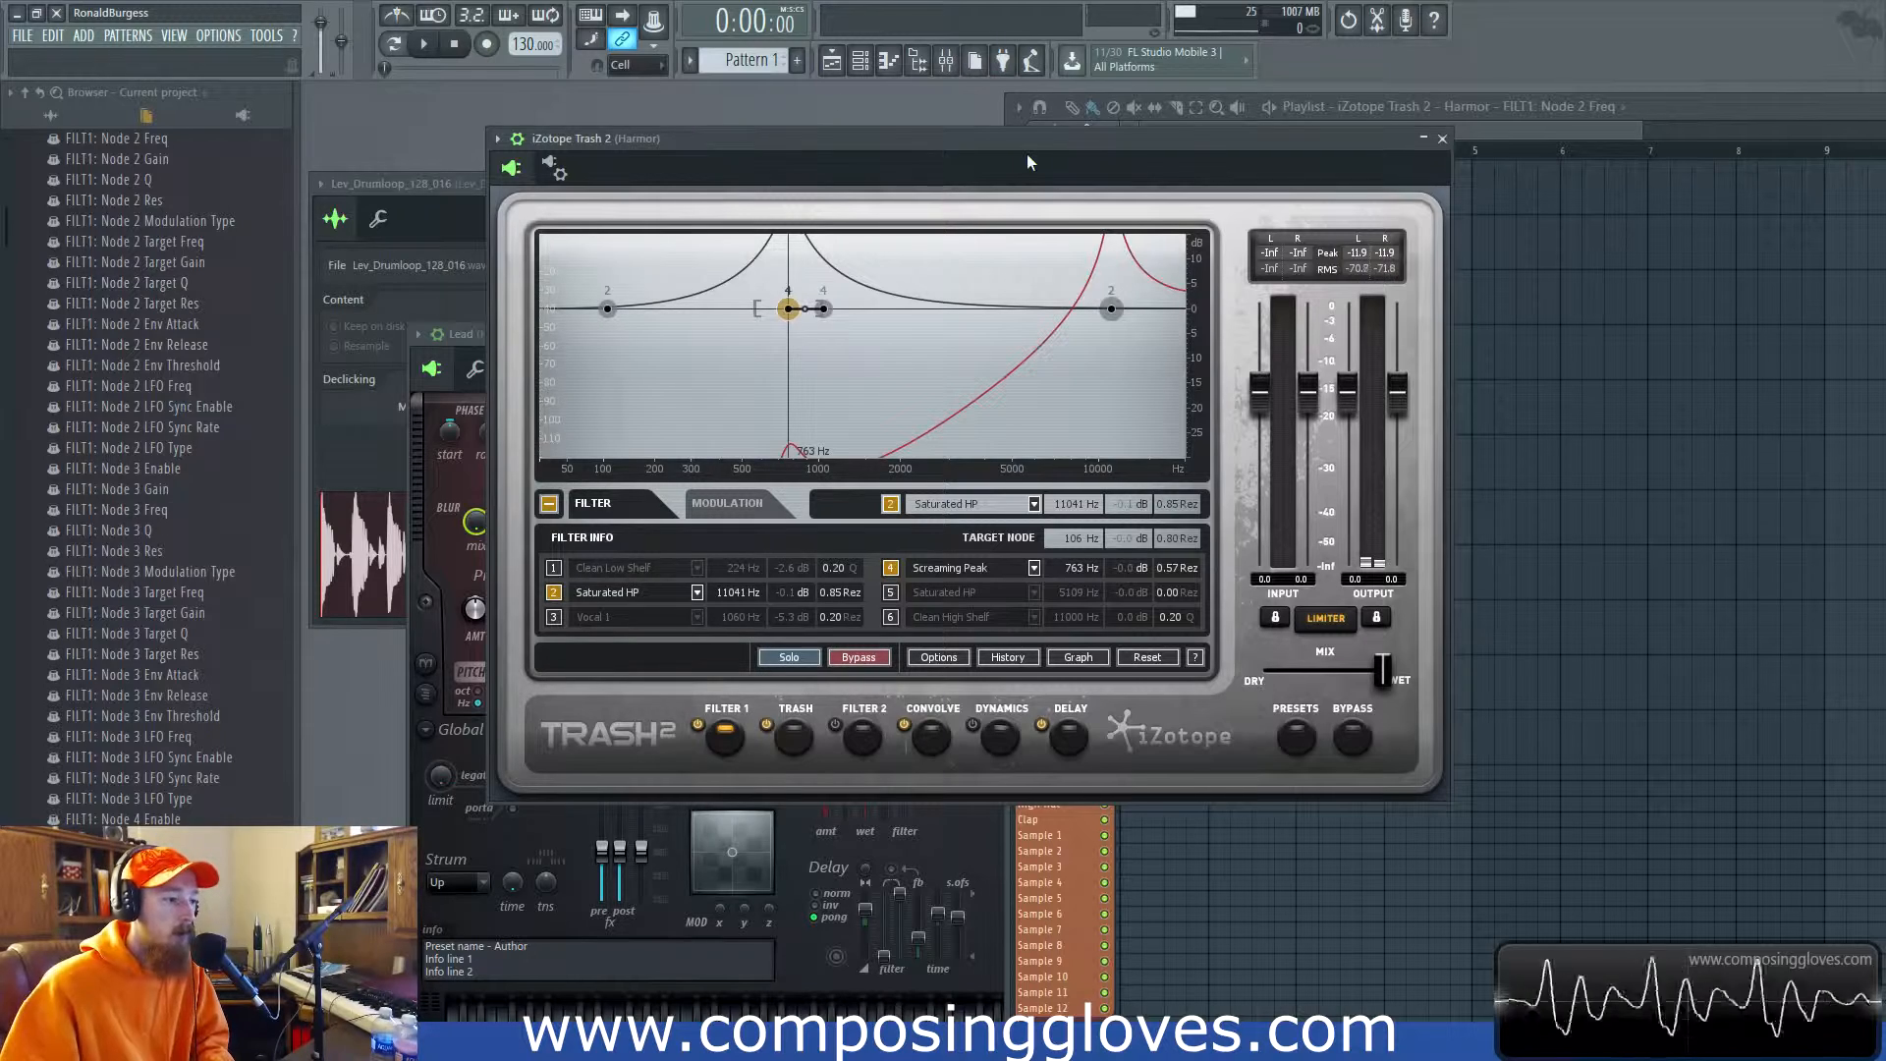
drag(1048, 156, 1064, 163)
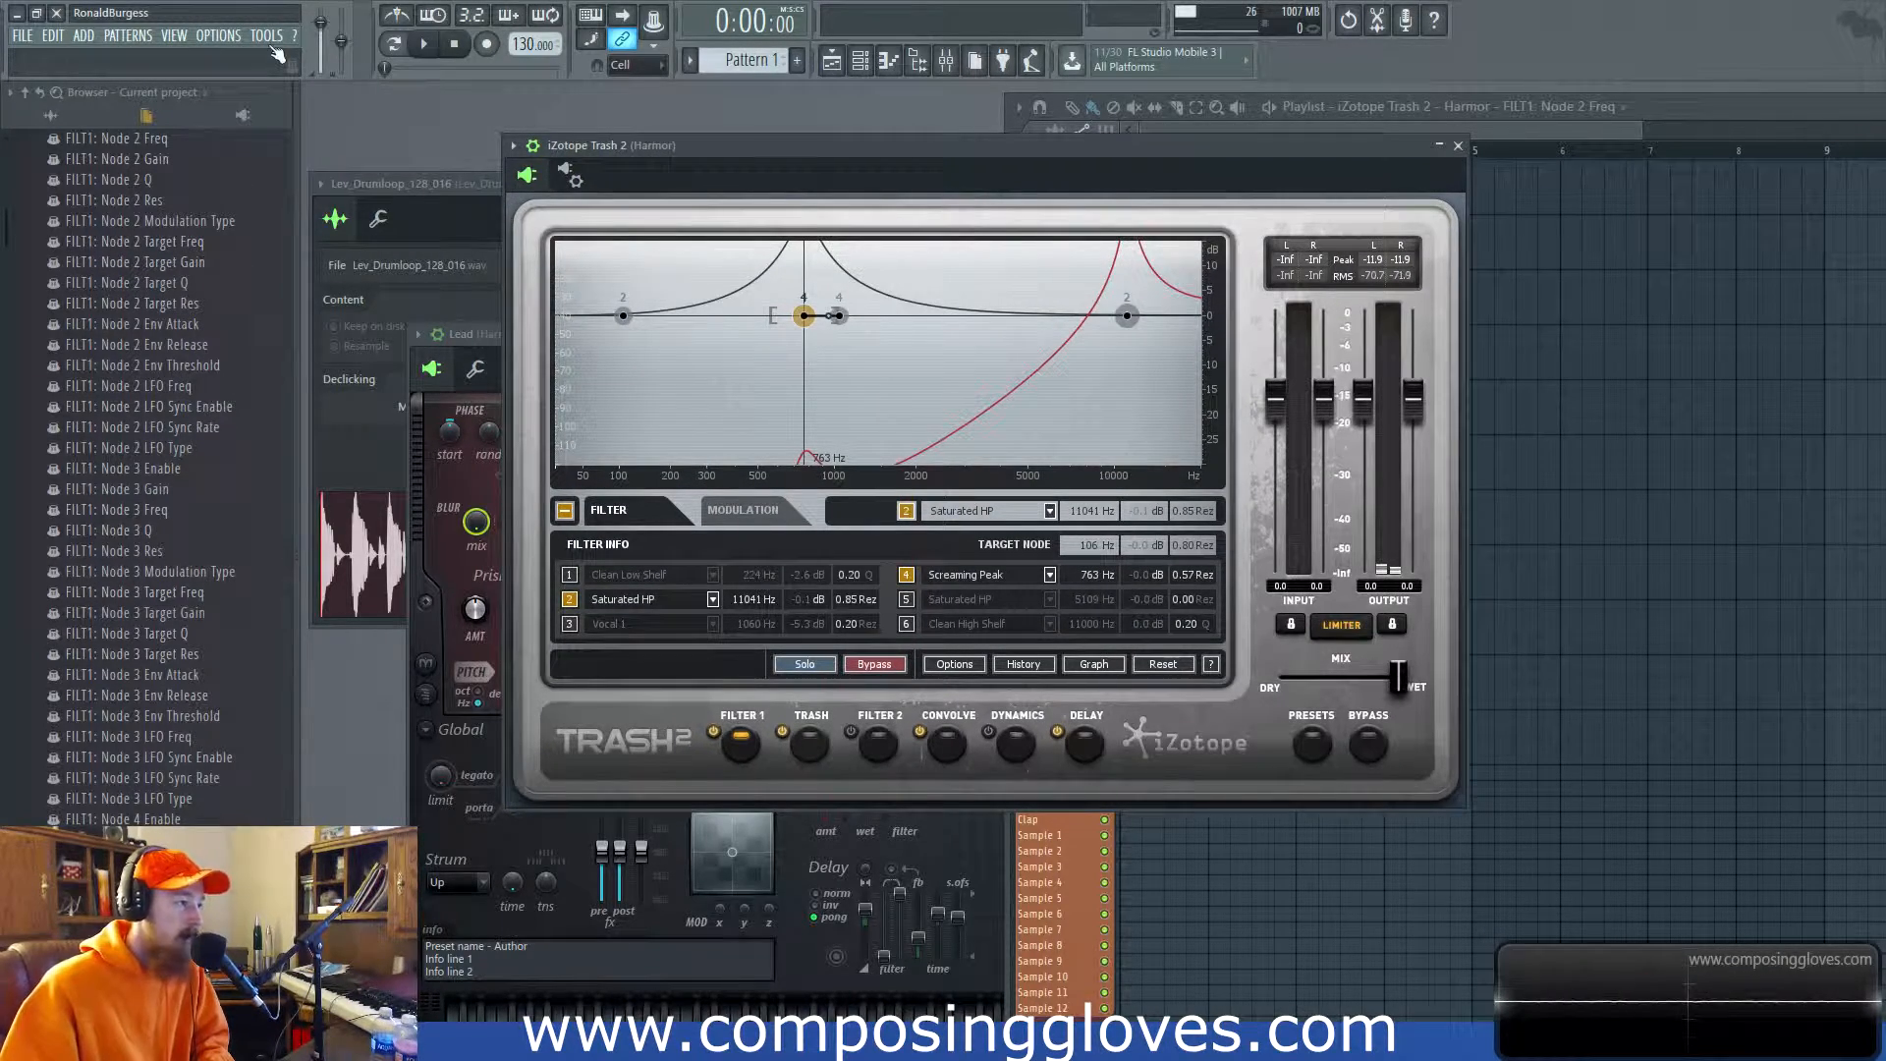
drag(986, 172, 960, 149)
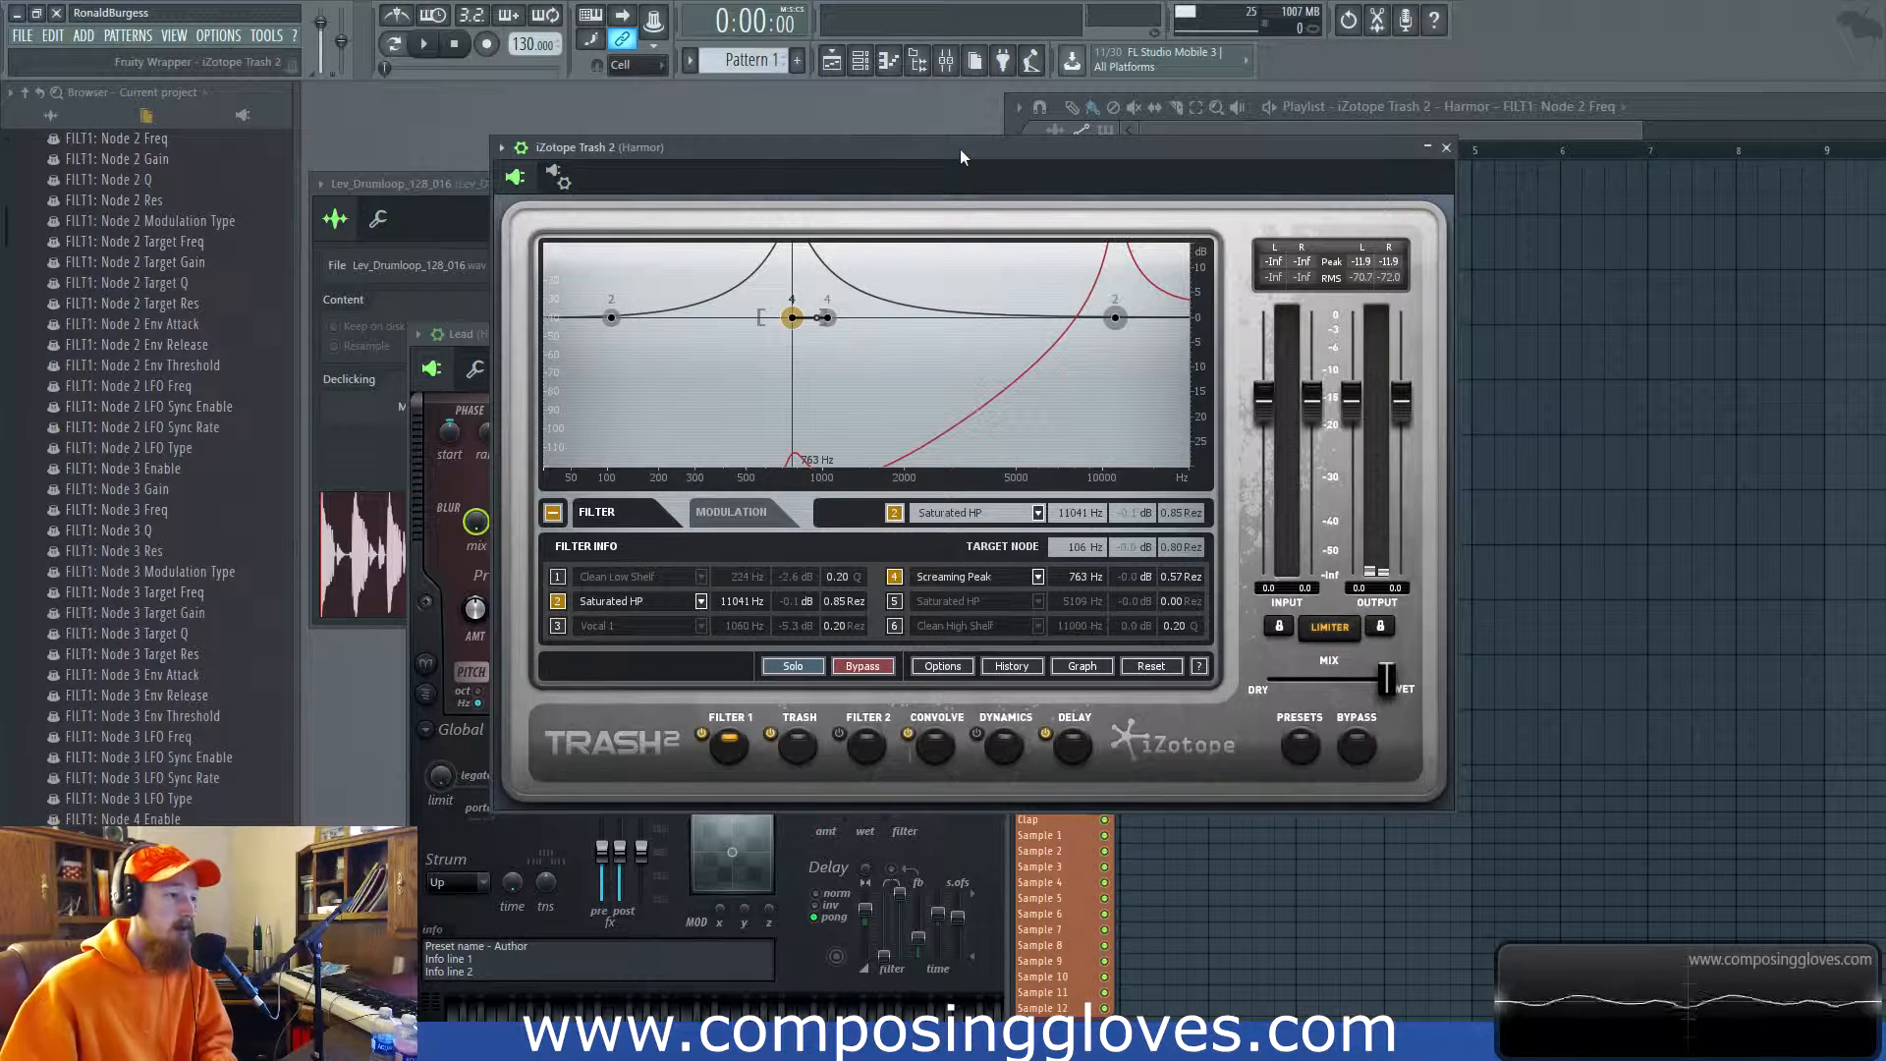
drag(959, 149, 955, 161)
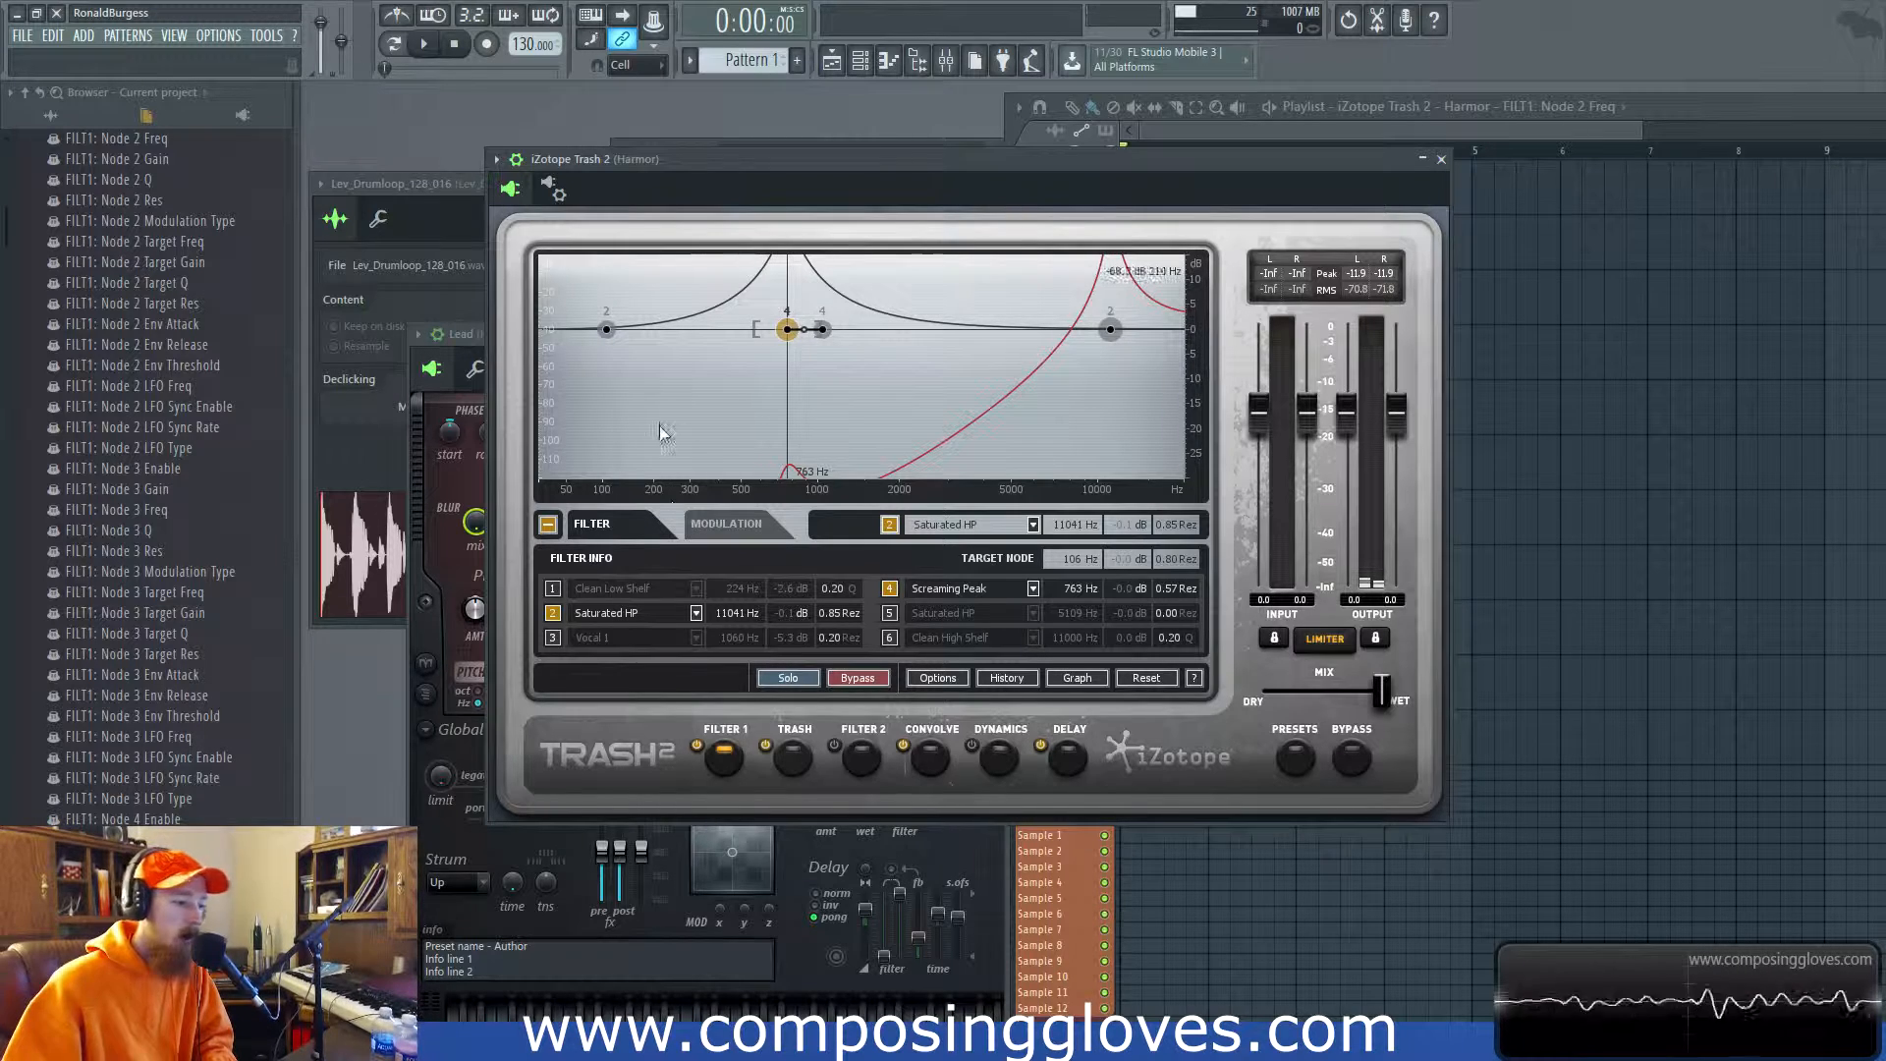
drag(944, 163, 916, 151)
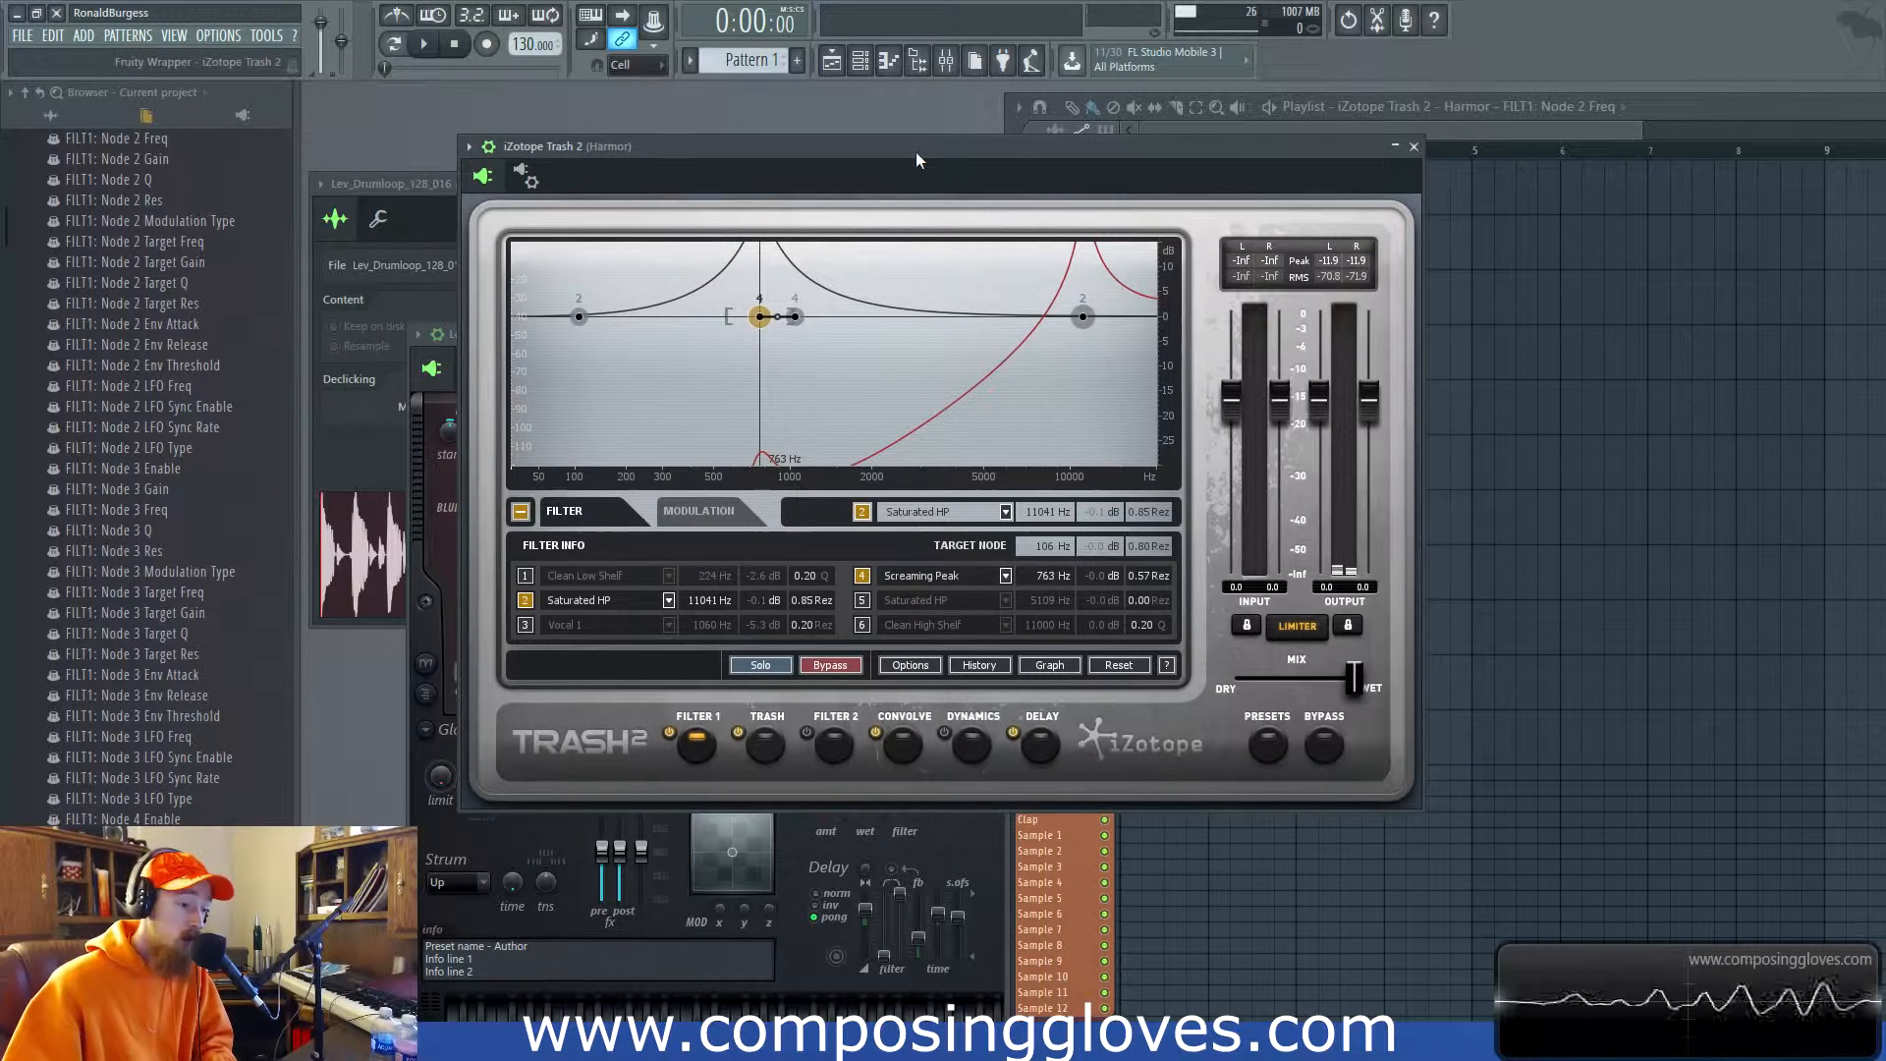
Look through Trash 2's Filter 1, Trash, Filter 2, Convolve, Dynamics and Delay modules, ending on Filter 1.
click(960, 755)
click(1039, 748)
click(963, 748)
click(888, 752)
click(825, 754)
click(758, 752)
click(696, 750)
click(771, 753)
click(834, 752)
click(902, 752)
click(971, 753)
click(1040, 752)
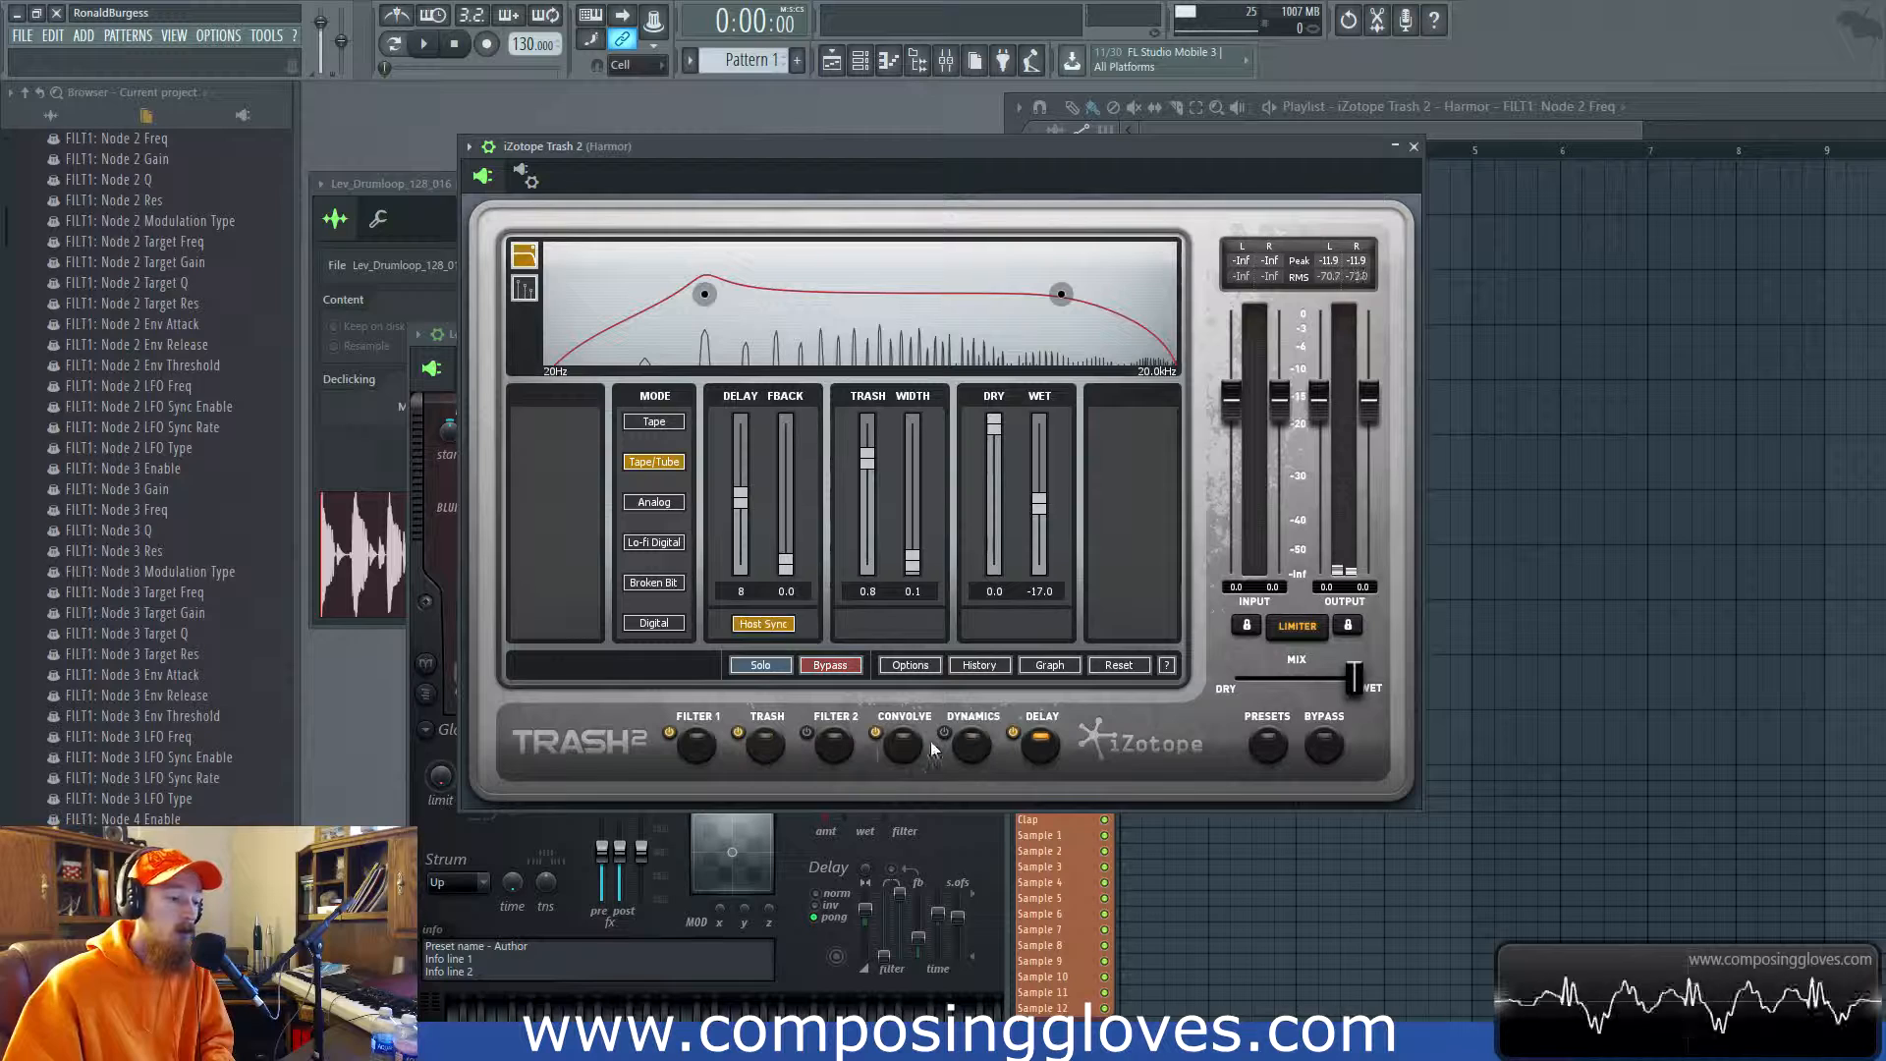
click(762, 768)
click(698, 757)
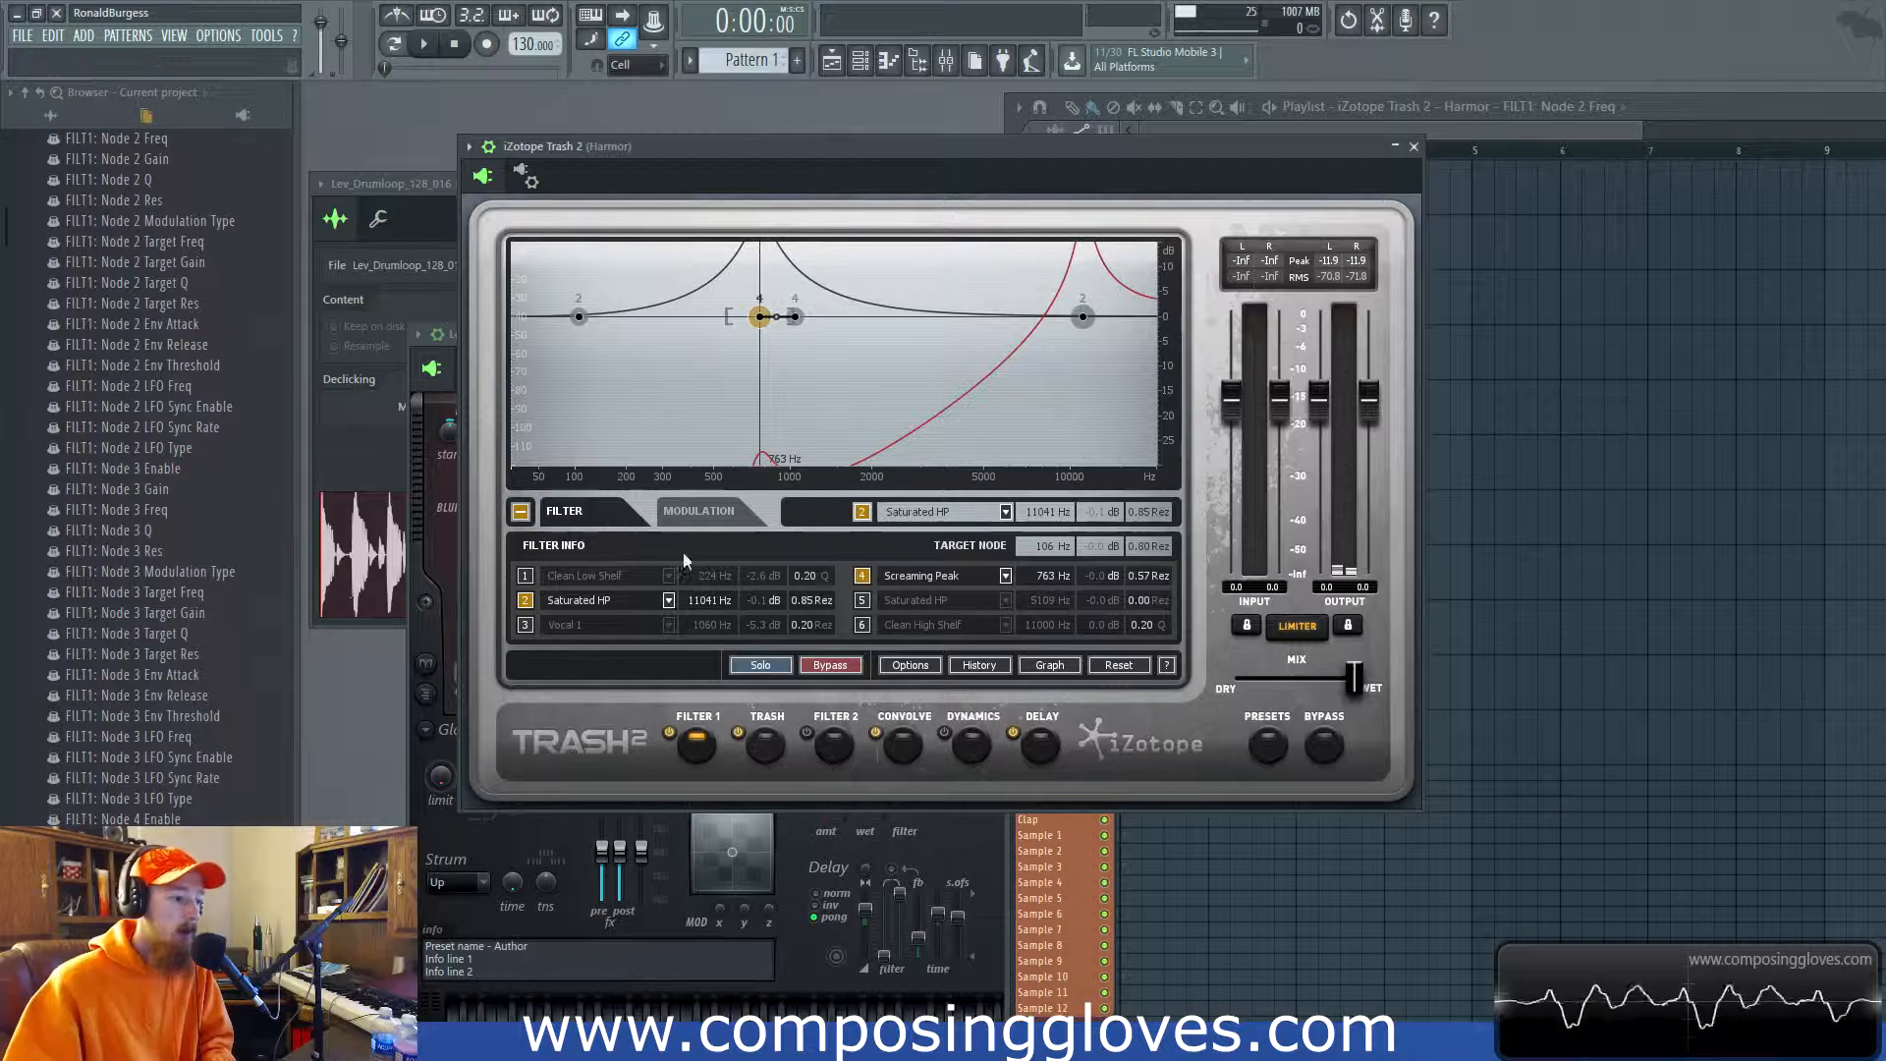
Close Trash 2 and load Fruity WaveShaper into effect slot 4 of the Harmor mixer track.
click(1414, 146)
click(946, 61)
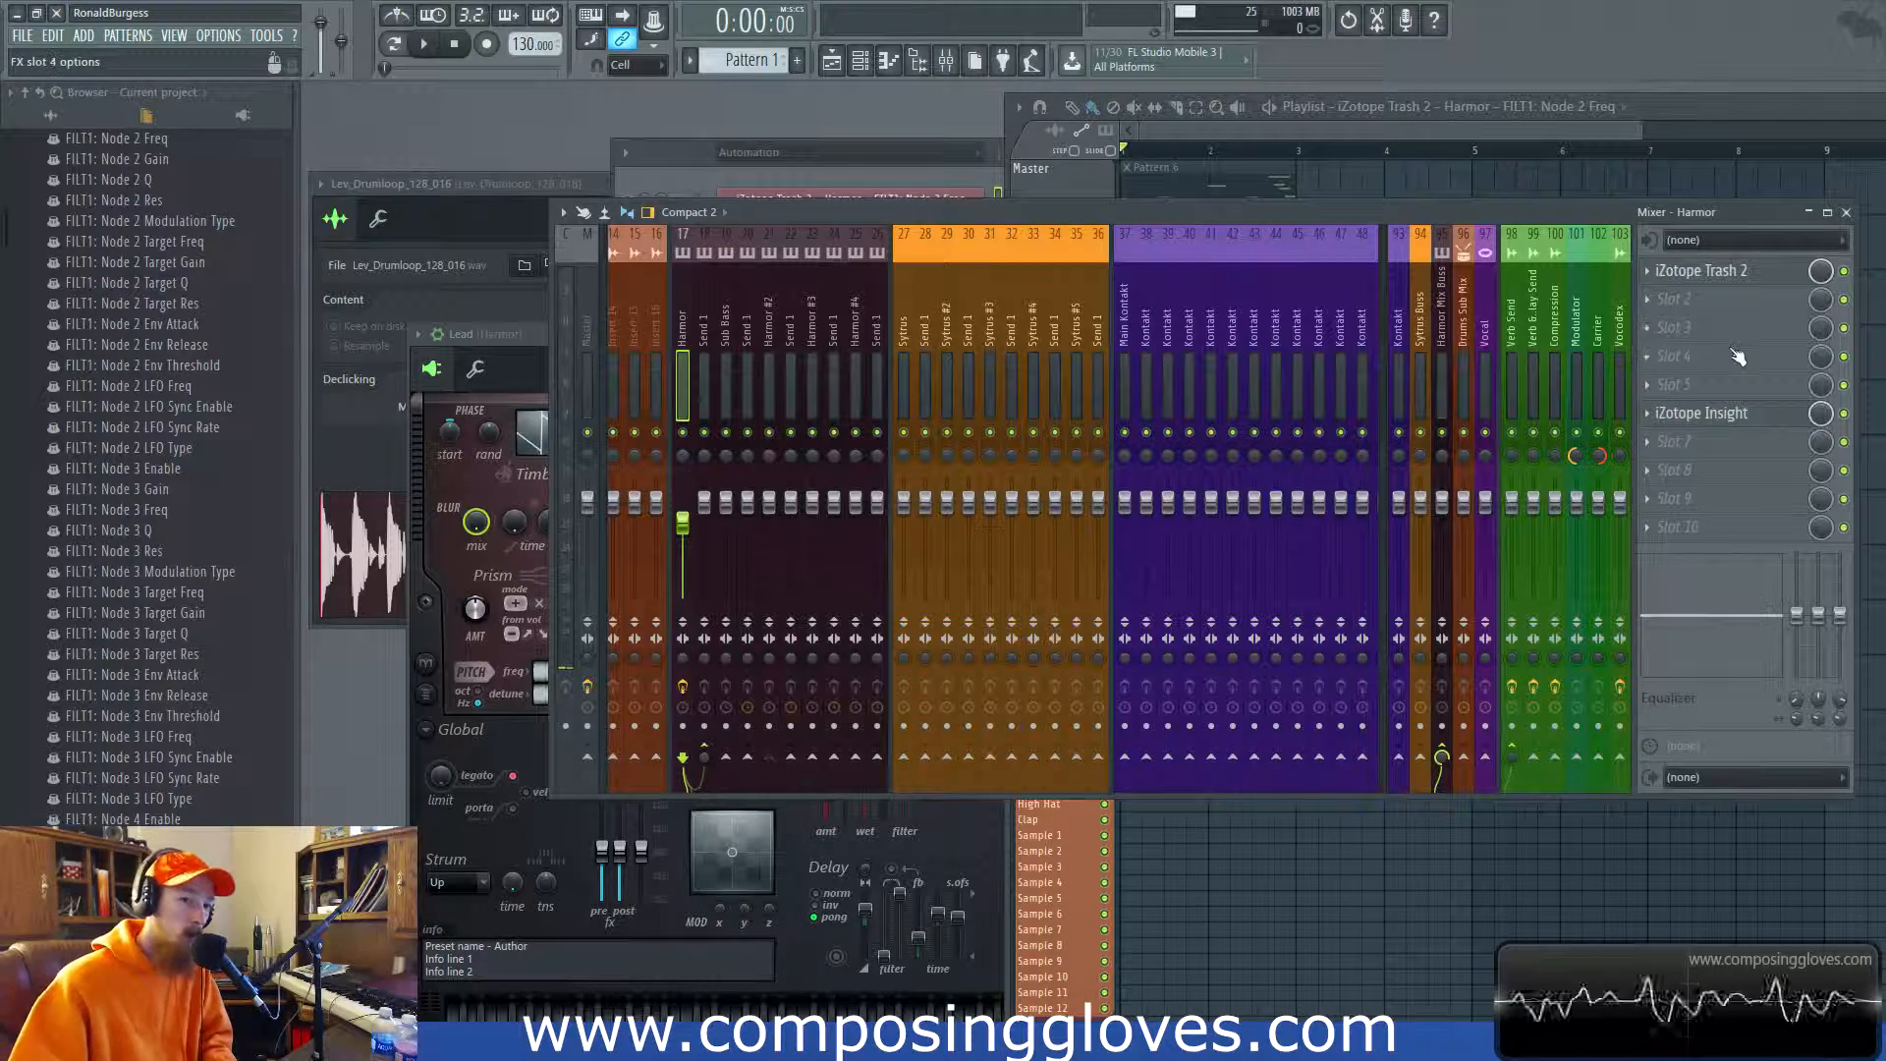
click(1661, 358)
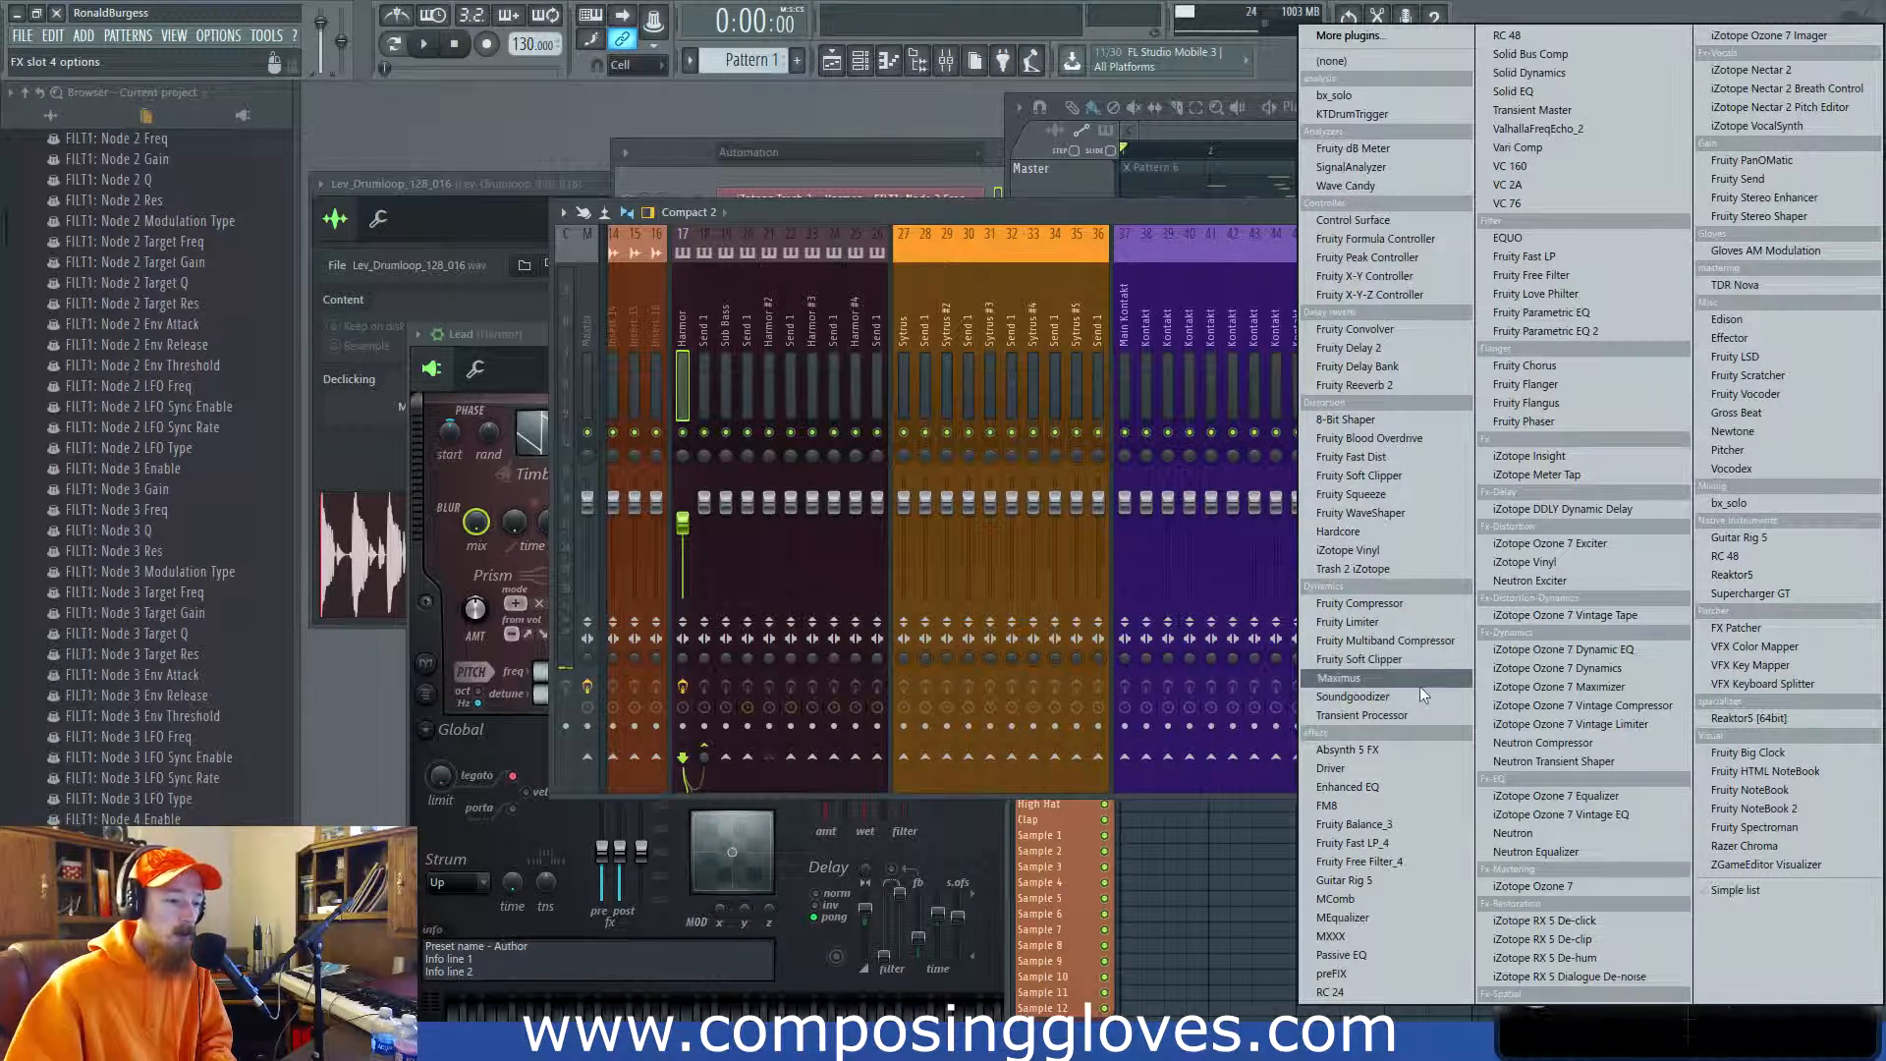
click(1410, 512)
Bend the Fruity WaveShaper curve downward at its midpoint, close the effect and reposition the mixer.
drag(445, 364, 445, 481)
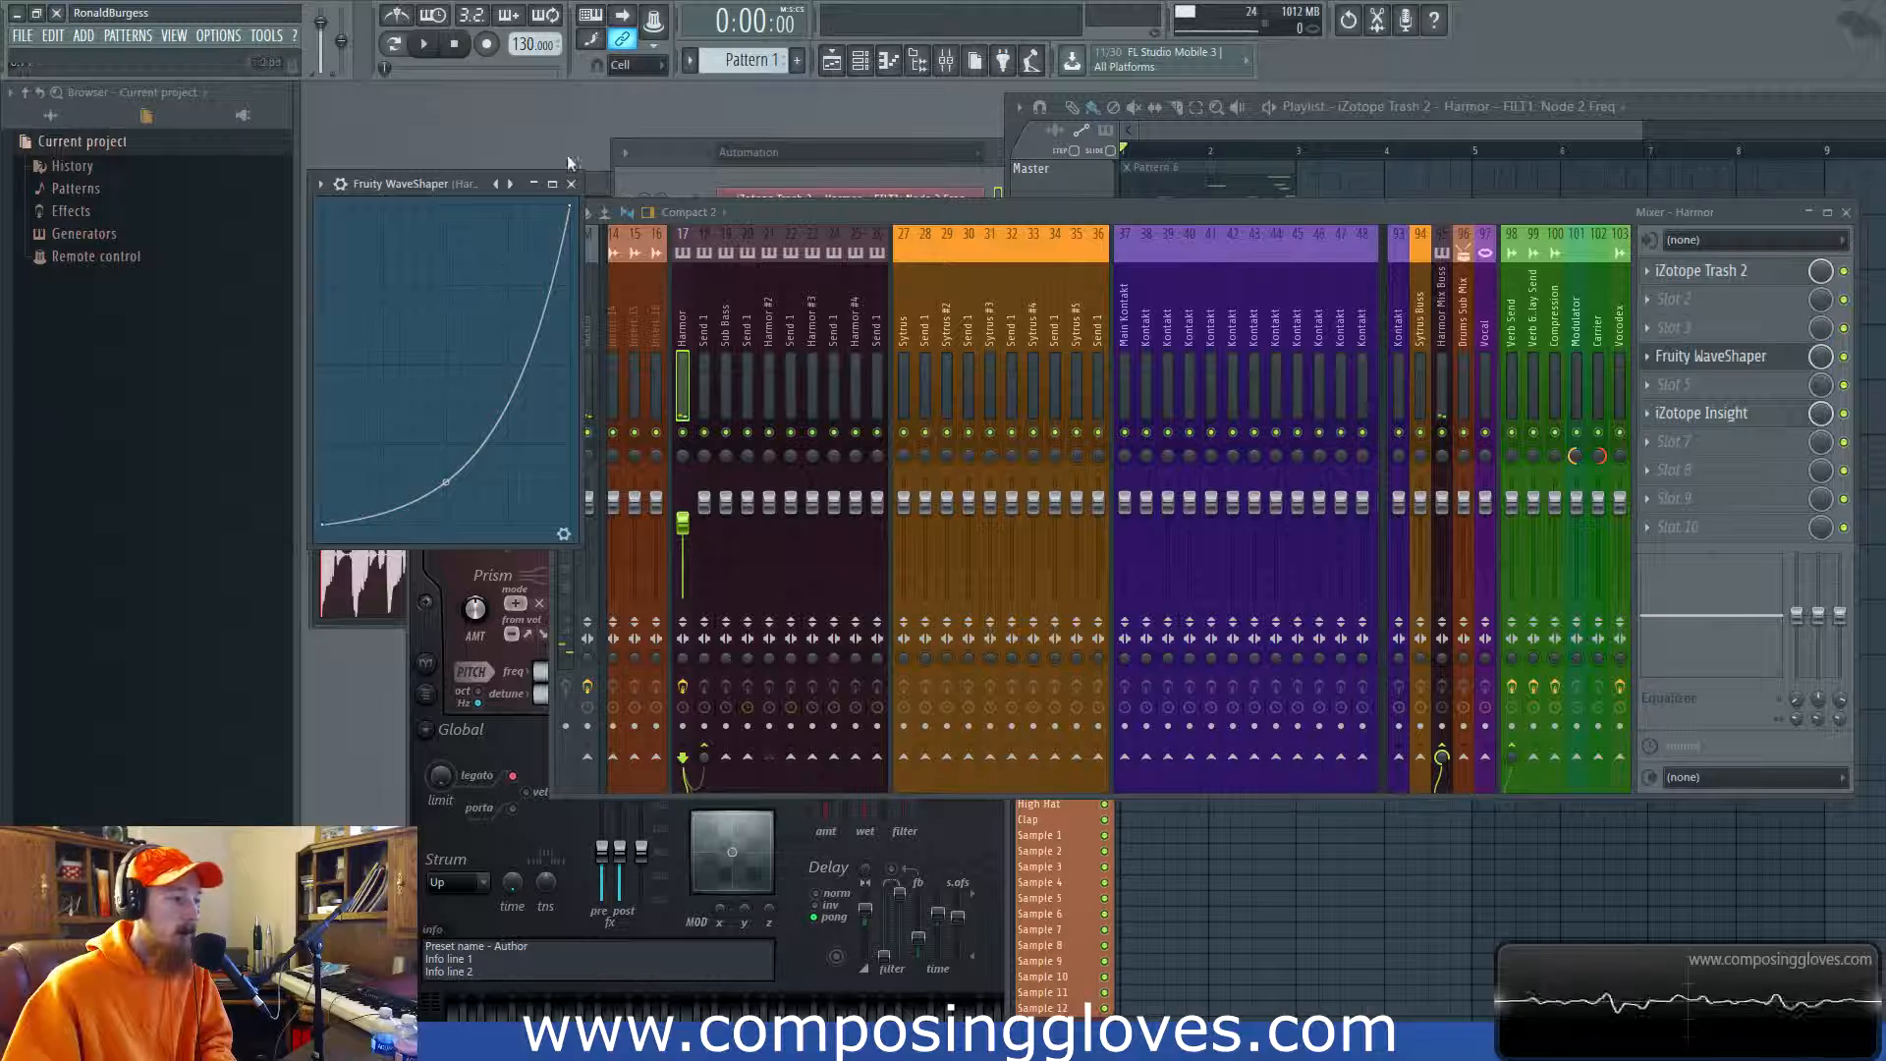
click(572, 184)
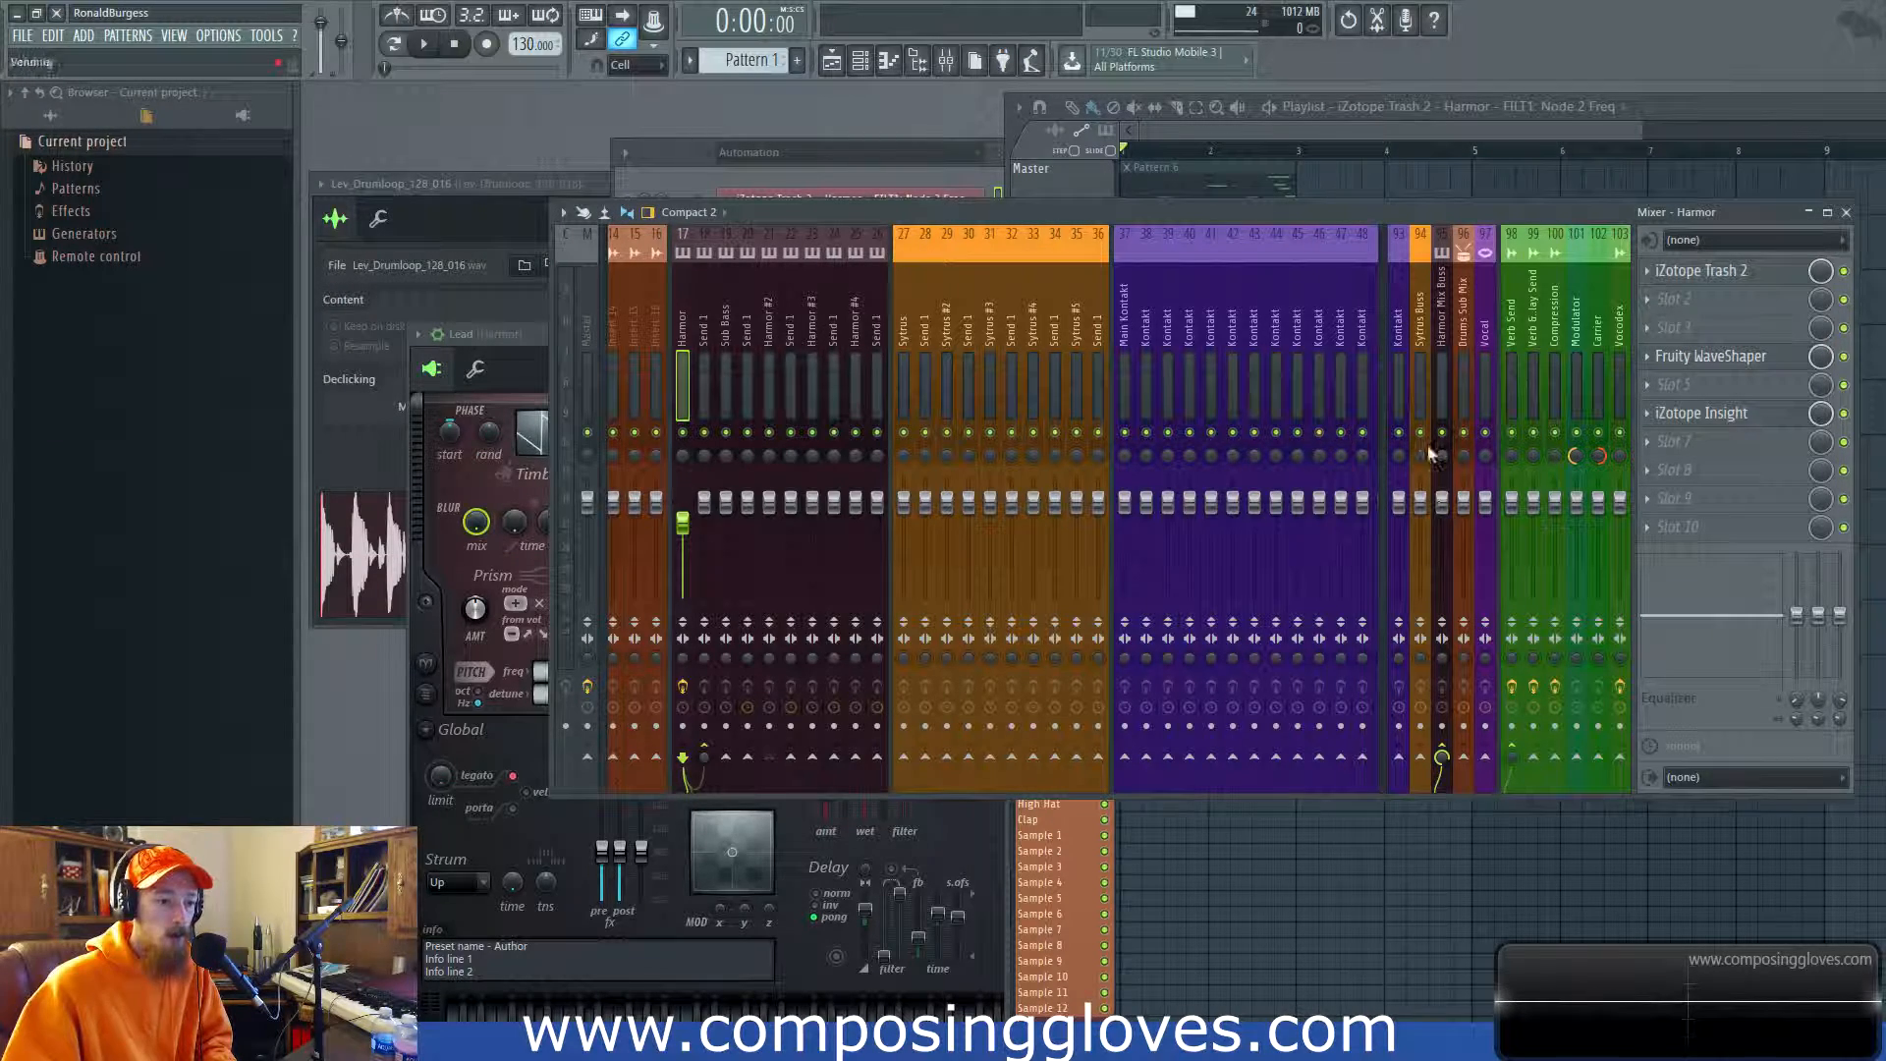
drag(924, 212, 857, 171)
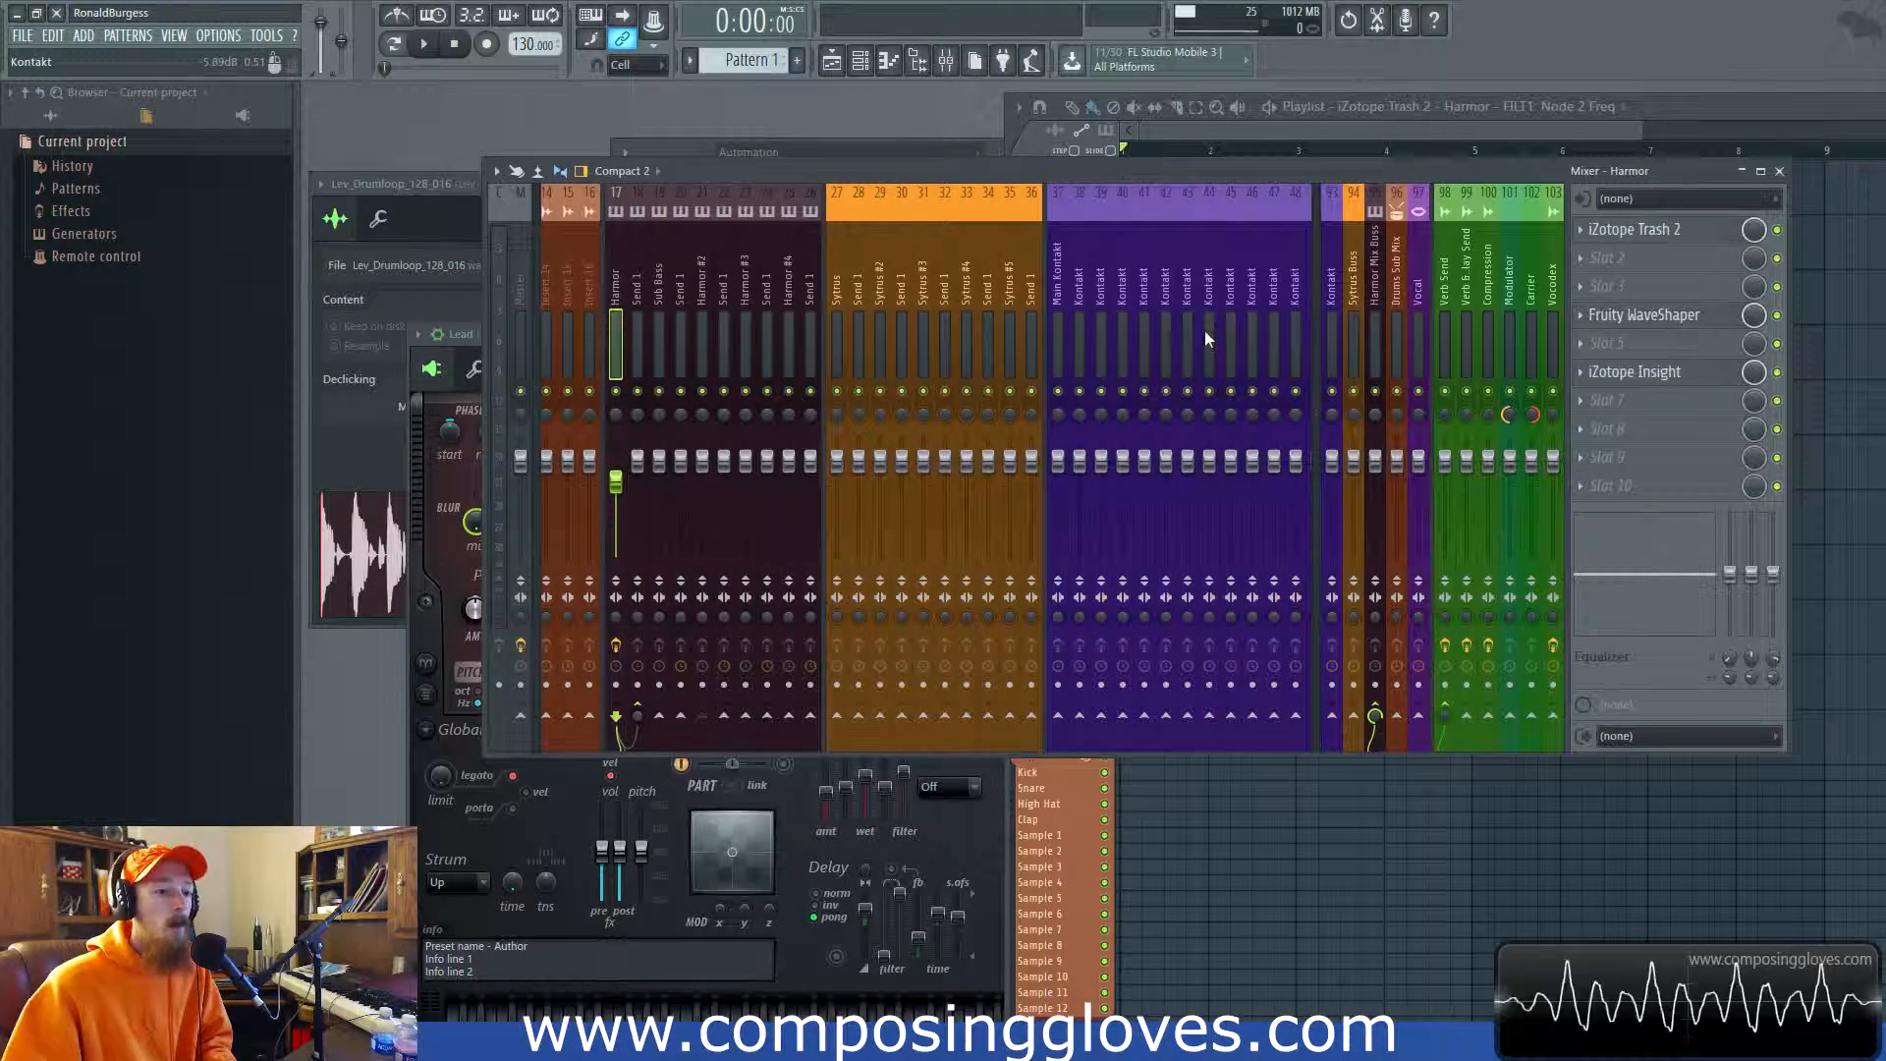